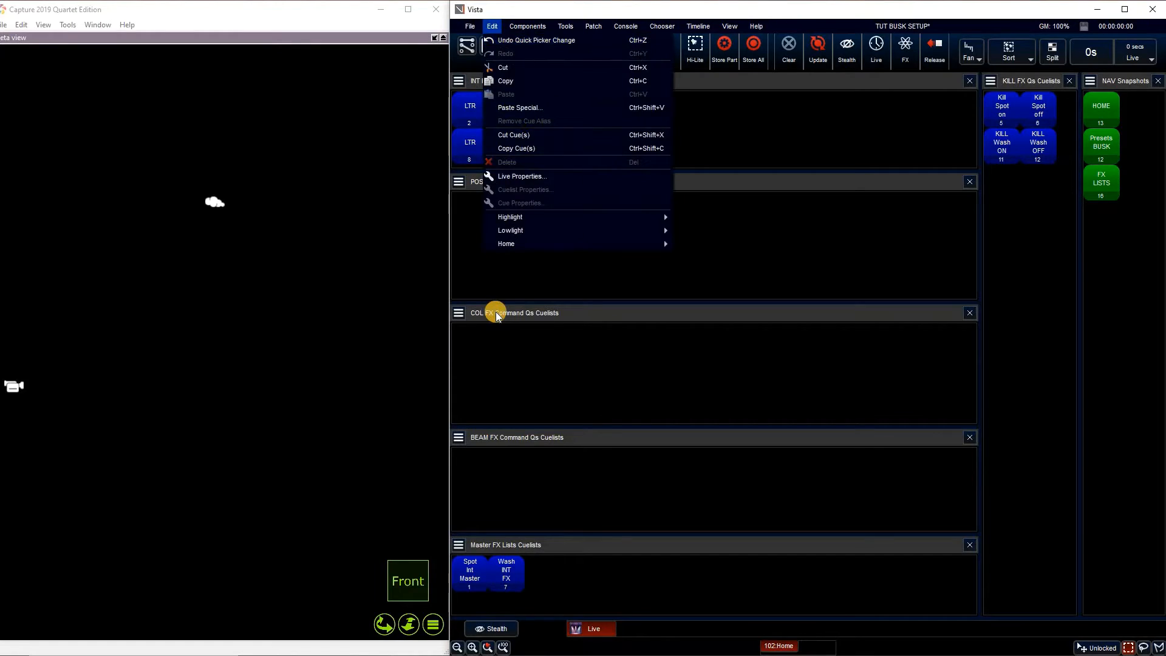
Step: Try the Highest priority in Live Properties, return it to Standard and accept the dialog
left_click(602, 175)
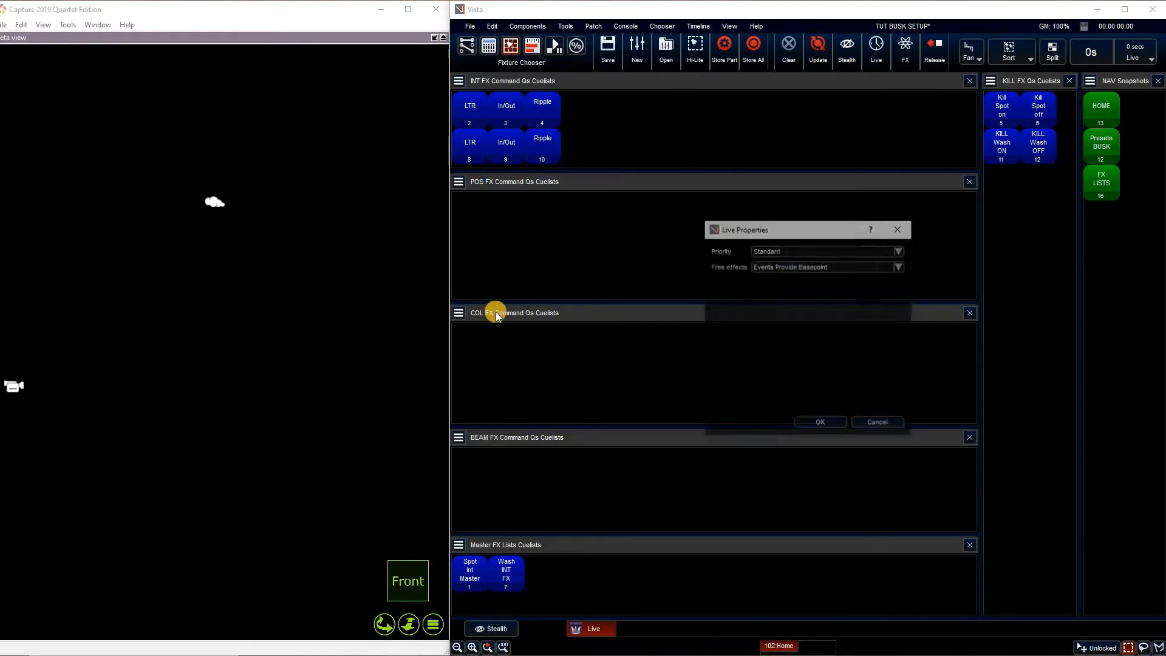
left_click(800, 252)
left_click(797, 240)
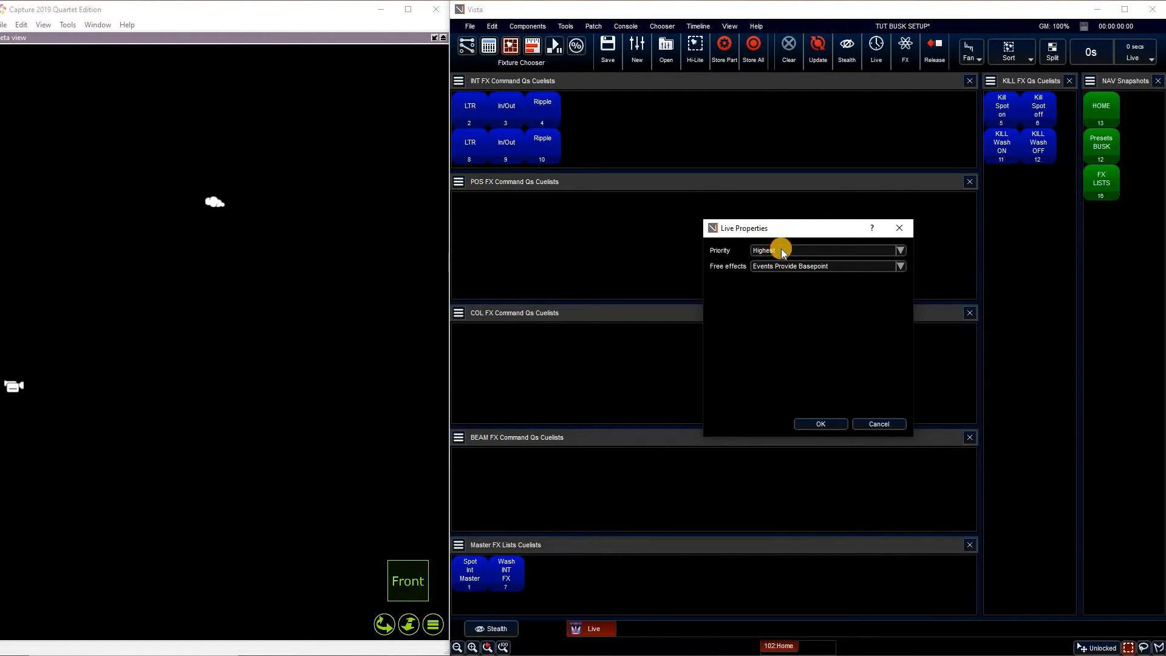
left_click(781, 250)
left_click(777, 264)
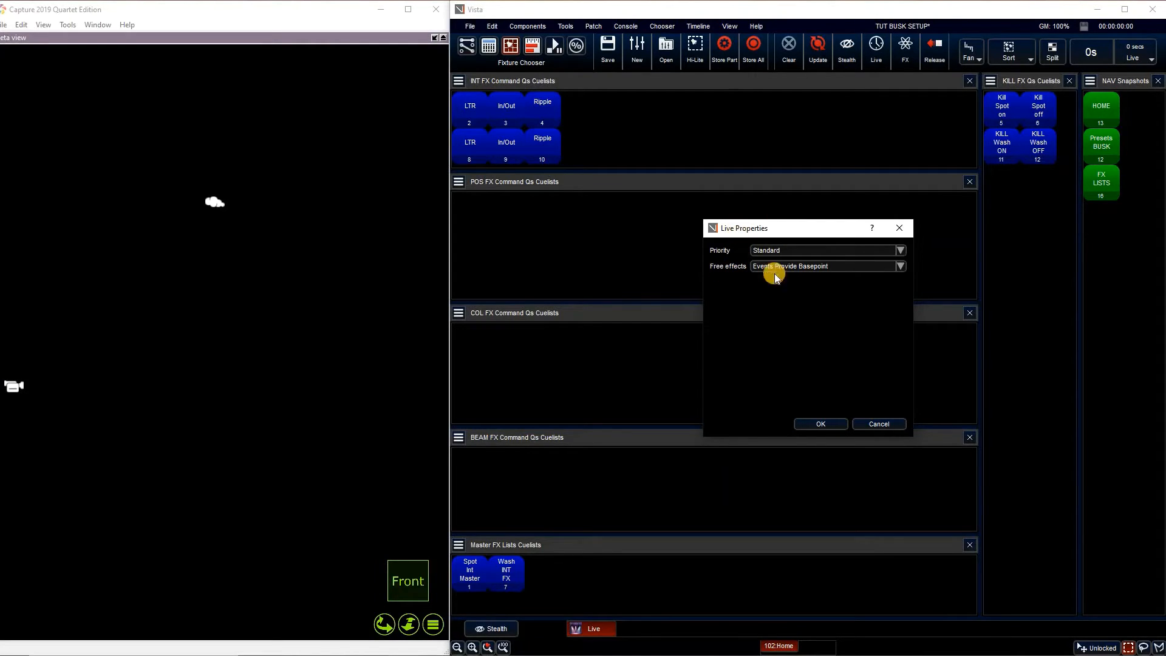
left_click(820, 422)
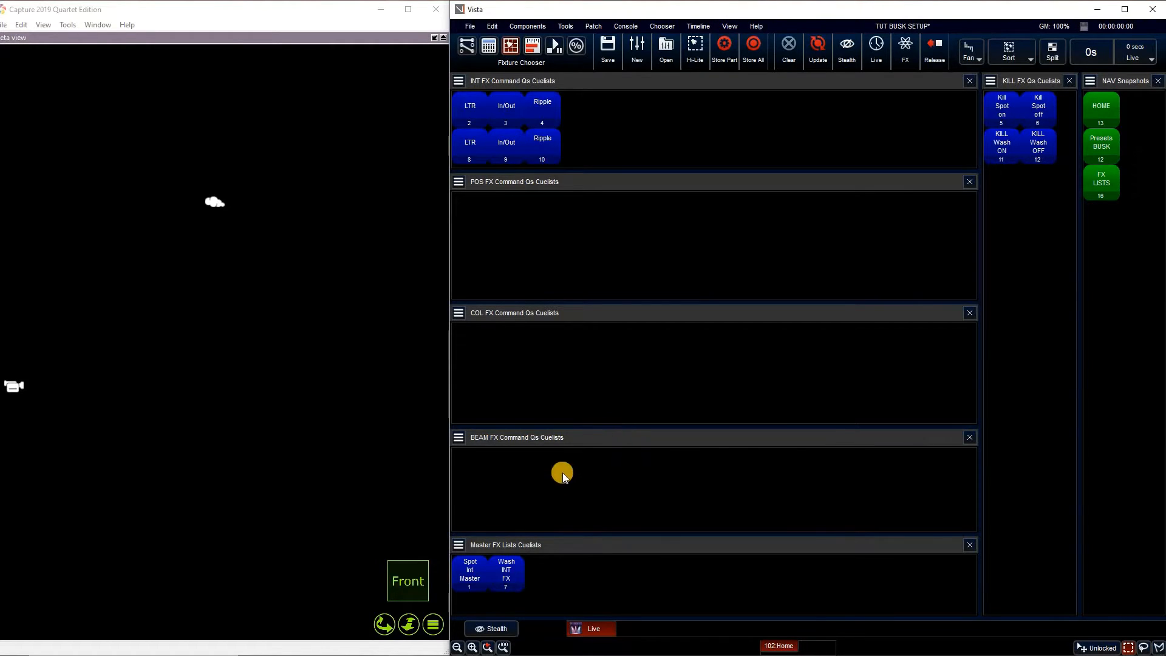
Step: Create a new cuelist named "Spot Poss fx master q list" in the Master FX Lists area
right_click(543, 574)
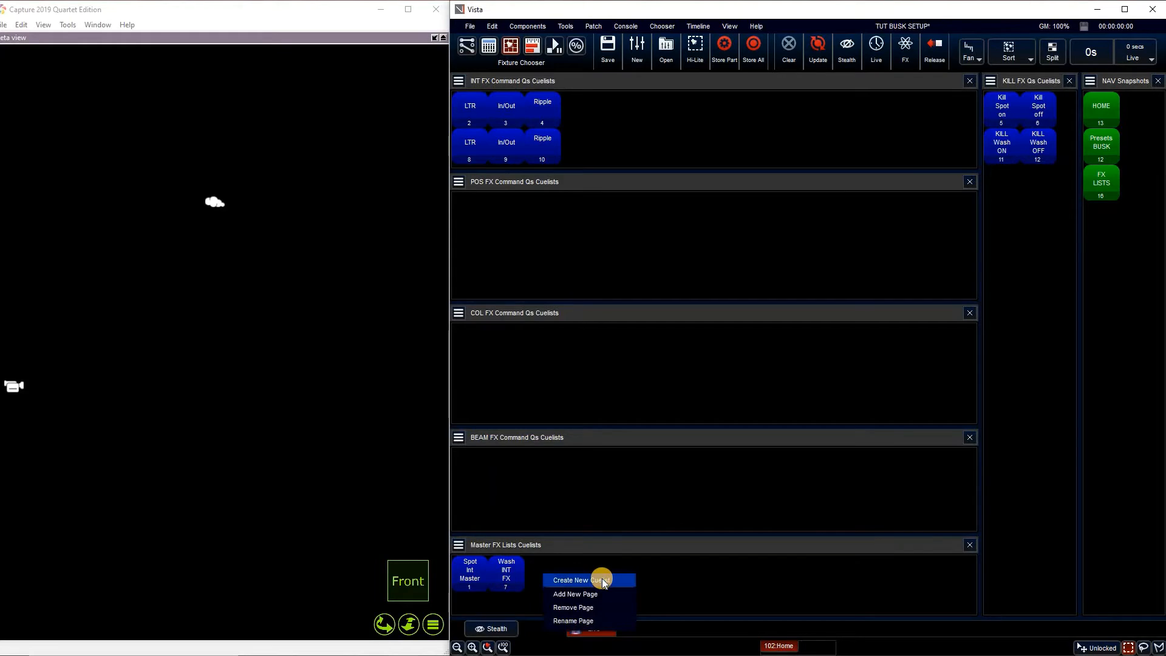
left_click(603, 580)
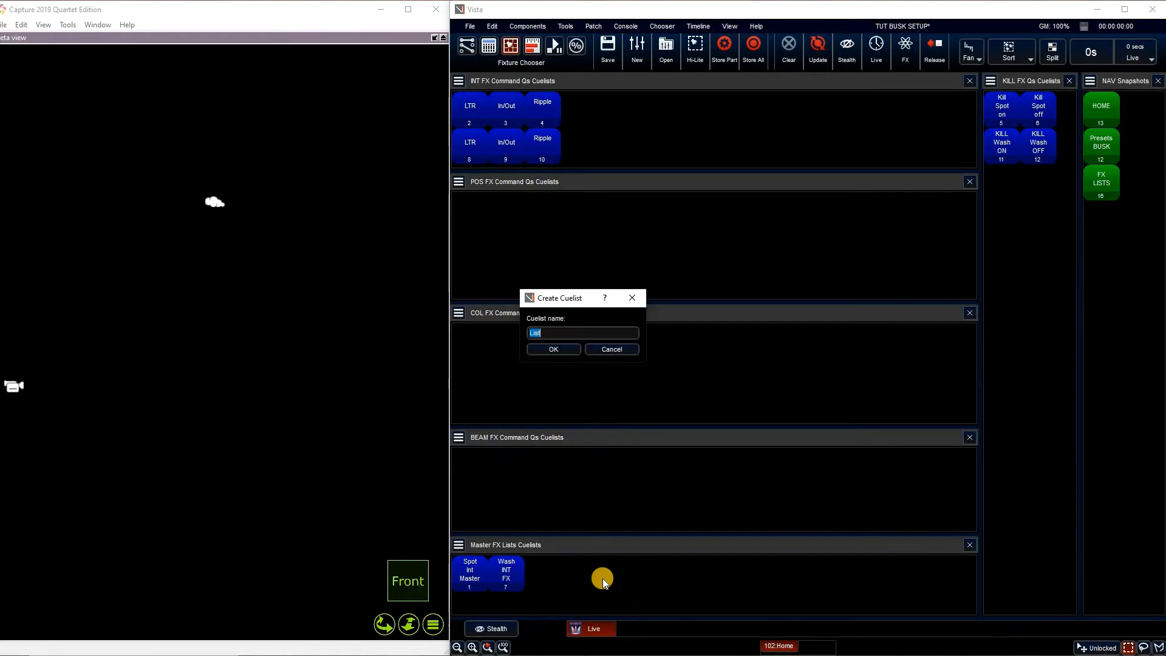
key("BackSpace")
type("Spot Poss fx master q list")
key("Return")
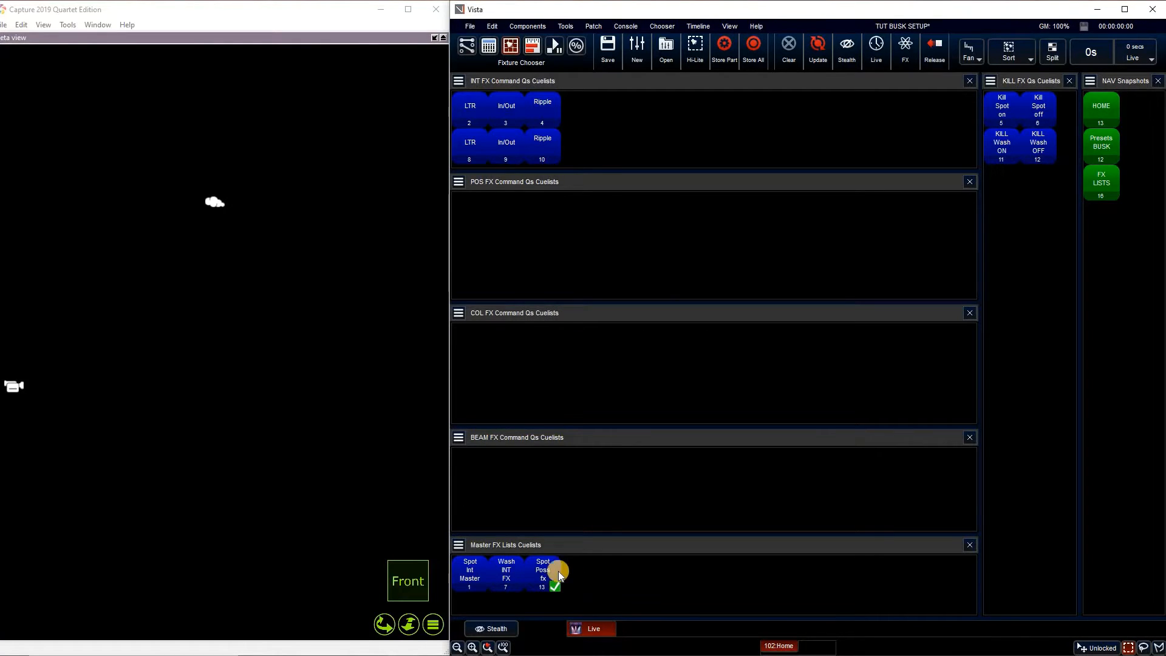
Step: Open the new spot position FX master cuelist for editing and fit all fixtures in the chooser
right_click(604, 423)
left_click(607, 434)
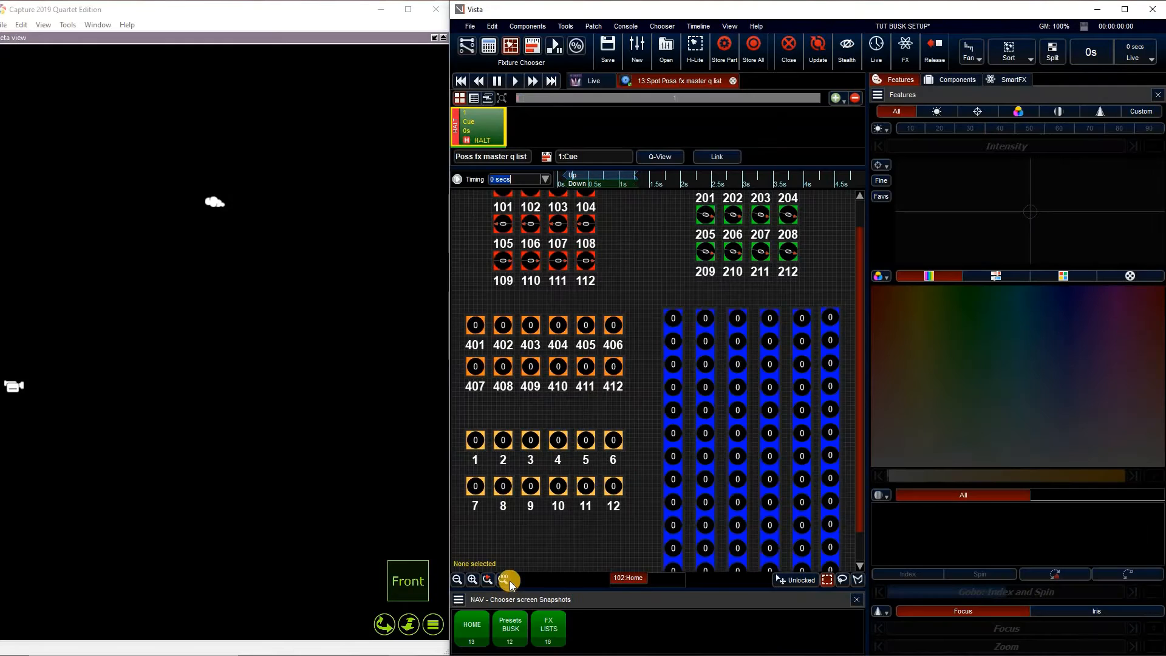
left_click(504, 579)
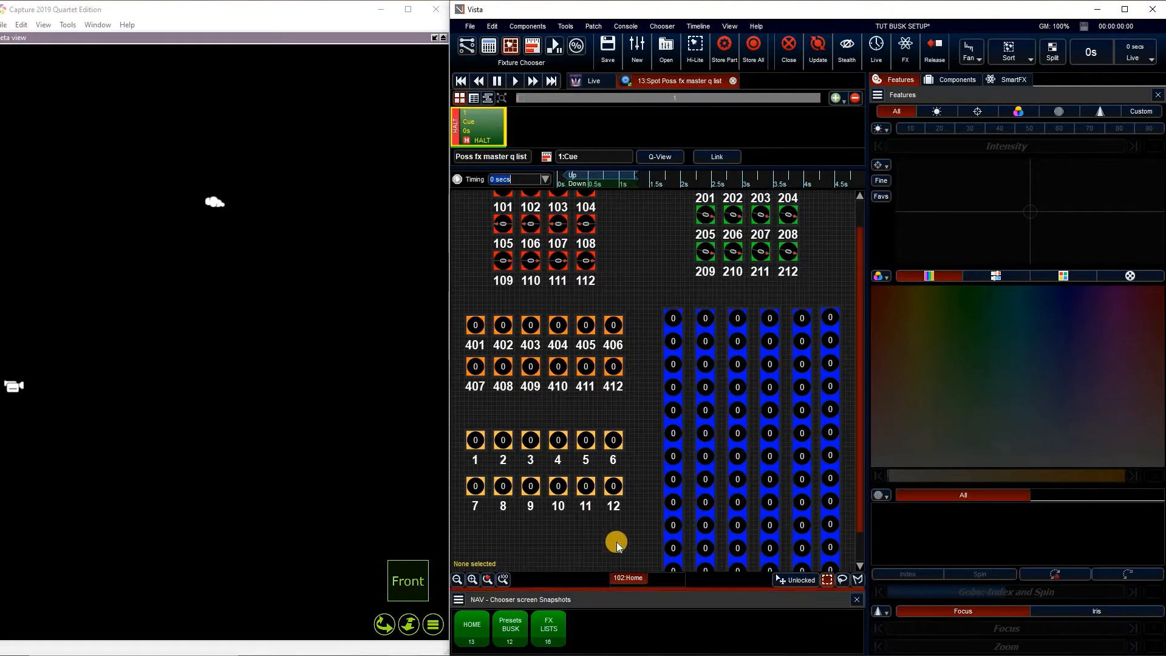
Step: Set the cuelist's release timing to 0 secs in its properties and save these settings as the default
right_click(486, 125)
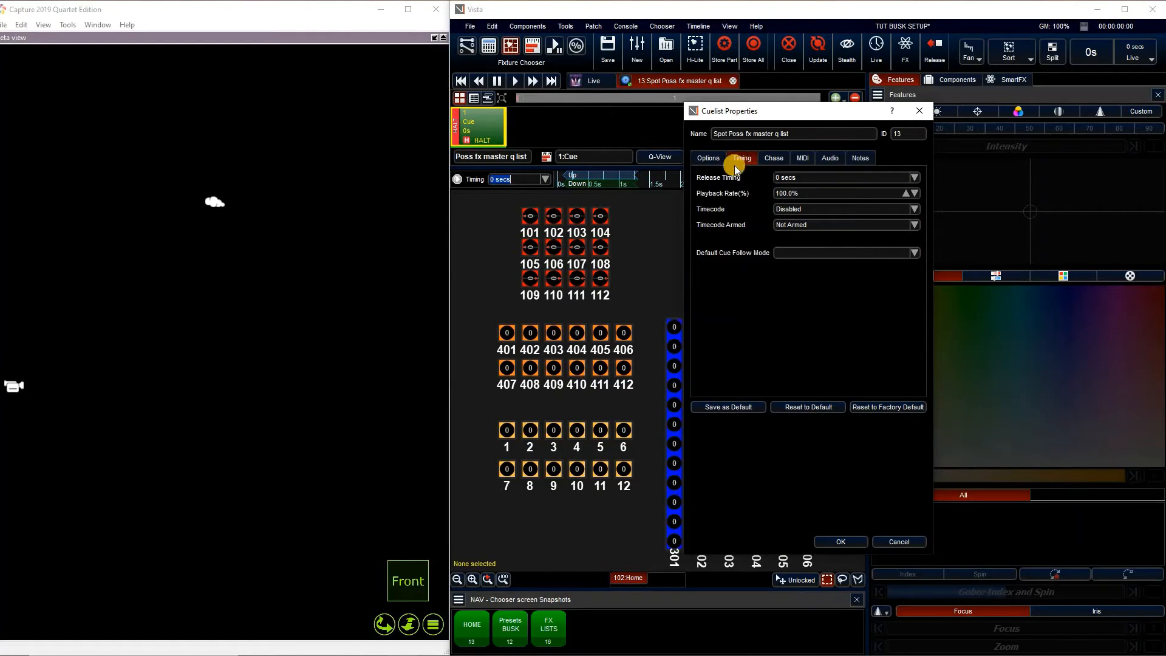
left_click(804, 177)
left_click(733, 409)
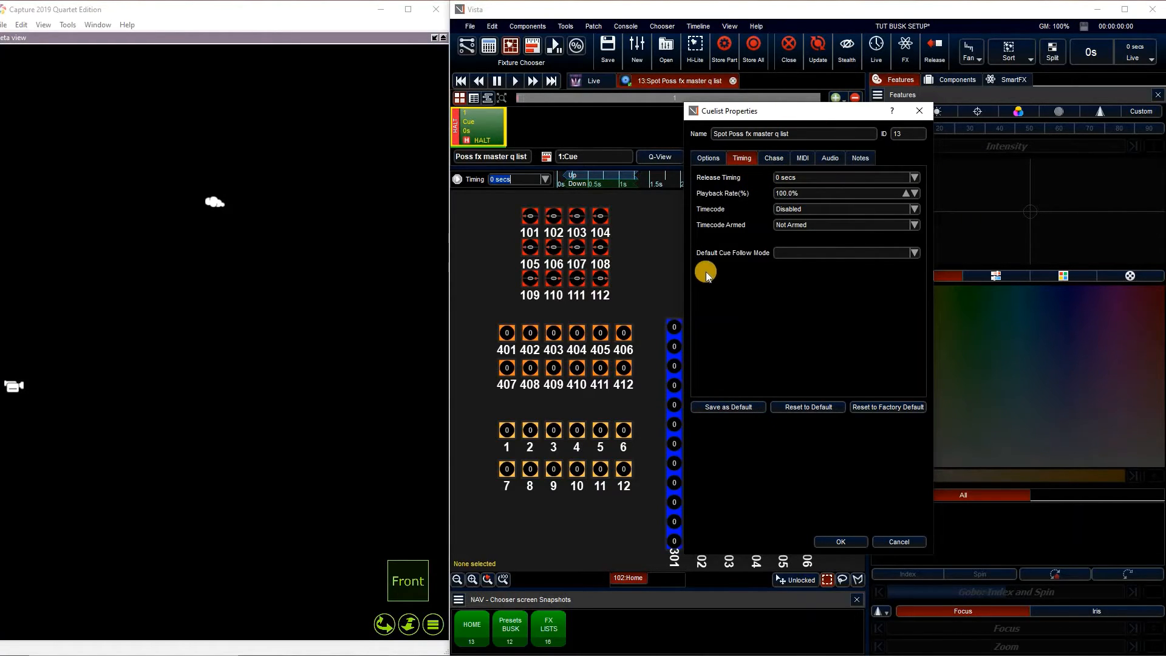
left_click(839, 543)
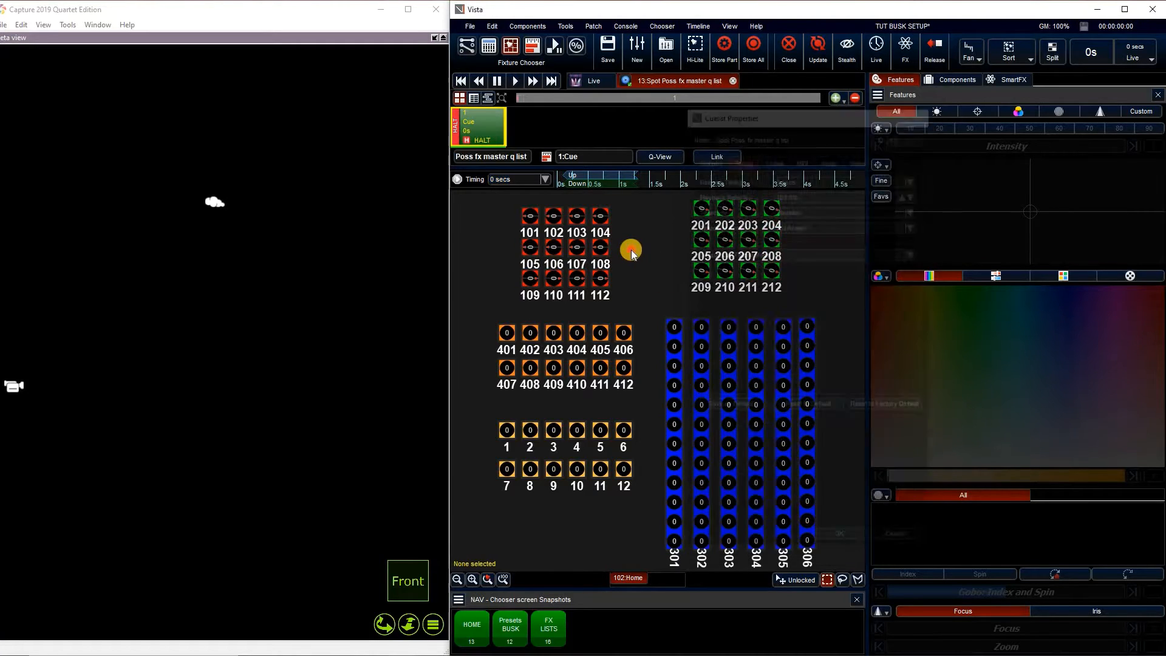
Step: Select fixtures 101 to 112 in Live and bring up their intensity with the Spot Int Master playback on the console
left_click(594, 79)
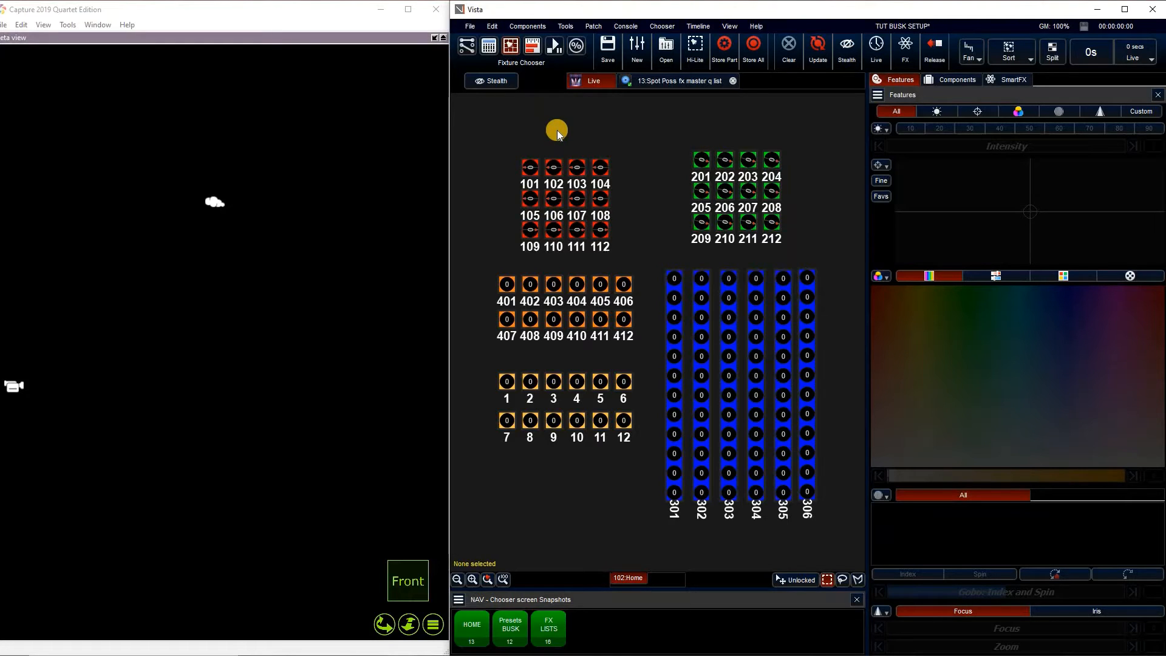
left_click_drag(515, 143, 619, 235)
left_click(488, 82)
left_click(489, 47)
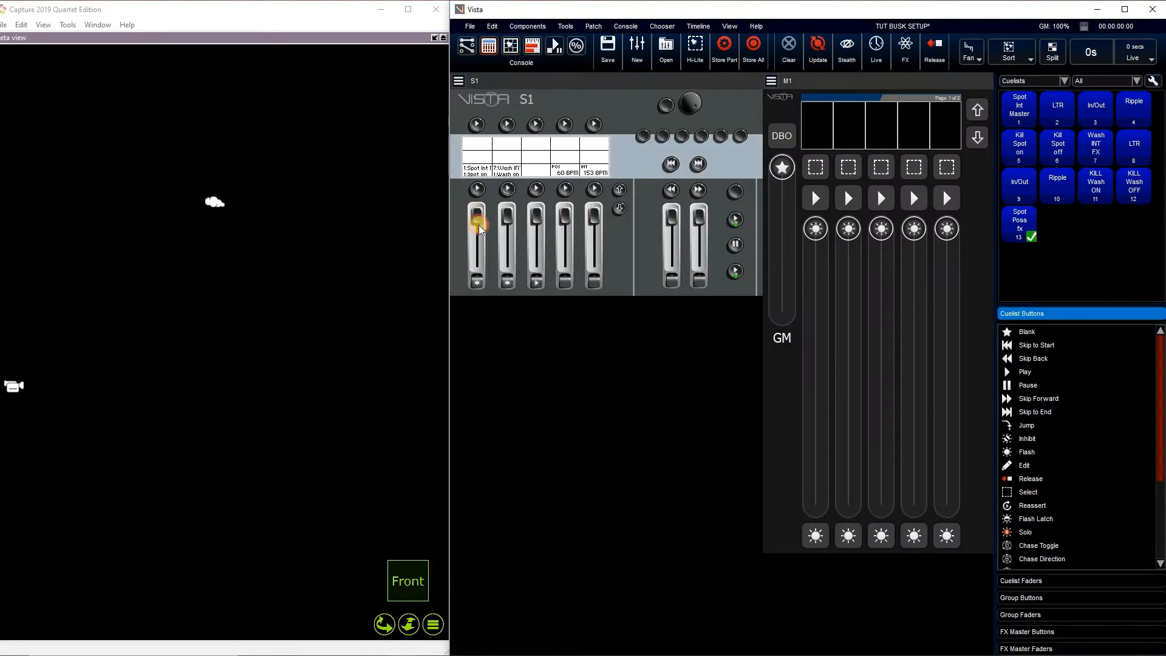
left_click(511, 46)
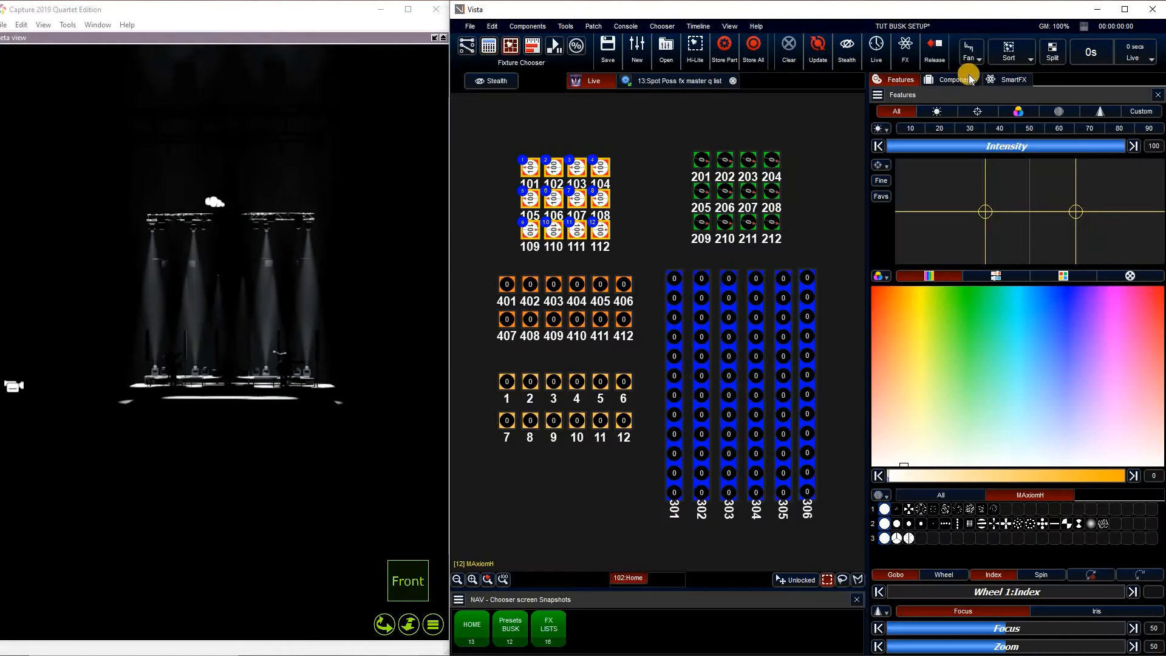
Step: Add a Position effect with a free basepoint to the selected spots on top of the 50/50 position preset
left_click(969, 79)
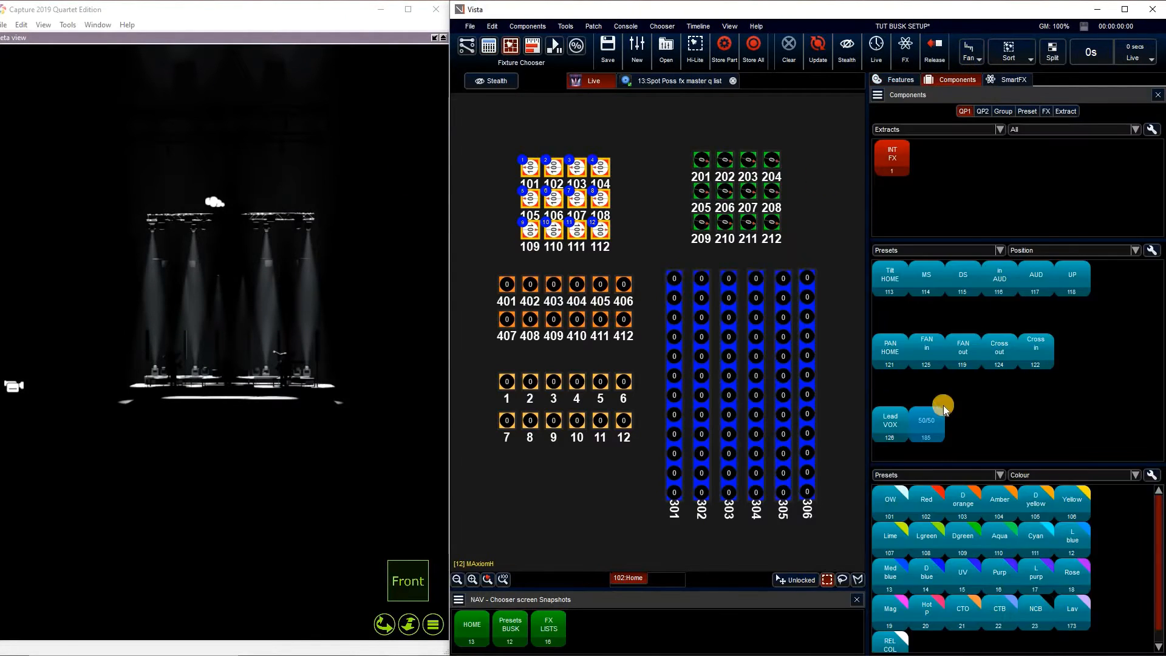
left_click(929, 432)
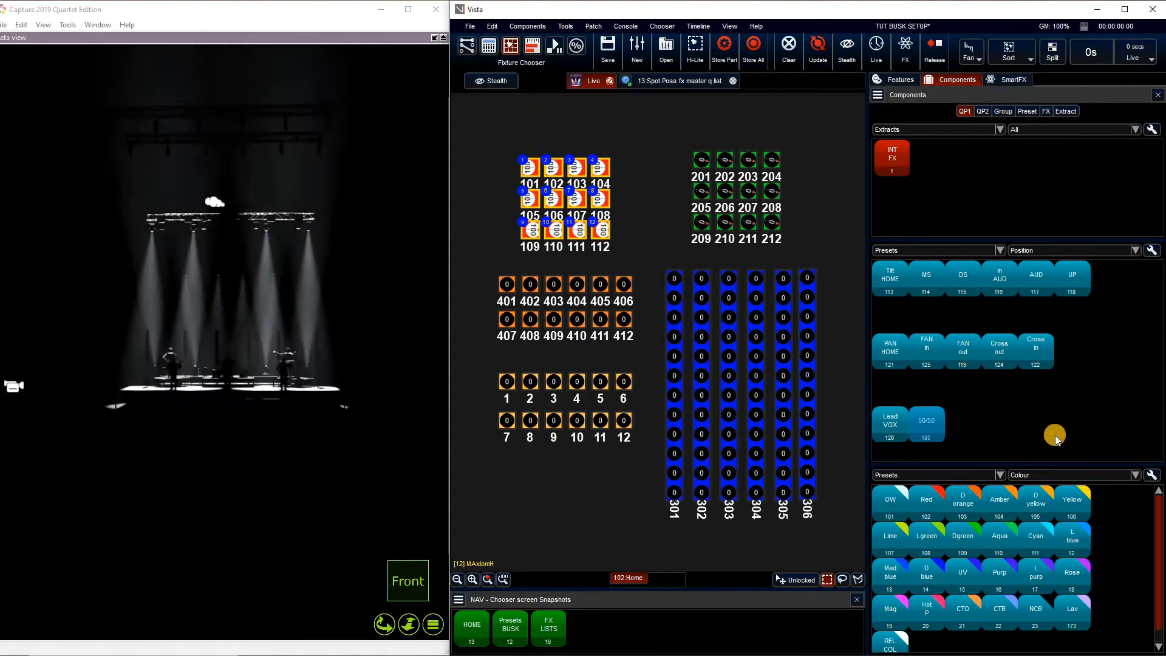
left_click(934, 249)
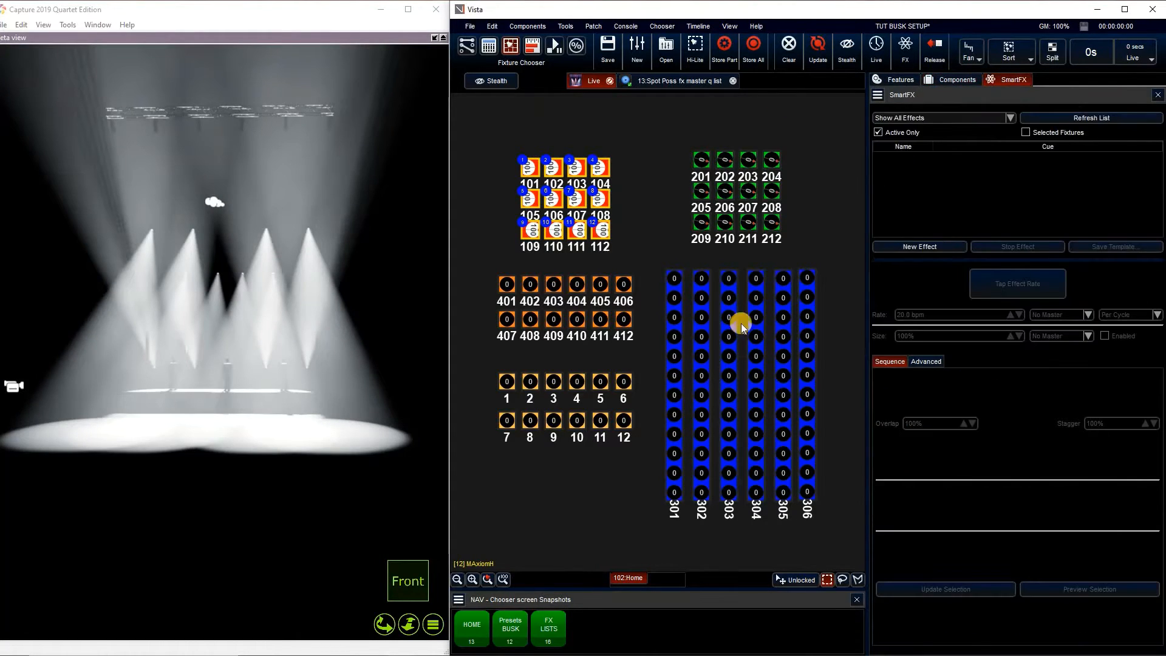
left_click(823, 416)
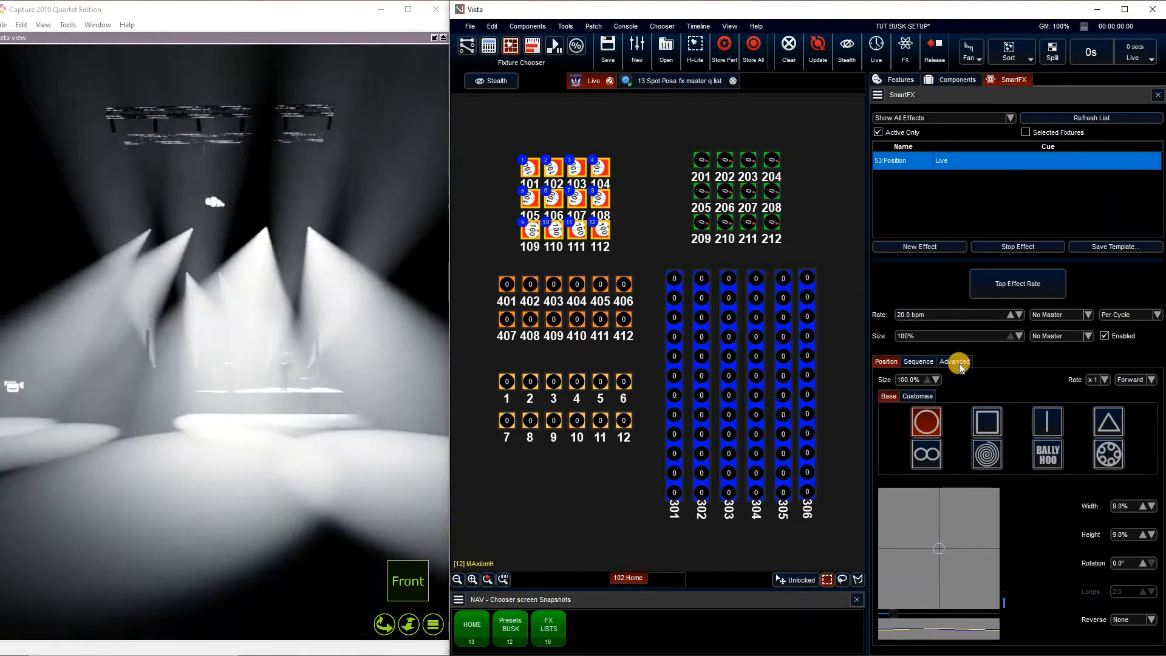
left_click(954, 362)
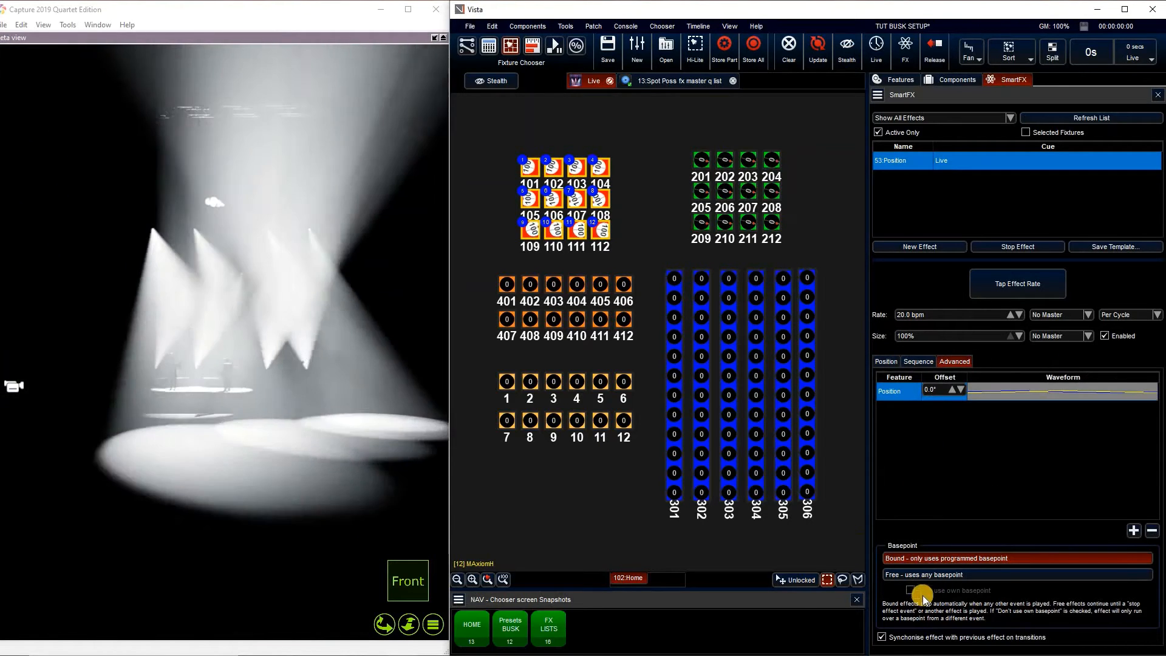
left_click(911, 575)
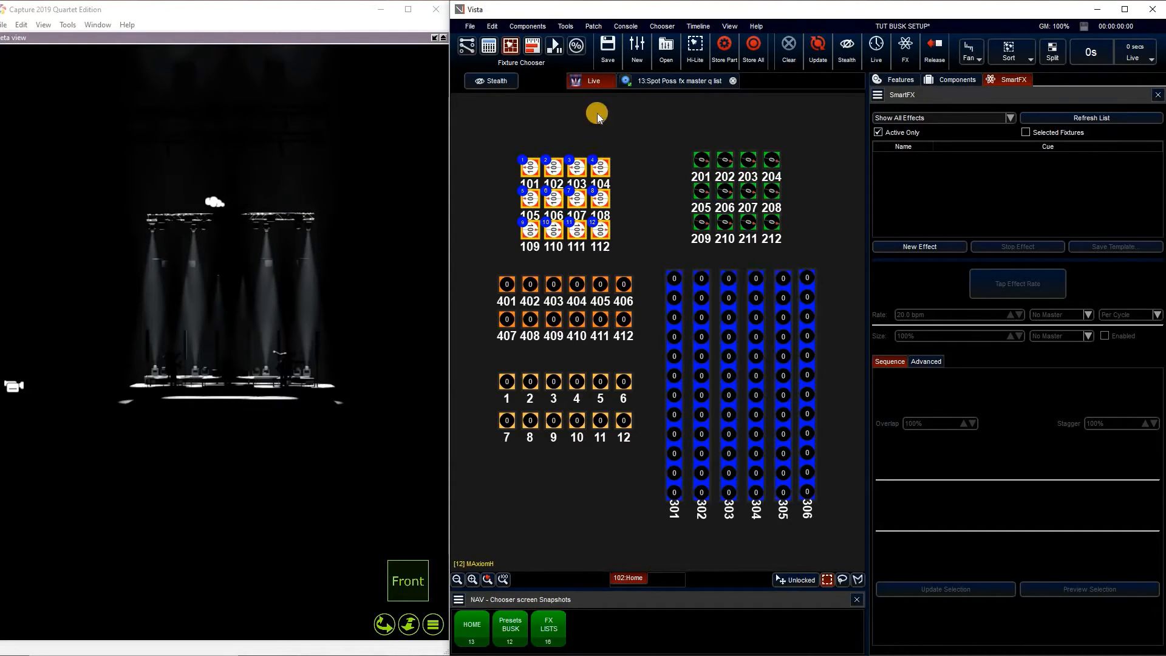
Step: Reselect fixtures 101 to 112 in Live and apply the 50/50 position preset to them
left_click(668, 83)
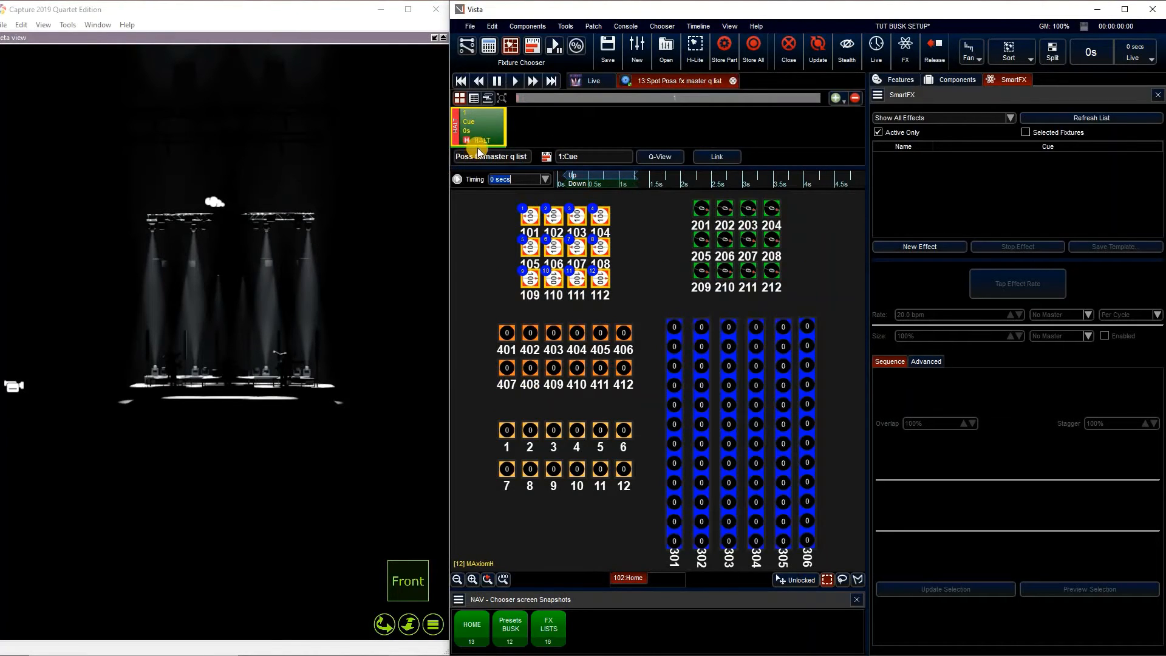
left_click(588, 81)
left_click(637, 255)
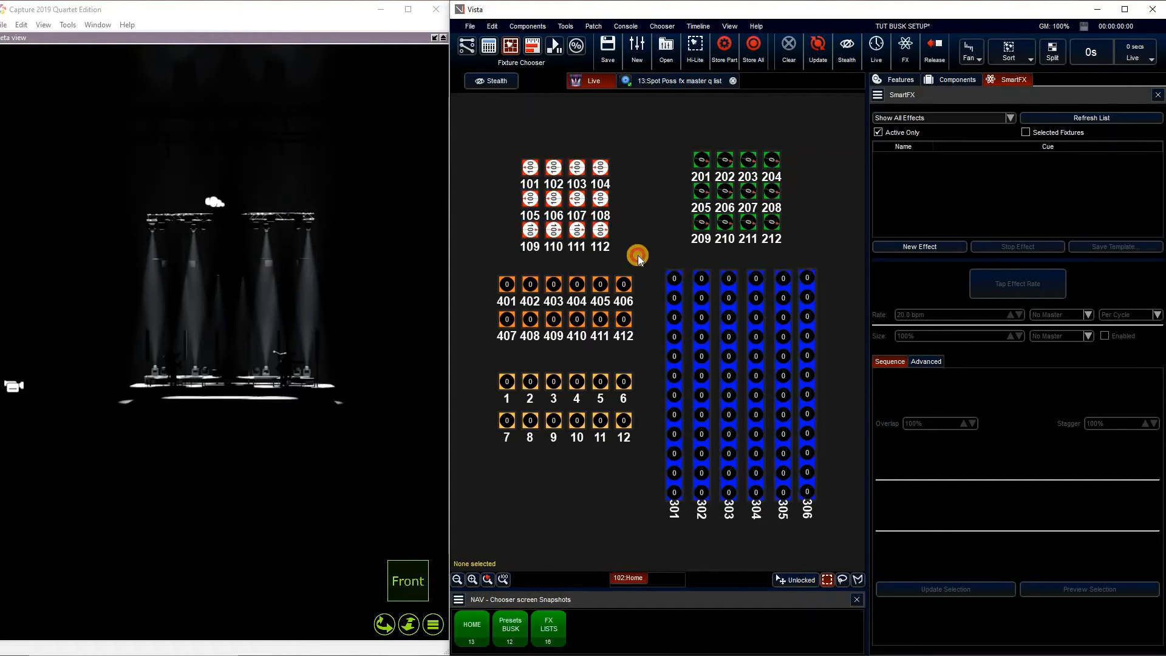
left_click_drag(497, 132, 633, 249)
left_click(942, 79)
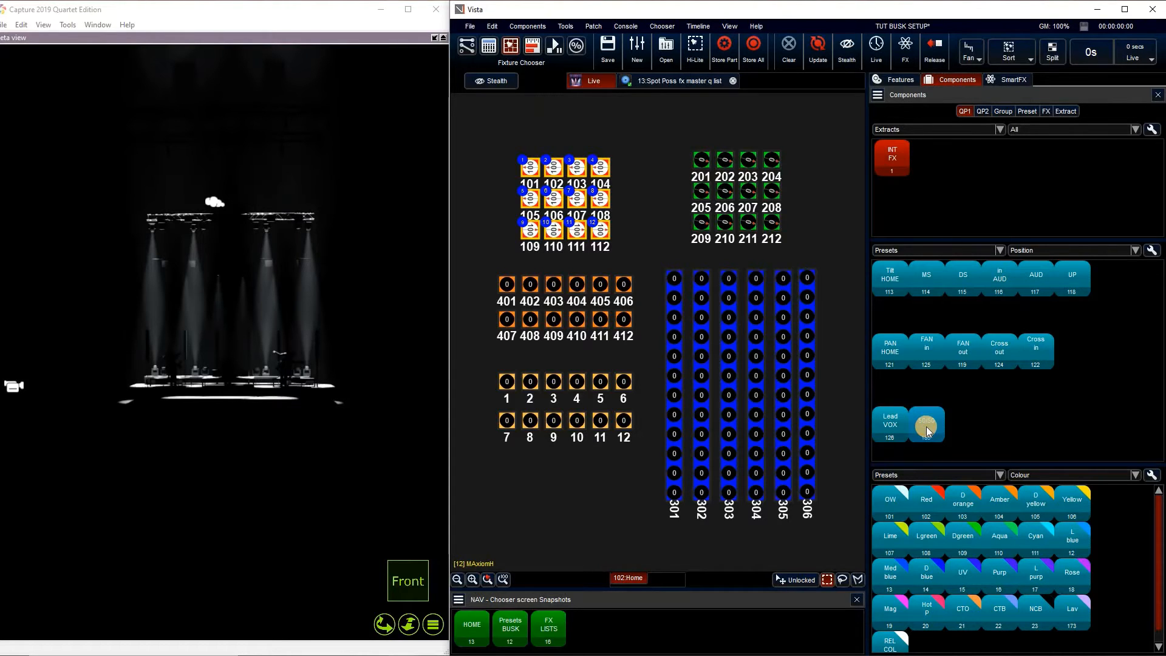
left_click(927, 426)
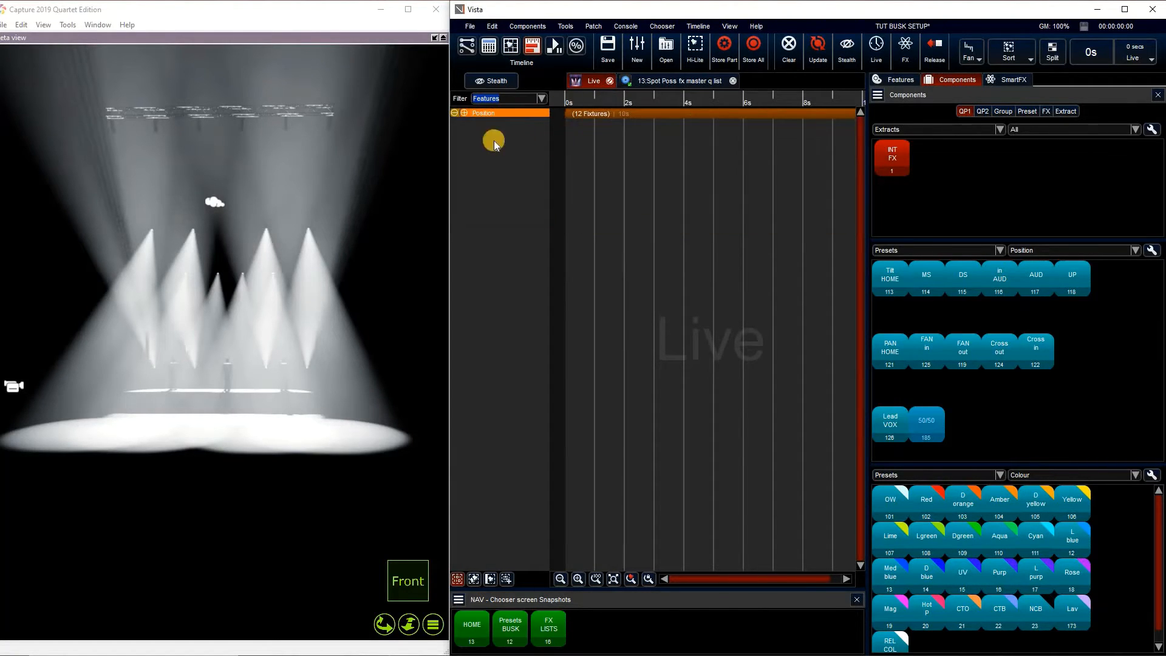
Step: Return to the spot position cuelist, show Groups in the upper quick picker and select the Spot Mirror group
left_click(680, 81)
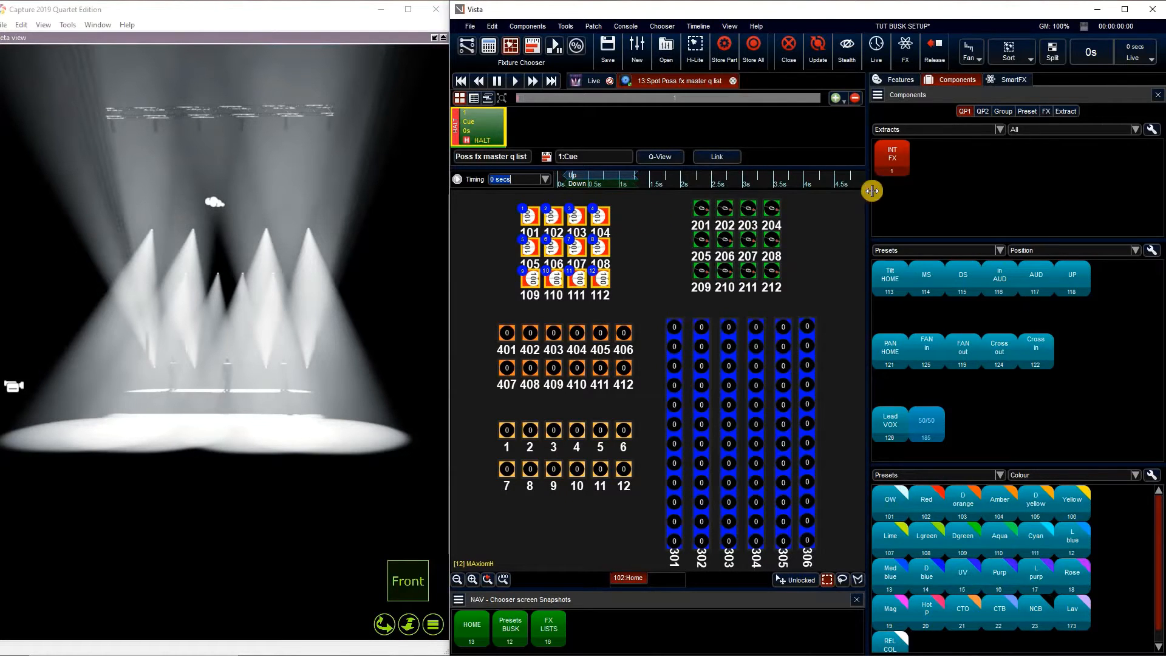
key("Escape")
left_click(938, 129)
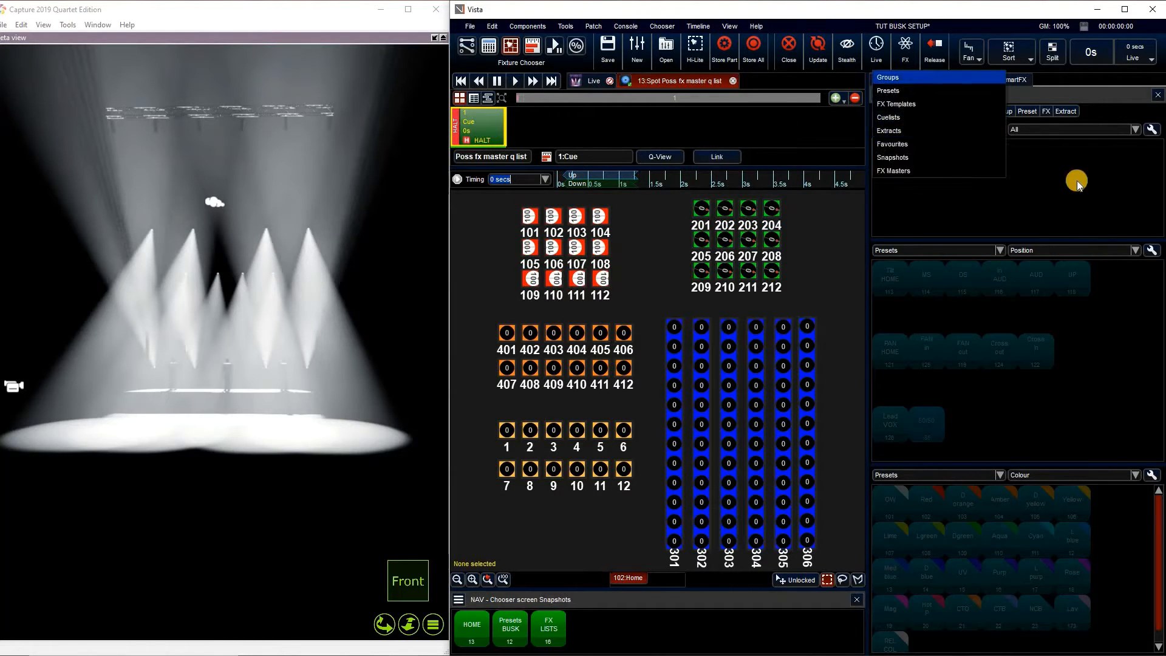
left_click(915, 78)
key("Escape")
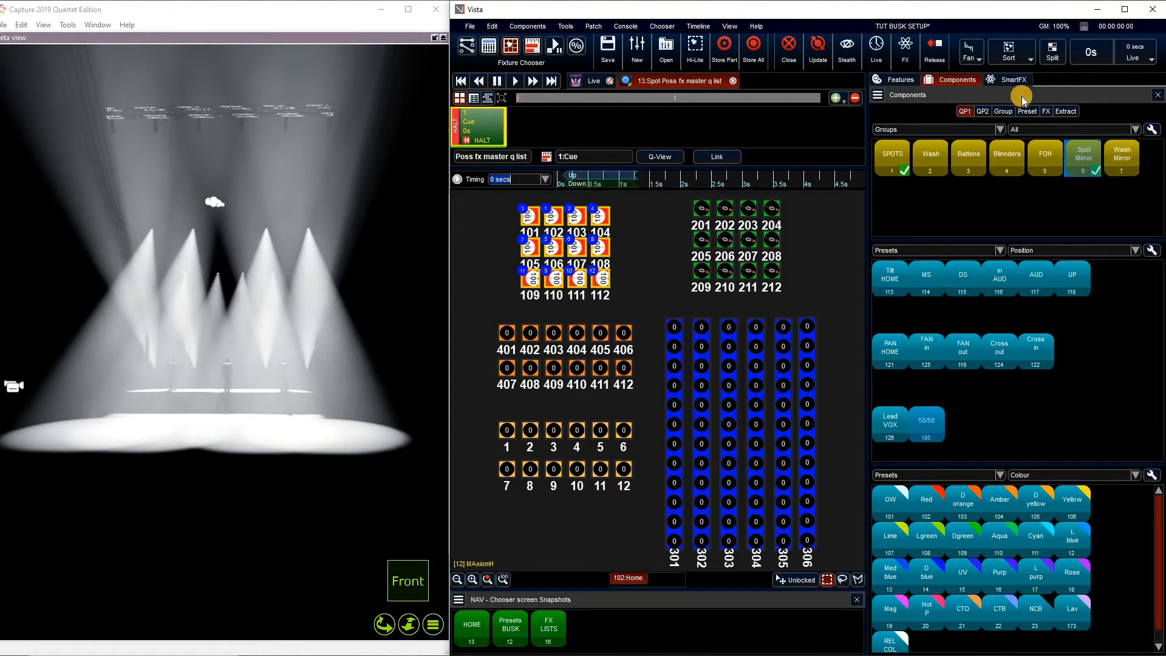
Step: Create a Position wave effect for the selected spots in cue 1 of the cuelist
left_click(1014, 80)
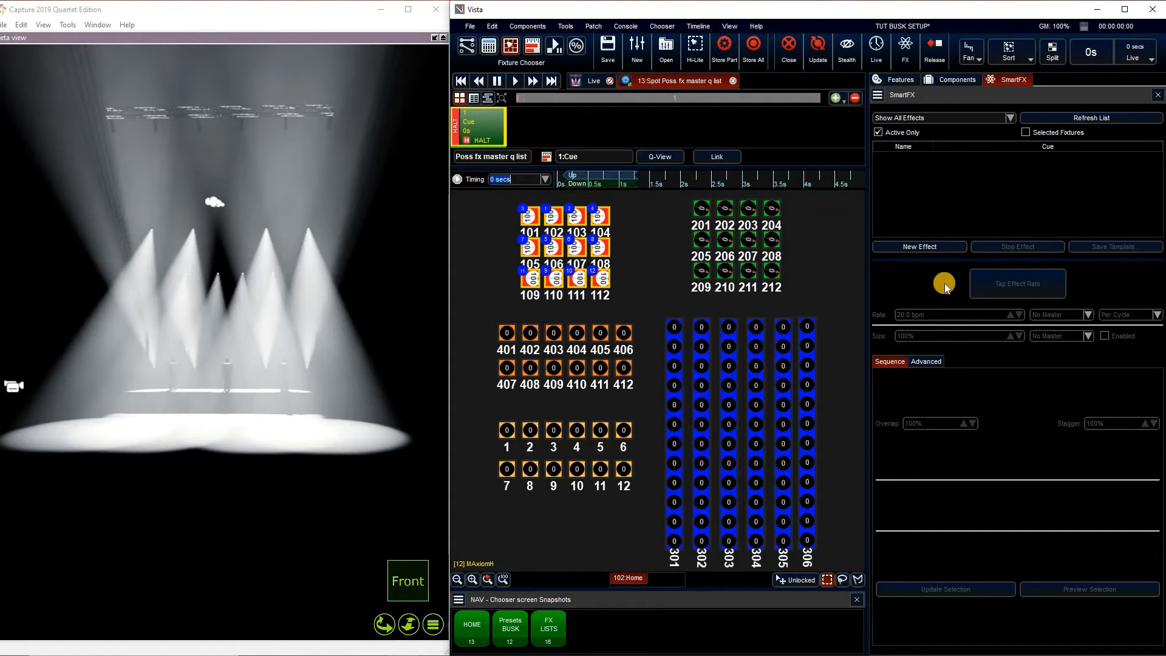
left_click(924, 247)
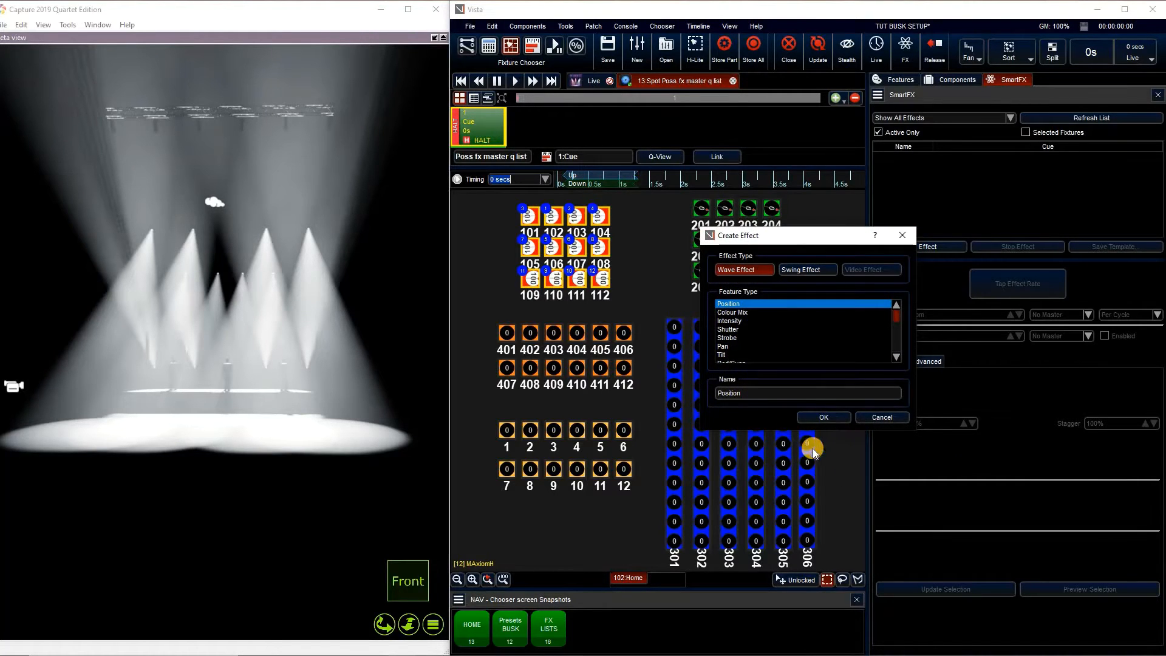
left_click(823, 417)
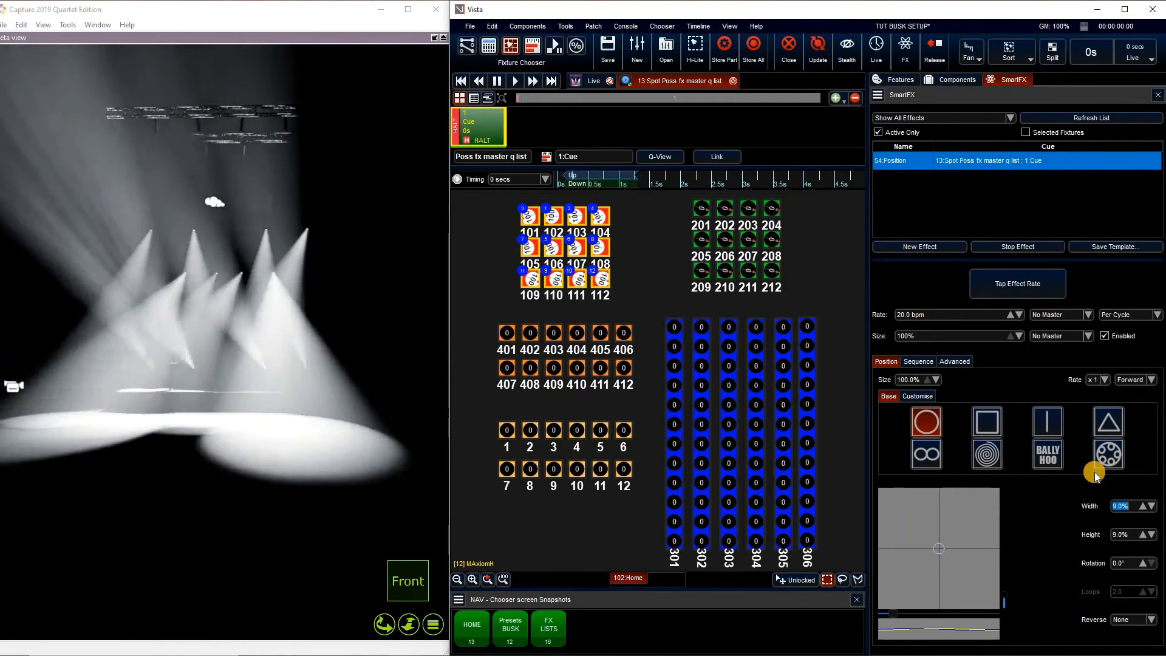
Step: Set the circle effect's width and height to 25% and its reverse option to Odds
type("25")
key("Return")
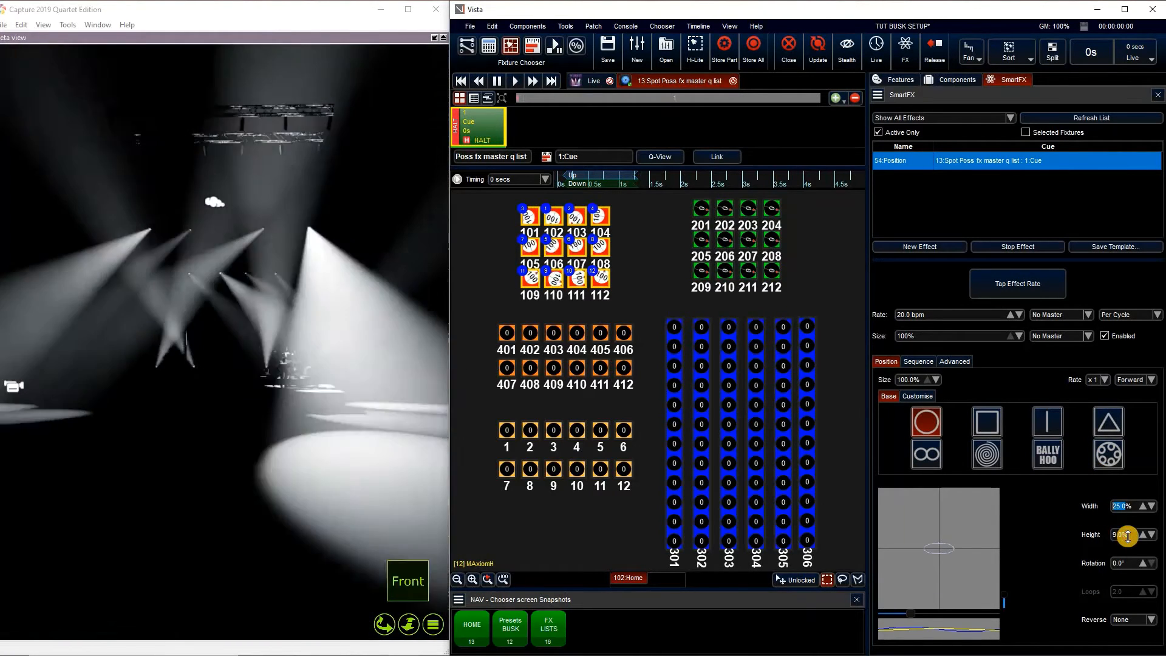
left_click(1119, 534)
type("2")
key("Return")
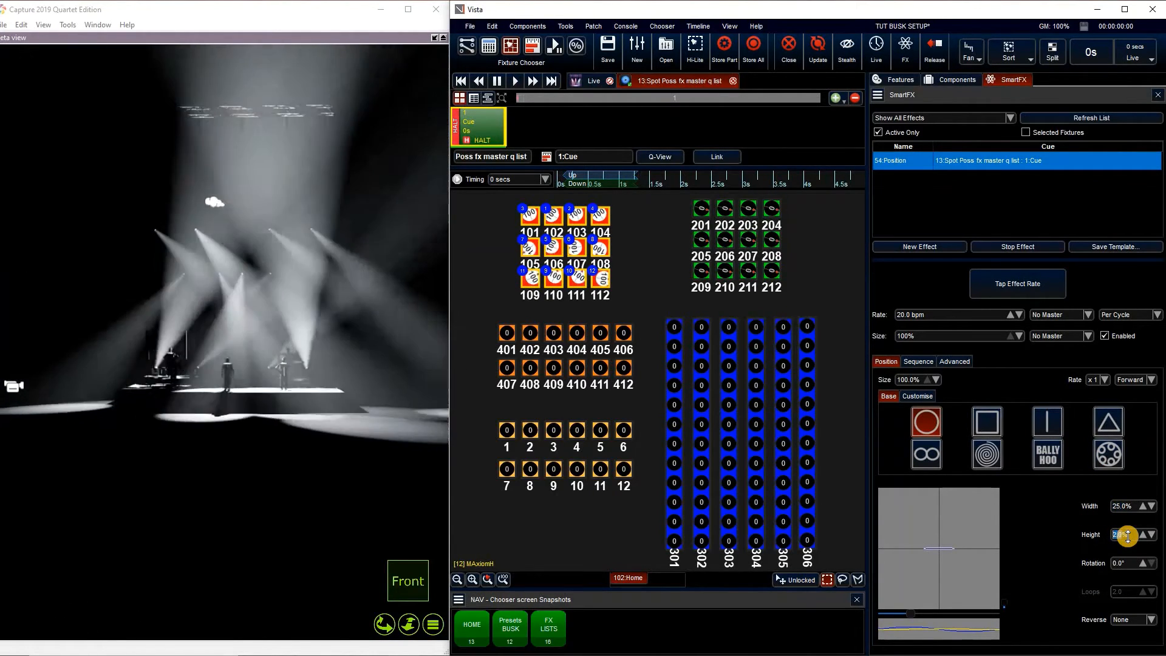
type("25")
key("Return")
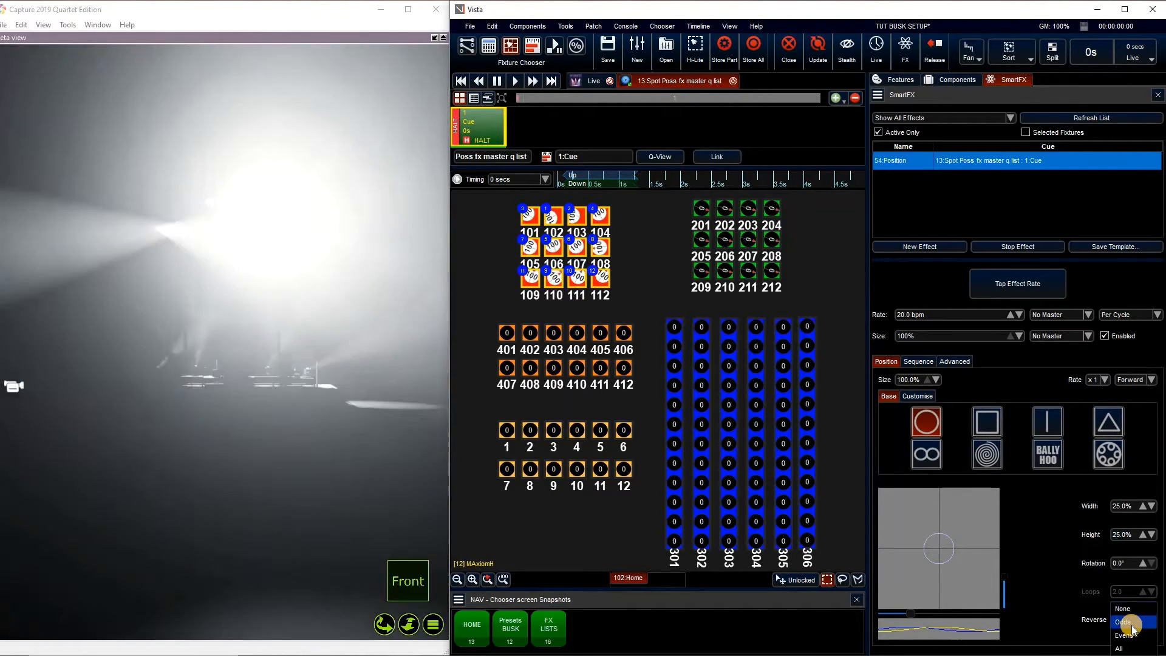
left_click(1130, 620)
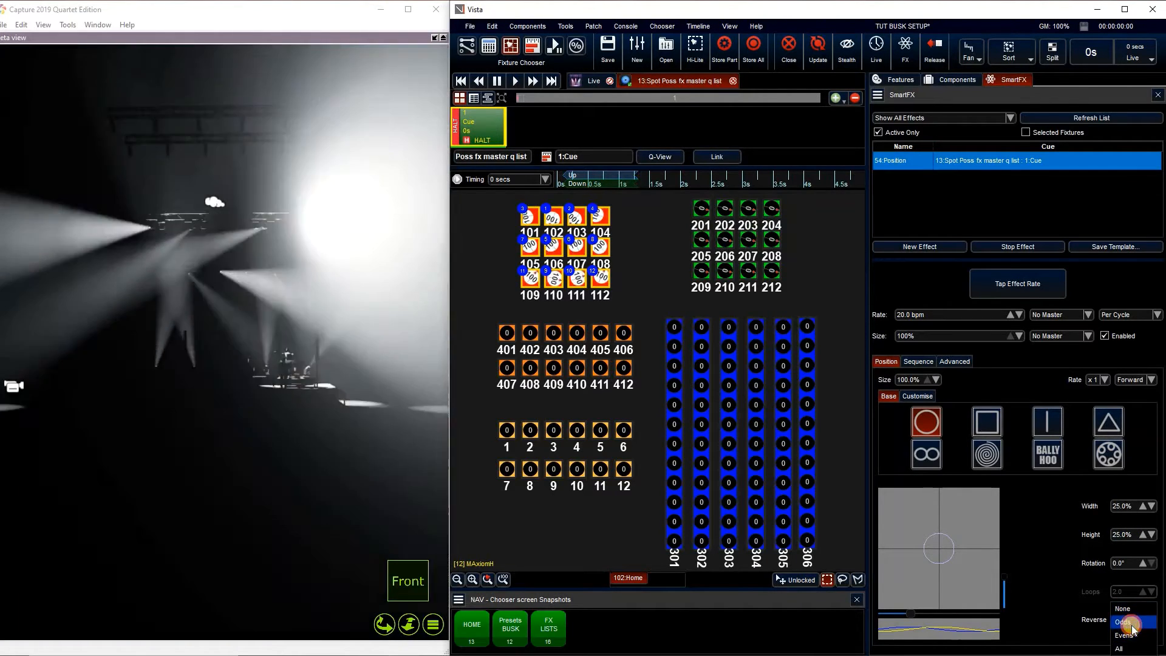
Step: Keep the circle effect's reverse option at Odds, set its blocking to 2 and assign its rate to the 4:POS master
left_click(1131, 624)
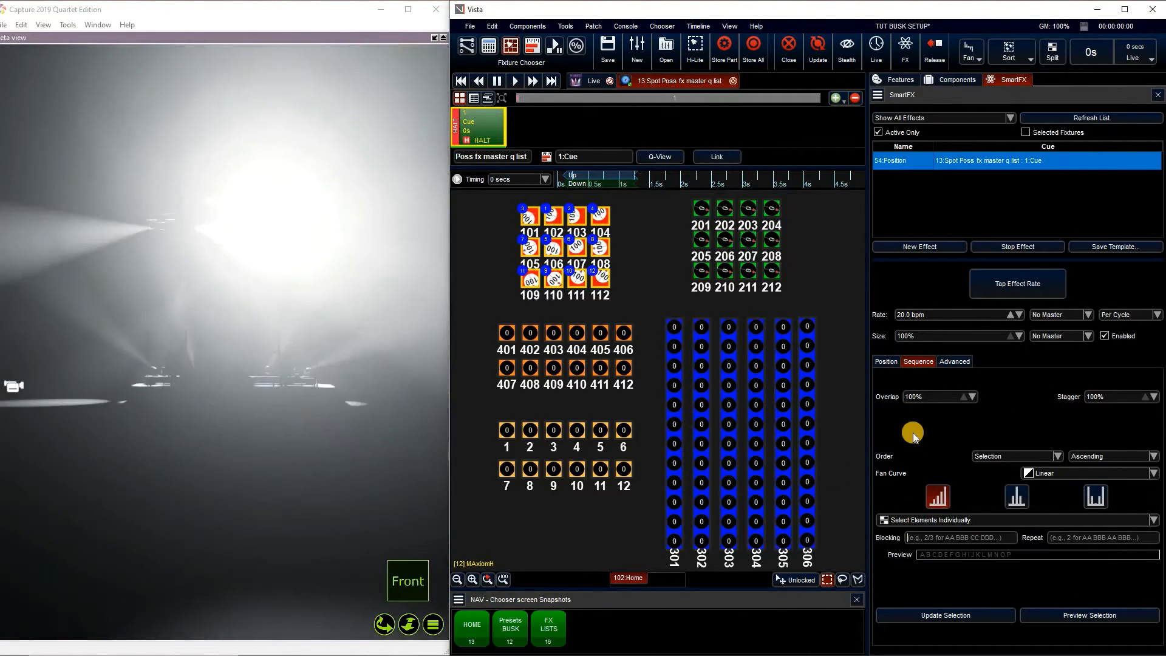
type("2")
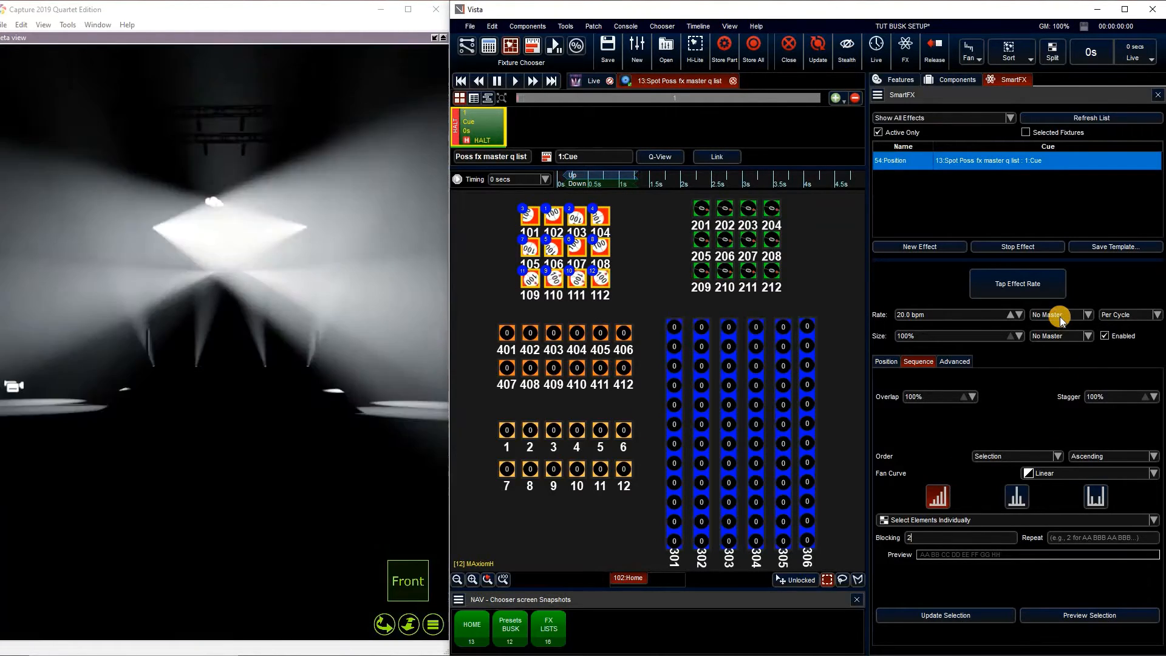
left_click(1059, 315)
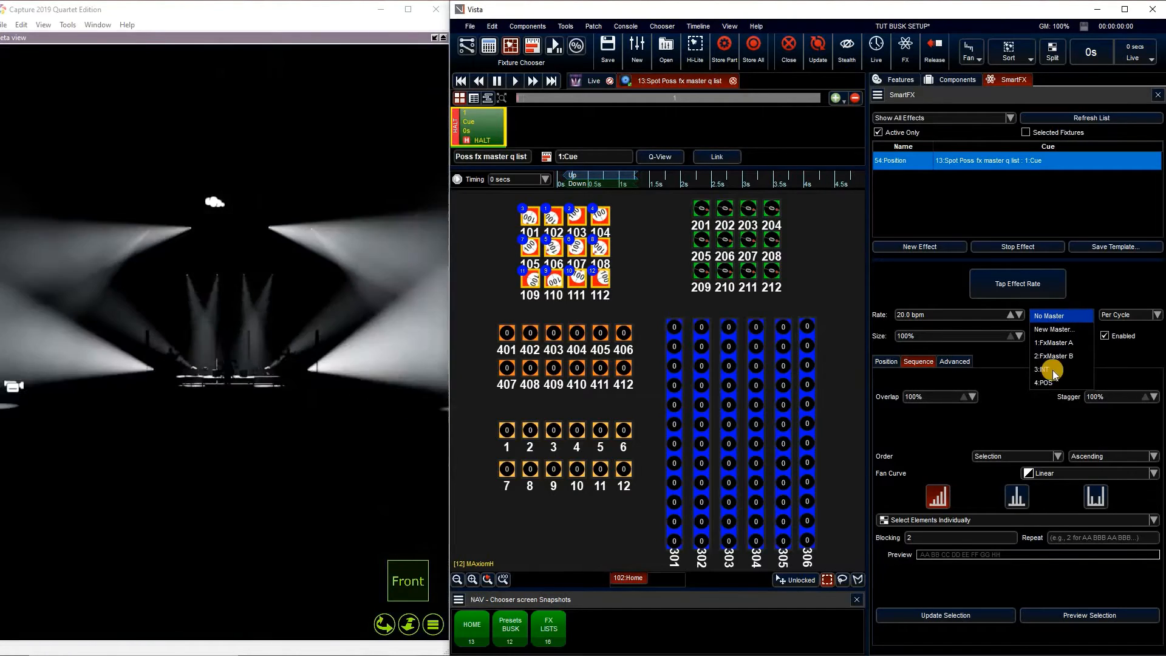
left_click(1051, 384)
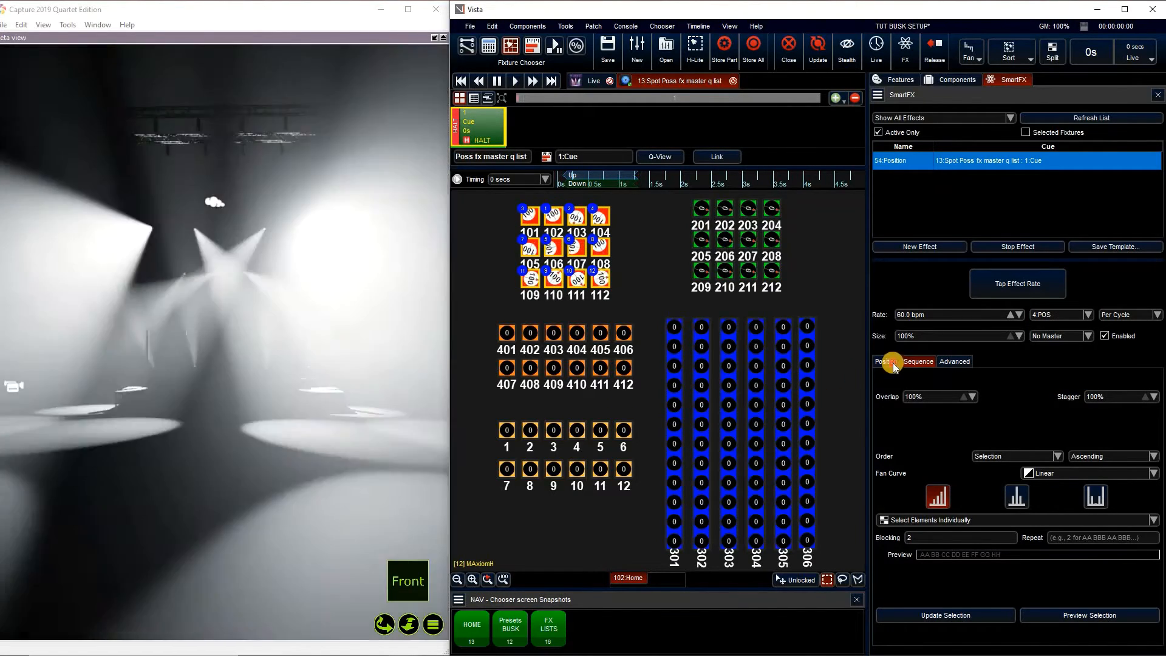
Step: Set the circle effect's rate multiplier to 1/4 and check the POS master on the console layout
left_click(886, 361)
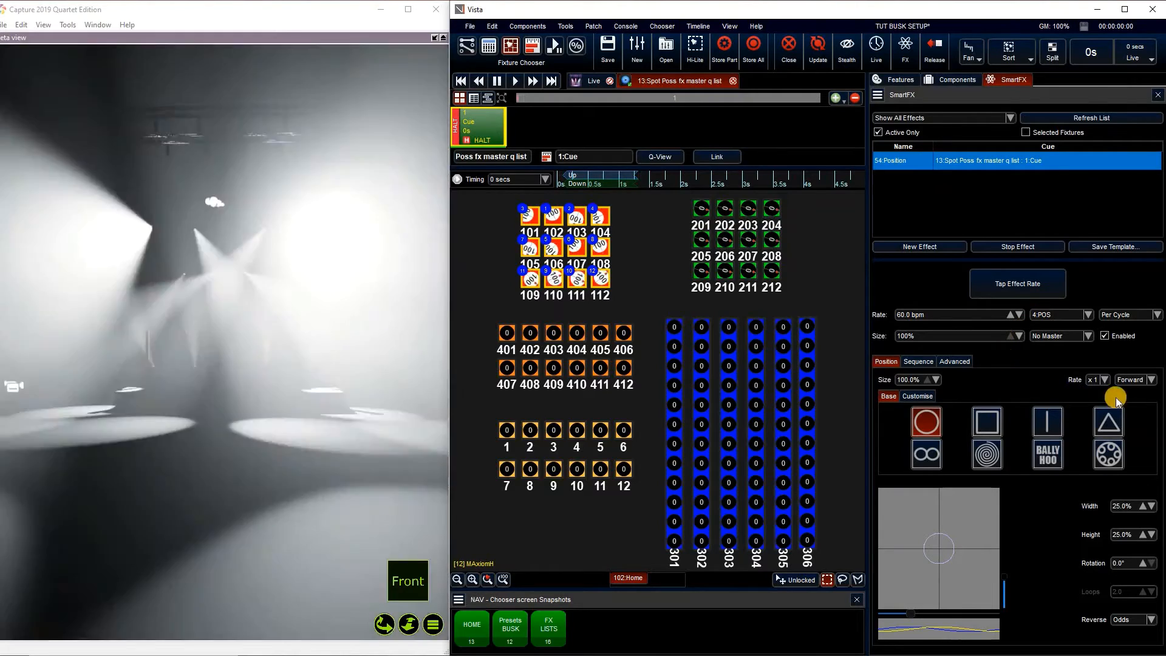
left_click(1102, 379)
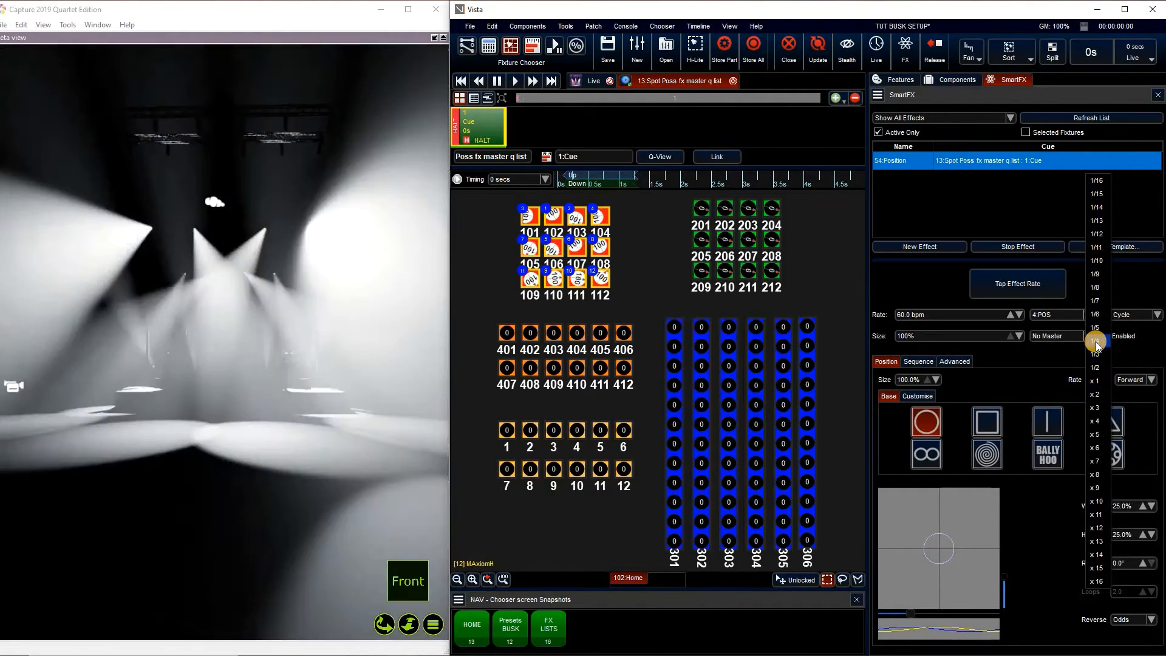
left_click(1096, 342)
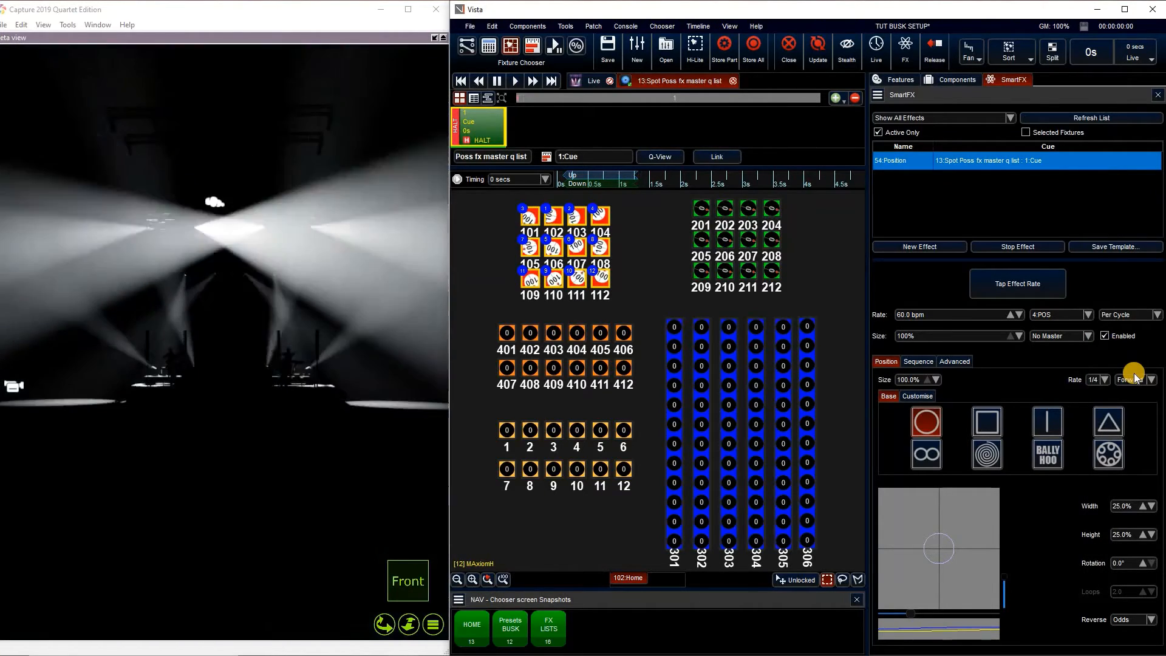
left_click(553, 46)
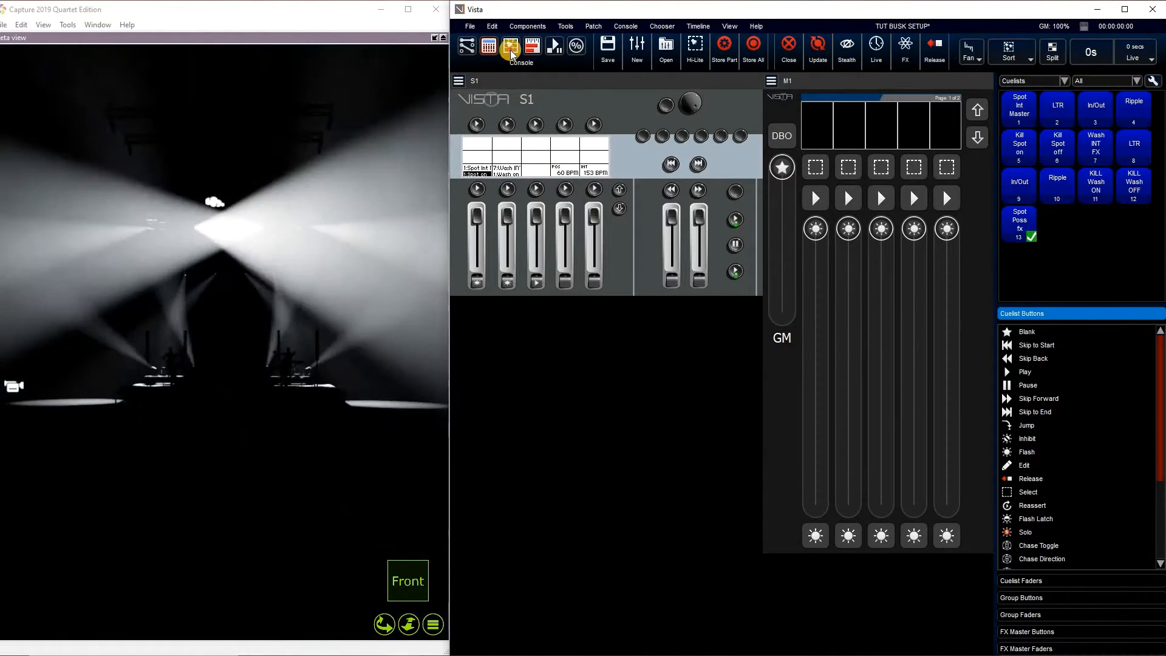
left_click(511, 49)
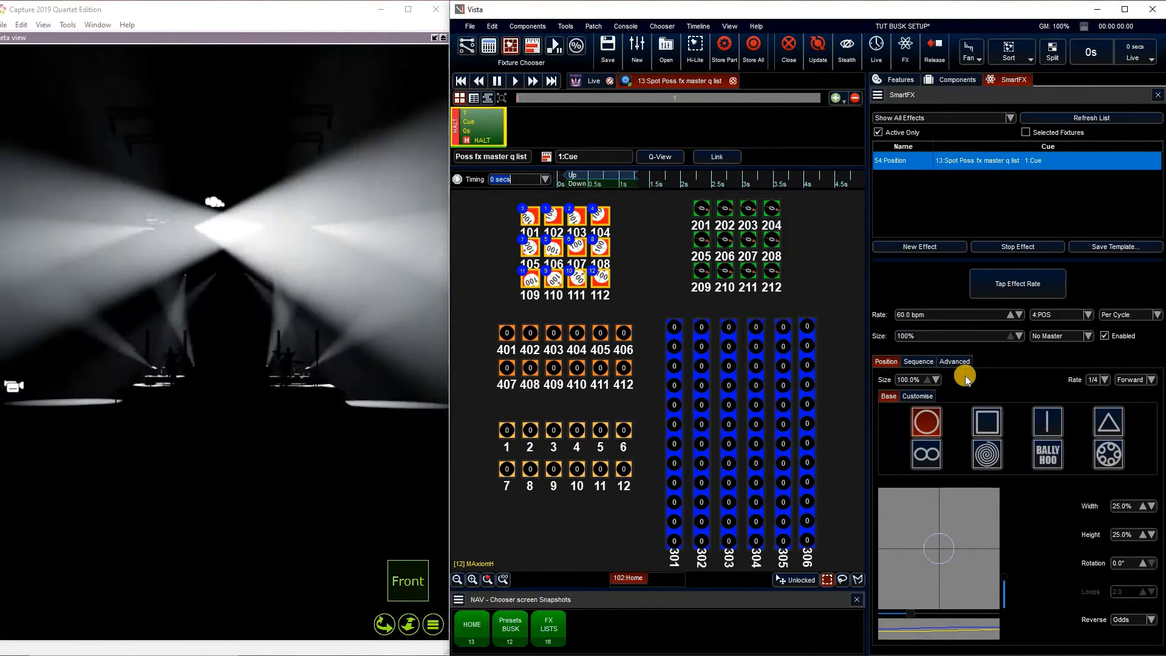
Step: Make the circle effect's basepoint Free and enable the option not to use its own basepoint
left_click(964, 360)
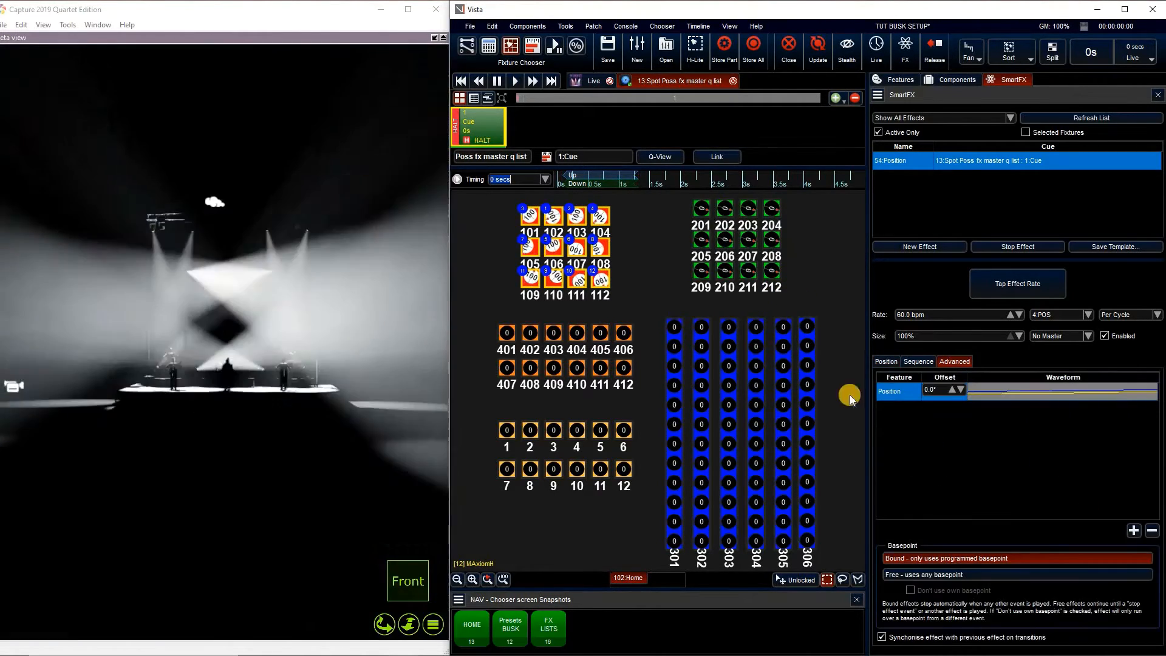
left_click(952, 574)
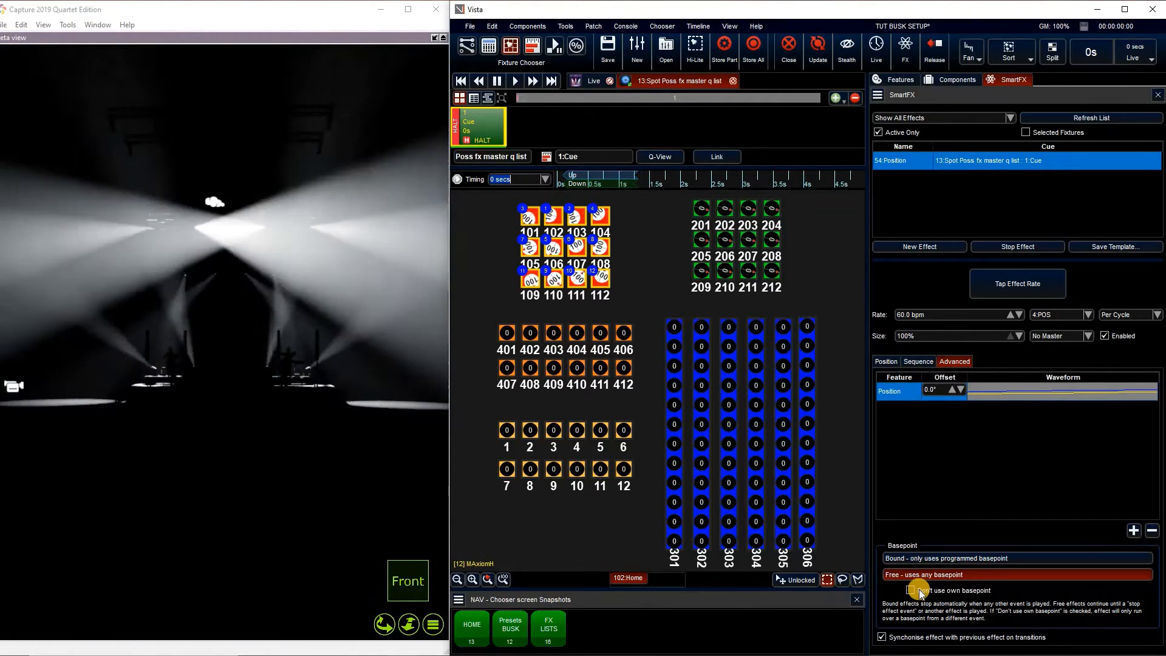
left_click(919, 590)
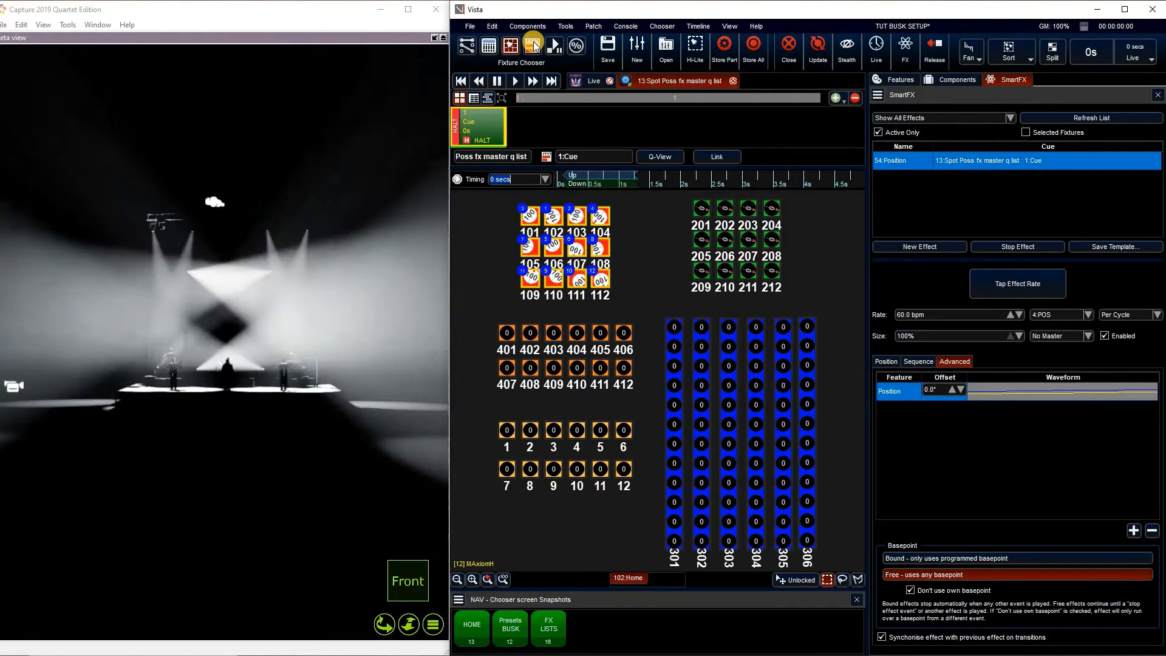
Step: Examine the per-fixture position events of cue 1 in the timeline and compare them with those in Live
left_click(533, 44)
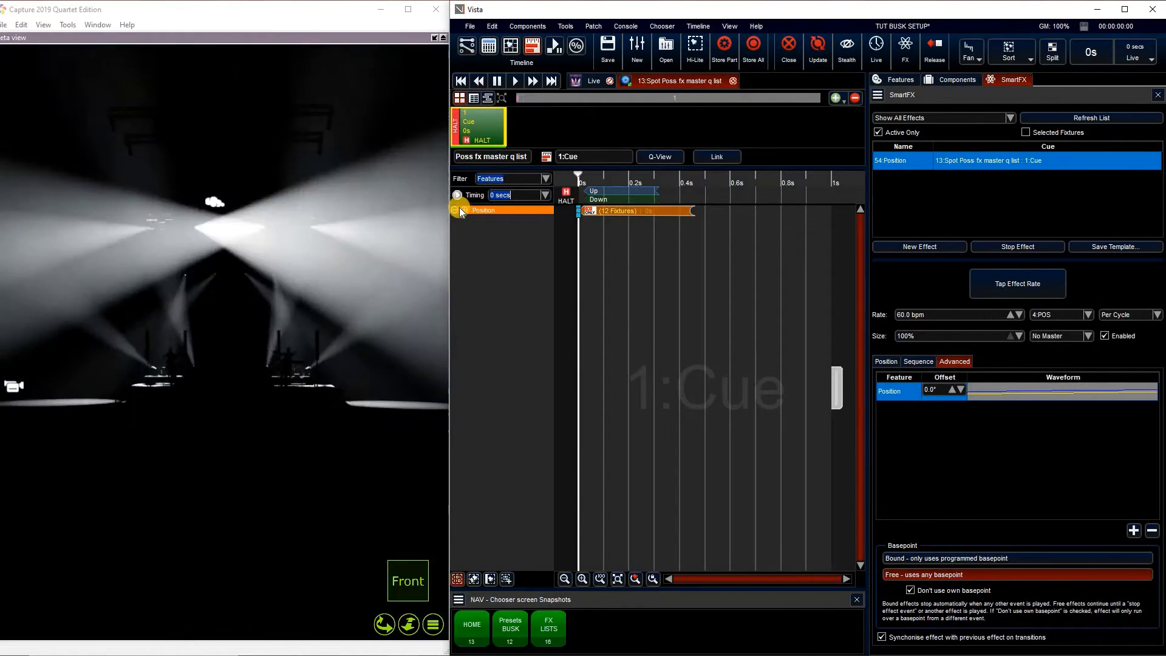
left_click(456, 210)
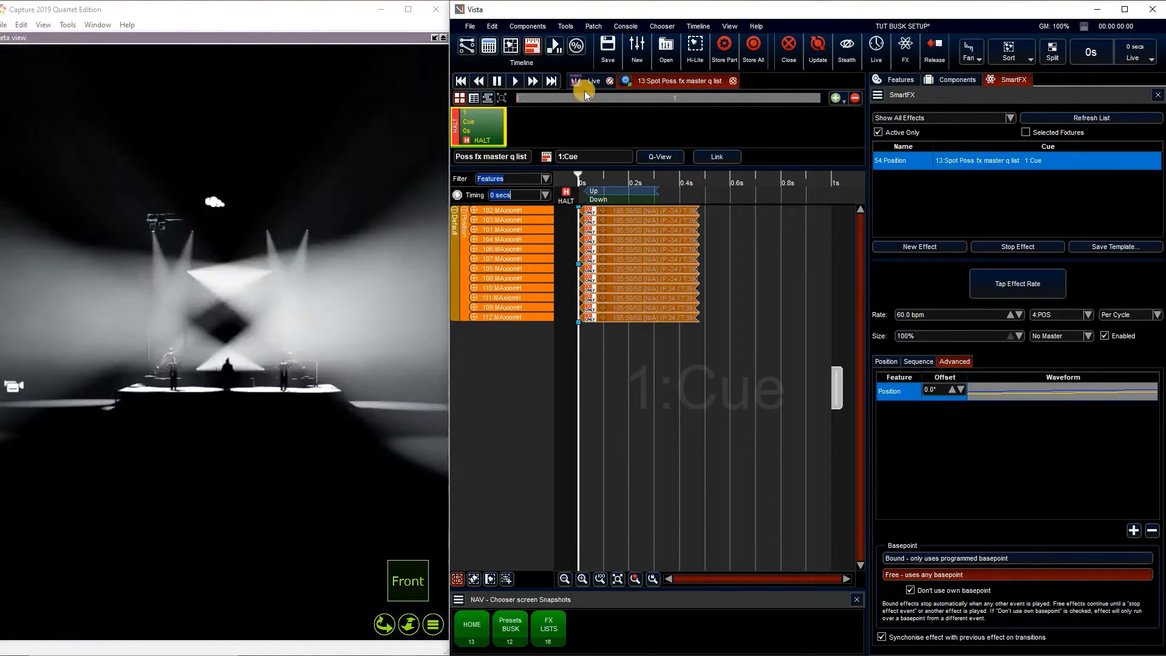
left_click(588, 84)
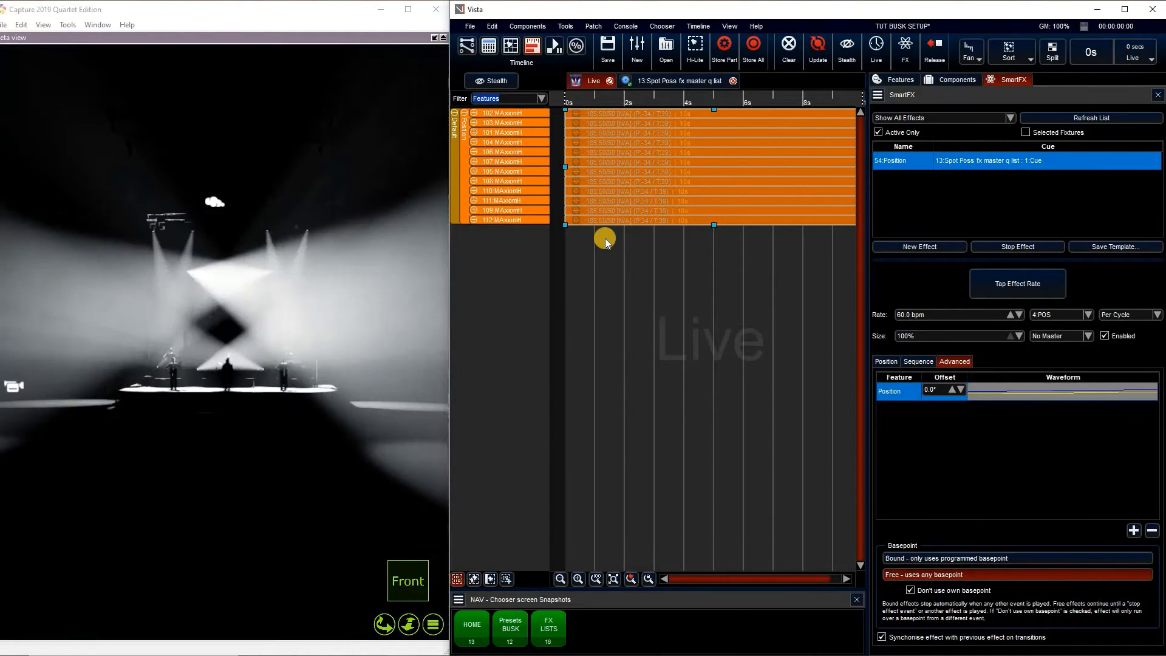
left_click(668, 81)
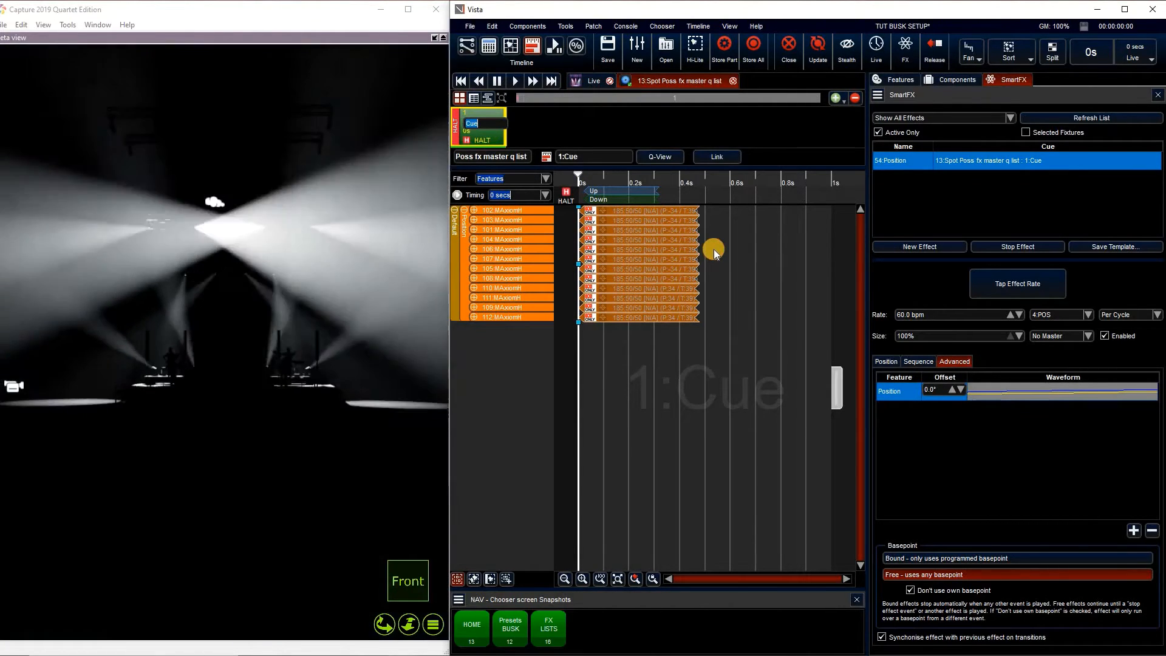
Step: Return to the fixture chooser and rename cue 1 as Sym O
left_click(511, 46)
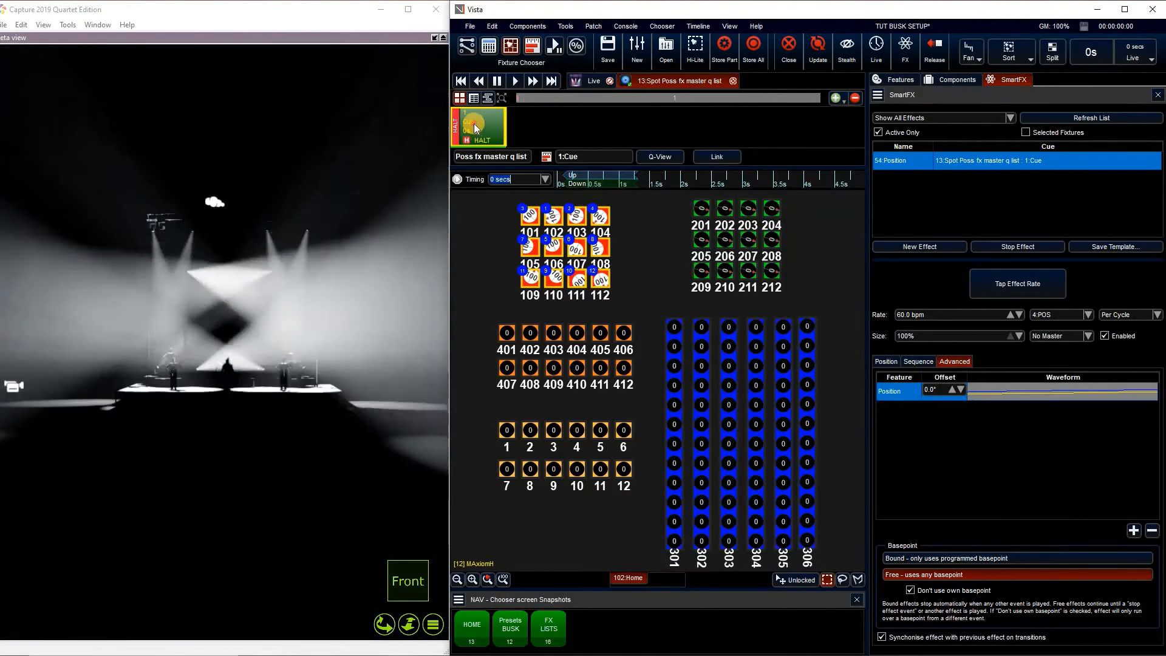
left_click(473, 124)
type("S")
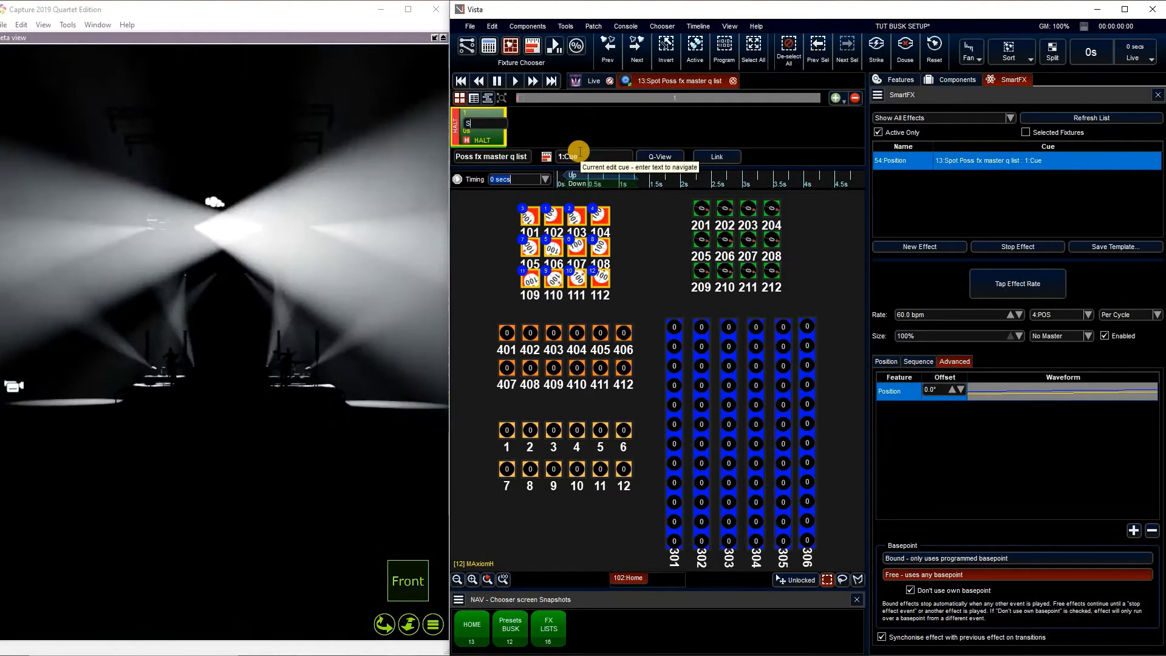
type("ym O")
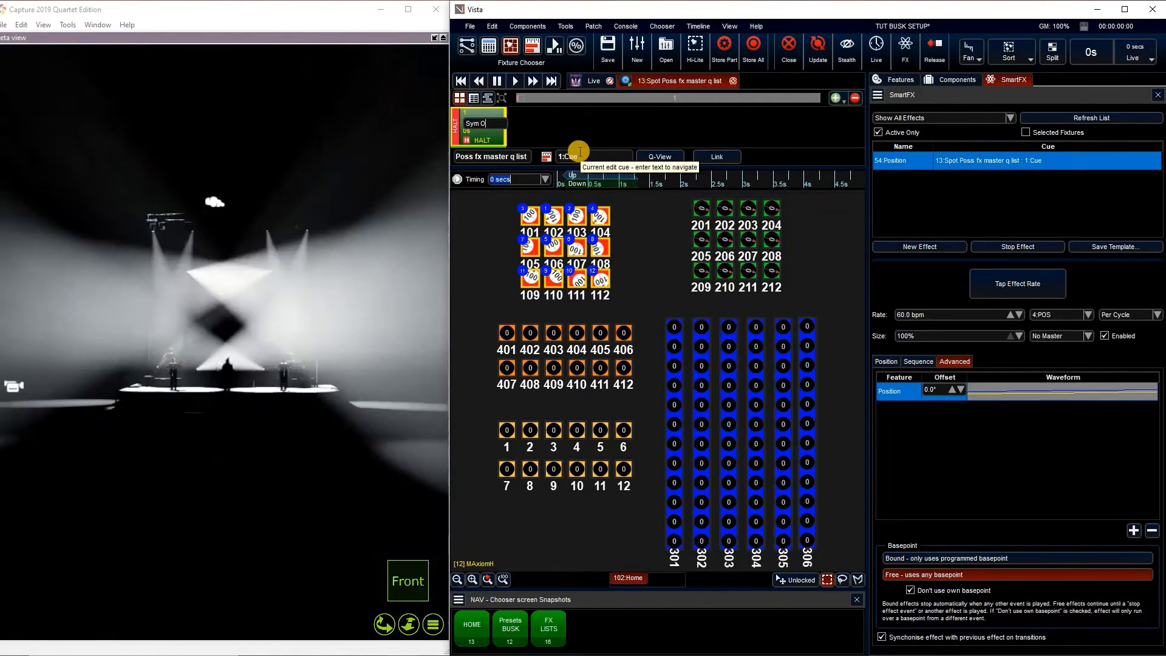
key("Return")
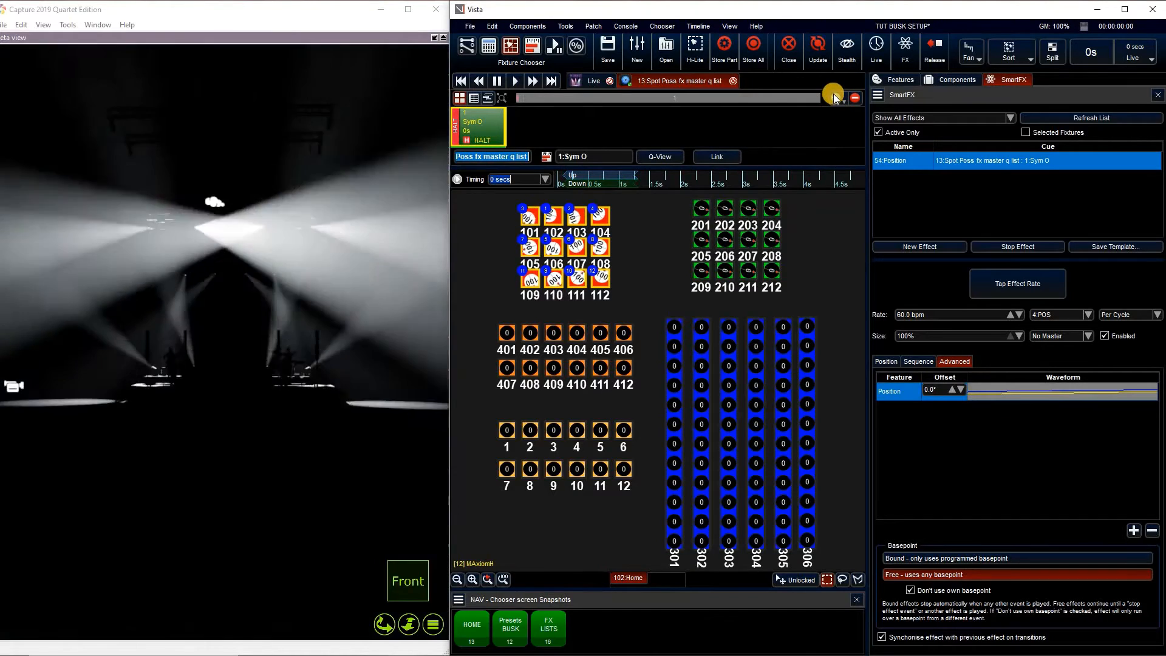
Step: Add cue 2 to the cuelist, stop the running circle effect in it and create a new Position wave effect
left_click(837, 97)
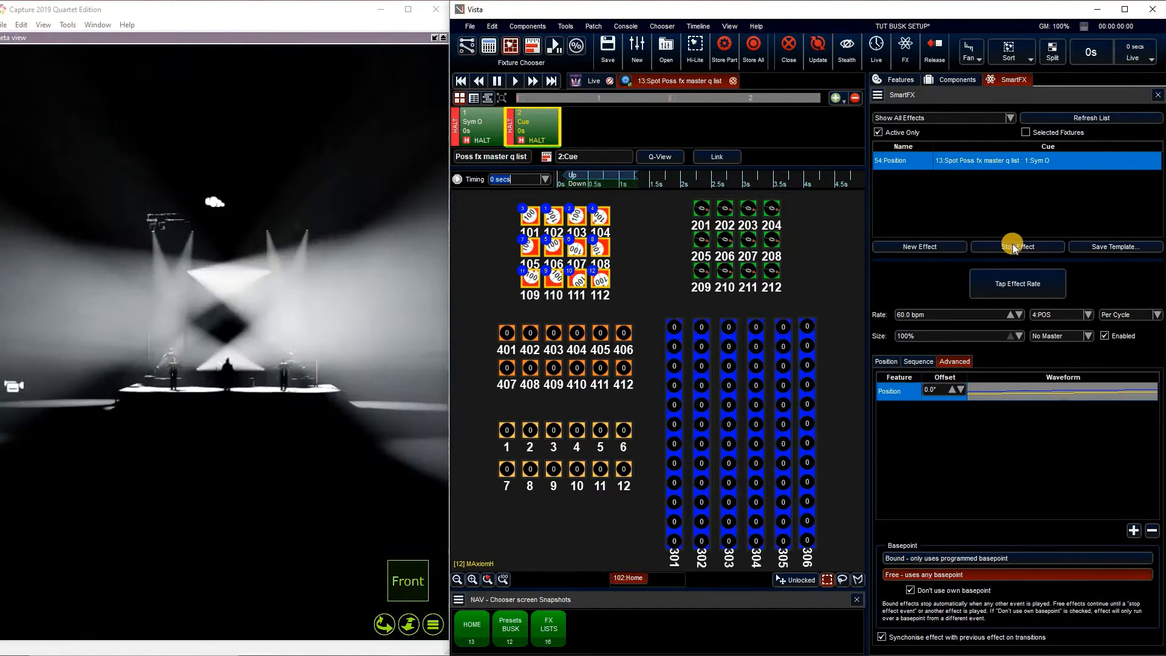
left_click(1011, 246)
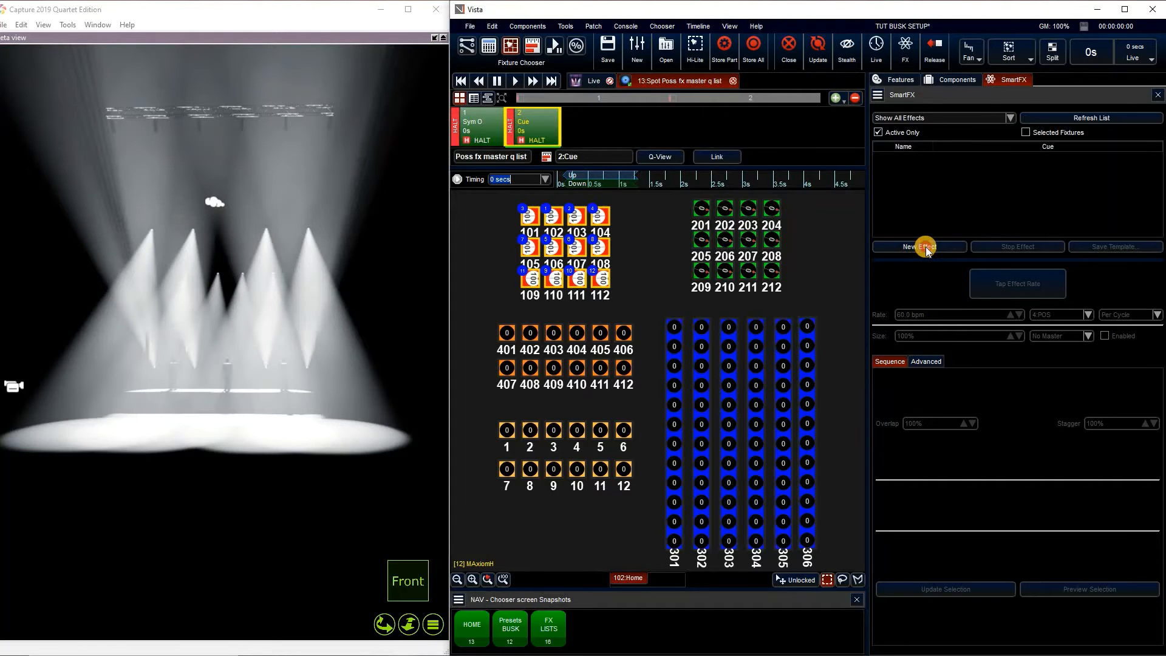
left_click(926, 247)
left_click(890, 413)
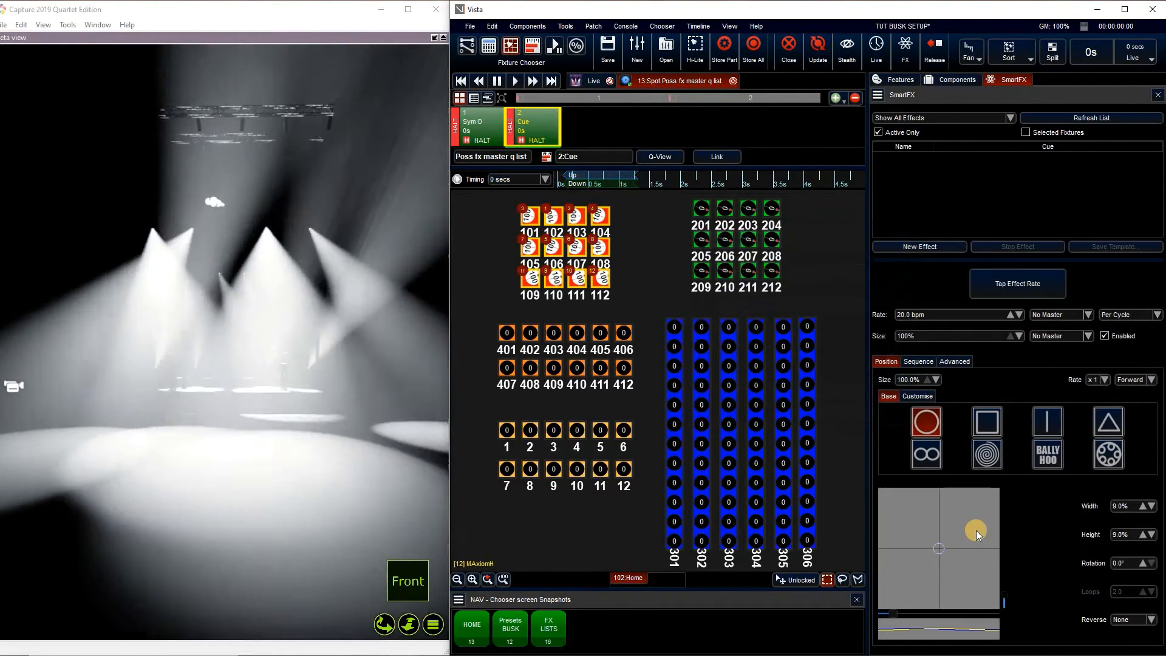
Step: Set cue 2's effect to 0% width and 30% height, with the 4:POS rate master and a 1/4 rate multiplier
left_click_drag(1106, 544, 1107, 546)
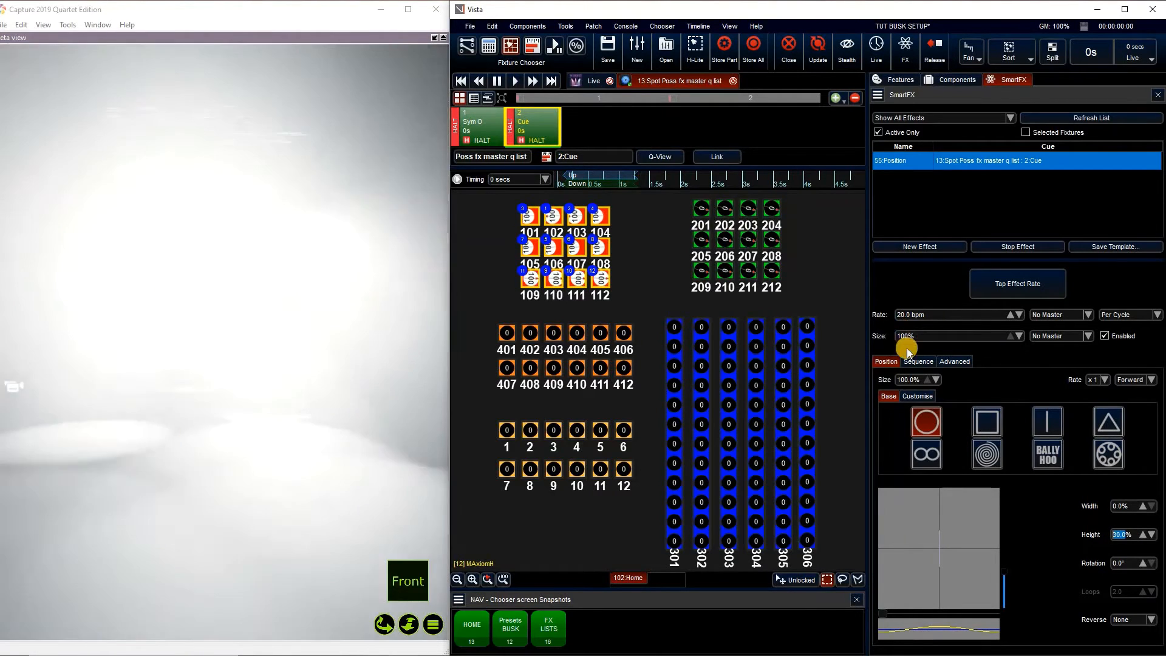
left_click(927, 532)
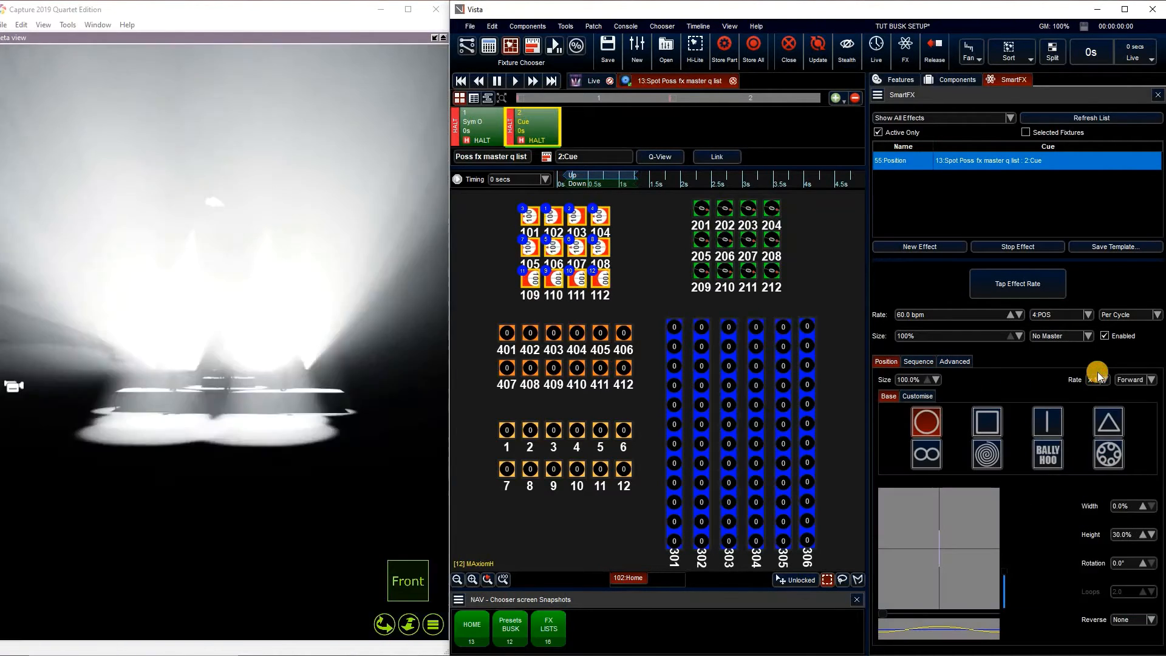
left_click(1099, 377)
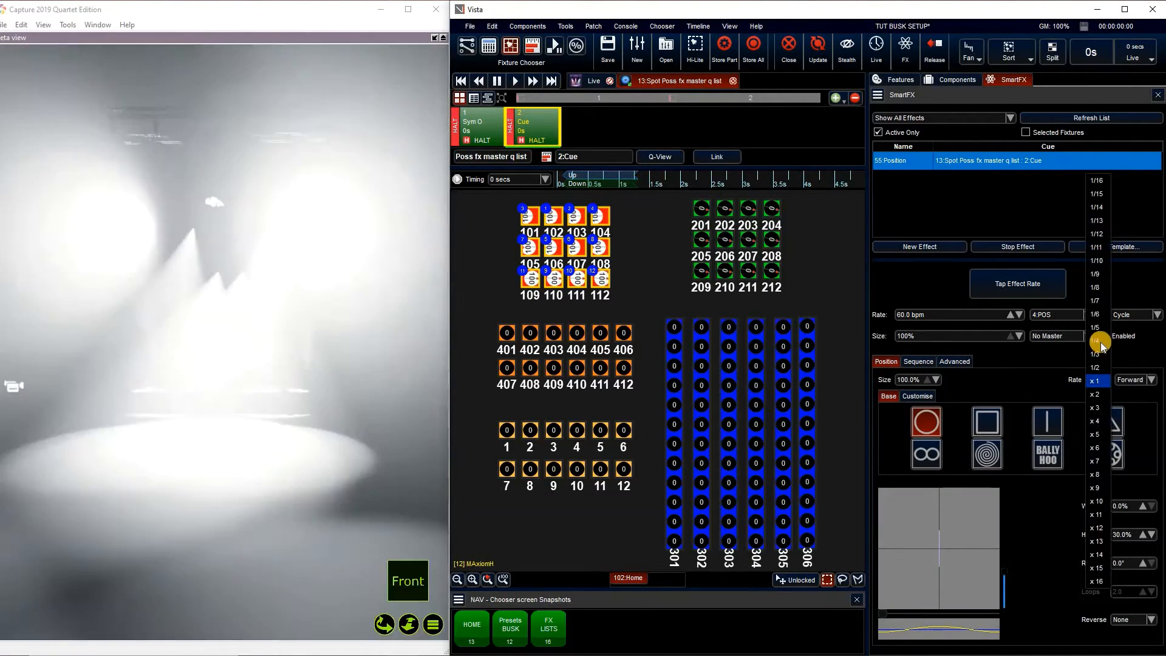
Step: Give cue 2's effect a Free basepoint that doesn't use its own, and rename the cue as Sym Tilt
left_click(966, 362)
left_click(916, 577)
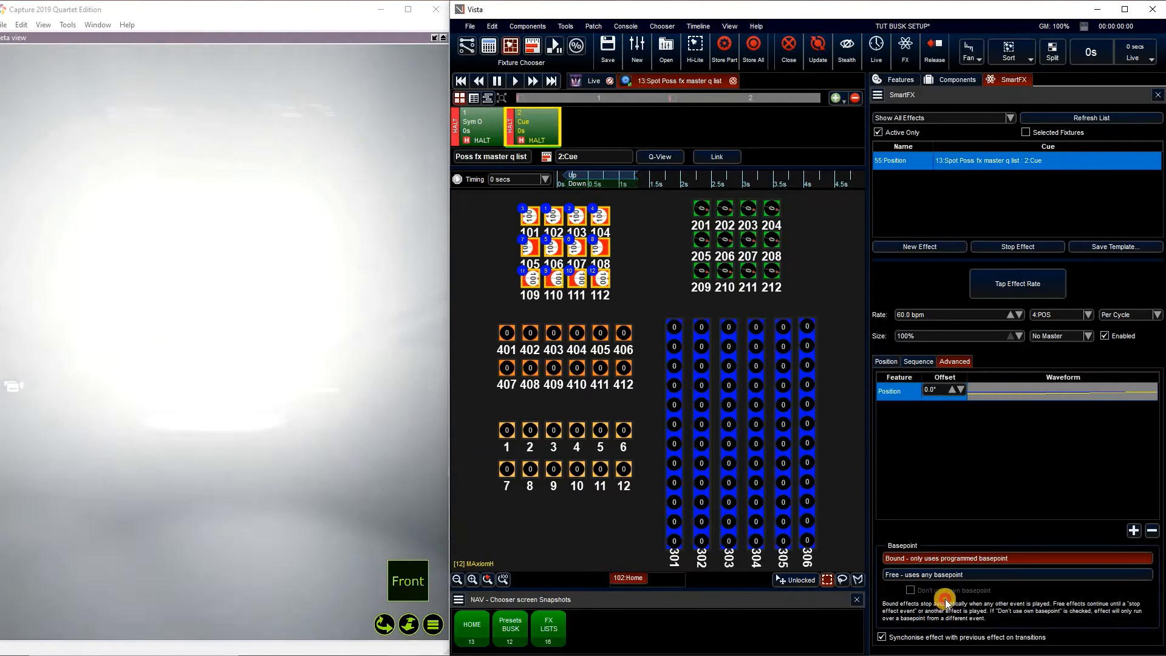
left_click(909, 589)
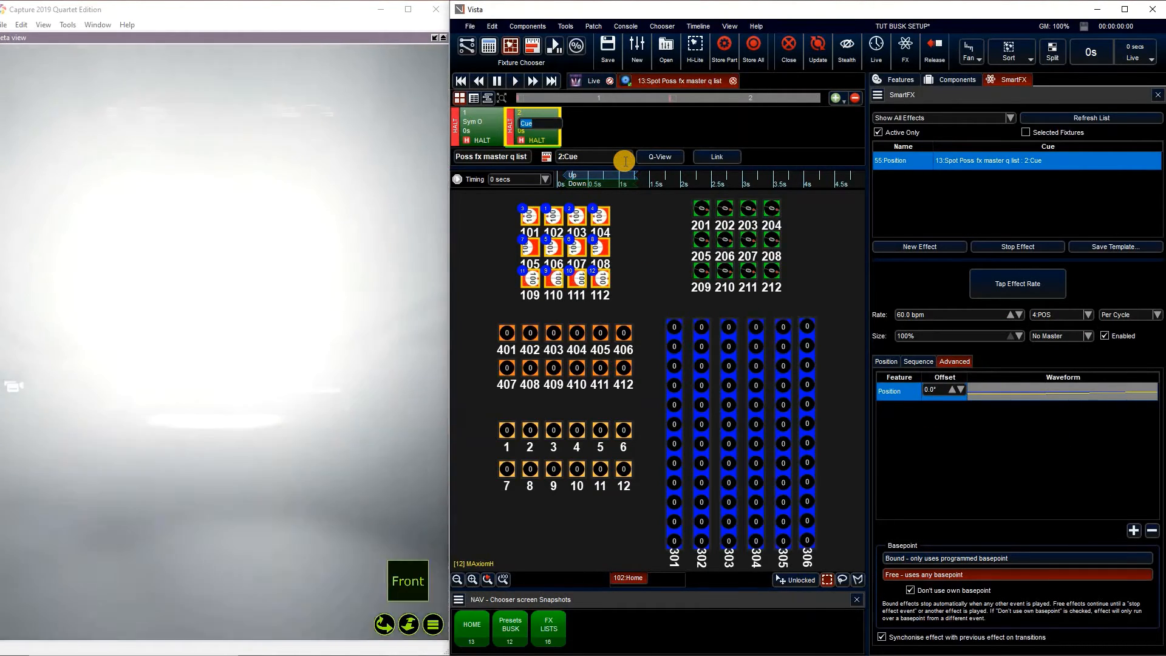
type("Sym Tilt")
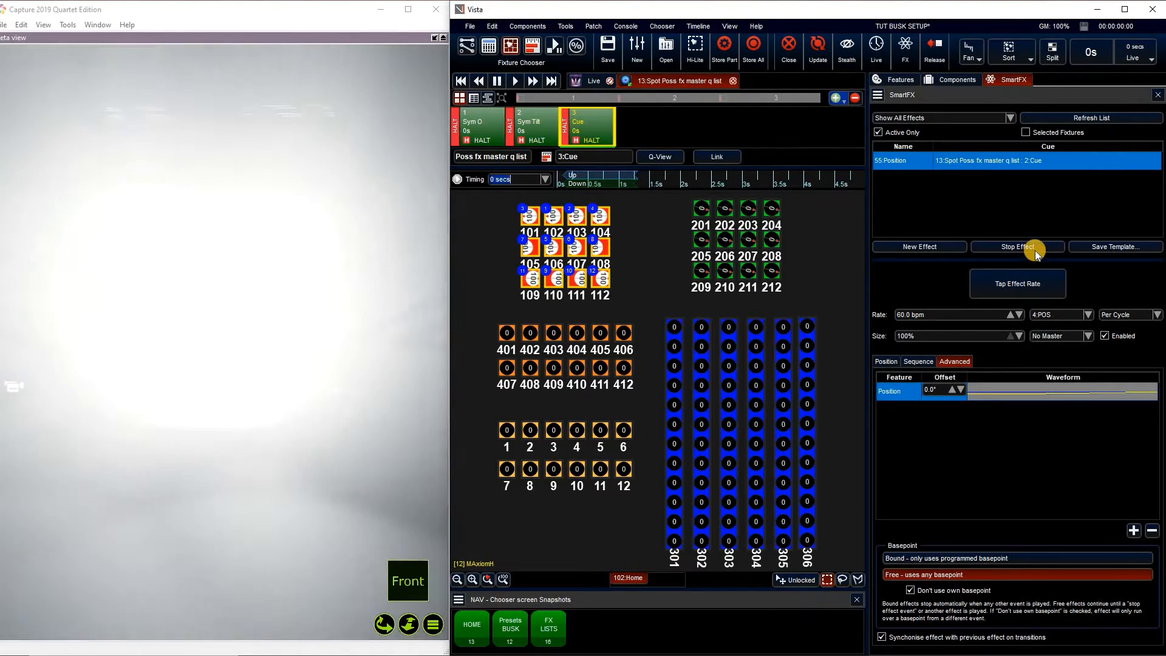
Step: In a new cue 3, stop the tilt effect and create a Position effect with 25% width, 0% height and reverse Odds
left_click(1036, 247)
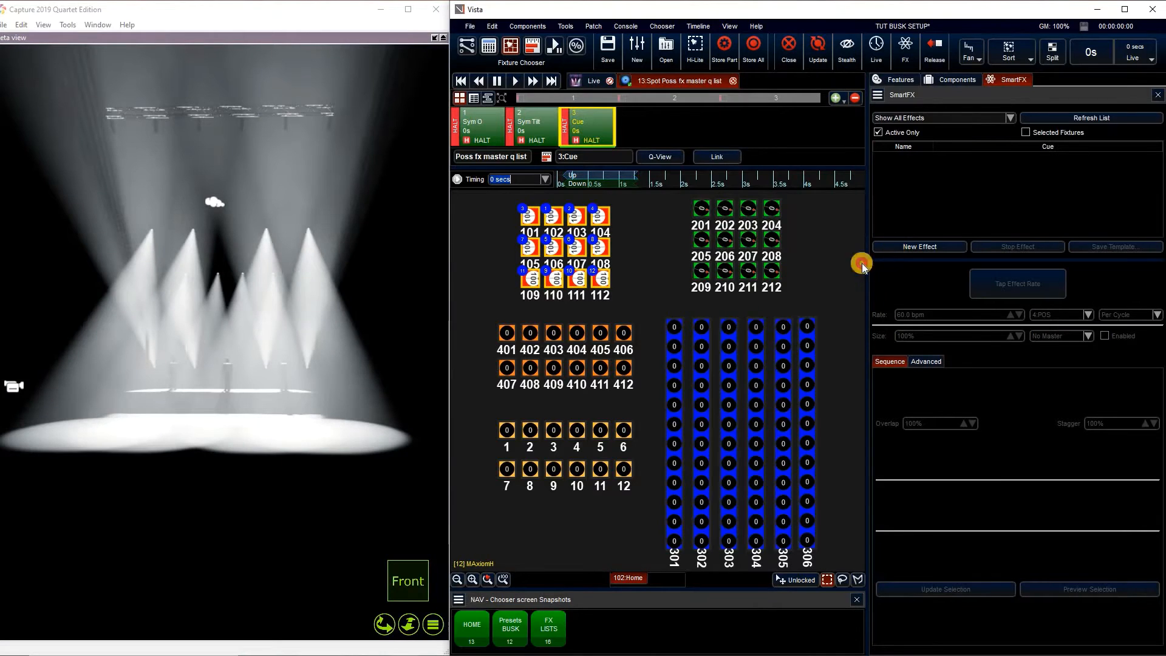
left_click(818, 418)
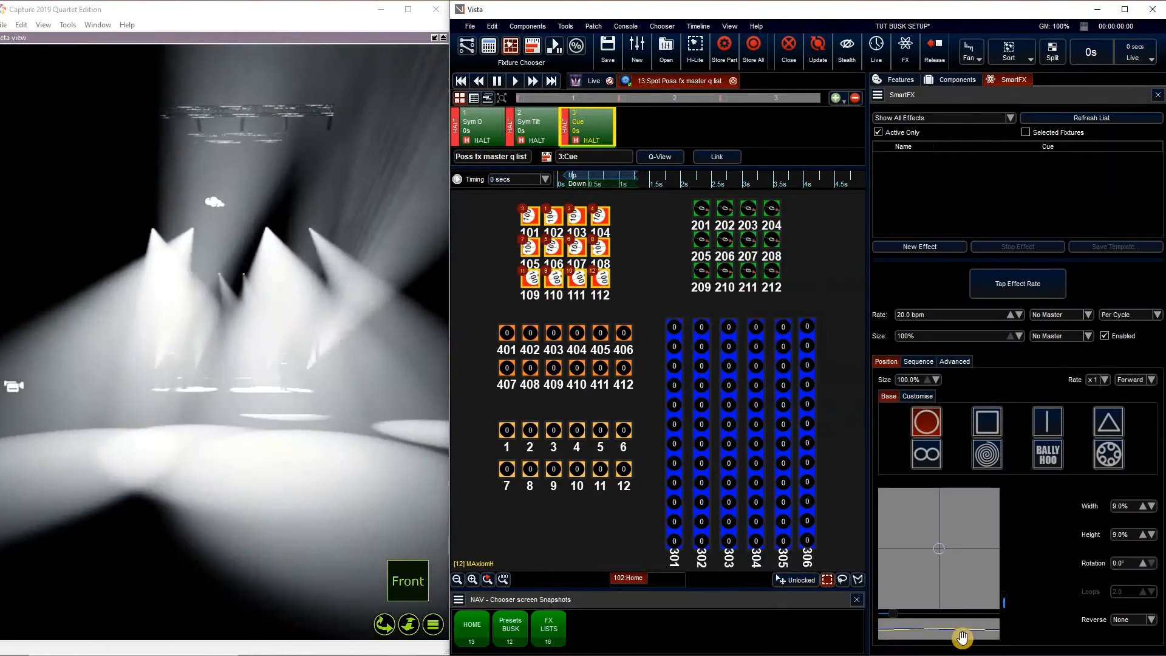
left_click(997, 620)
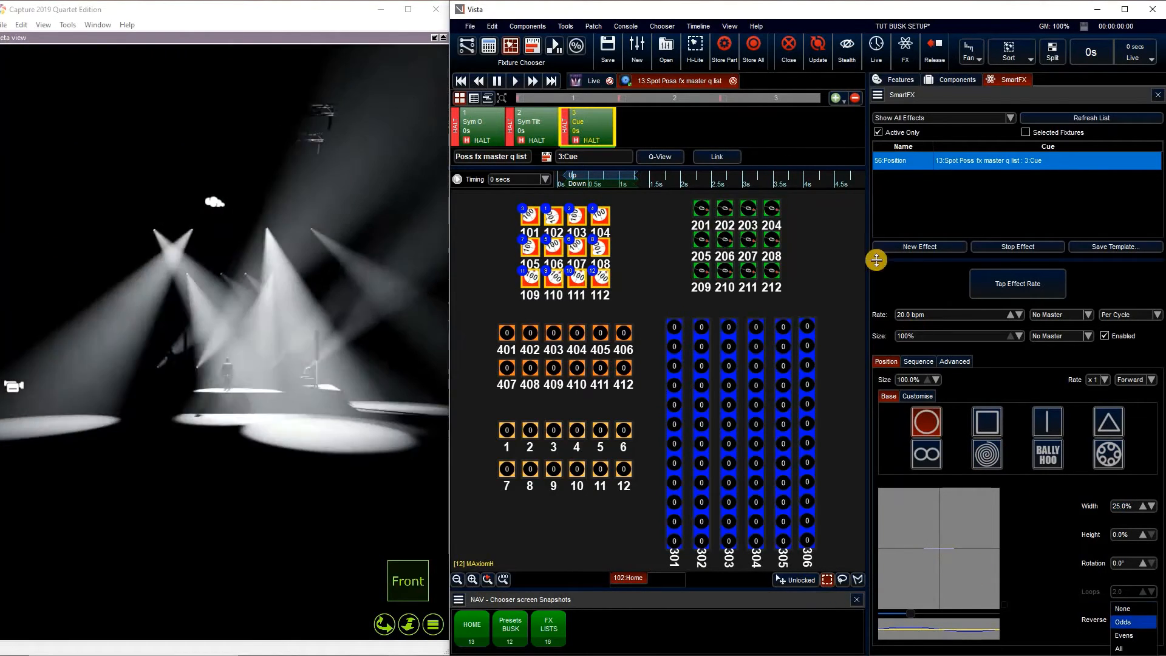
Step: Set cue 3's effect to blocking 2, with the 4:POS rate master and a 1/4 rate multiplier
left_click(917, 362)
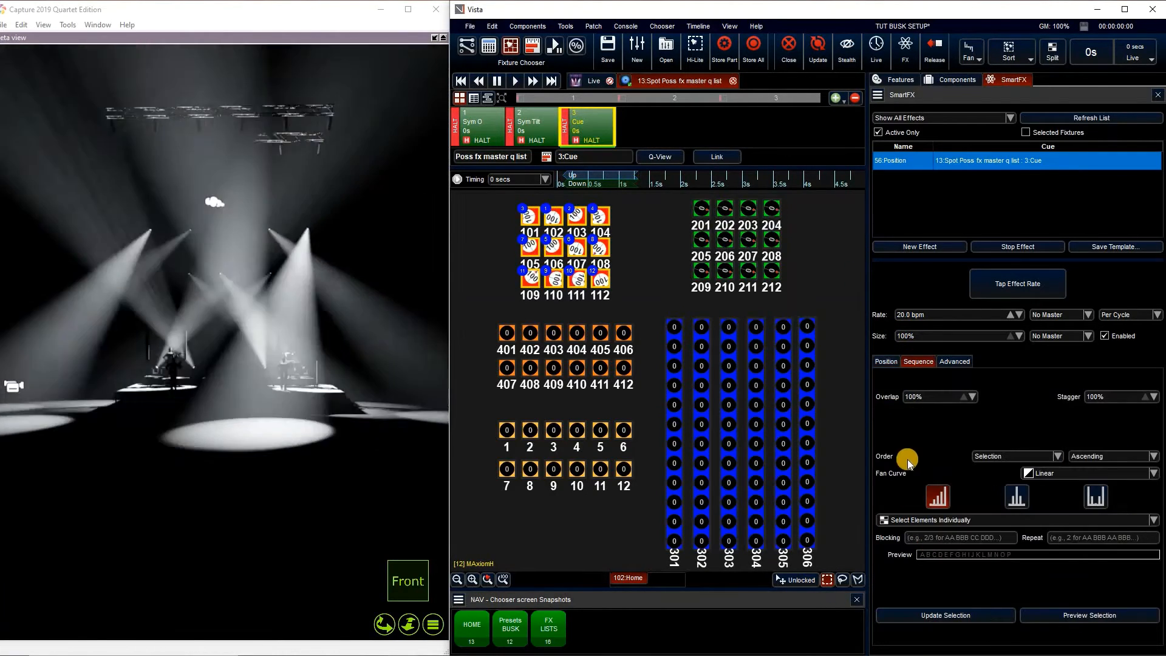
type("2")
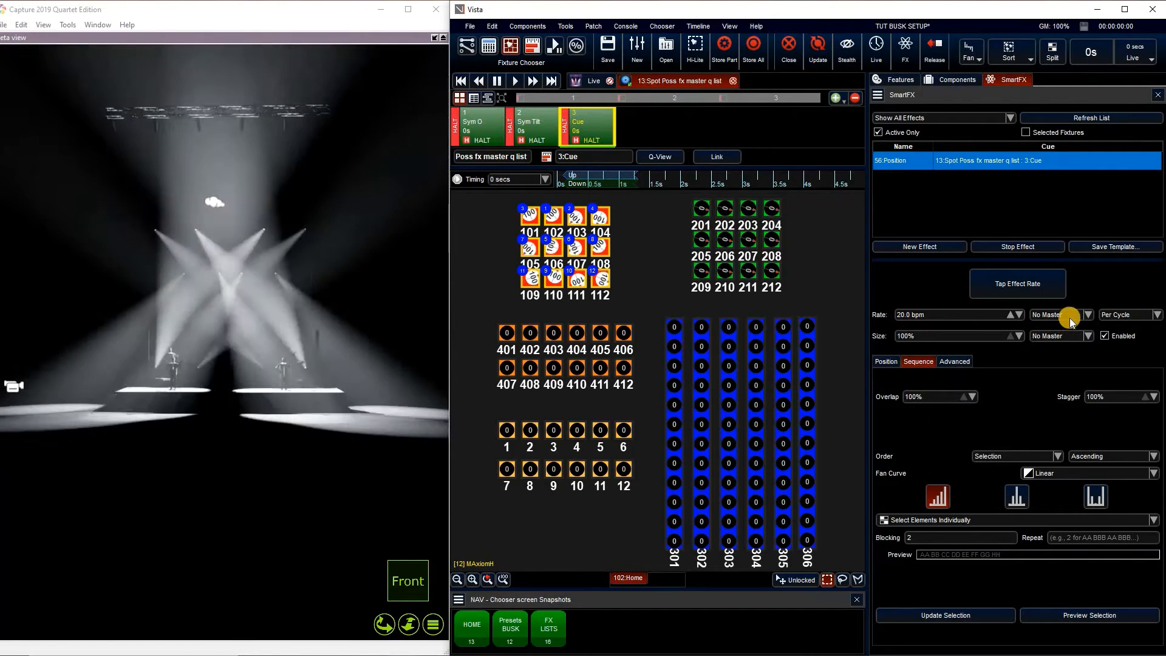
left_click(1063, 315)
left_click(1058, 383)
left_click(886, 361)
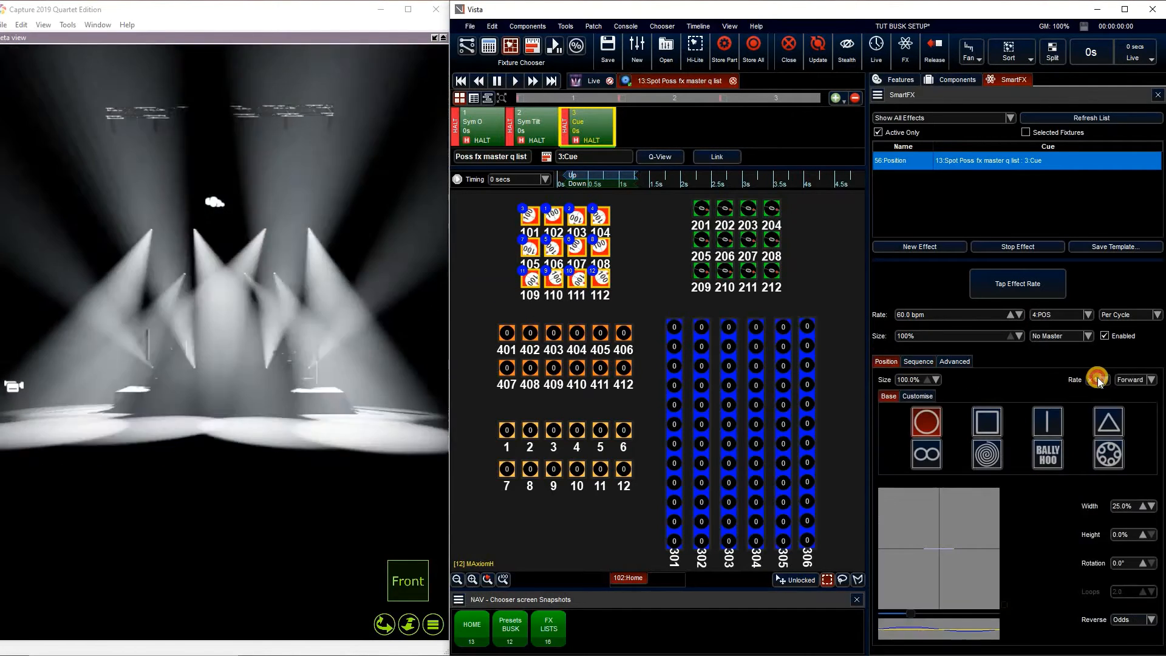
left_click(1104, 379)
left_click(1087, 337)
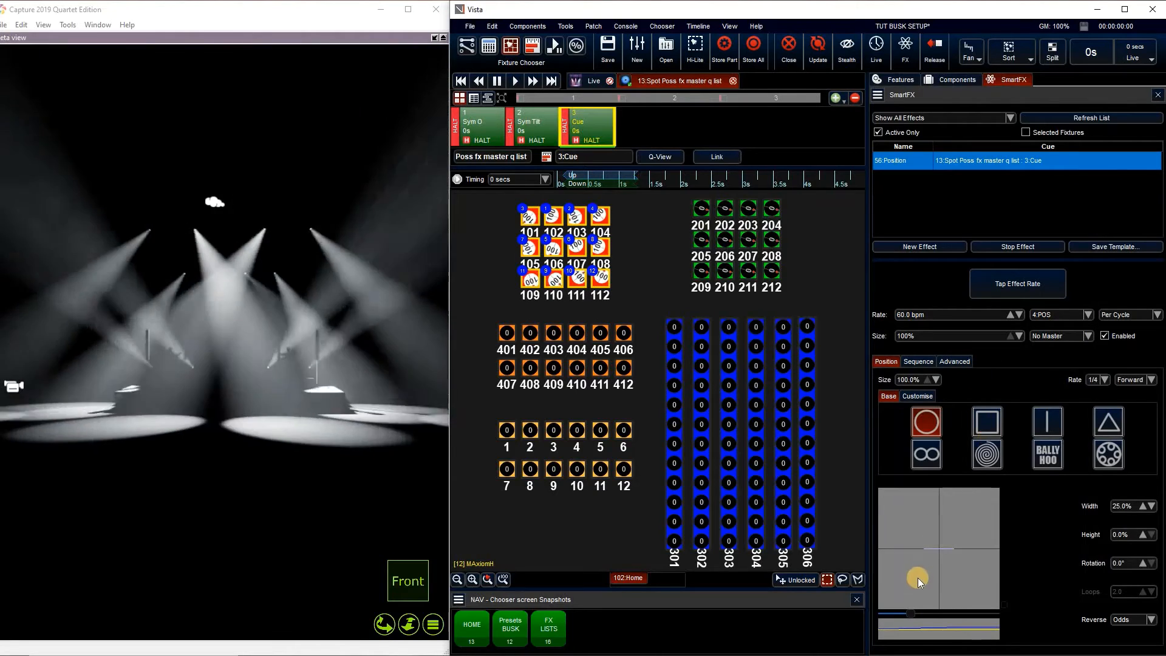
Step: Give cue 3's effect a Free basepoint that doesn't use its own, and rename the cue as Sym Pan
left_click(920, 574)
left_click(910, 588)
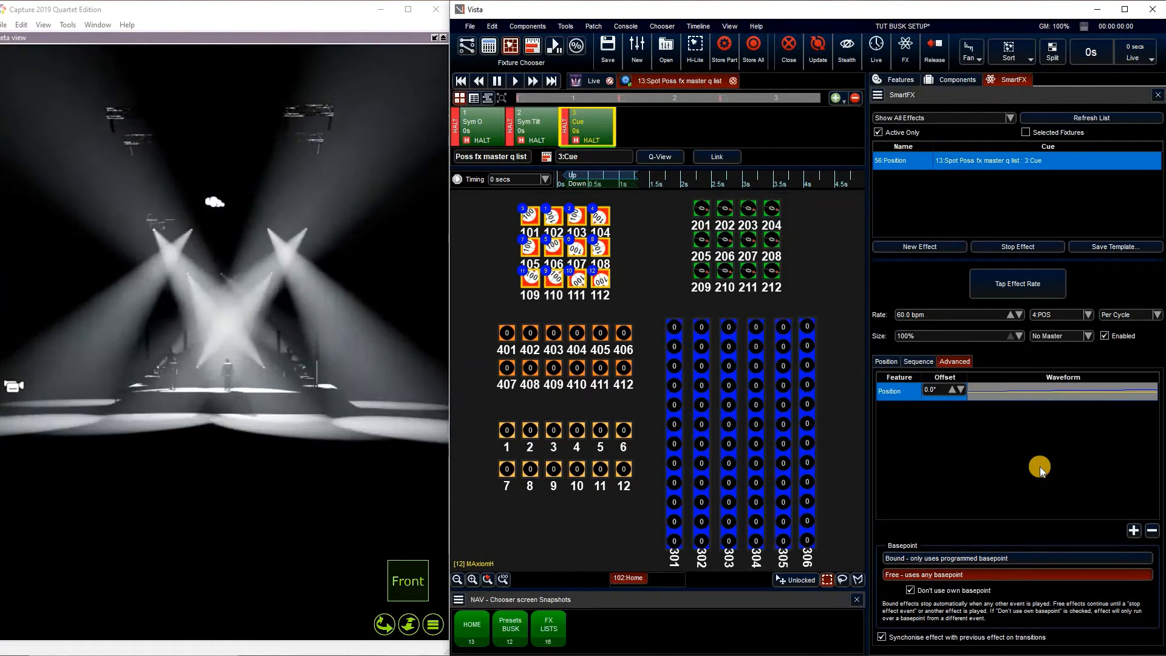
left_click(595, 129)
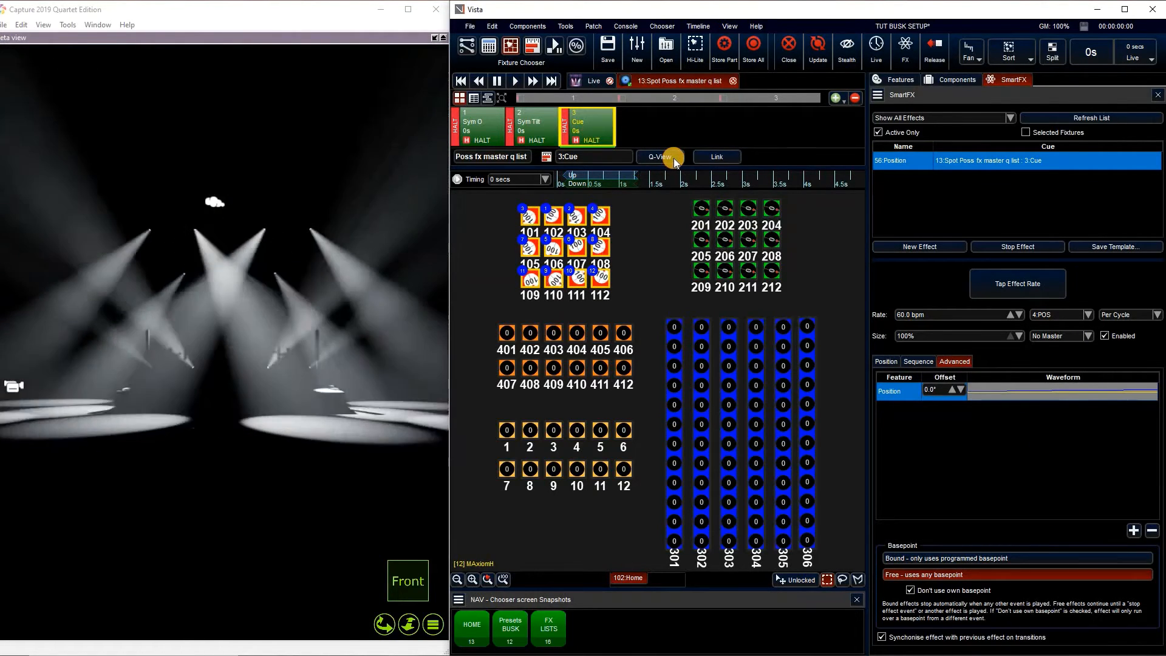
type("Sym Pan")
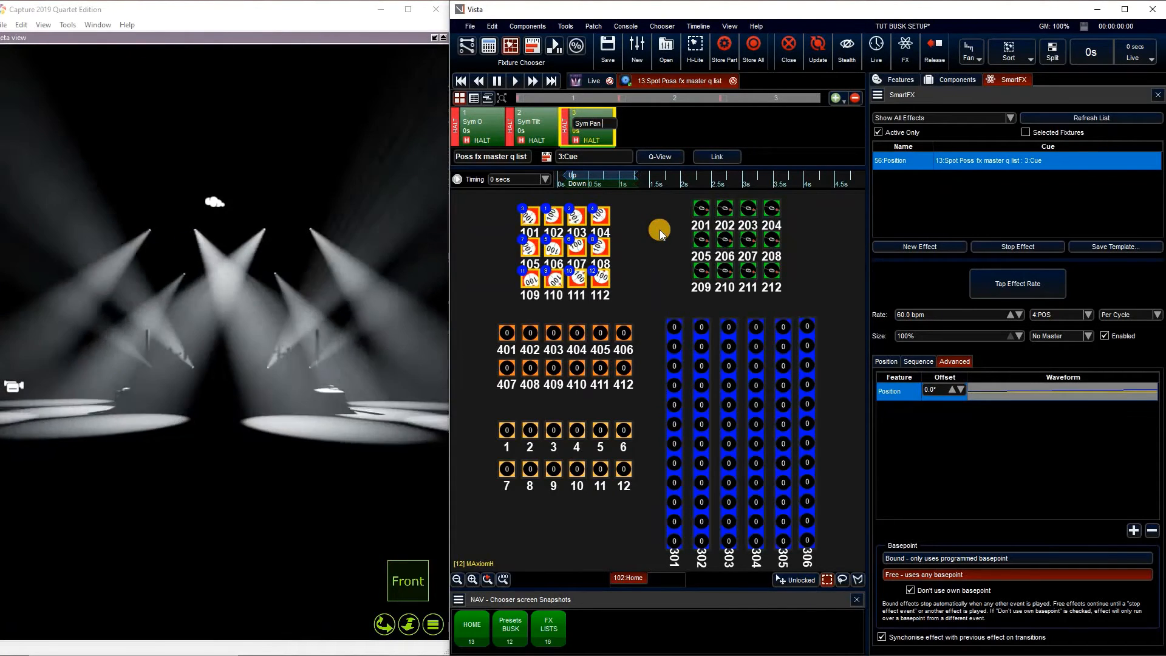
left_click(659, 230)
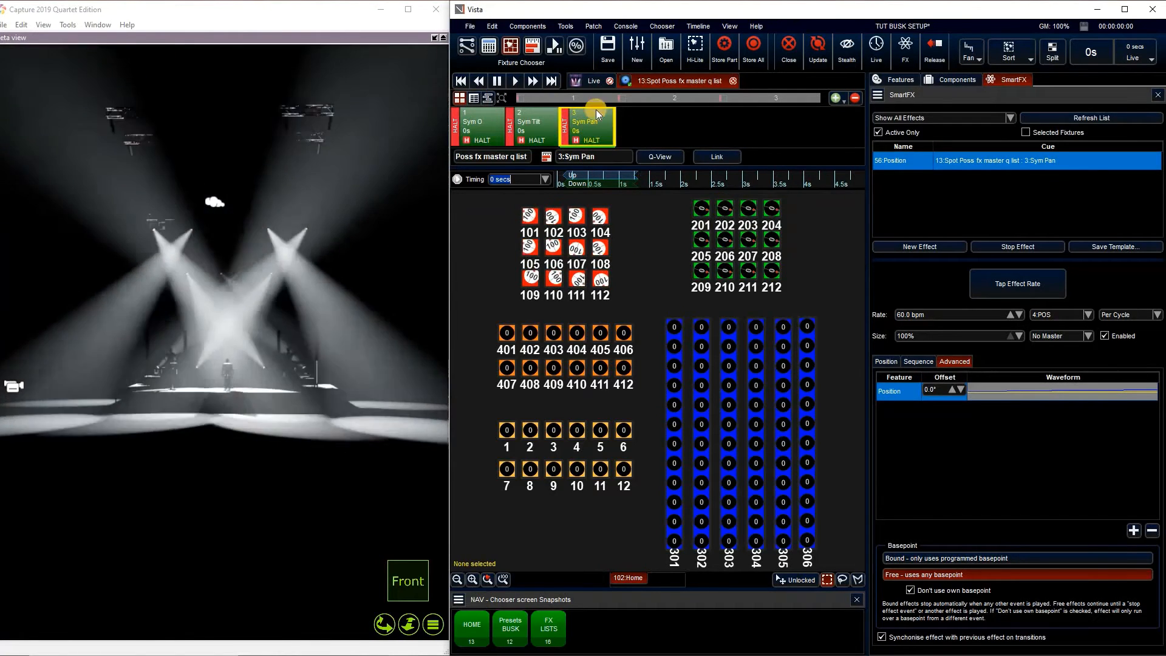
Step: Select spot fixtures 101 to 112 in Live and bring up the Presets BUSK snapshot
left_click(597, 80)
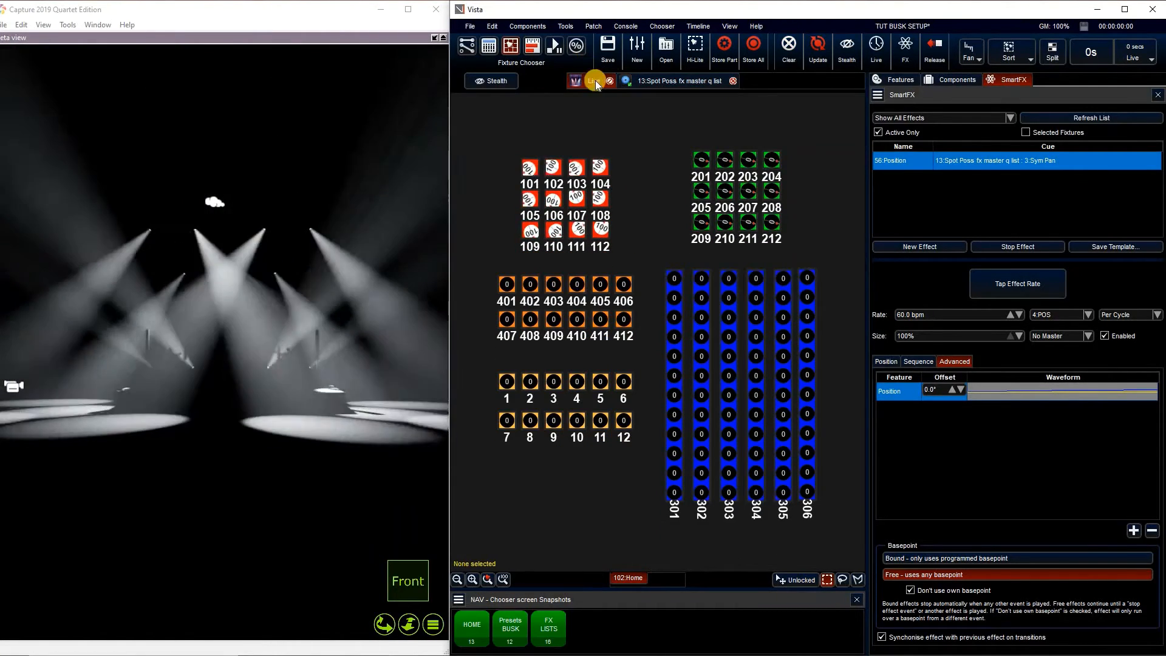
left_click(674, 81)
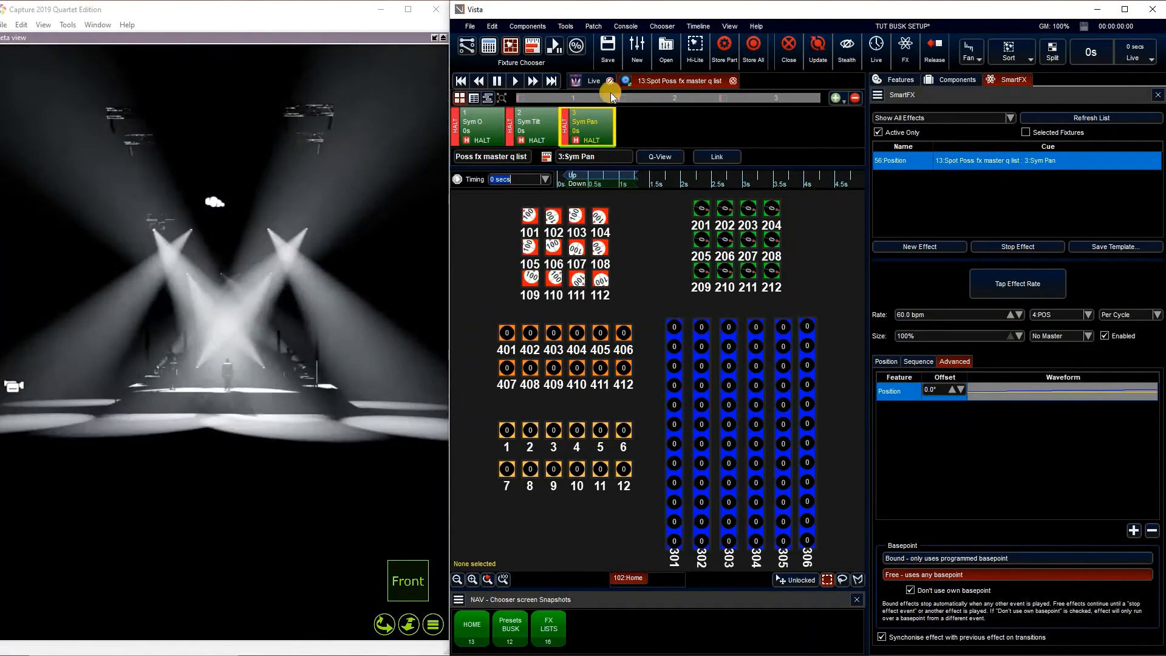
left_click(593, 82)
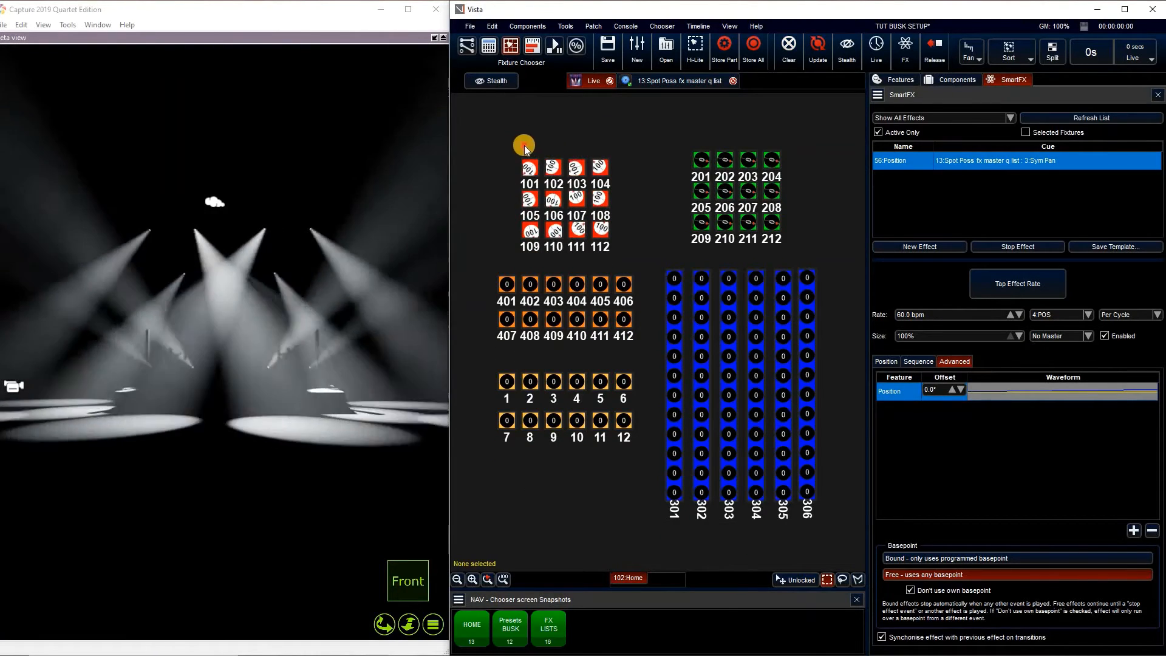
left_click_drag(523, 144, 635, 242)
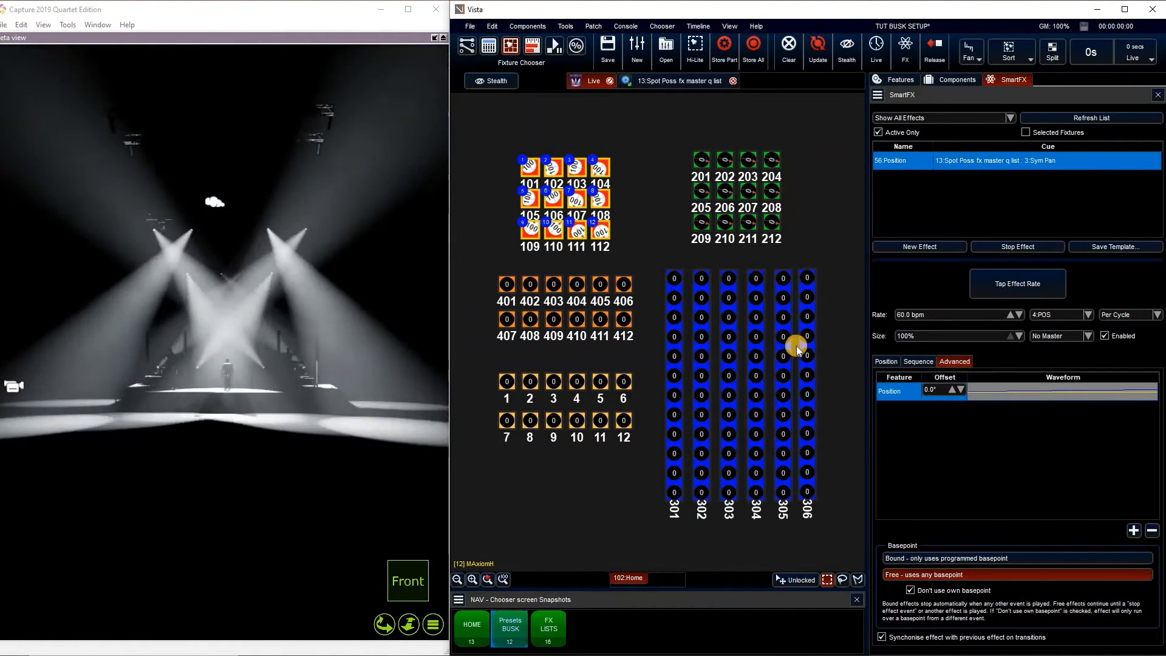
key("F2")
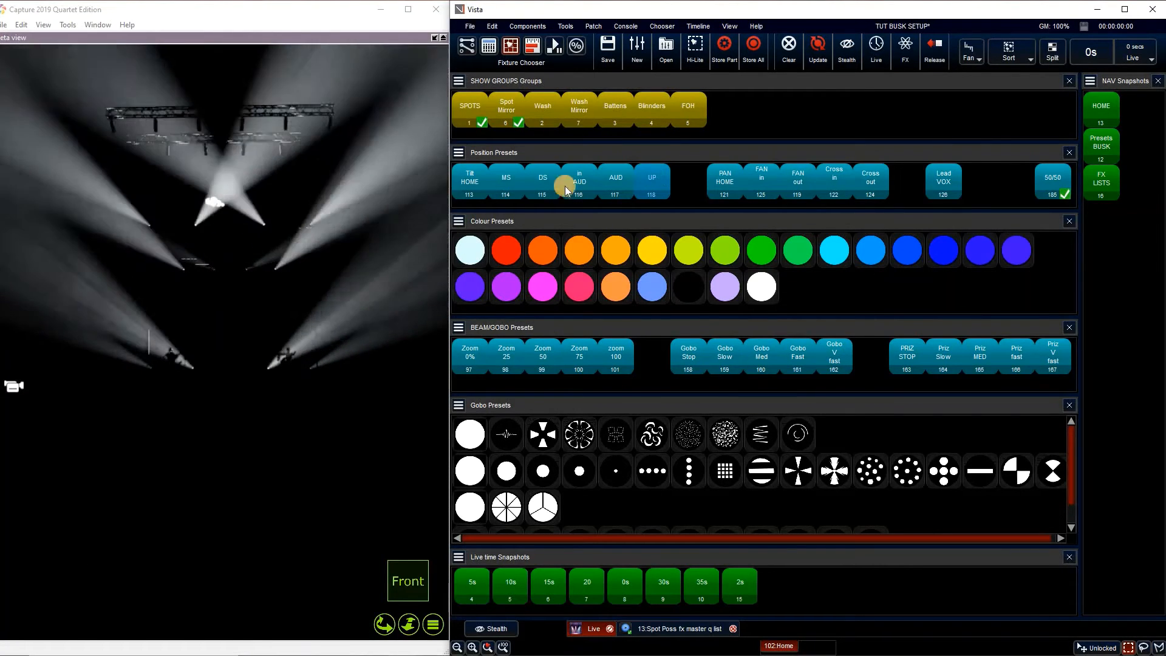
Step: Test the running pan effect on the spots over the Lead VOX, Cross in and UP position presets
left_click(683, 286)
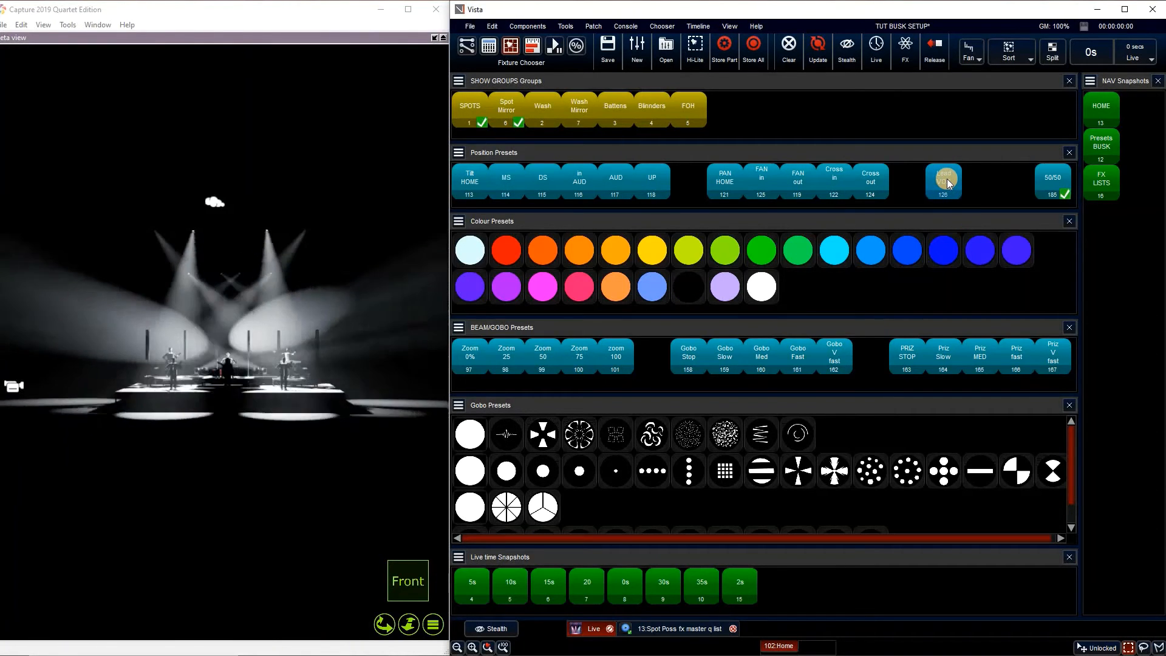
left_click(737, 199)
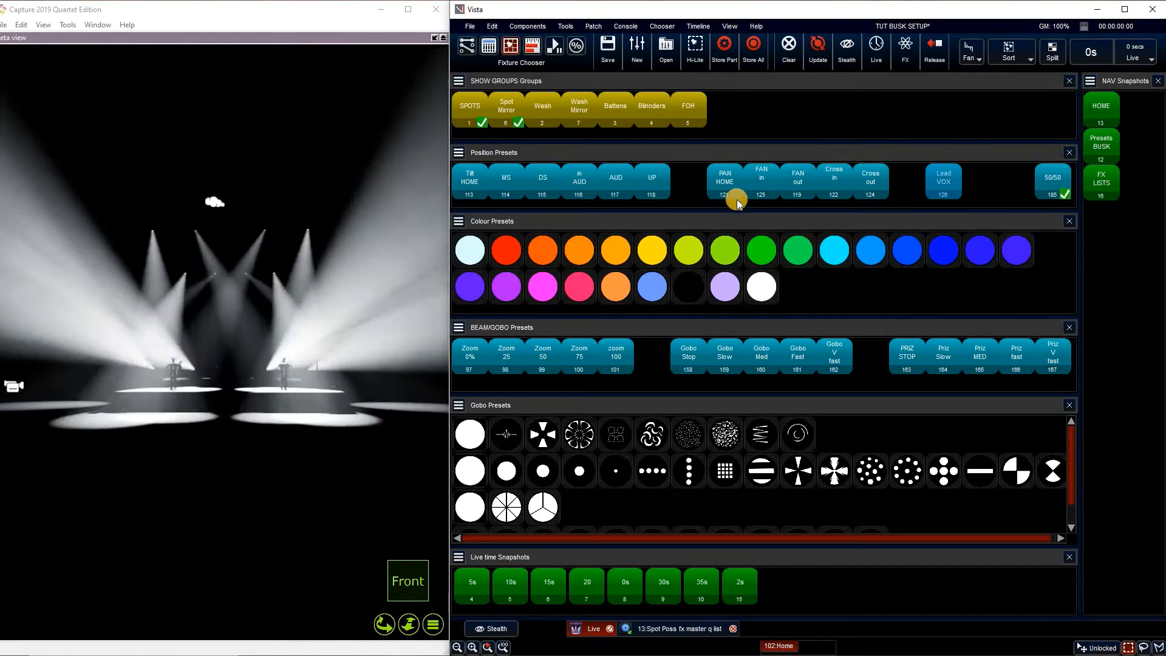
left_click(1053, 189)
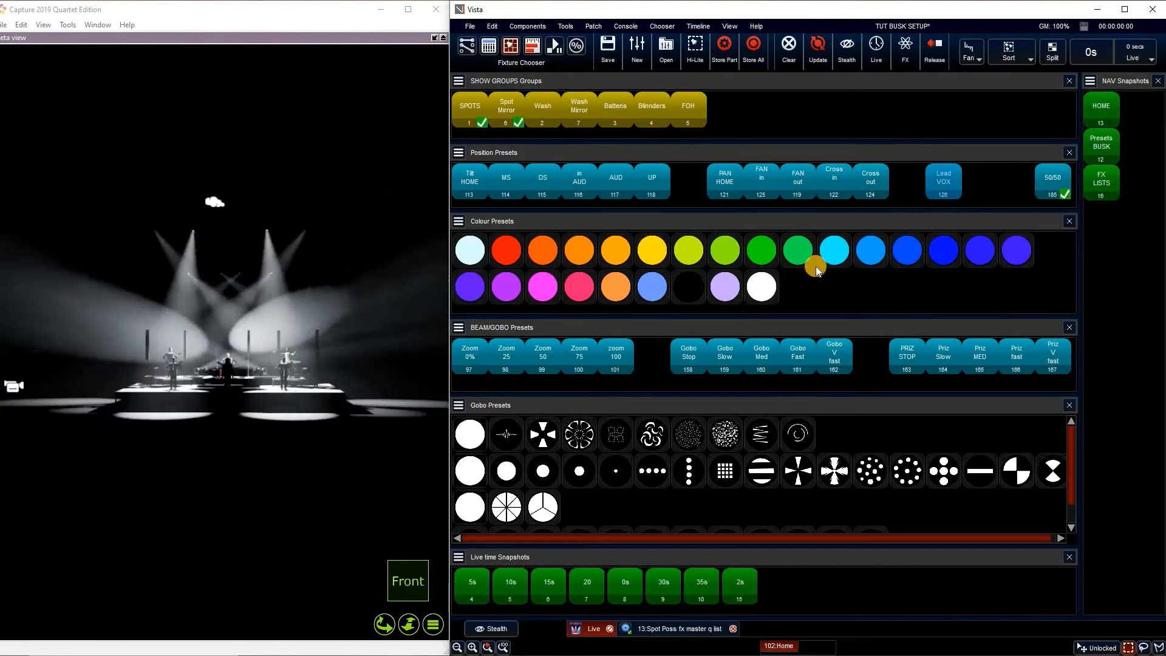
left_click(630, 185)
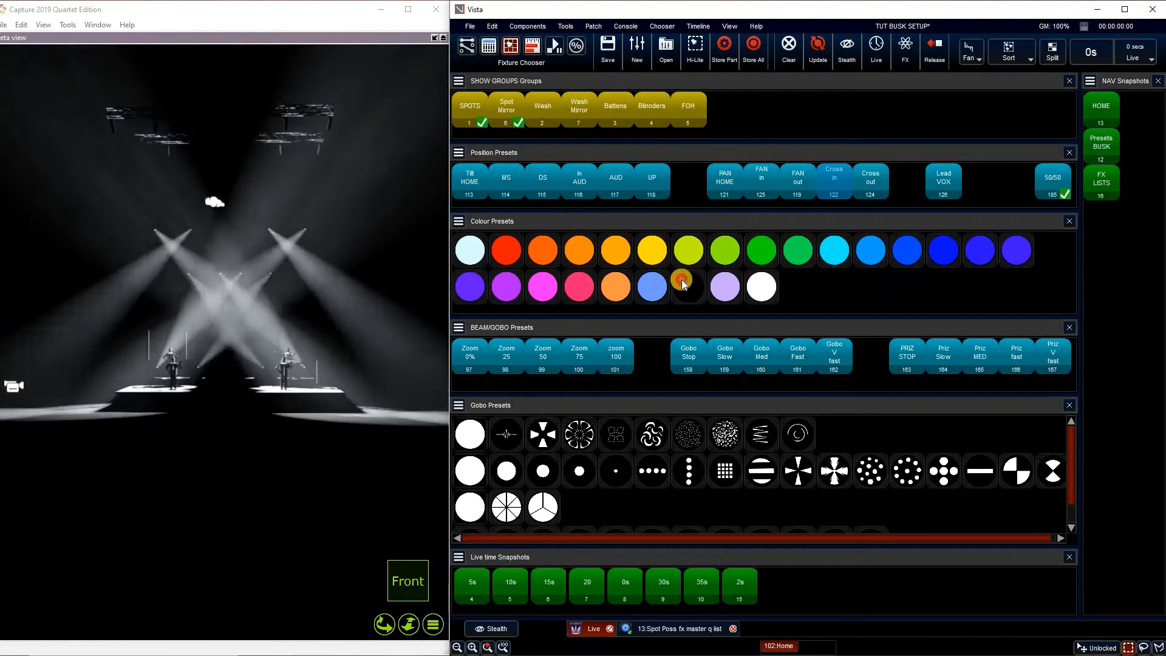
left_click(714, 181)
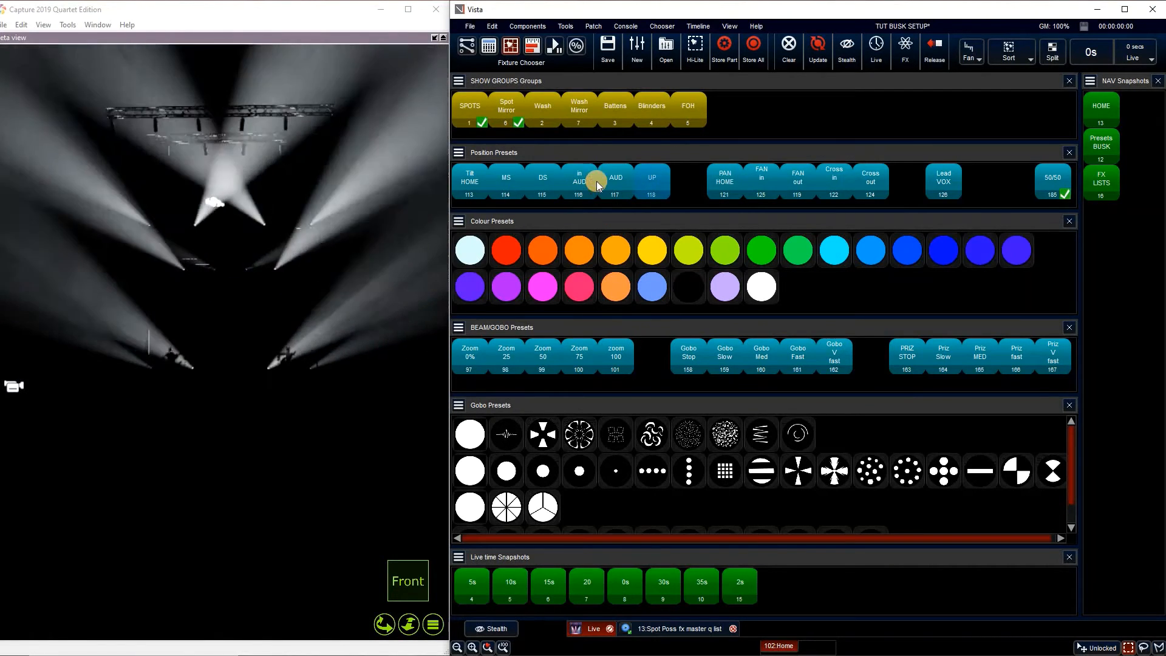
Step: Try the running effect over the MS, AUD and DS position presets, ending with the 50/50 preset
left_click(578, 177)
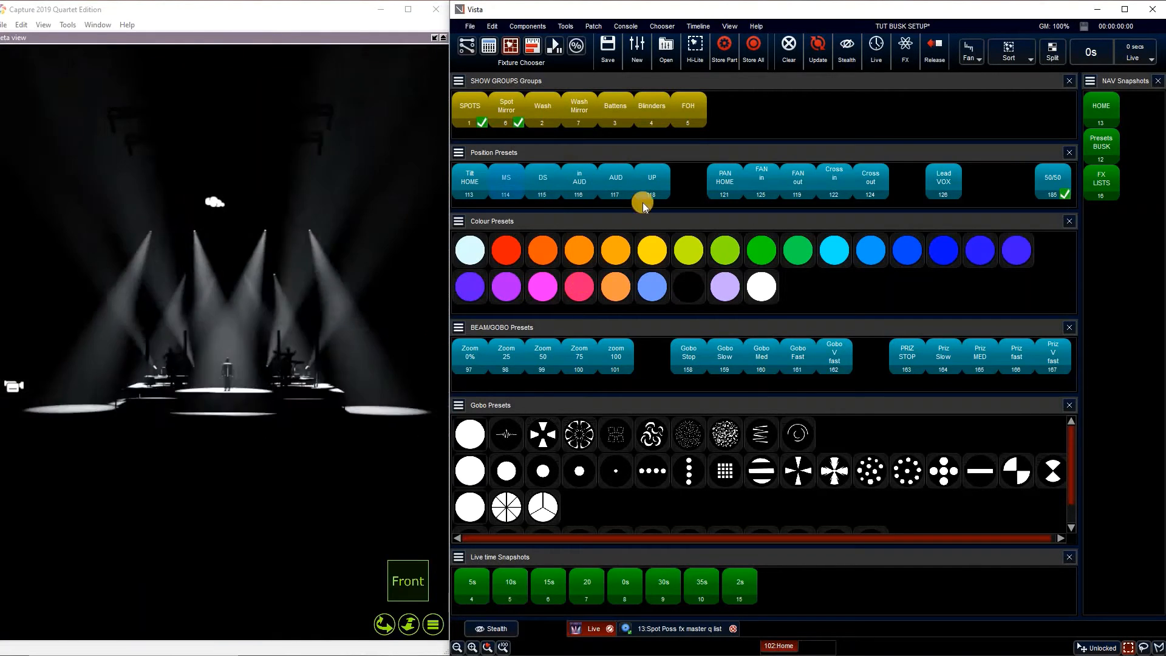
left_click(577, 185)
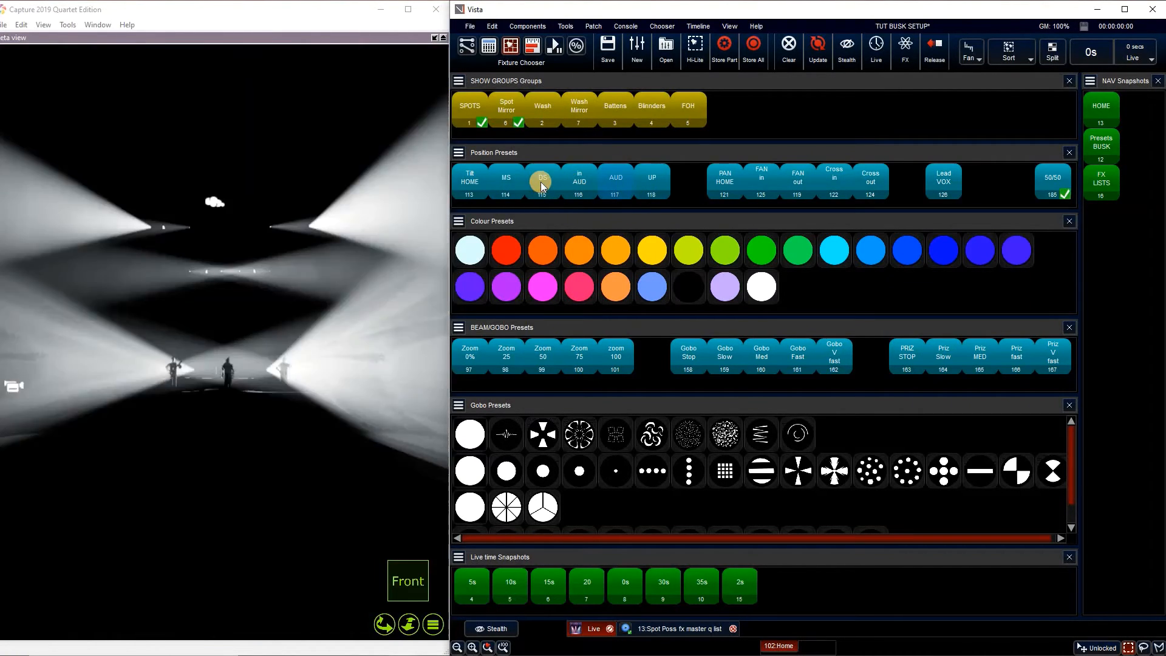
left_click(586, 255)
left_click(618, 184)
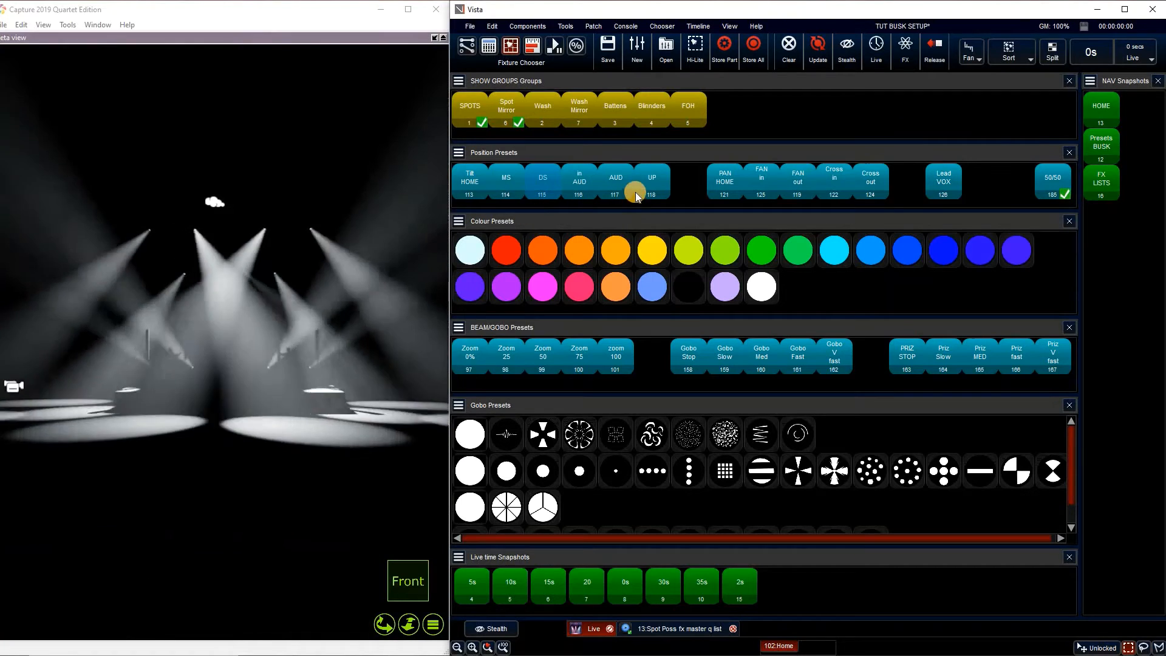
left_click(541, 183)
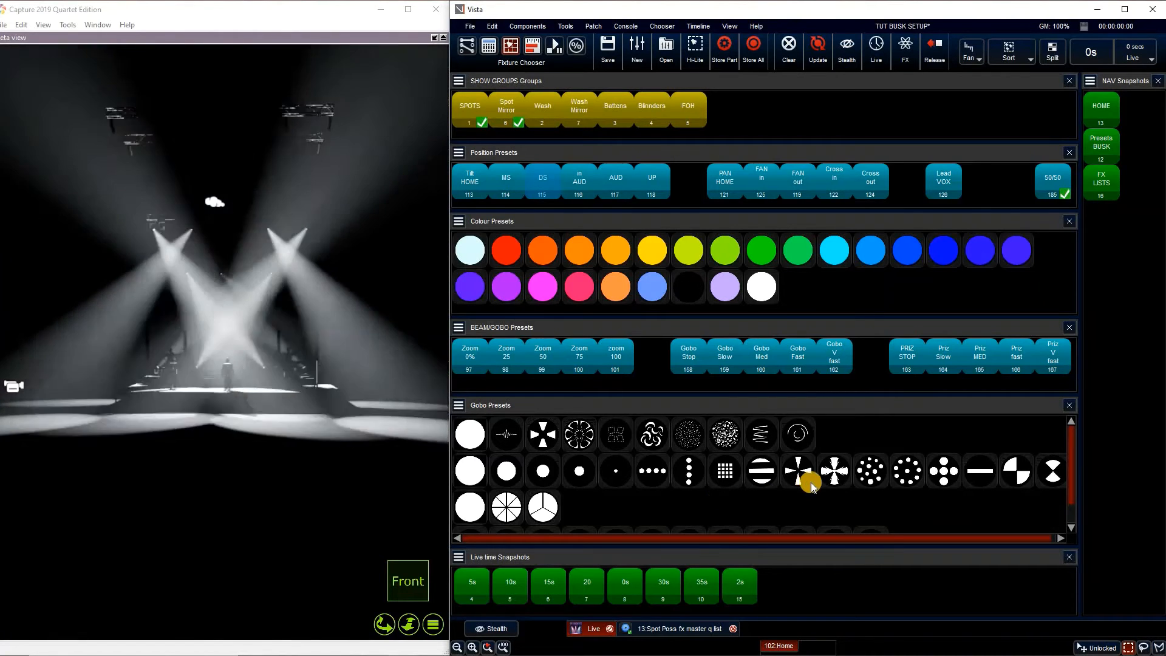
left_click(1030, 205)
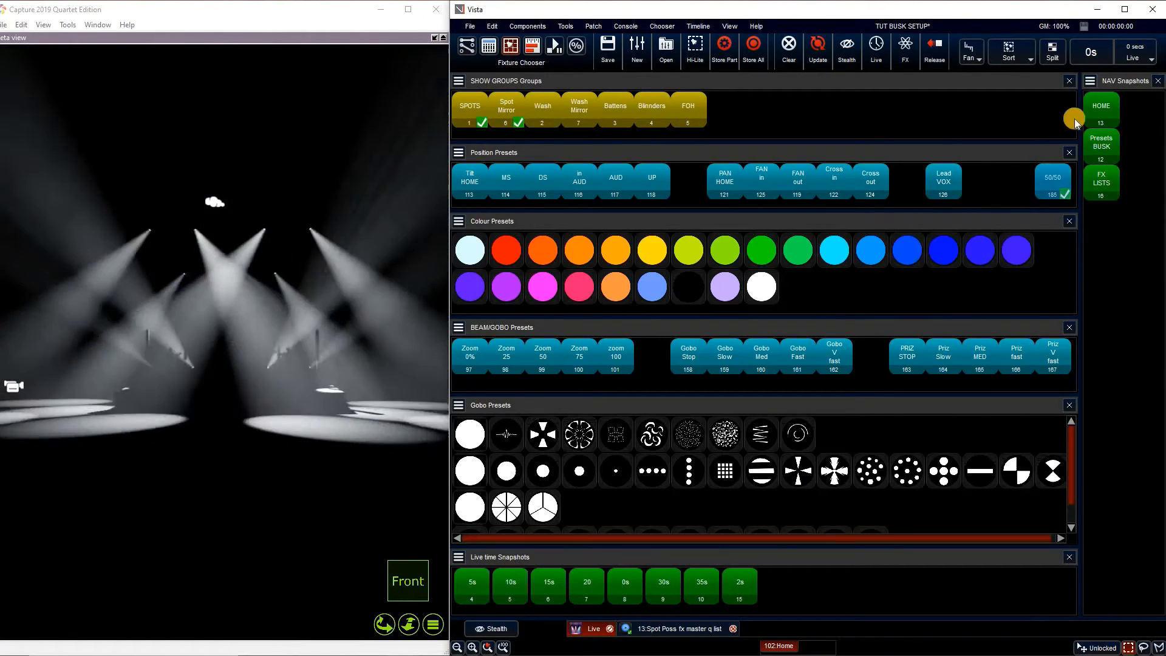
Step: Bring up the FX LISTS snapshot and check the cuelist selection behaviour in the POS FX Command quick picker's settings
left_click(1102, 106)
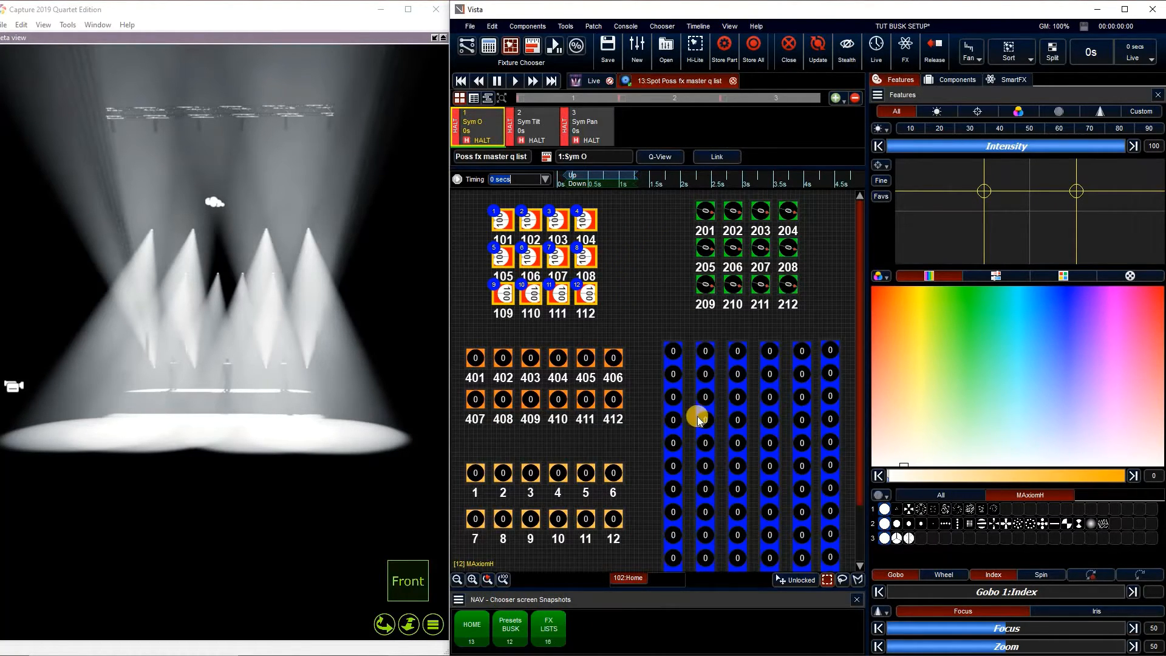
left_click(548, 628)
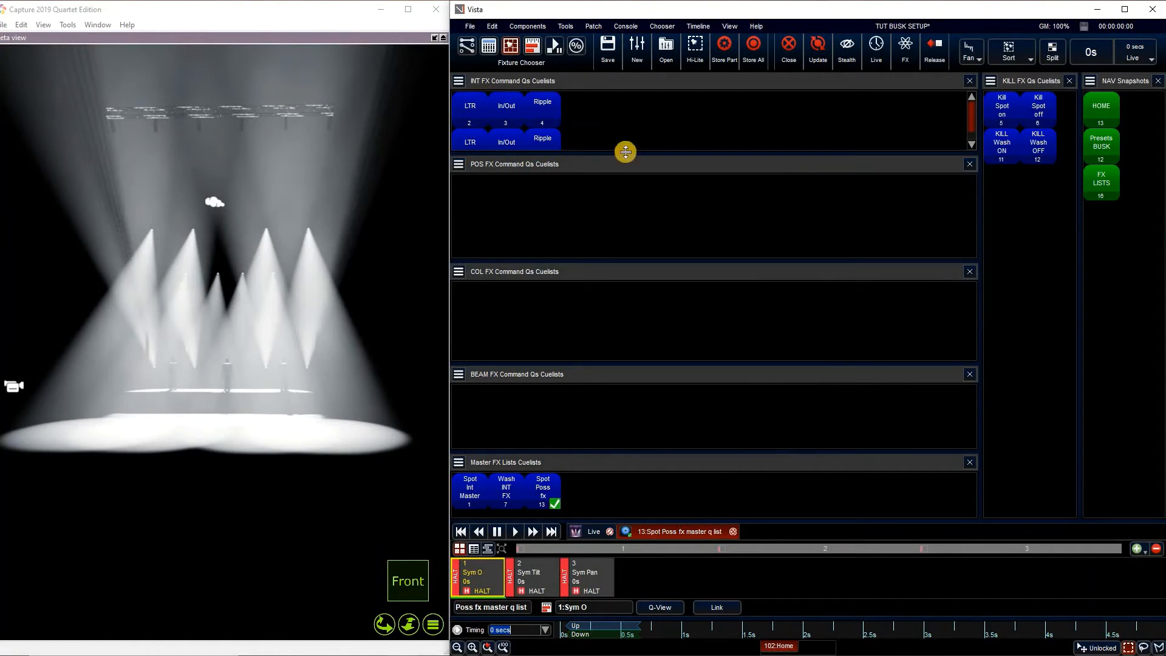
right_click(463, 191)
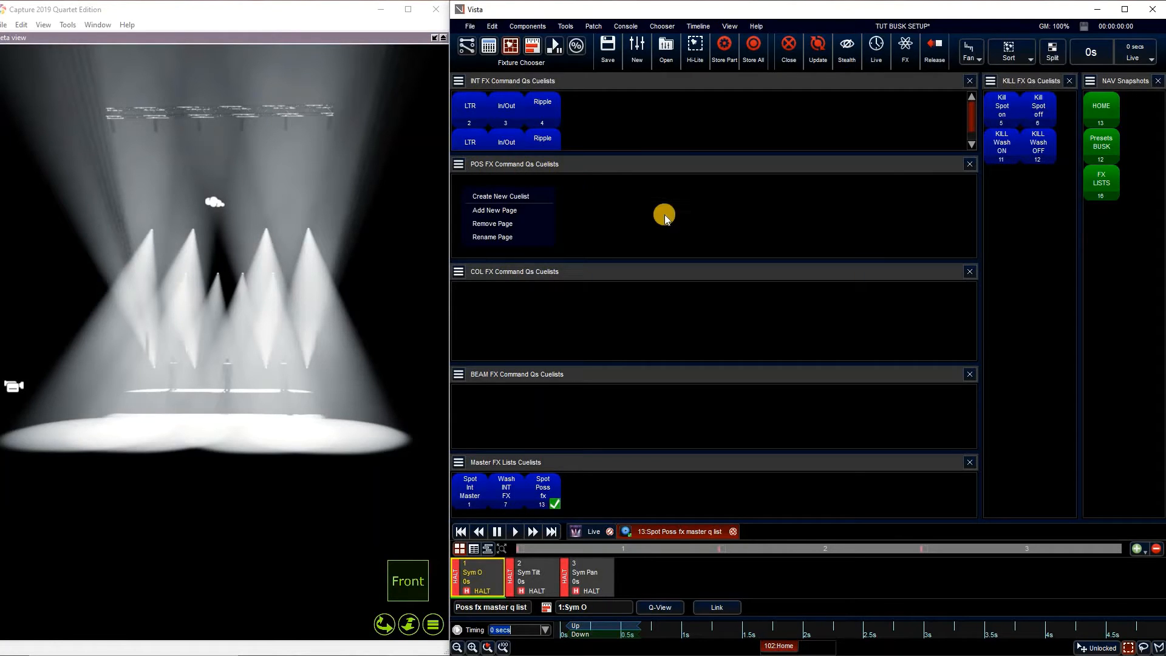
left_click(463, 160)
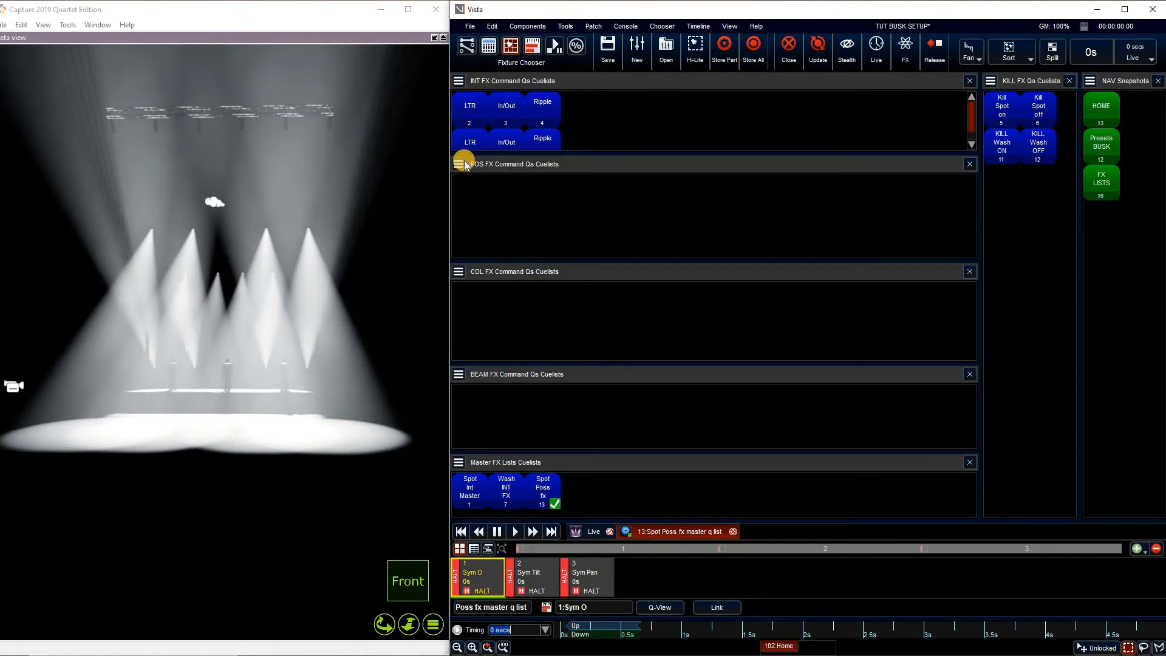
left_click(464, 161)
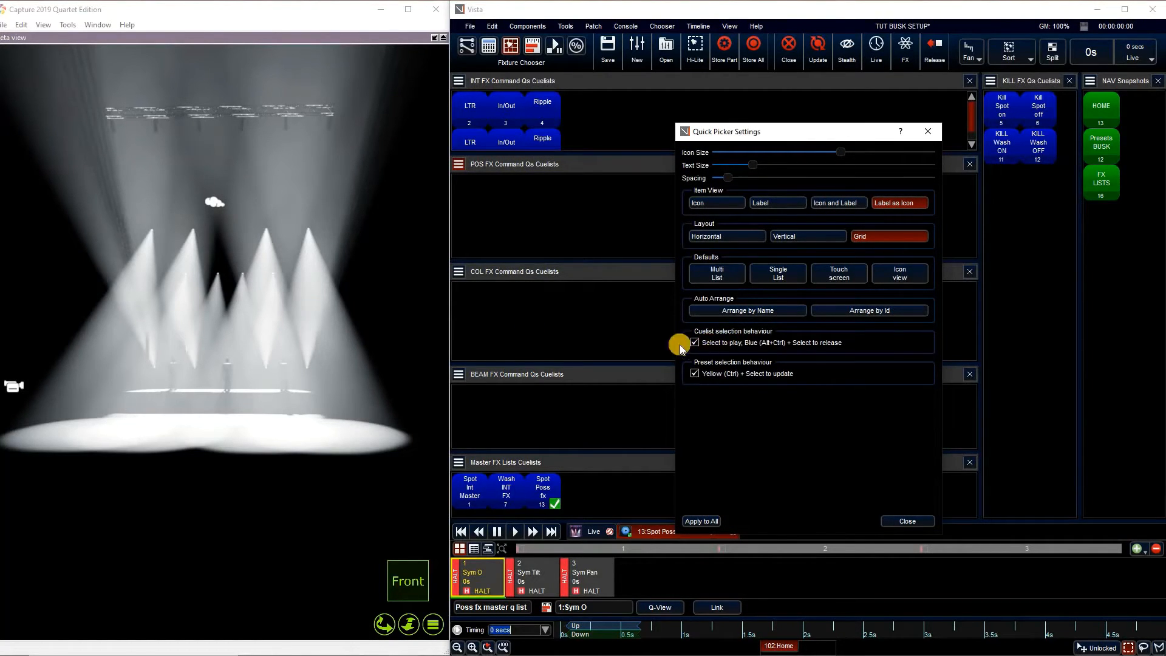
left_click(916, 521)
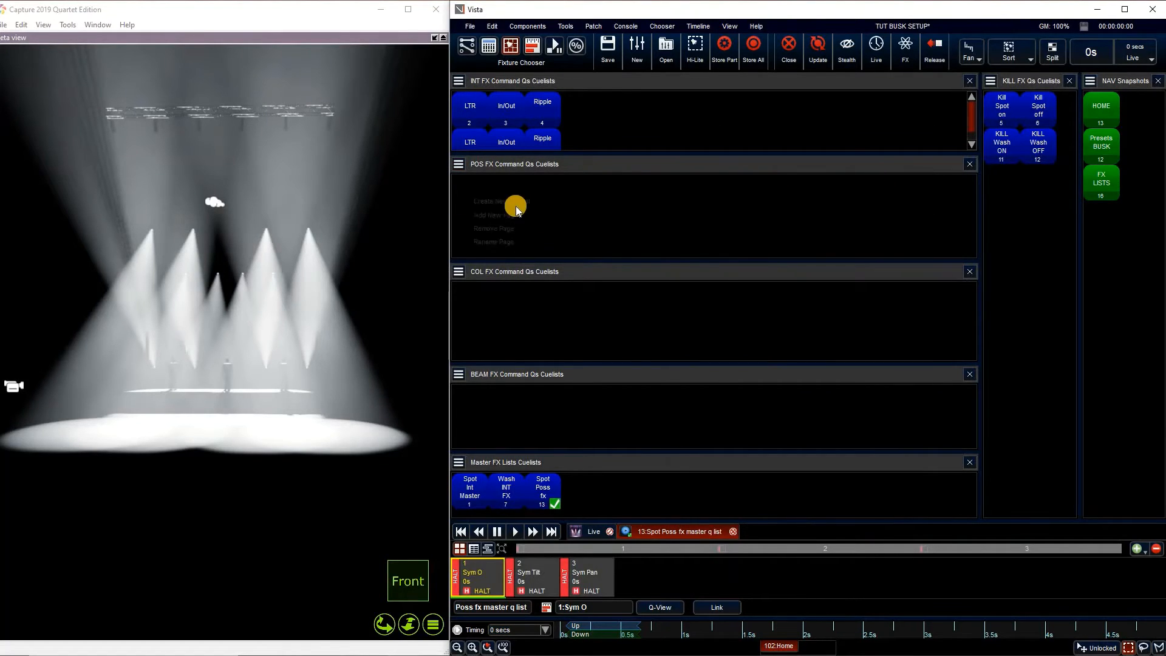
Step: Create a cuelist named Sym O among the POS FX Command cuelists and open it for editing
left_click(516, 206)
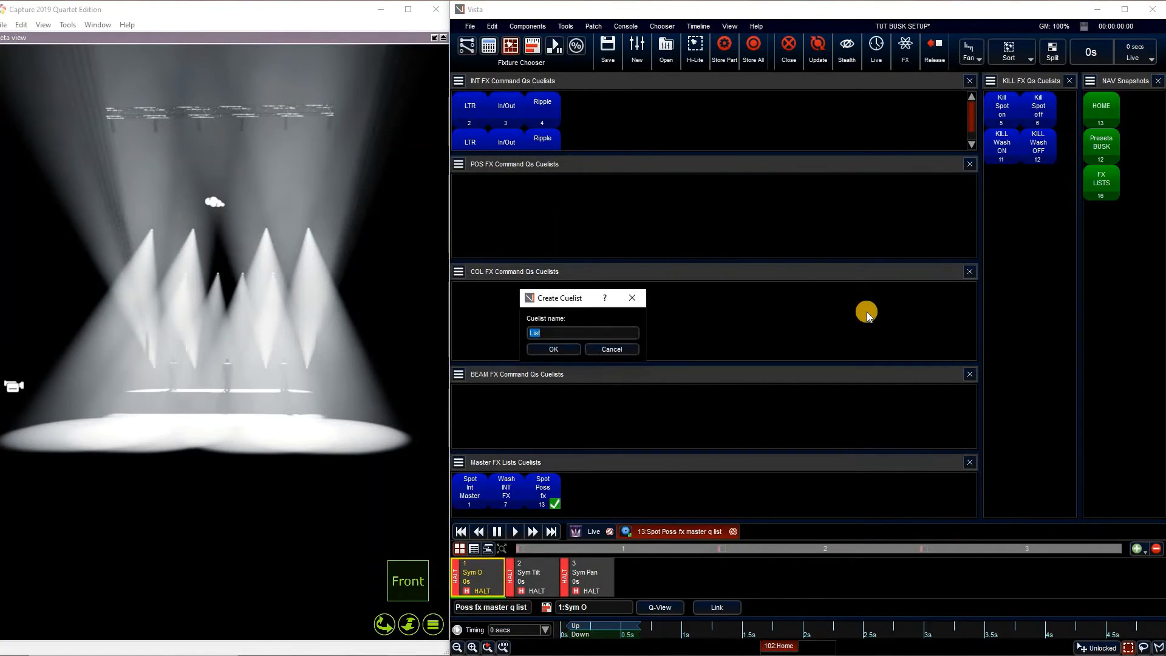
type("Sym O")
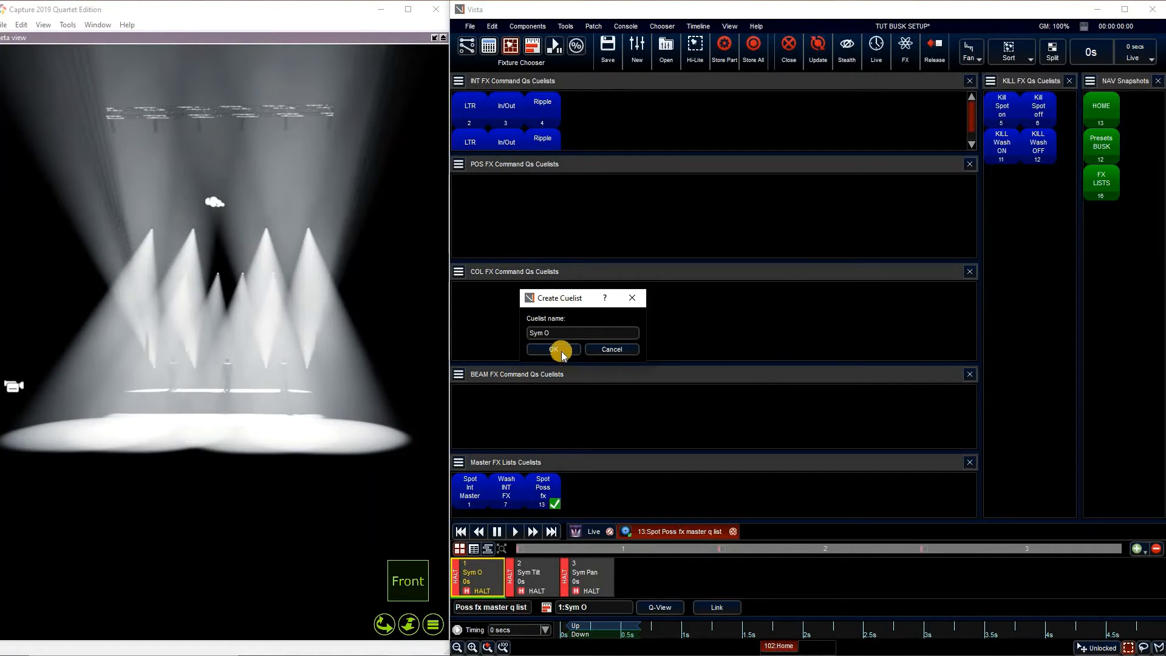
left_click(560, 343)
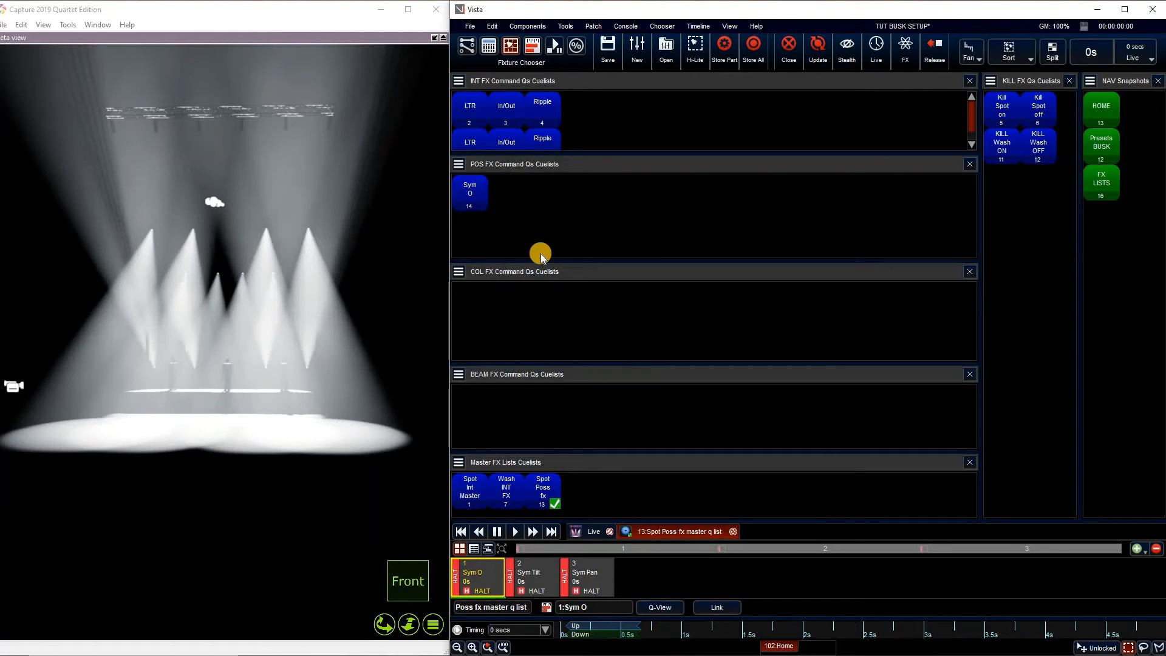
right_click(476, 196)
left_click(501, 193)
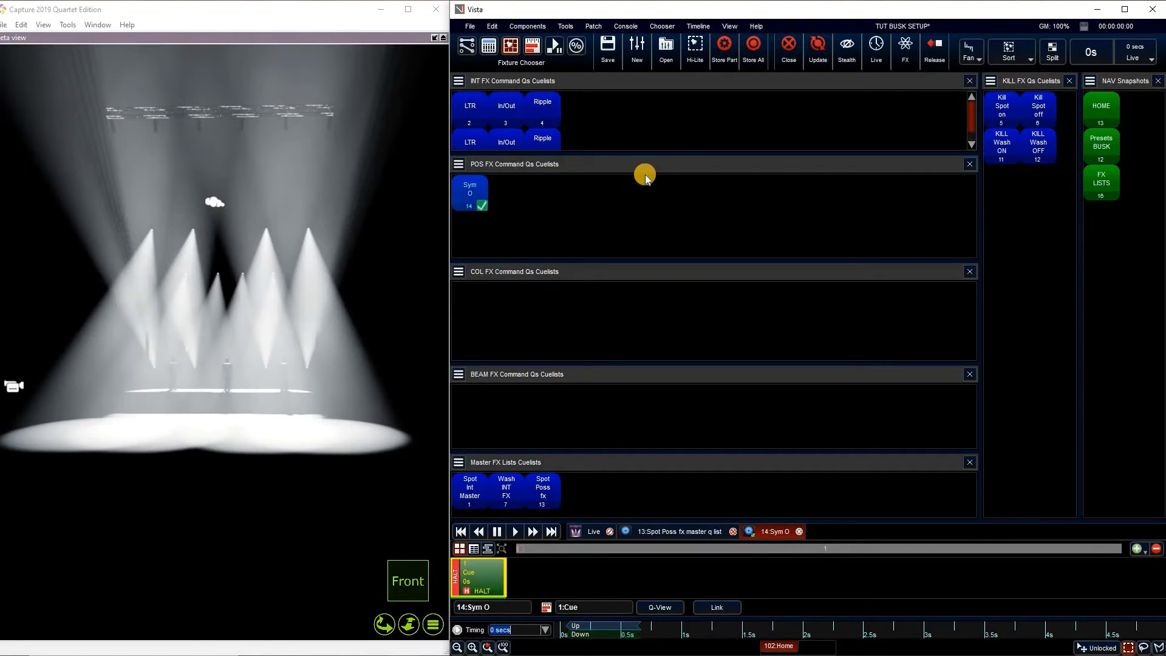
Step: Insert a Release command targeting cuelist 13, Spot Poss fx master q list, into cue 1 of Sym O
left_click(532, 46)
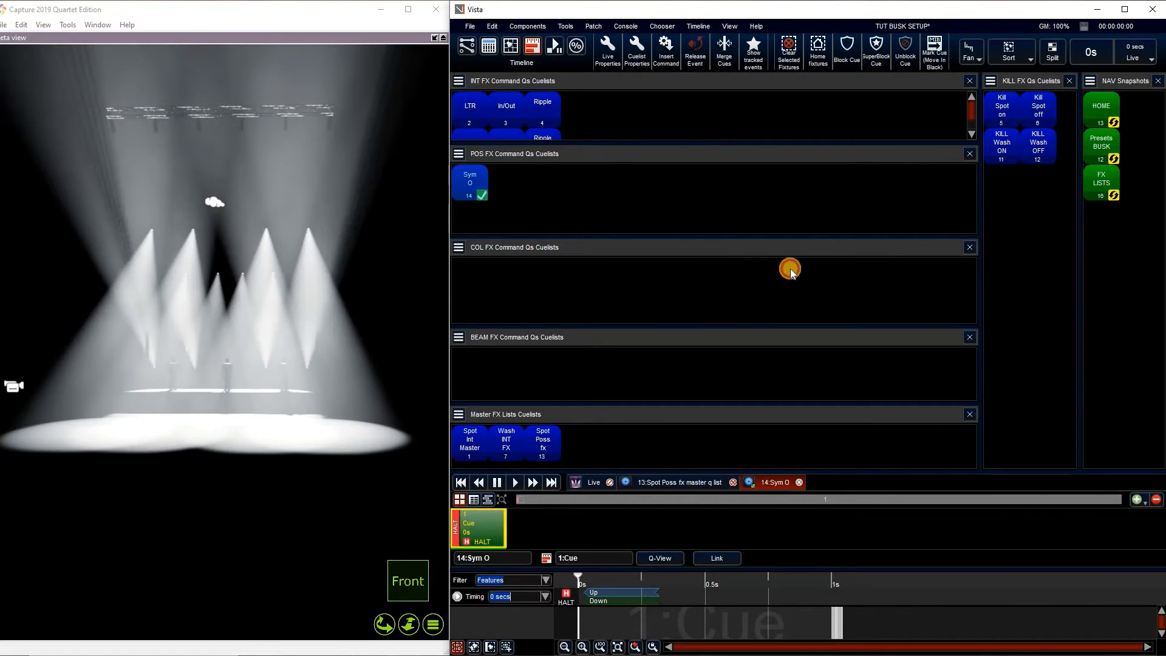
key("ctrl+i")
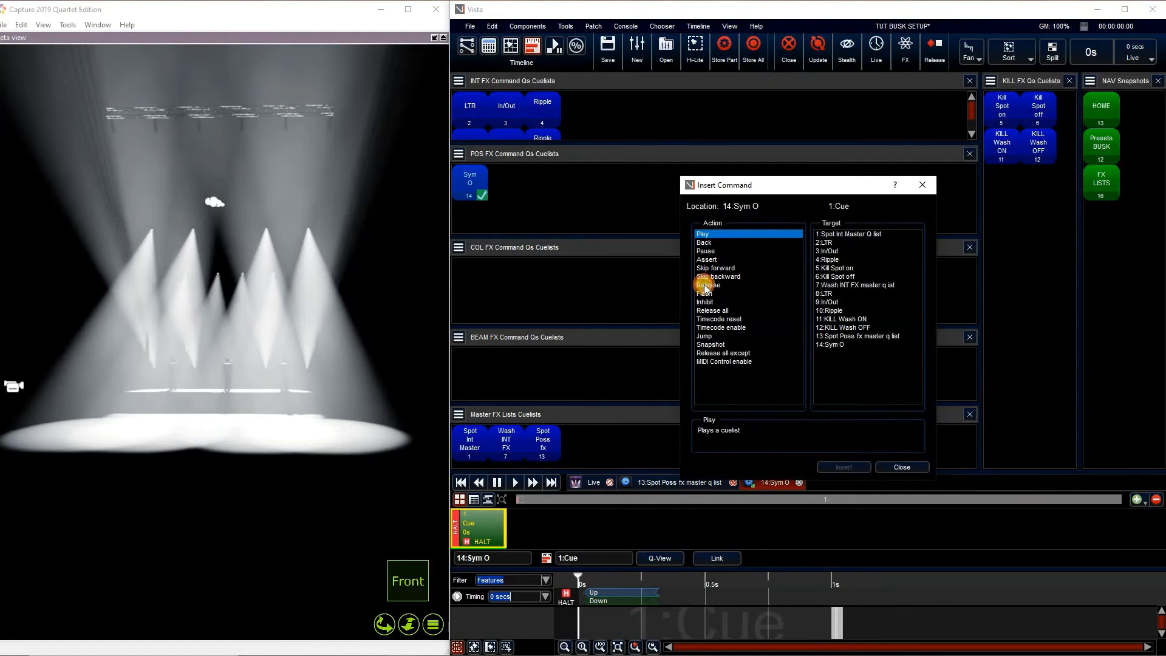
left_click(706, 284)
left_click(873, 337)
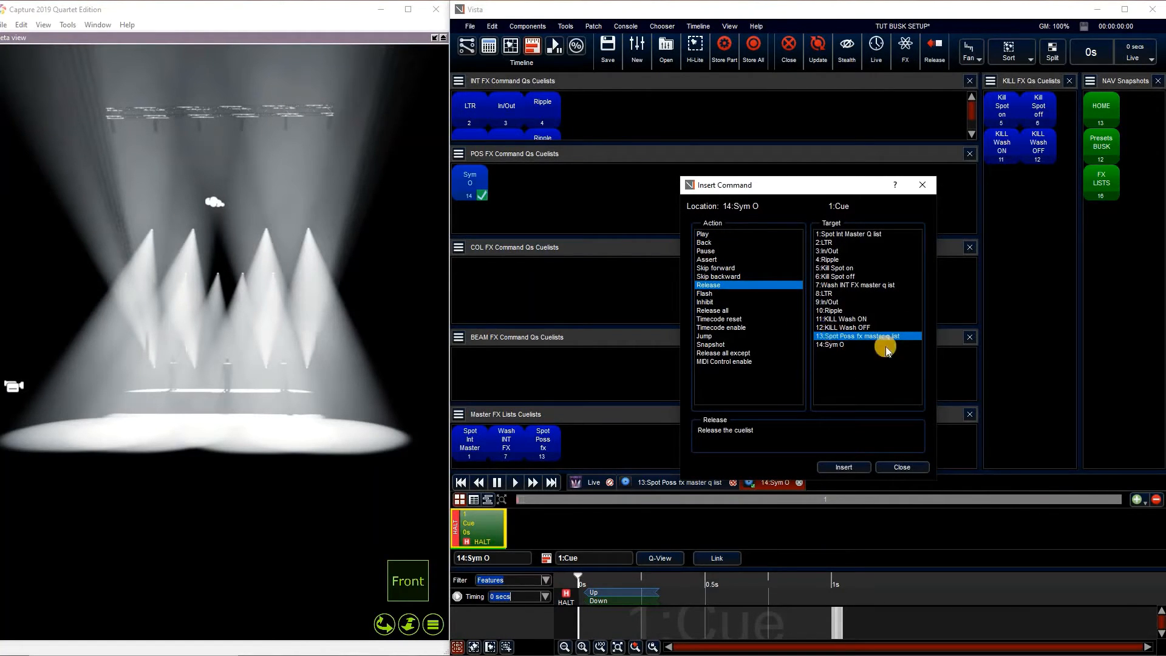
left_click(844, 467)
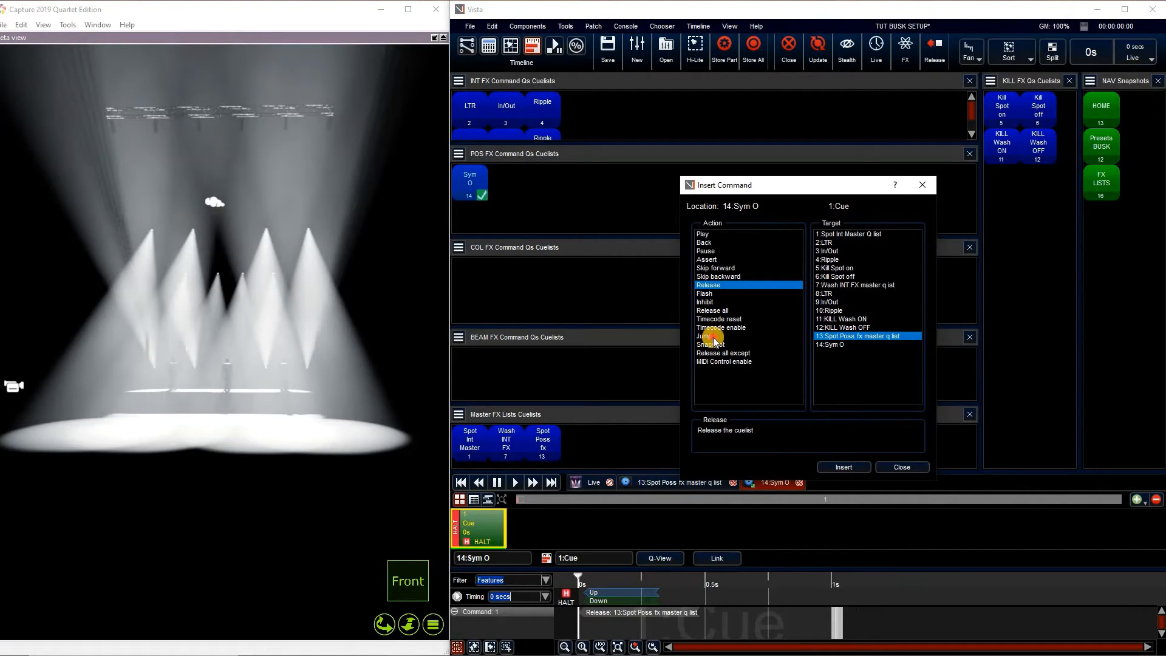
Step: Add a Jump command to cue 1:Sym O of the Spot Poss fx master list and a Release command targeting cuelist 14:Sym O
left_click(704, 336)
left_click(837, 337)
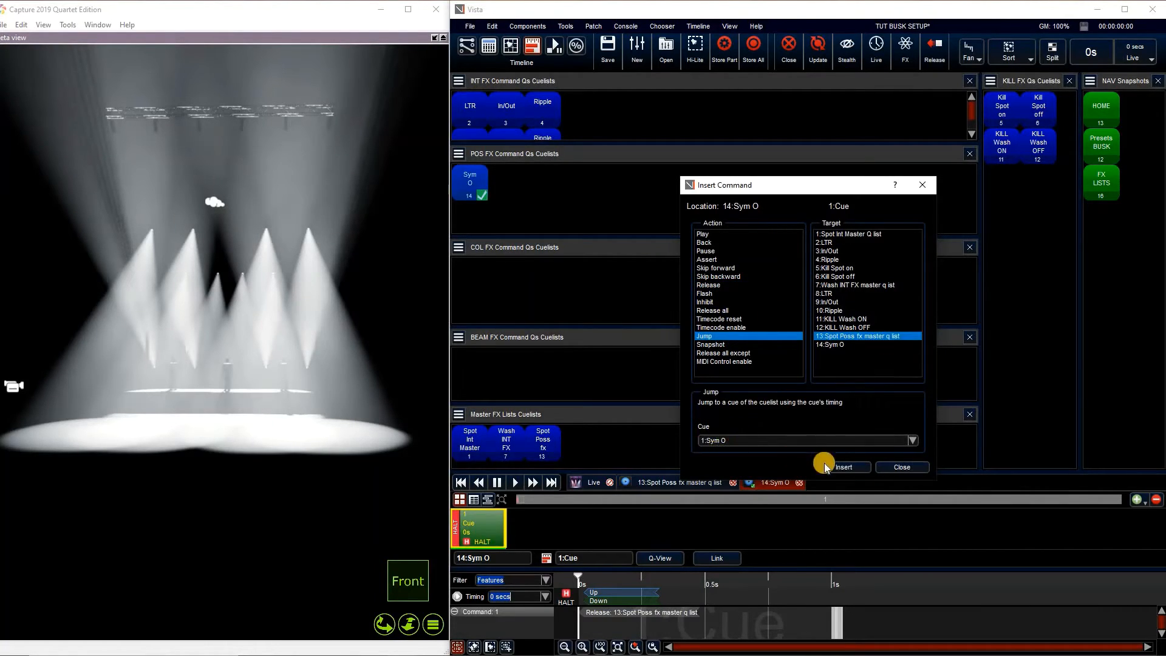
left_click(717, 286)
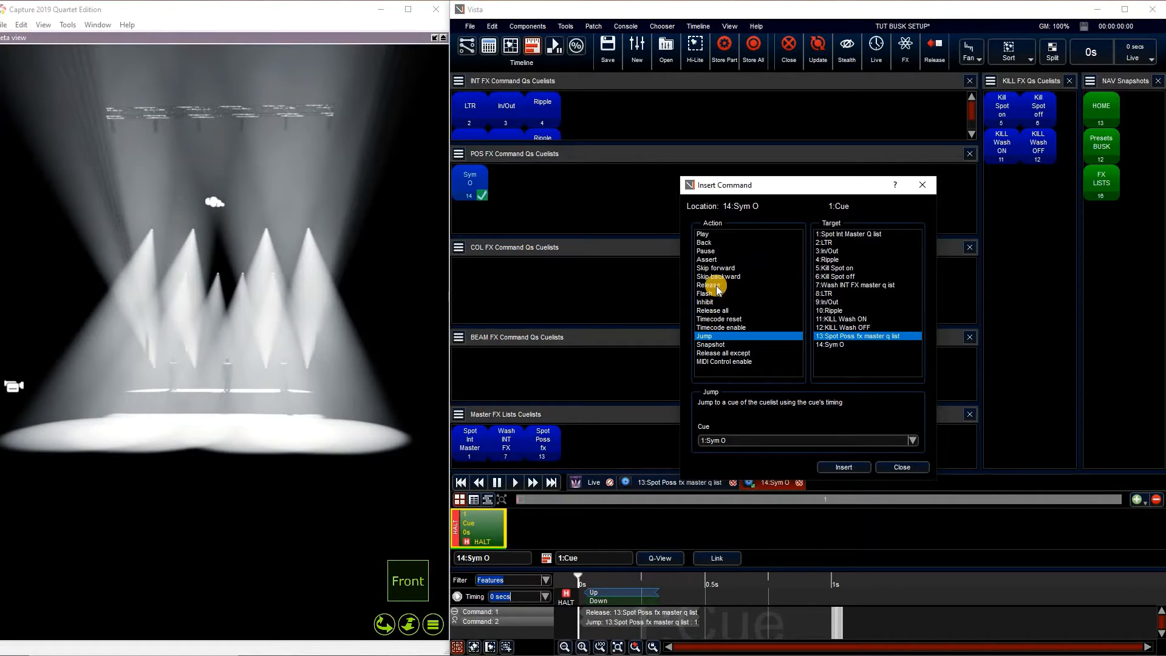
left_click(856, 384)
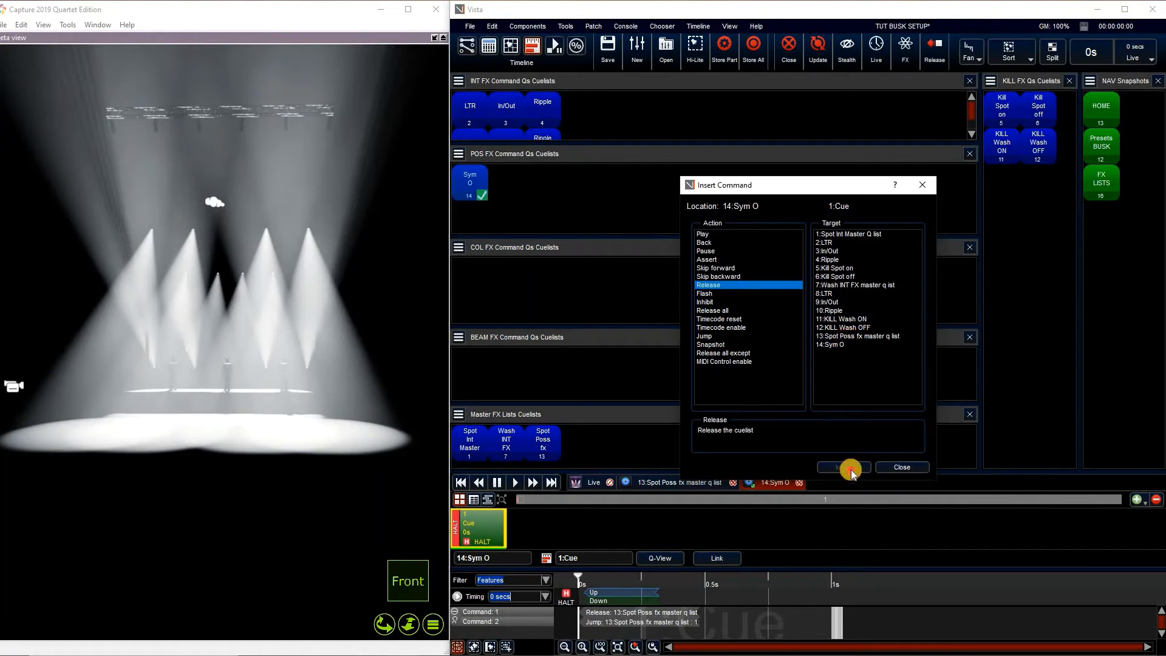
left_click(902, 467)
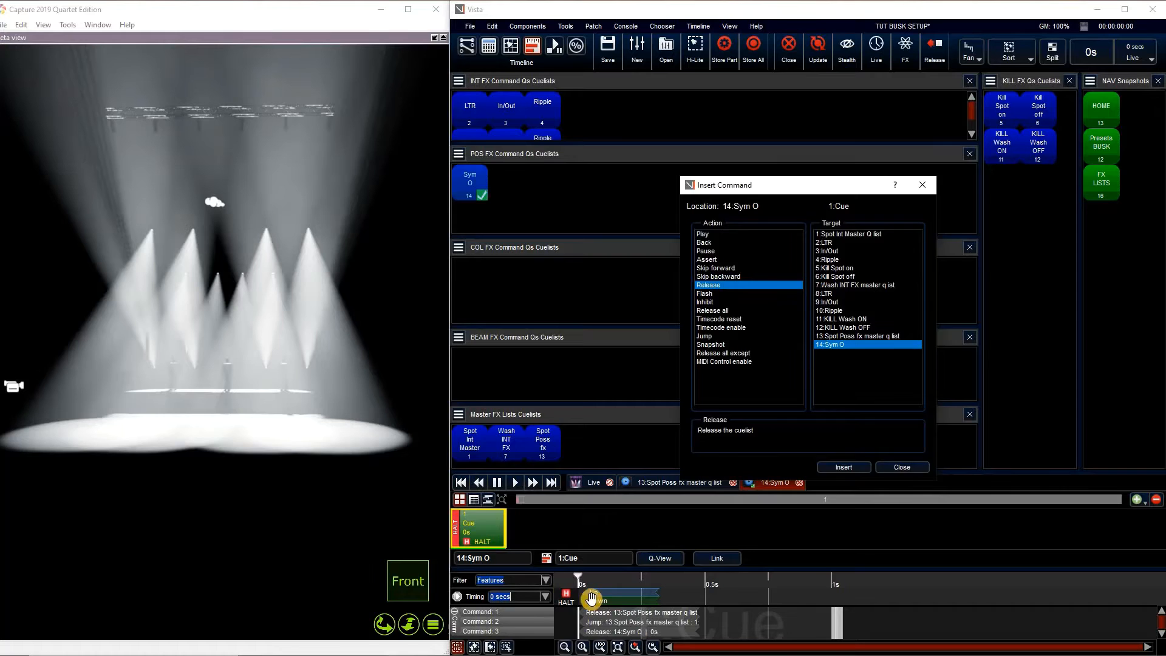
Step: Stagger the Jump command to about 0.25 s and the Sym O Release command to 0.5 s, and save the cuelist changes
left_click(597, 622)
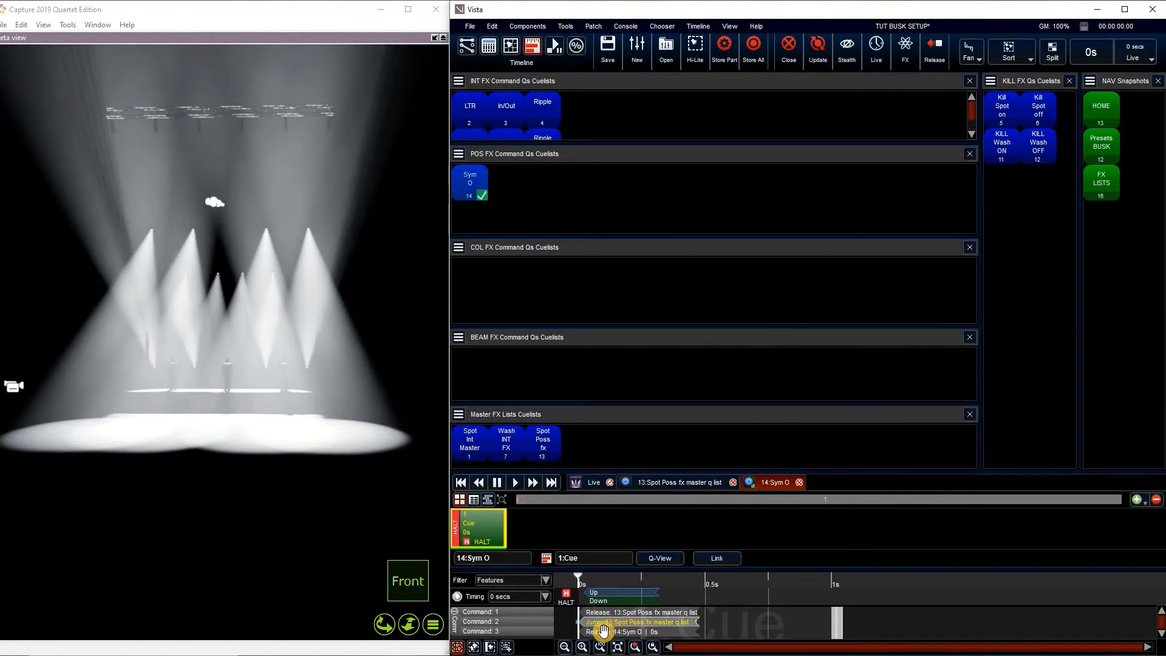
left_click_drag(603, 626, 742, 632)
left_click(579, 582)
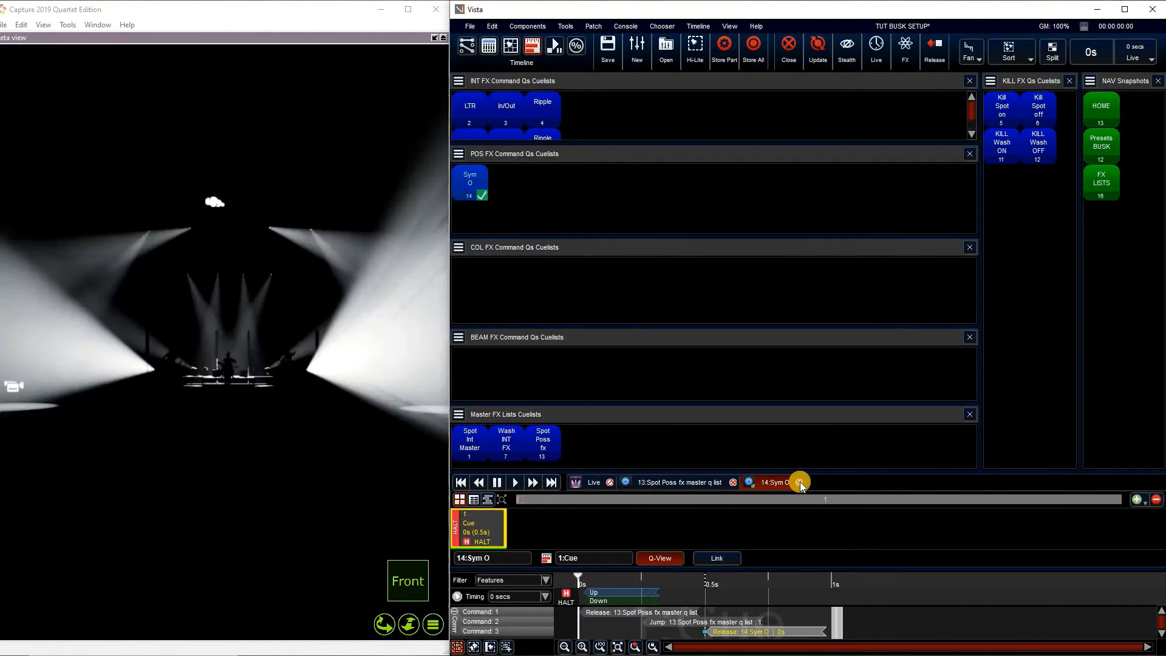
left_click(800, 482)
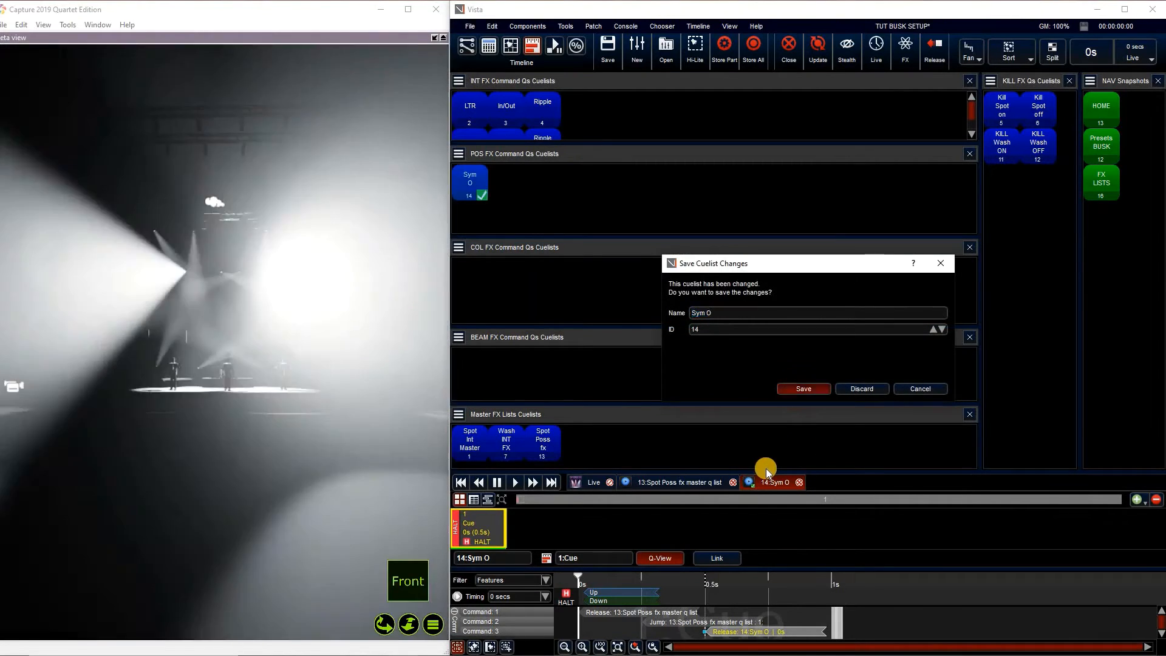
key("Return")
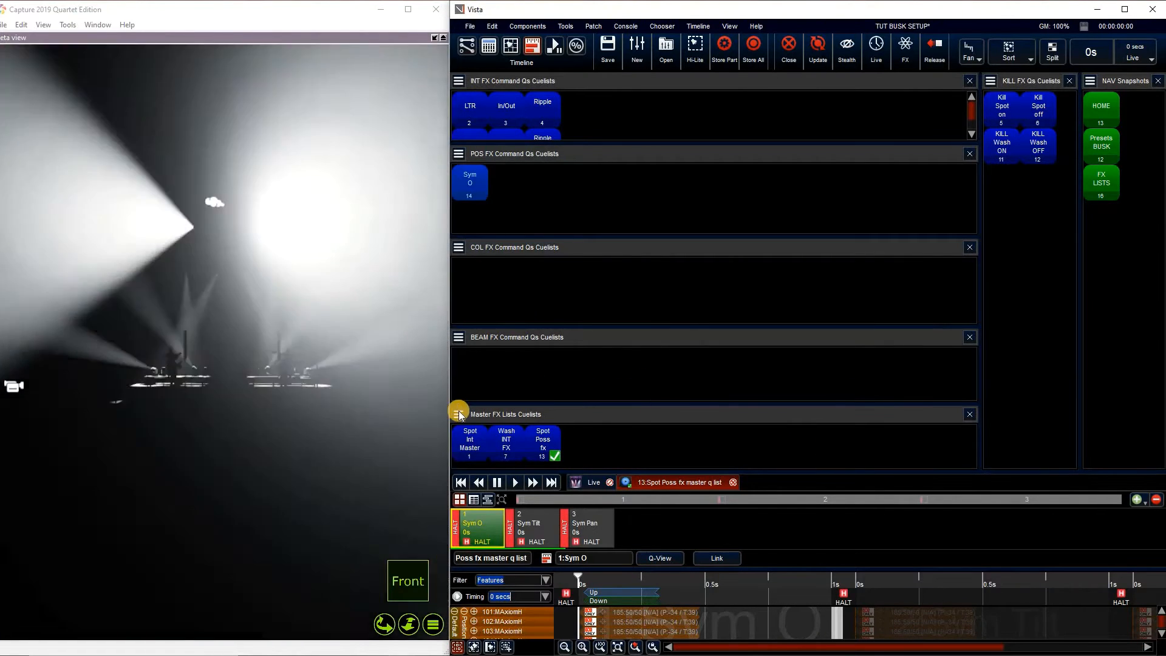
Step: Set the Master FX Lists quick picker to show all cuelists and bring Sym O into view there
left_click(458, 414)
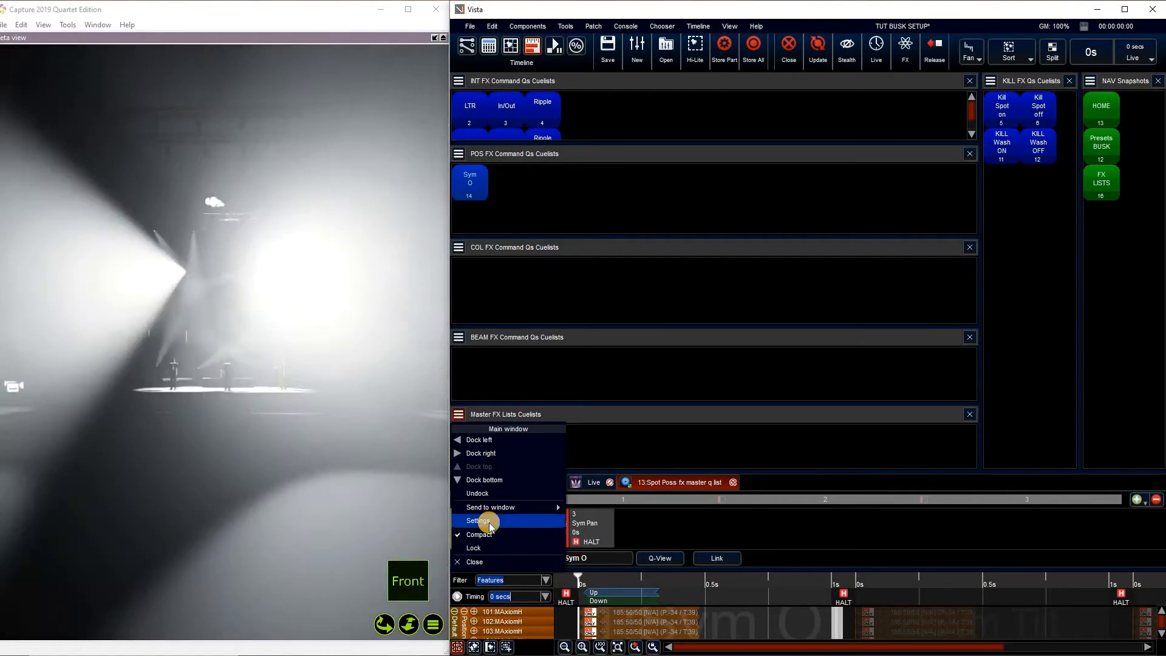
left_click(490, 526)
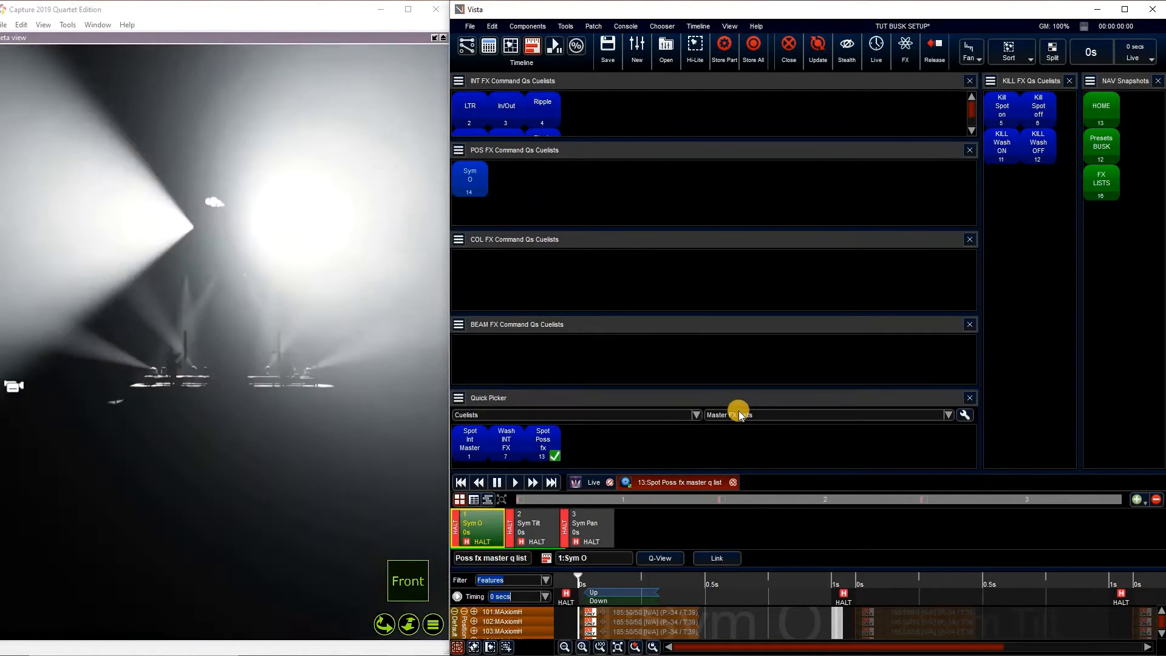
left_click(740, 416)
left_click(758, 394)
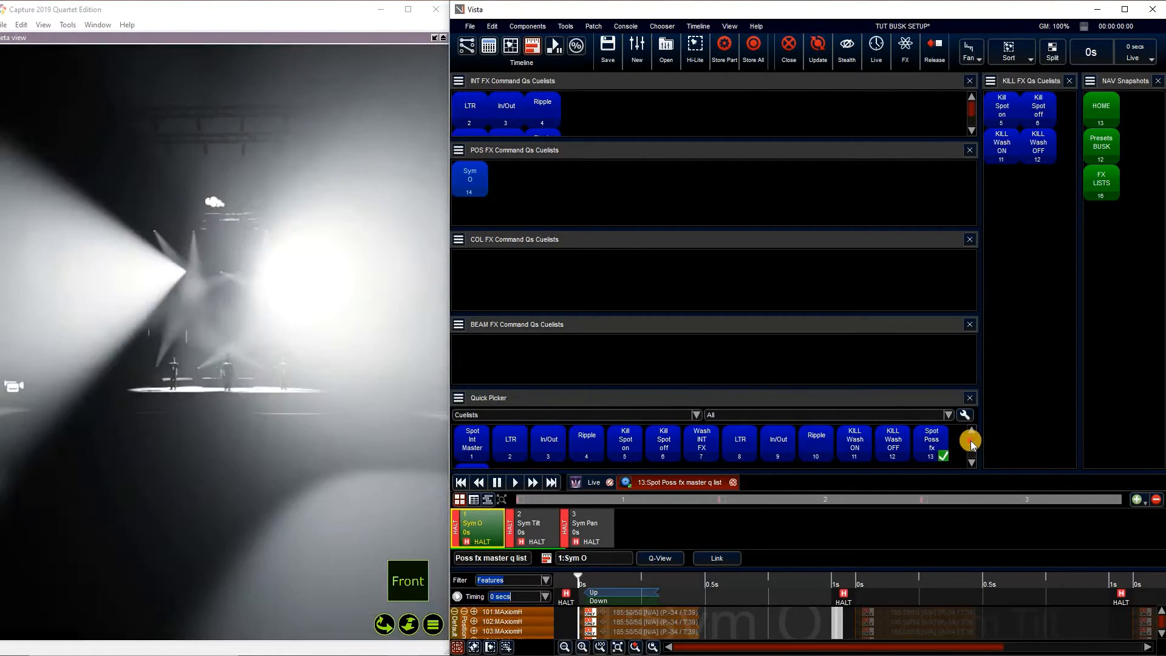
left_click_drag(971, 444, 972, 461)
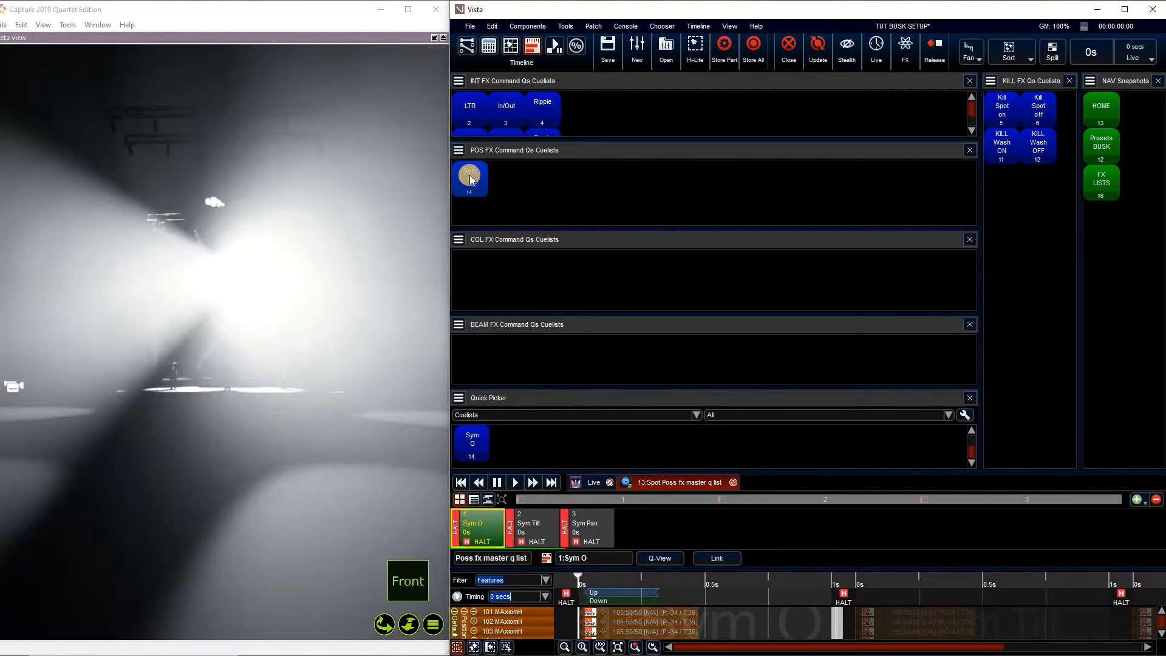
Step: Duplicate the Sym O command cuelist in the POS FX Command cuelists and open the copy for editing
right_click(471, 177)
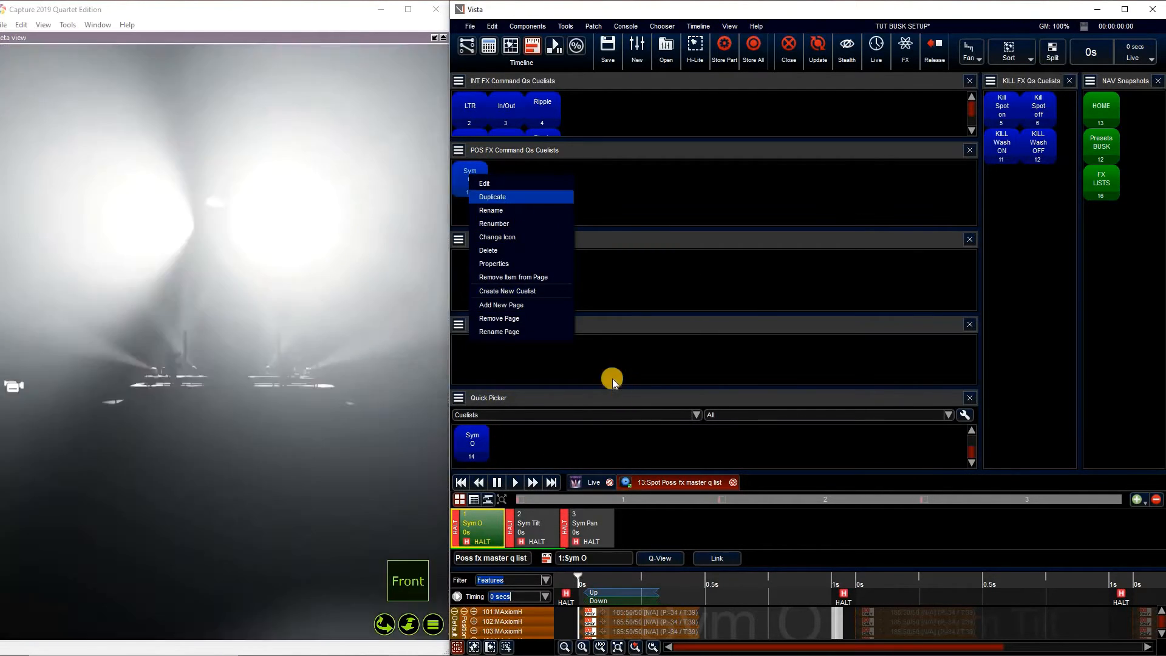
left_click(492, 197)
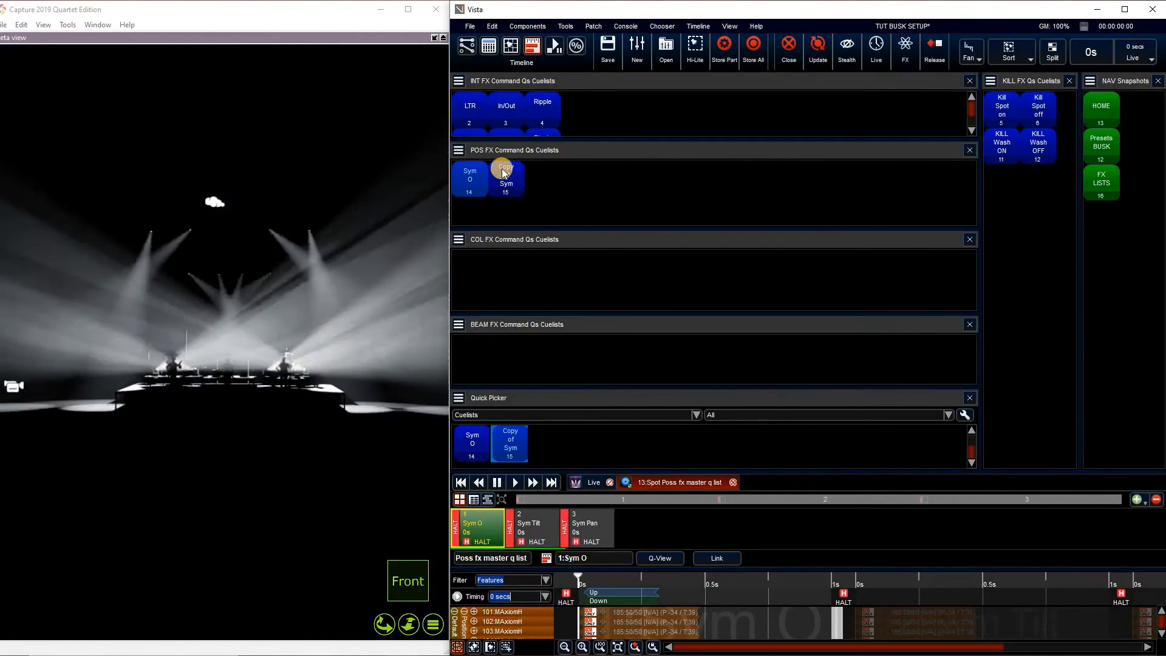
right_click(504, 174)
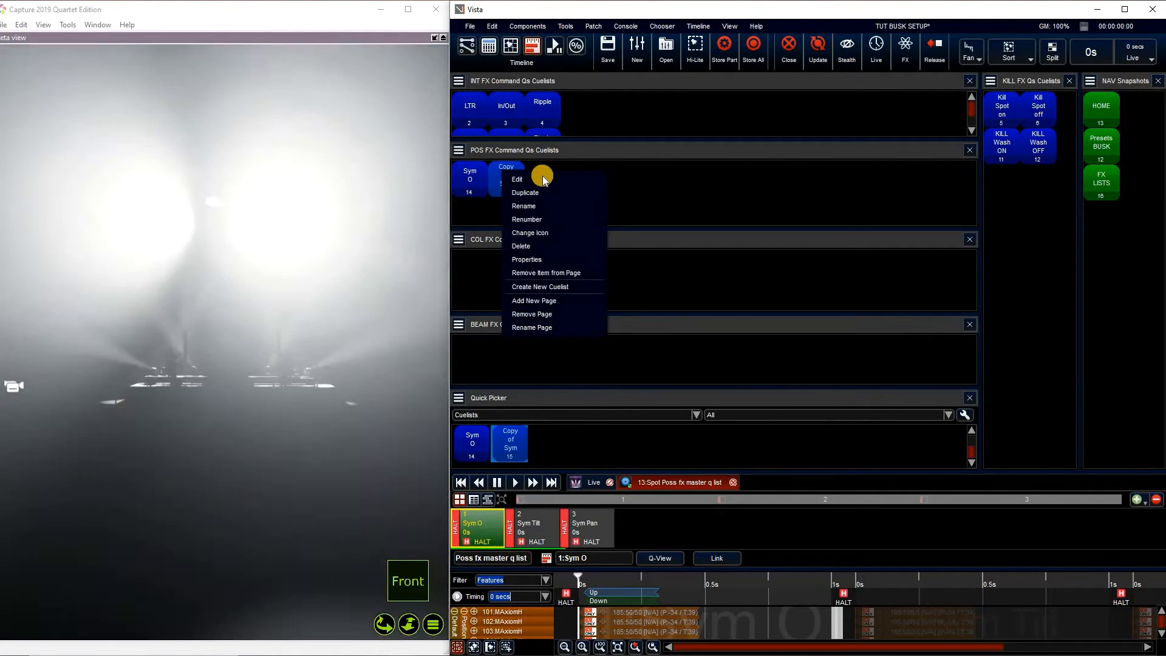
left_click(543, 179)
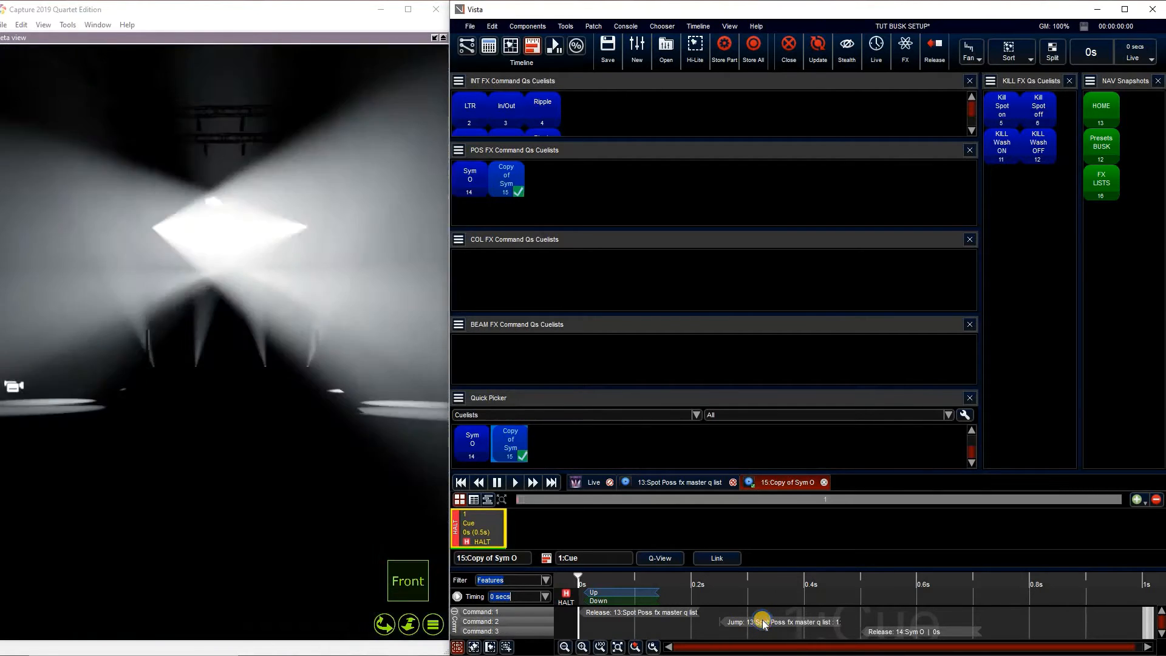
Step: Edit the copied cuelist's Jump command so it targets cue 2:Sym Tilt of the Spot Poss fx master list
right_click(764, 624)
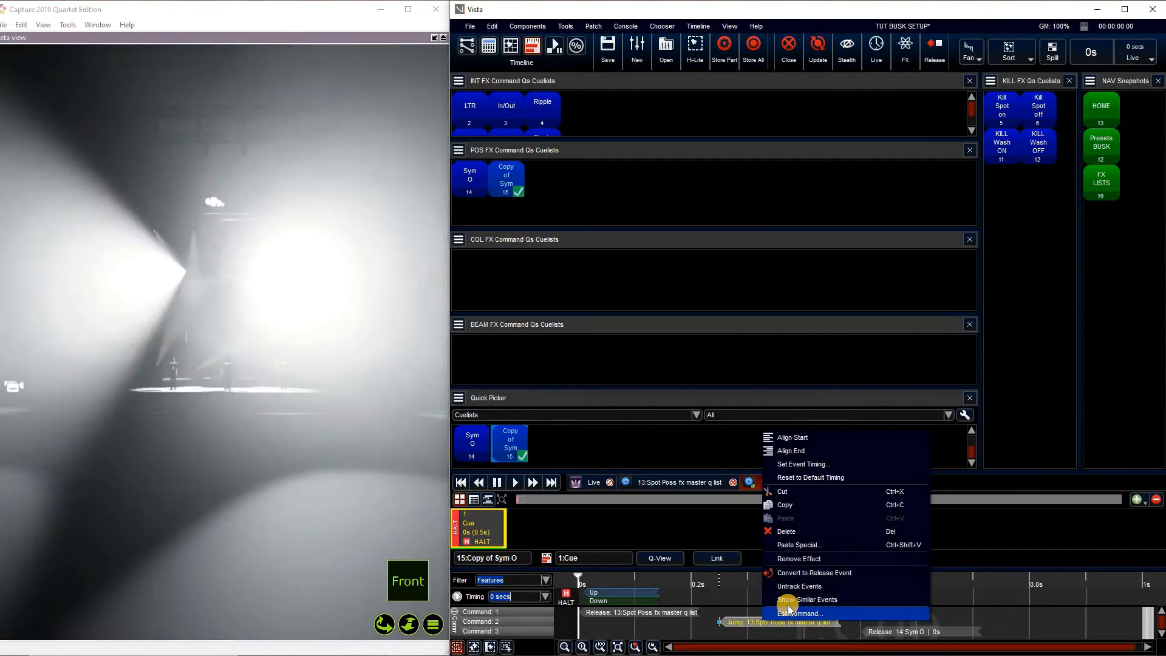
left_click(788, 605)
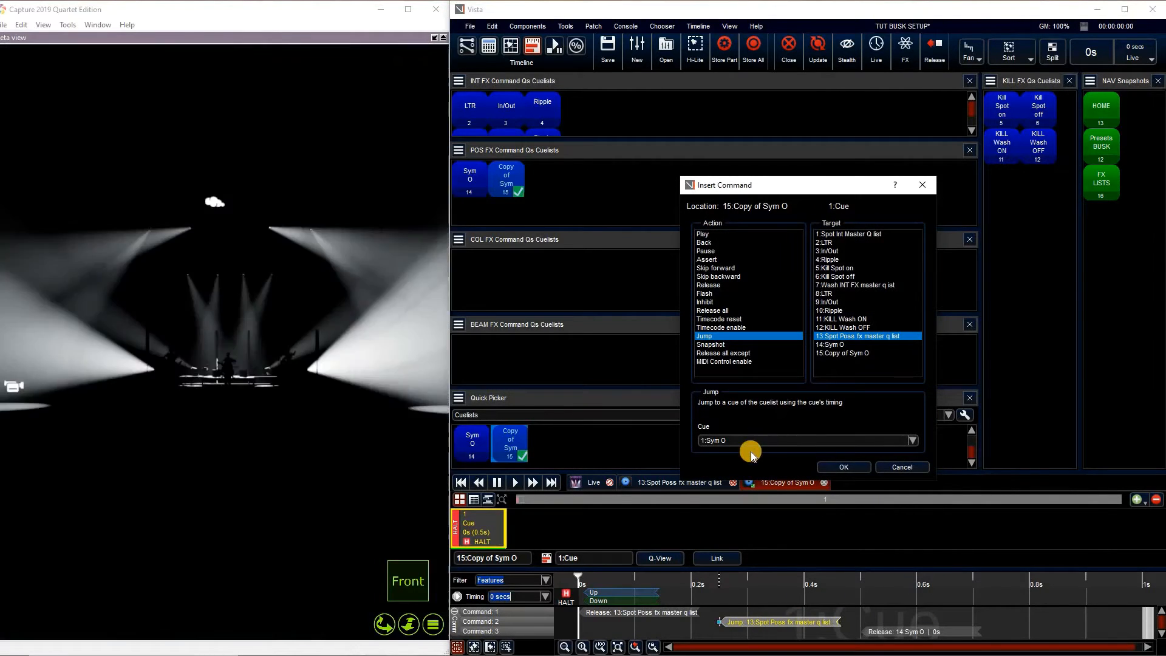
left_click(750, 442)
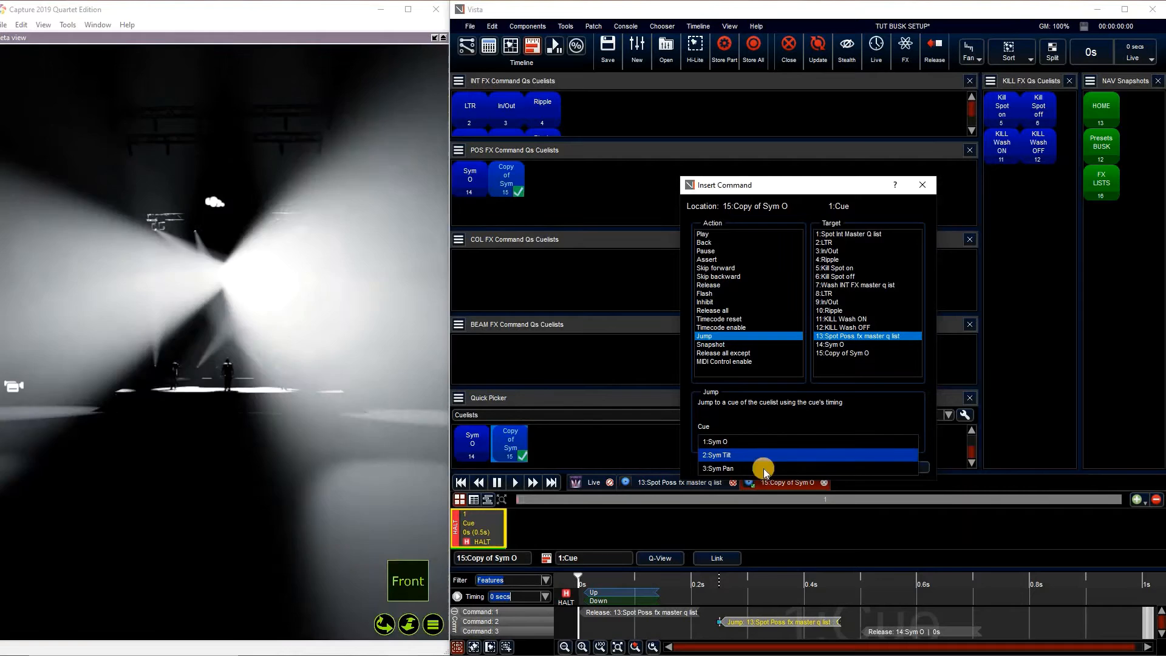
left_click(763, 465)
left_click(844, 467)
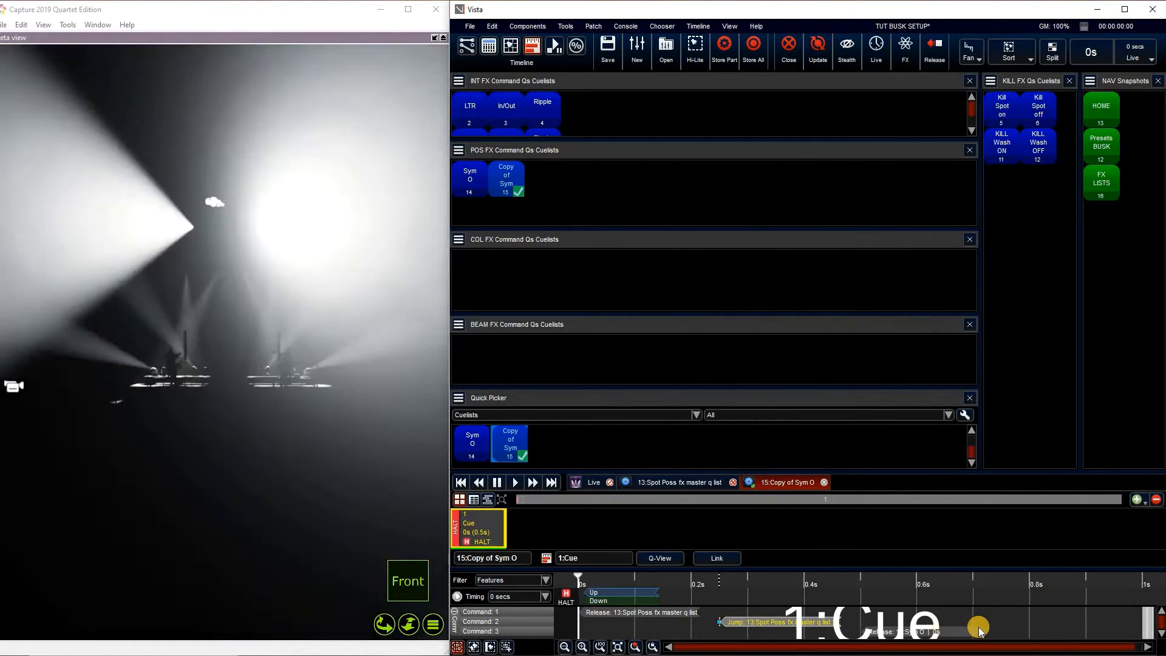
Step: Retarget the last Release command to cuelist 15:Copy of Sym O and close the cuelist, saving its changes
right_click(978, 632)
left_click(972, 617)
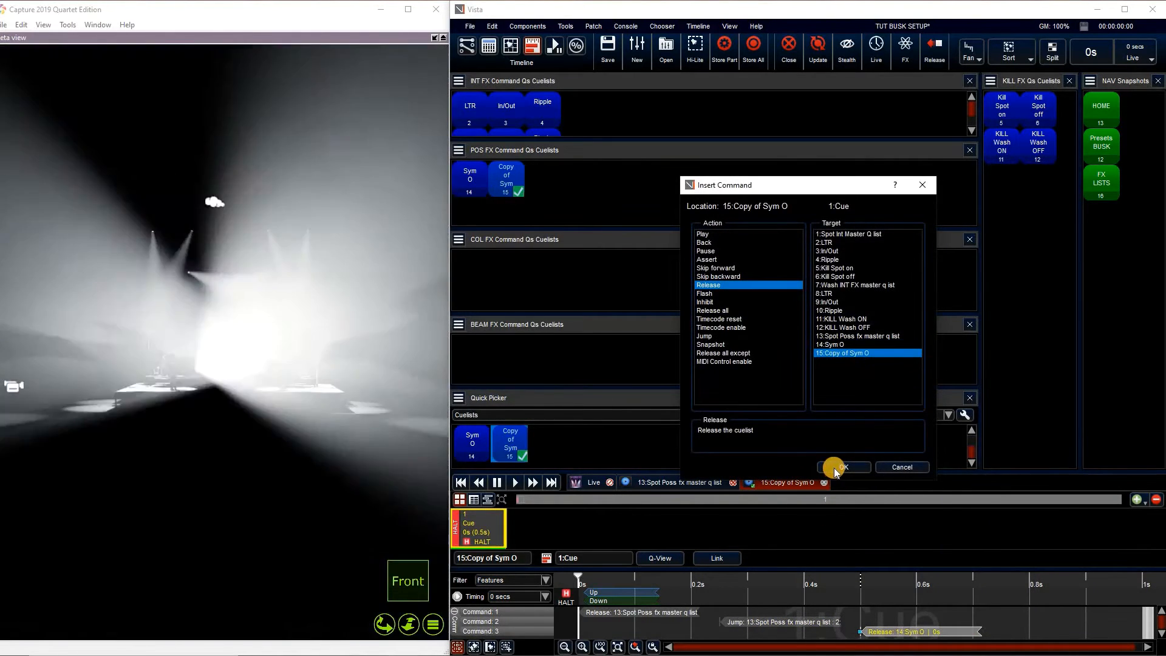
left_click(841, 467)
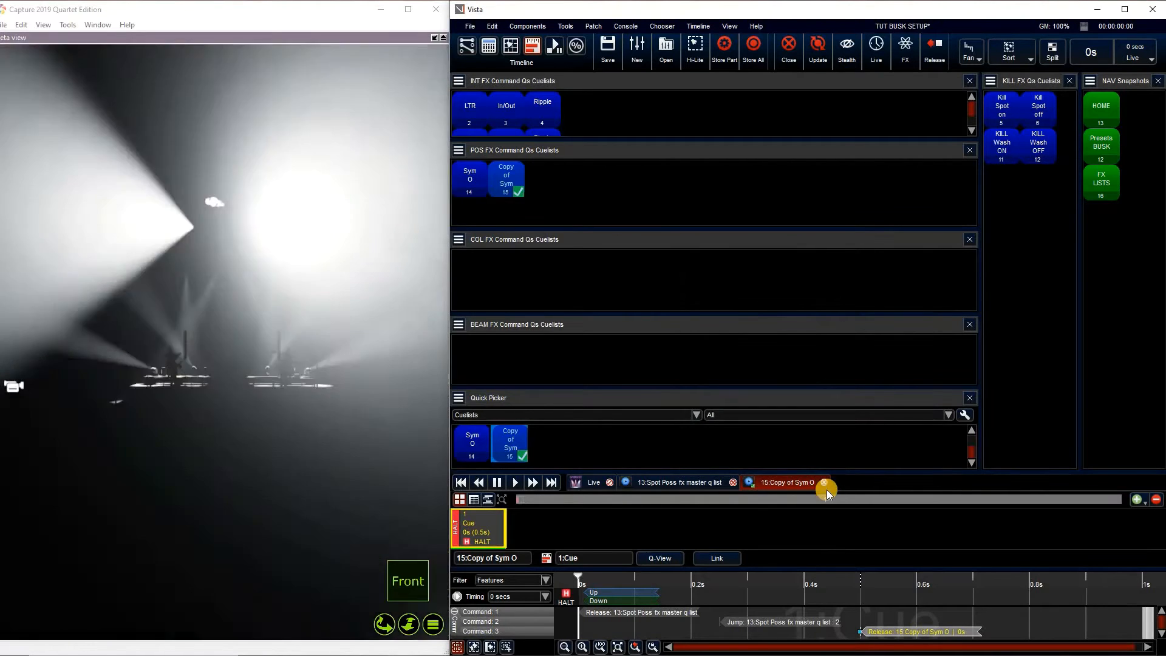
left_click(824, 482)
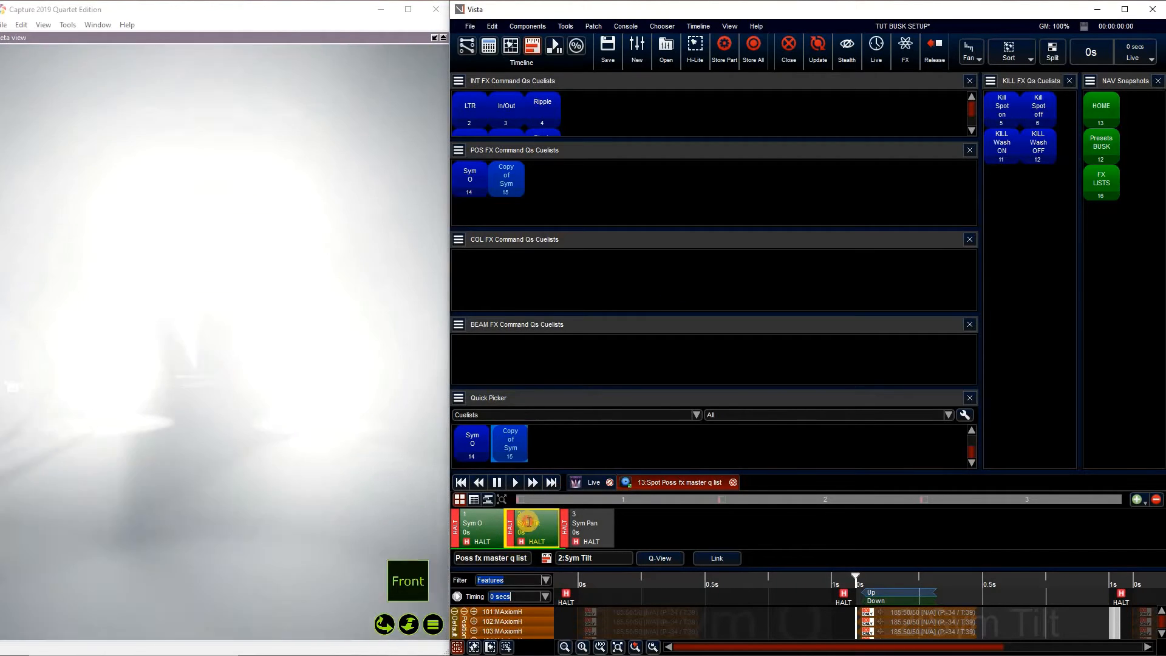
Step: Rename cuelist 15 to Sym Tilt, reusing the name of cue 2 in the master cuelist
left_click(502, 175)
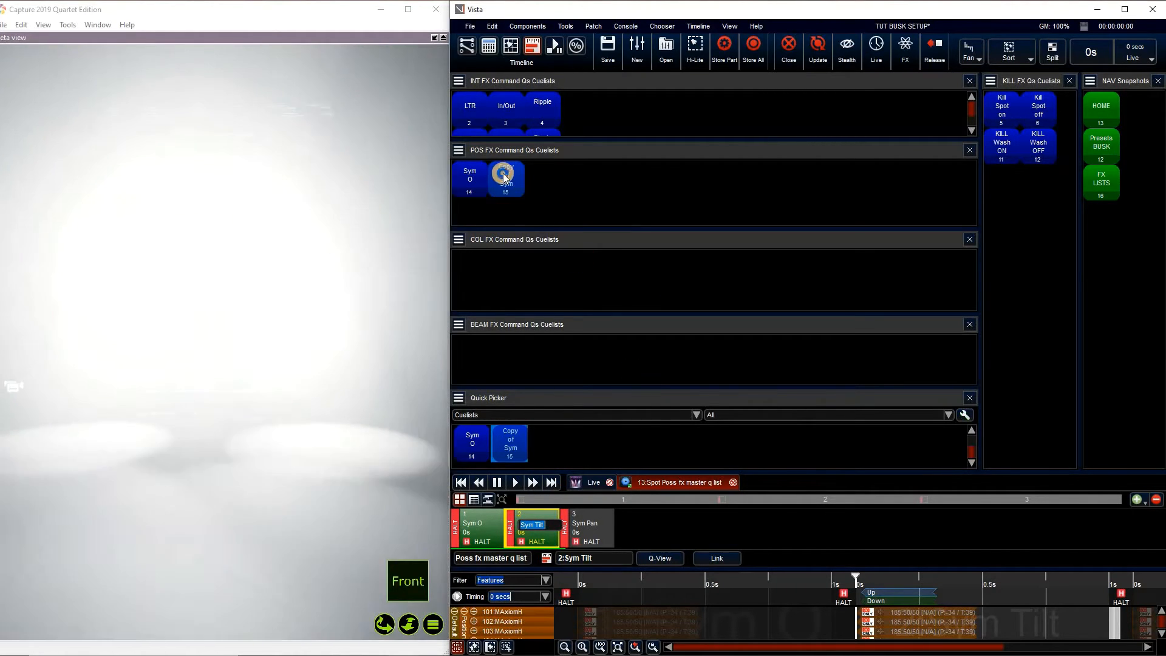
left_click(563, 210)
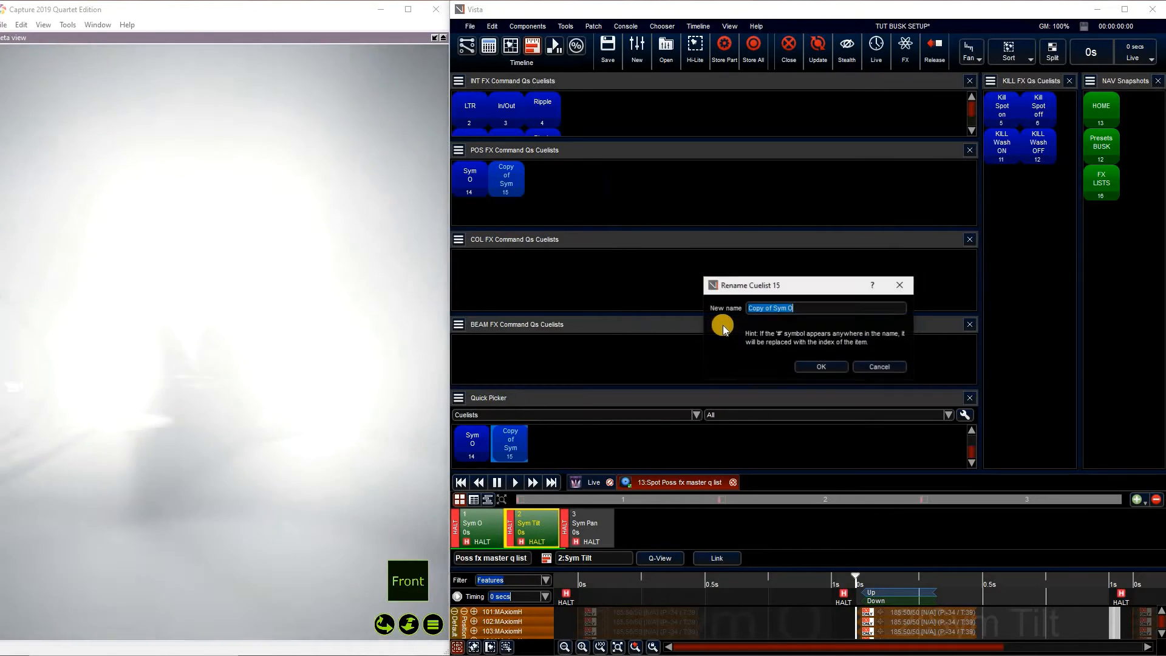
key("ctrl+v")
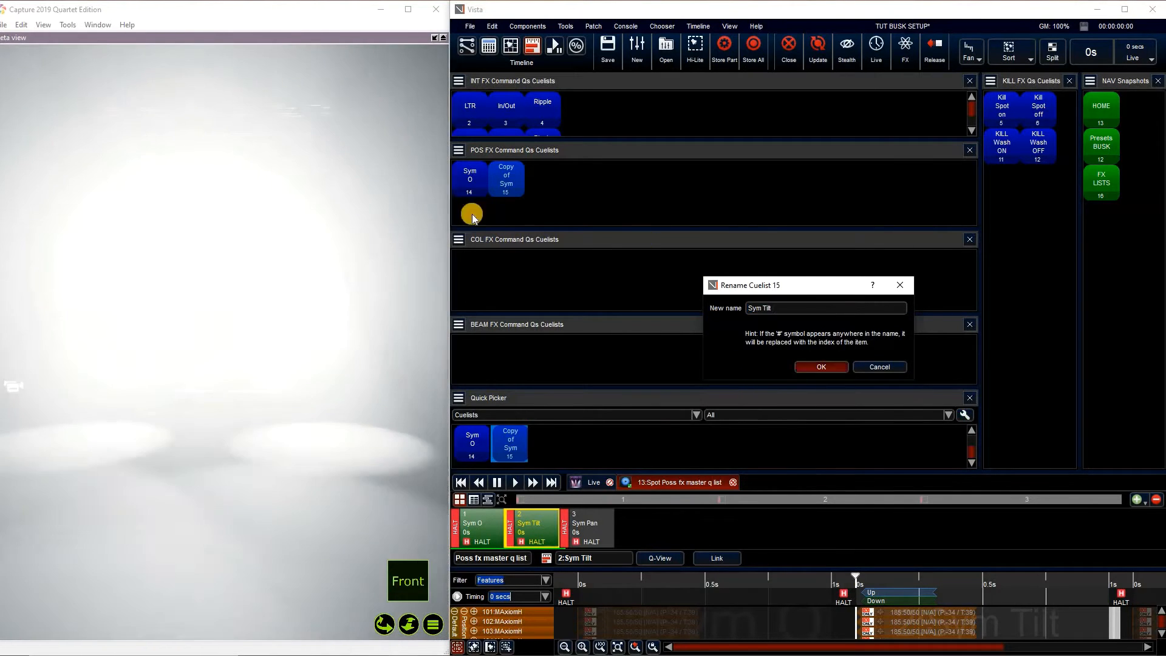
key("Return")
Step: Trigger the Sym O and Sym Tilt command cuelists to test them, and enlarge the INT FX Command picker to fit both rows
left_click(471, 181)
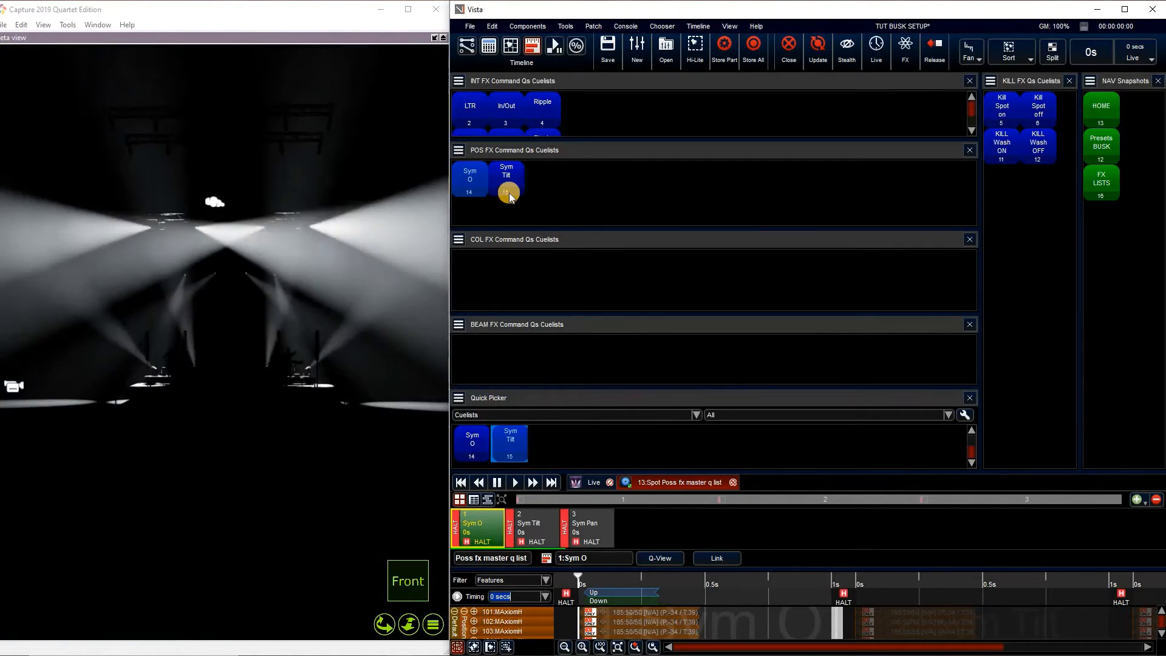
left_click(507, 193)
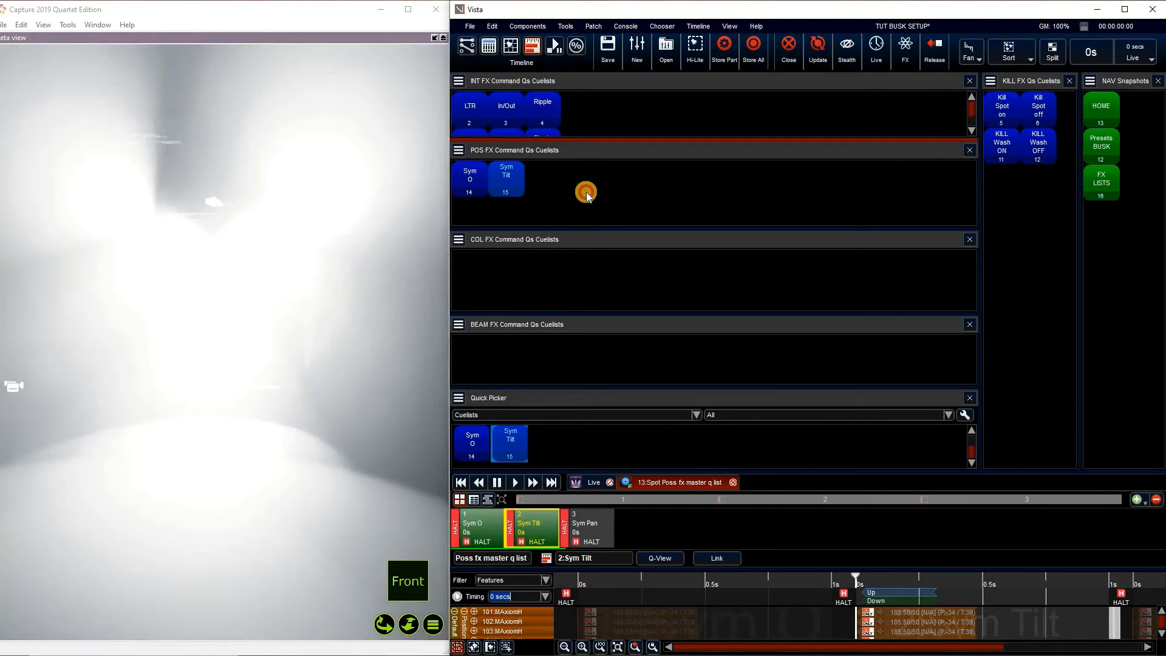
left_click_drag(585, 141, 577, 267)
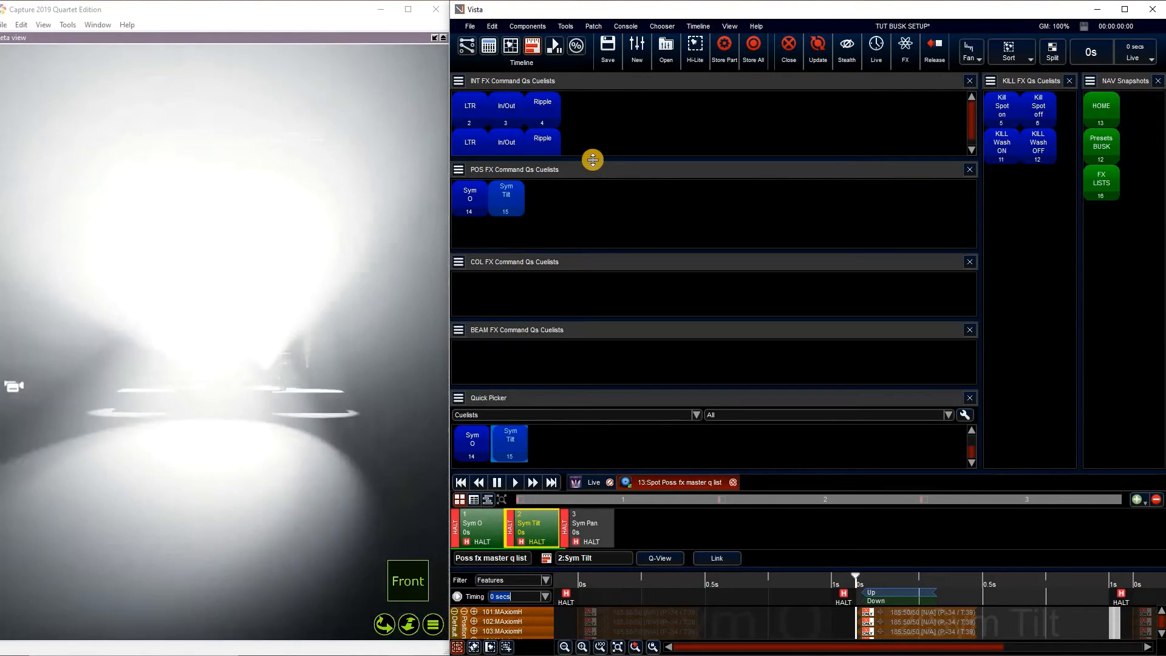
left_click_drag(590, 159, 589, 170)
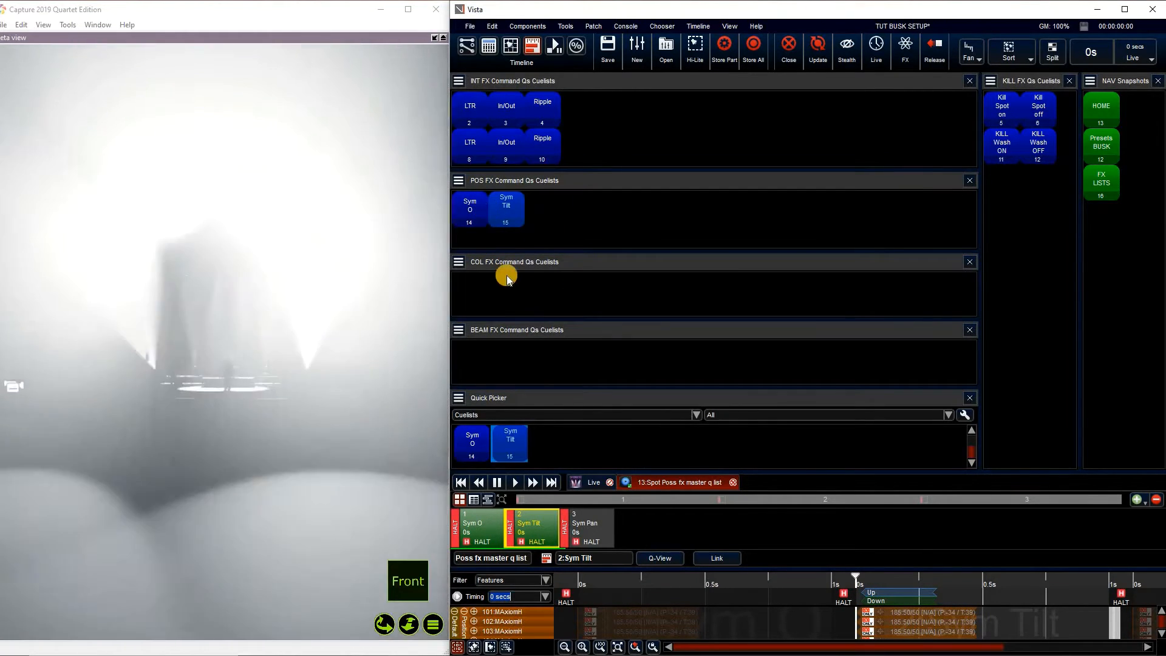
left_click(504, 220)
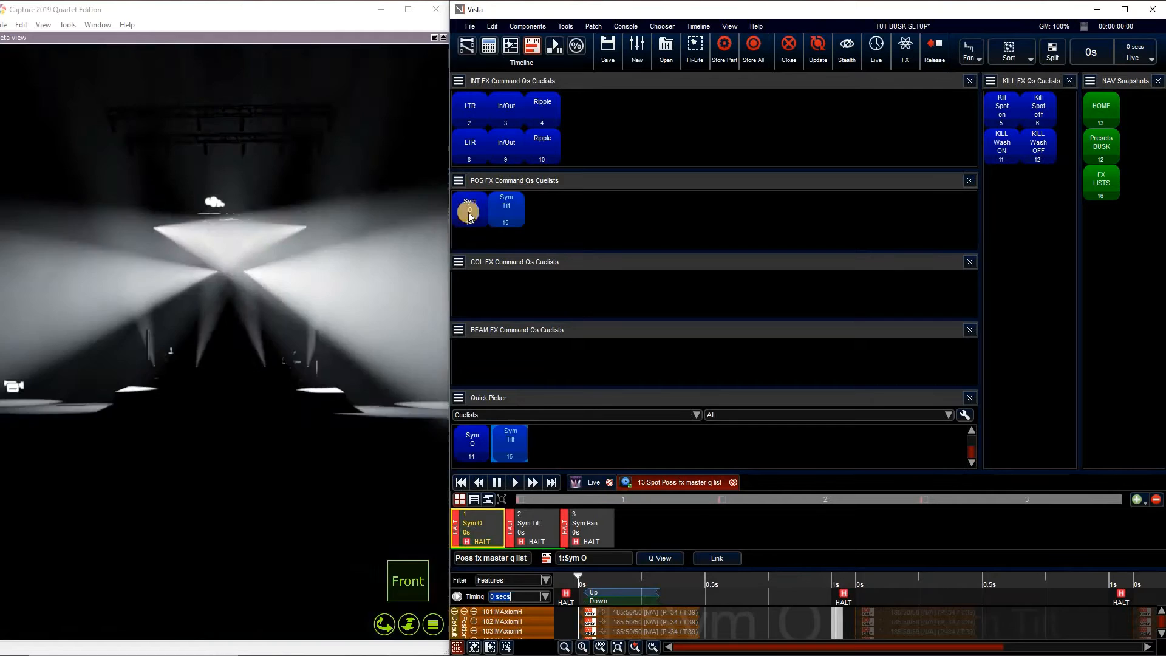
Step: Duplicate the Sym Tilt command cuelist and place the copy beside it in the POS FX Command Qs Cuelists picker
left_click(496, 215)
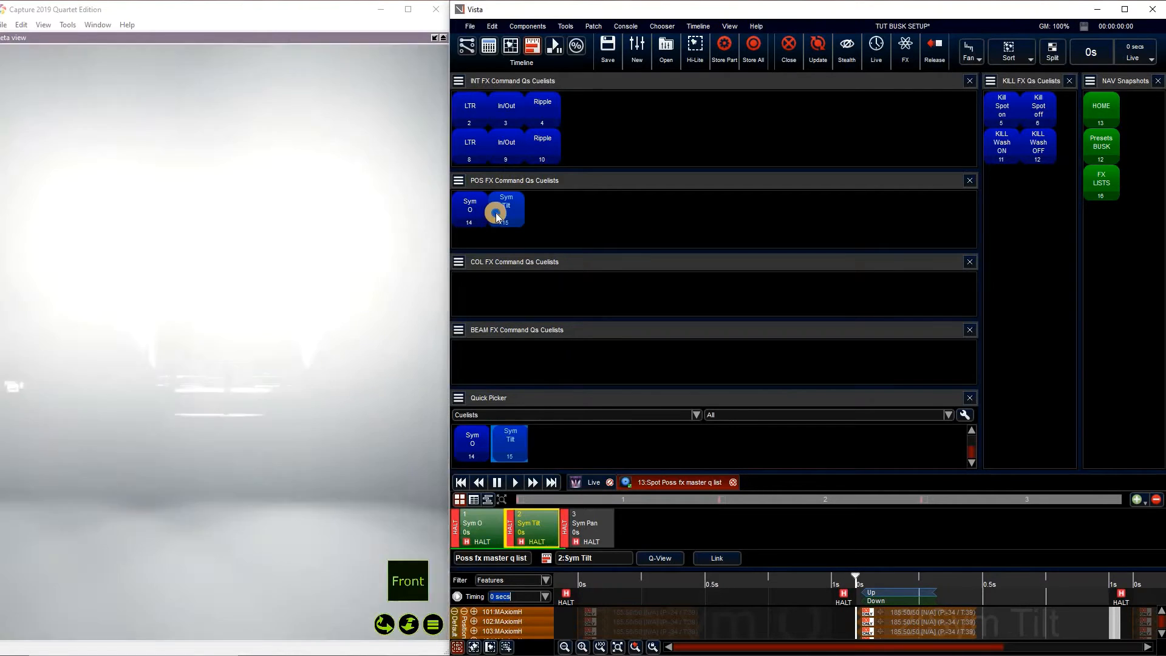
right_click(496, 215)
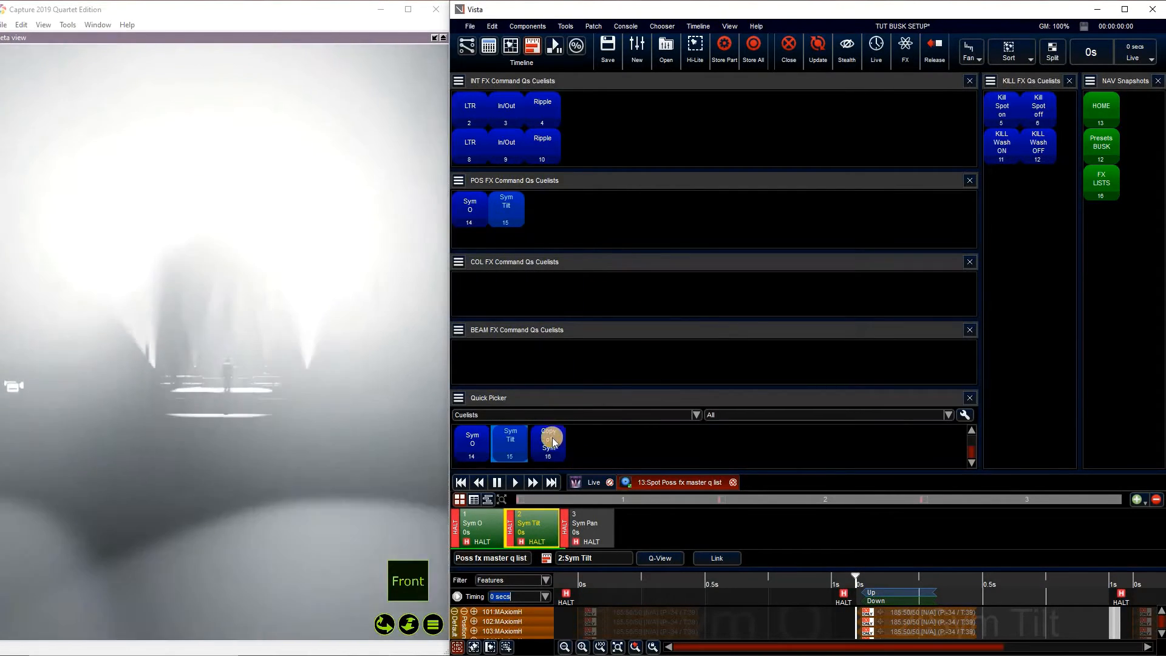
left_click_drag(552, 440, 540, 207)
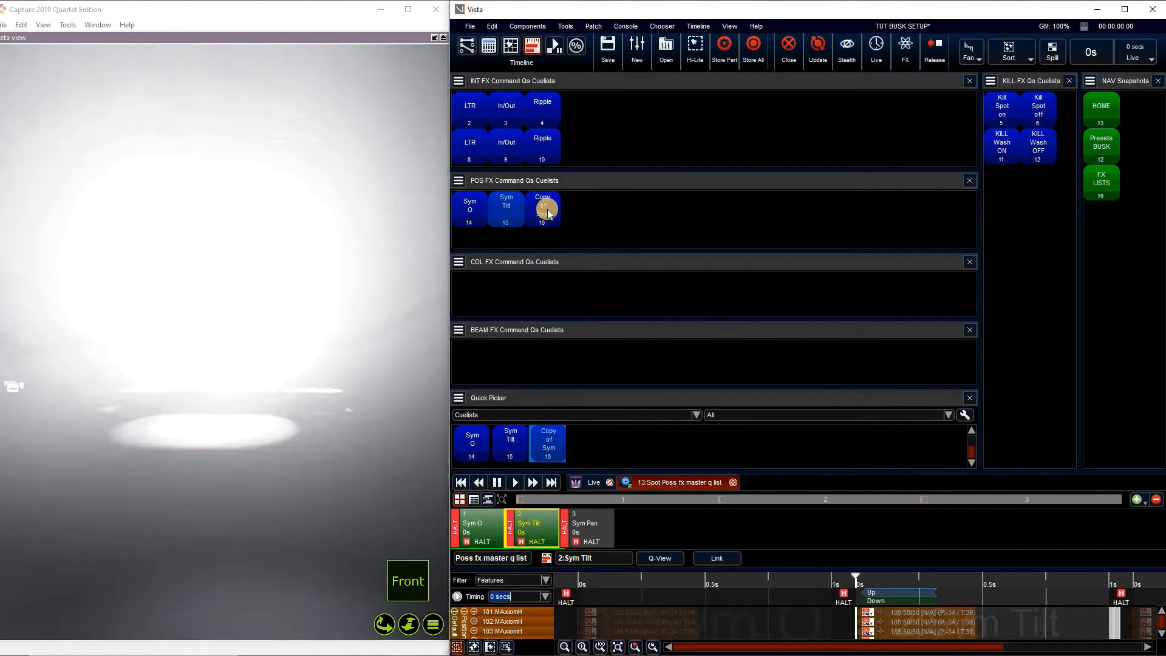
Step: Open the copied cuelist for editing and set its Jump command to cue 3:Sym Pan of the Spot Poss fx master list
right_click(548, 213)
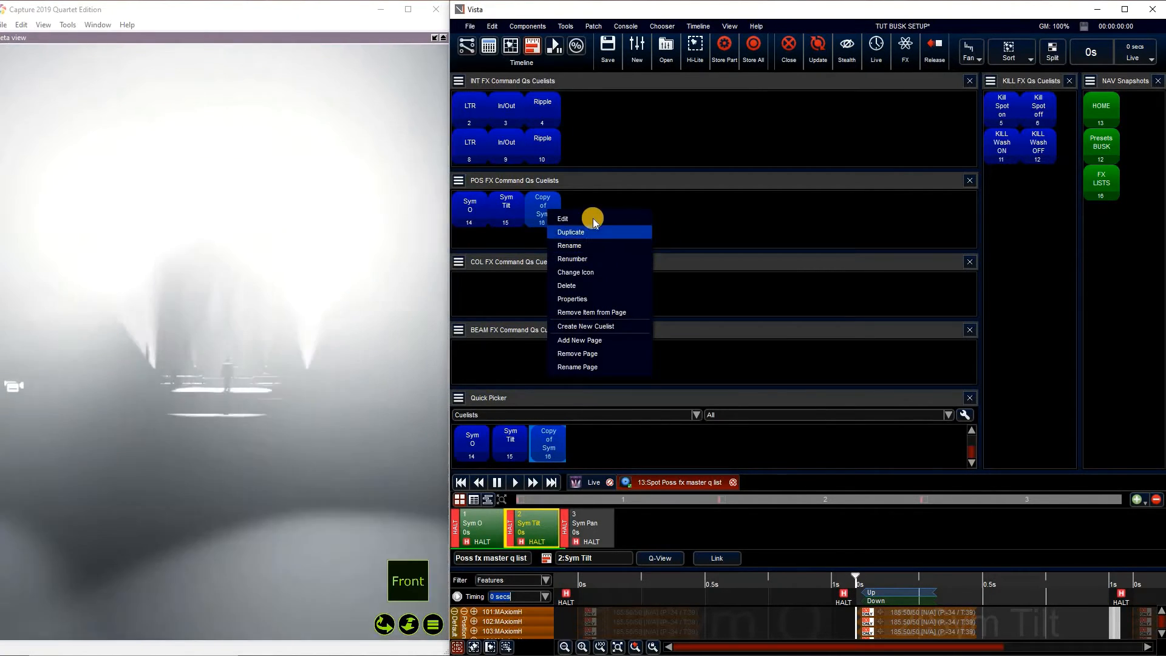
left_click(576, 219)
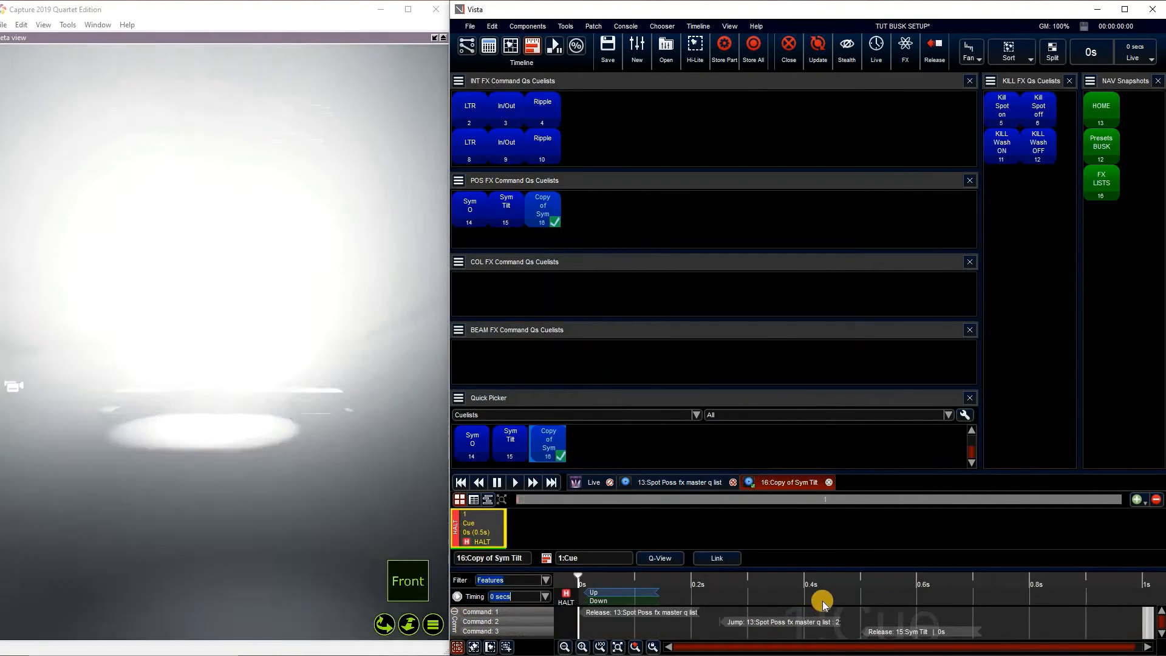
right_click(763, 621)
left_click(820, 609)
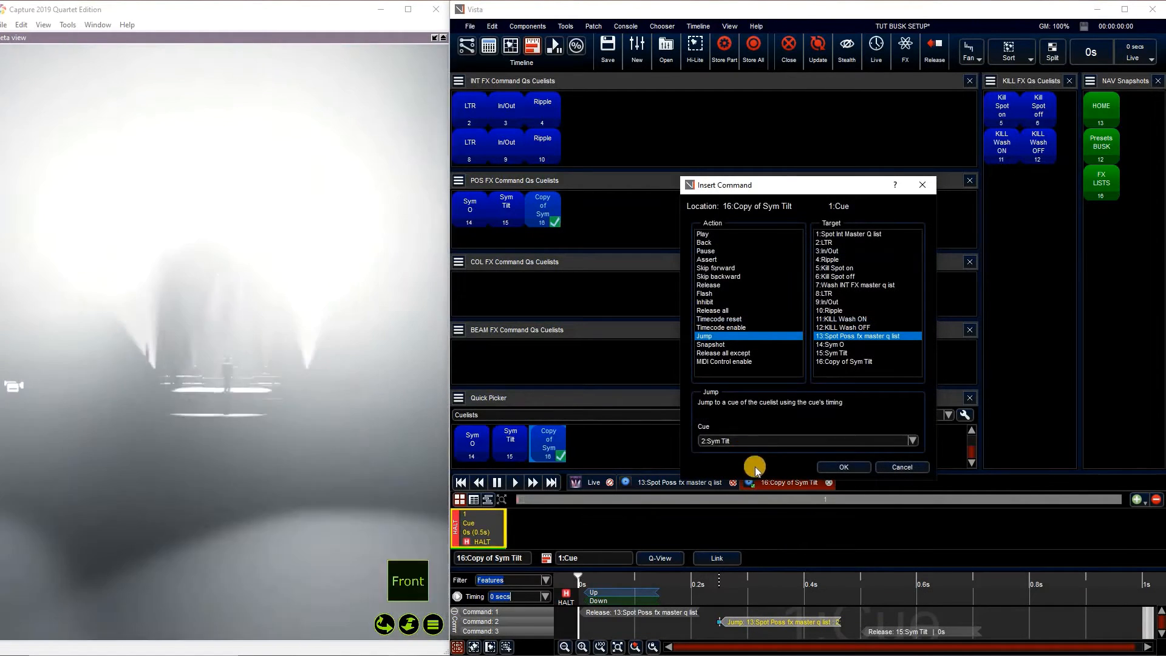
left_click(844, 467)
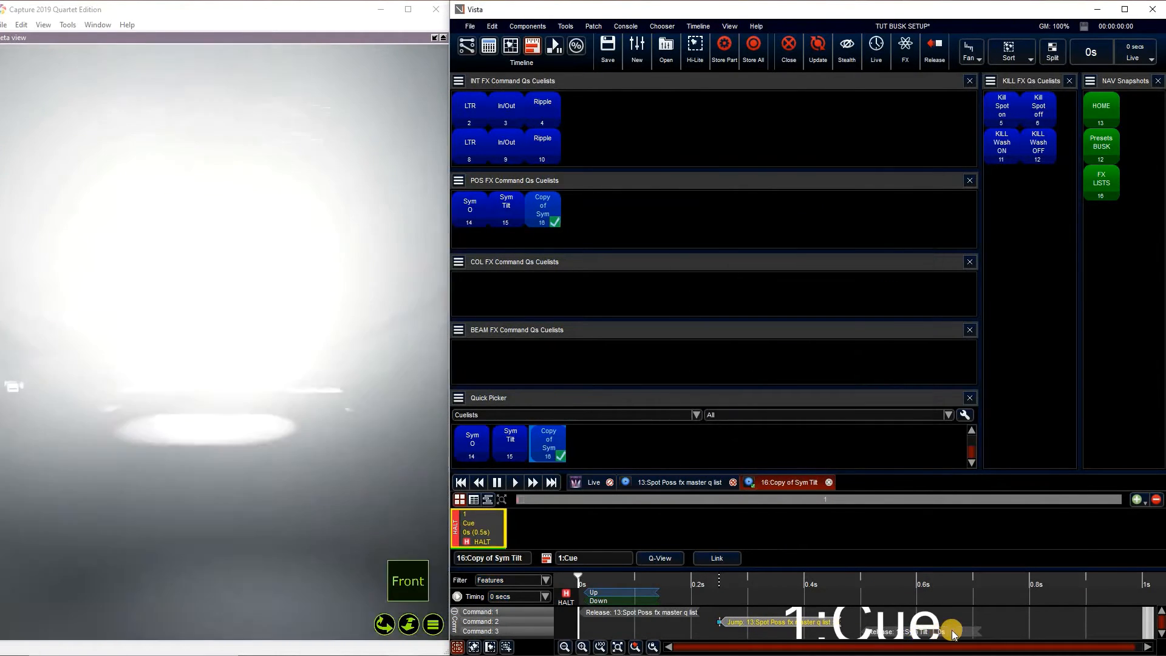
Step: Retarget the last Release command to cuelist 16:Copy of Sym Tilt and close the cuelist, saving its changes
right_click(931, 632)
left_click(953, 627)
left_click(844, 362)
left_click(846, 467)
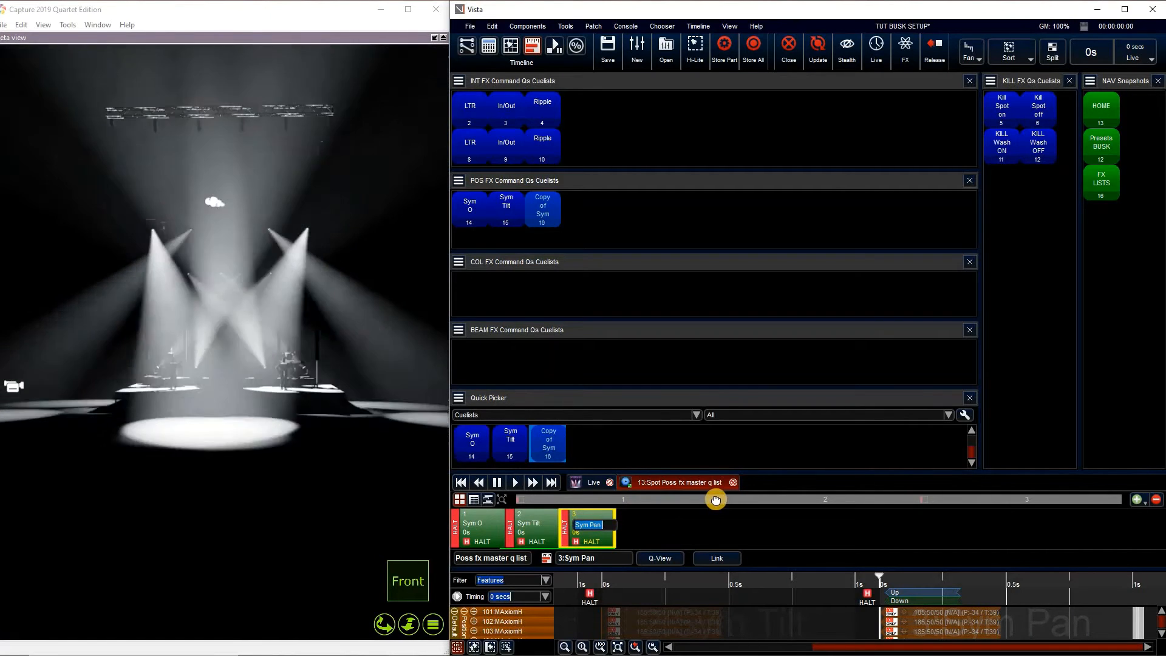
Step: Rename cuelist 16 to Sym Pan, matching the name of cue 3 in the master cuelist
right_click(546, 213)
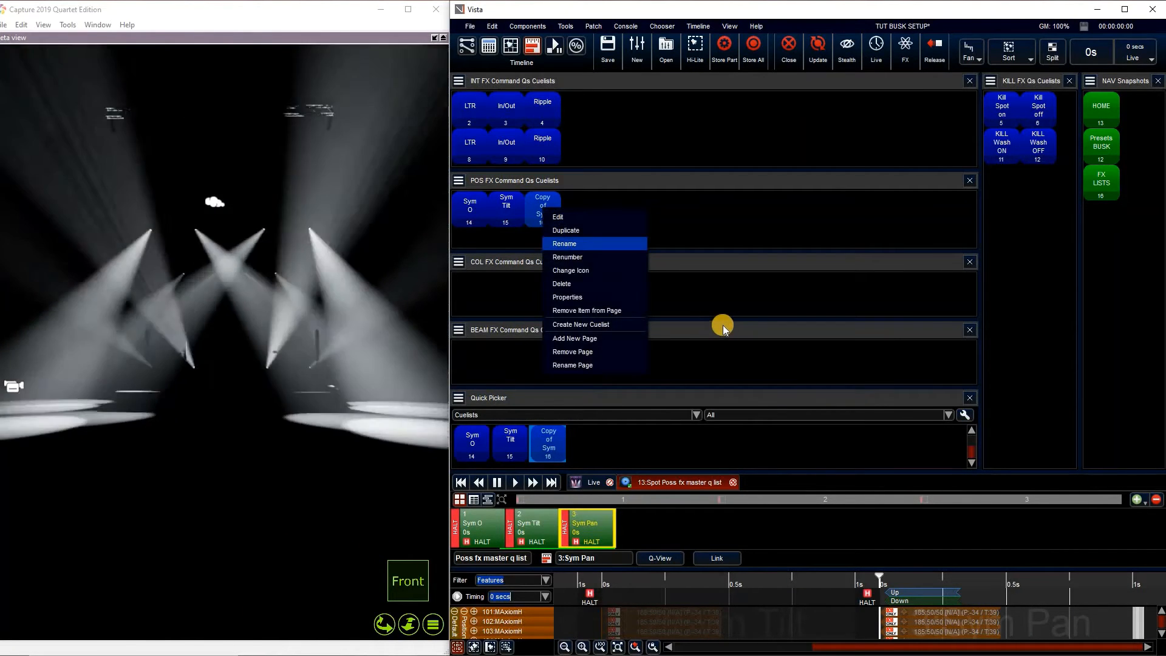
key("Return")
type("Sym Pan")
key("Return")
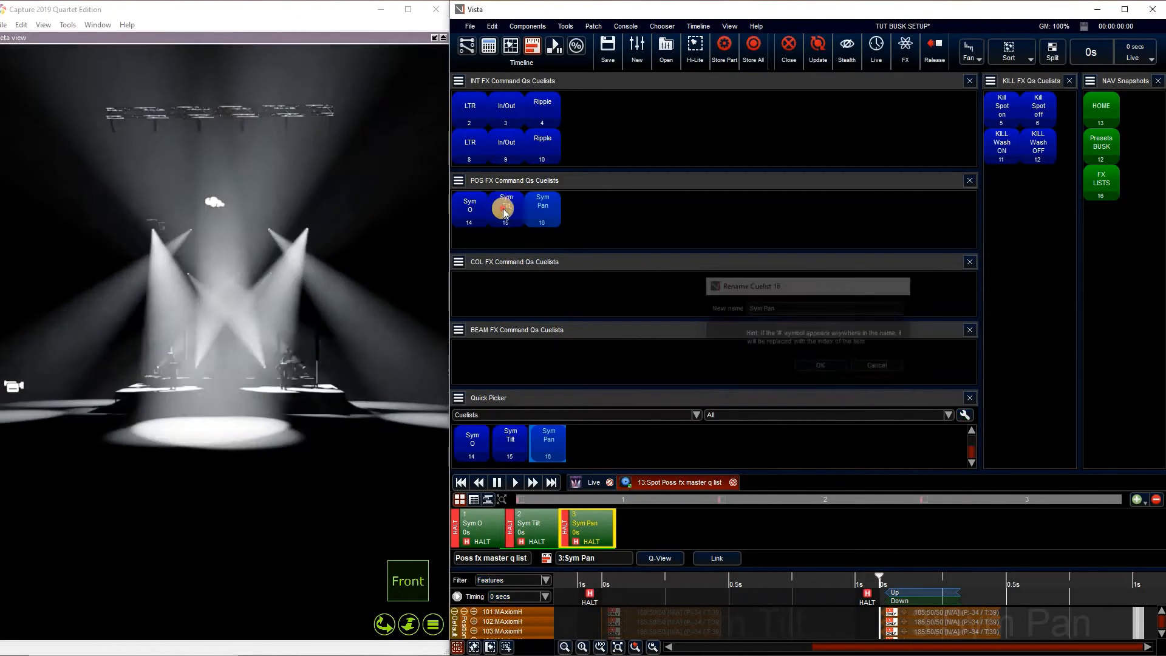
Step: Trigger the Sym Tilt, Sym O and Sym Pan command cuelists in turn to test switching between the position effects
left_click(503, 210)
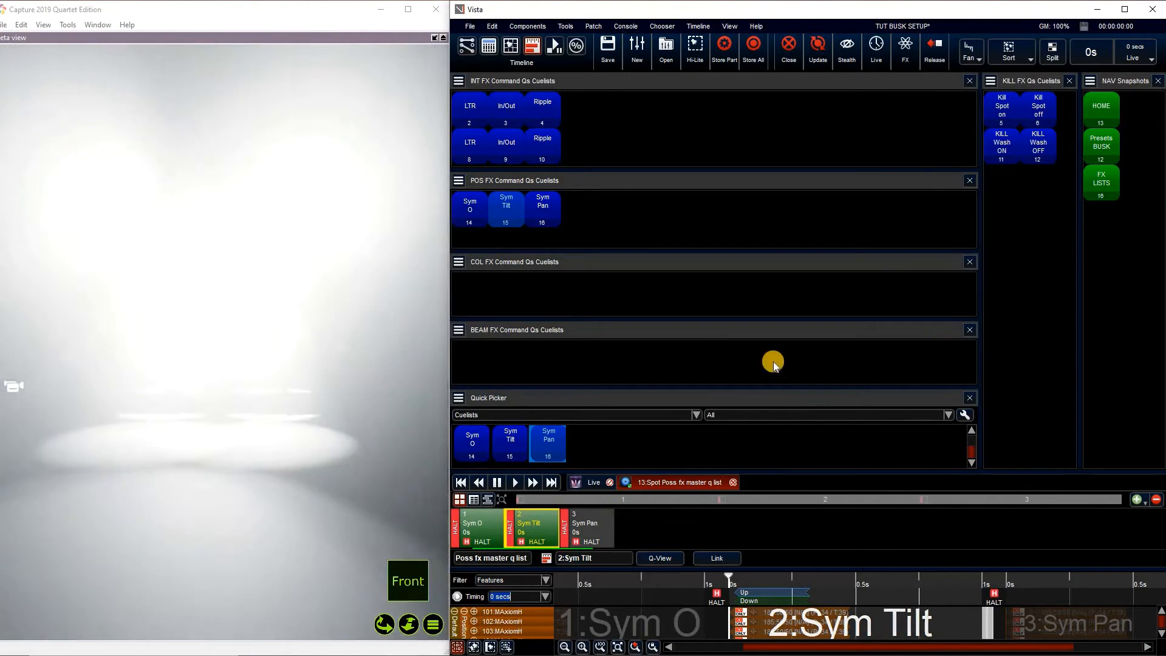
left_click(470, 210)
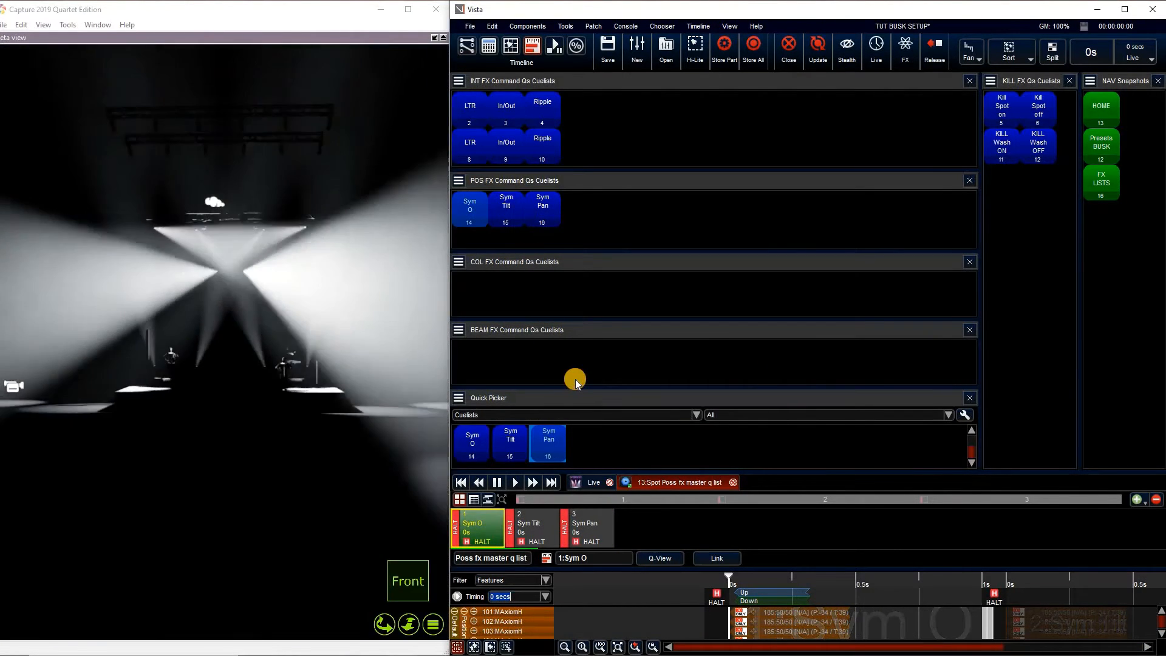
left_click(506, 210)
left_click(543, 210)
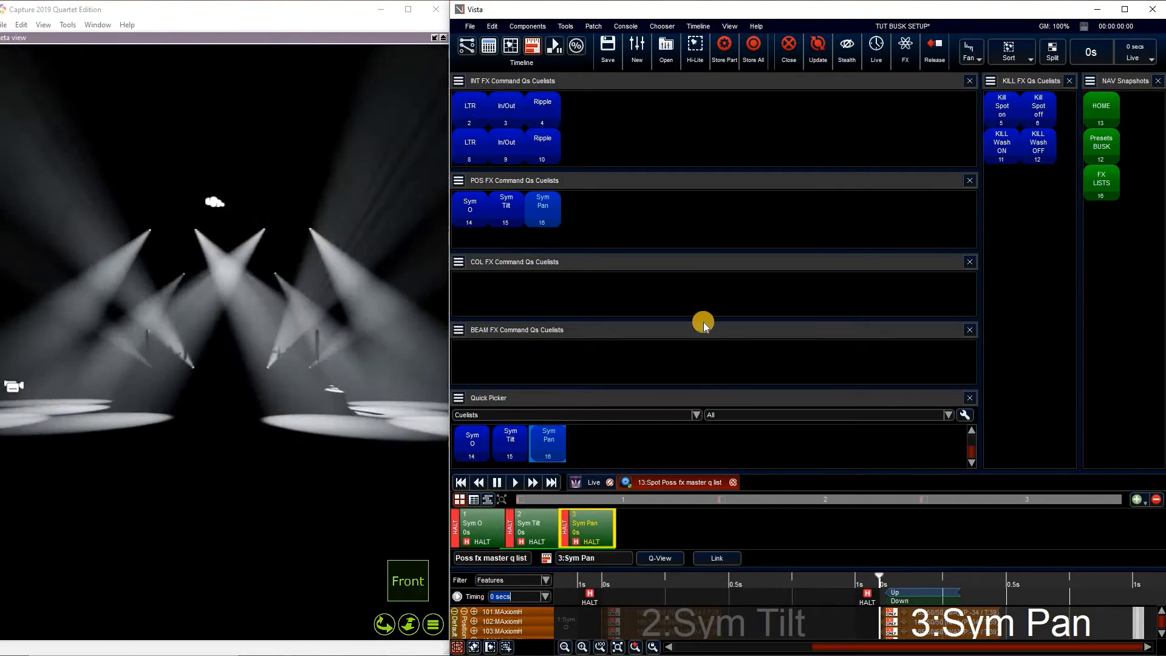
left_click(468, 209)
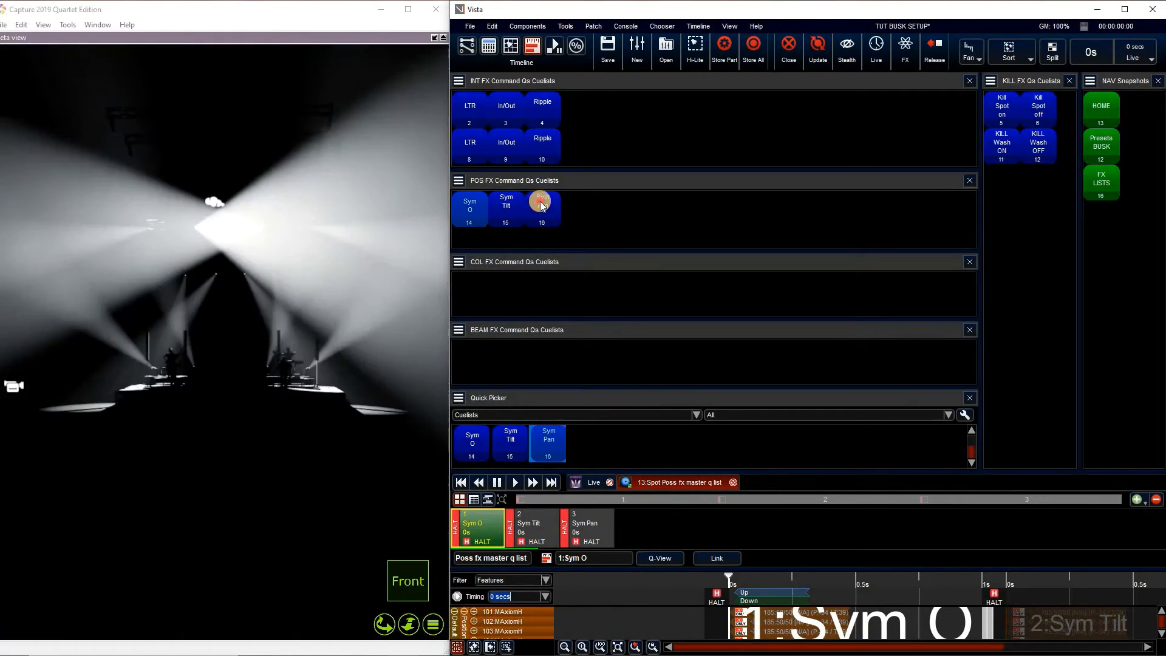
Step: Duplicate the Sym Pan command cuelist and place the copy in the KILL FX Qs Cuelists picker, below the Wash kill cuelists
left_click(540, 205)
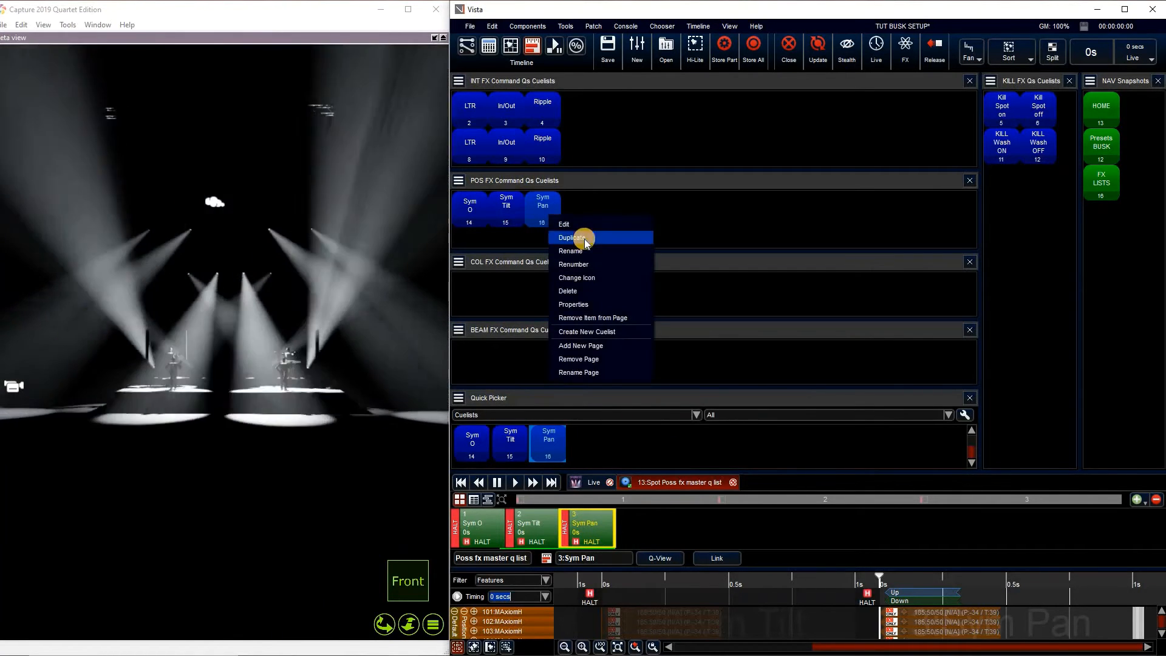
left_click_drag(958, 335, 1069, 149)
left_click_drag(1018, 204, 999, 214)
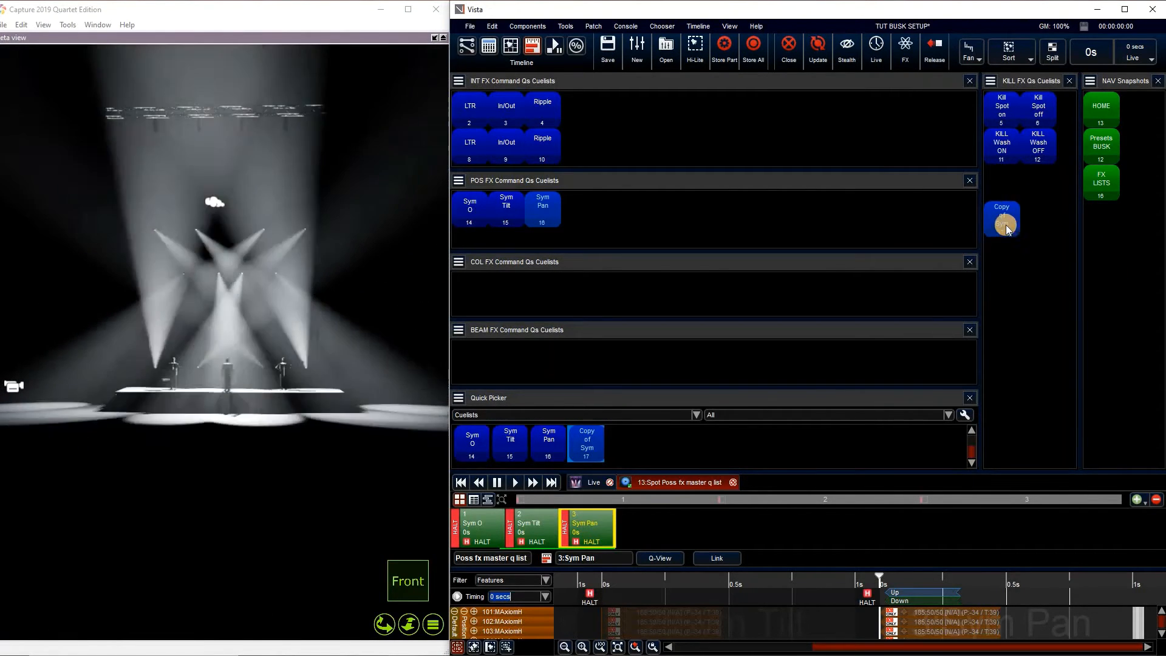
Step: Delete the Jump command and the Sym Pan Release command from the copied cuelist, and trigger it to test the kill
right_click(1005, 226)
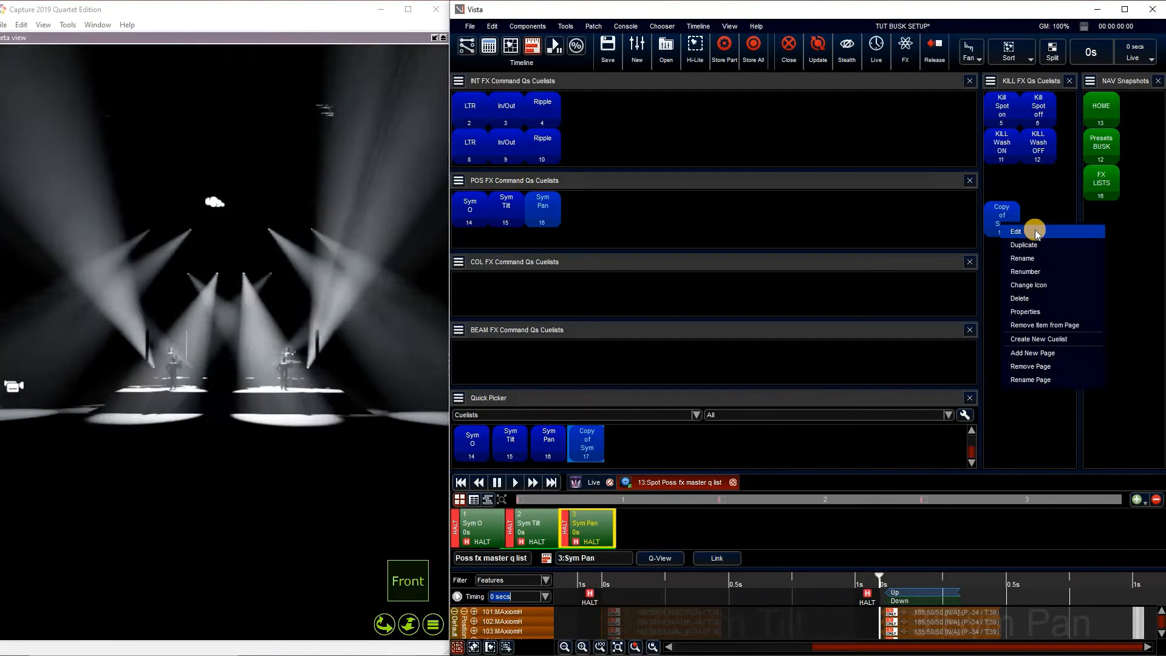
left_click(1036, 232)
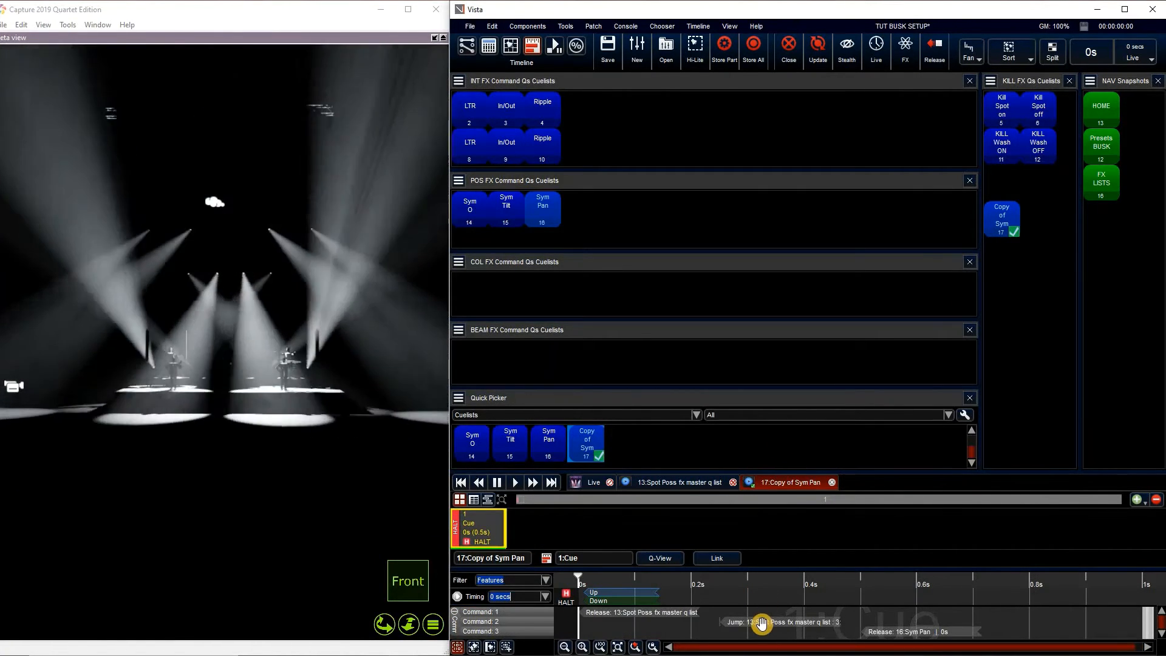
left_click_drag(762, 622, 635, 624)
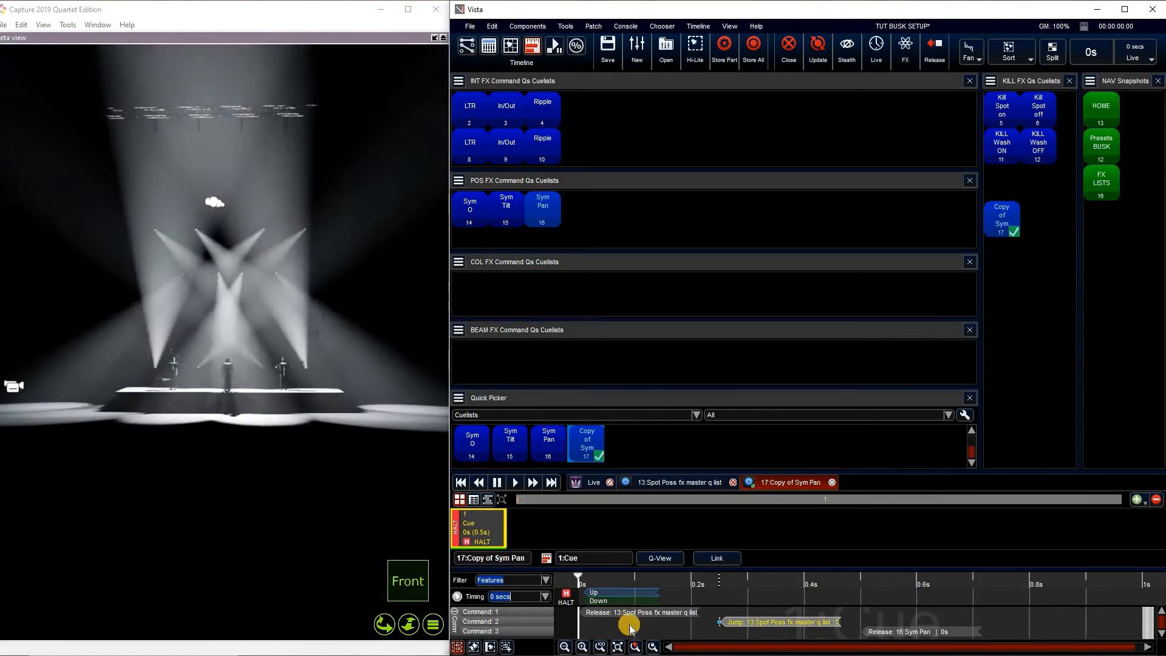
left_click(911, 638)
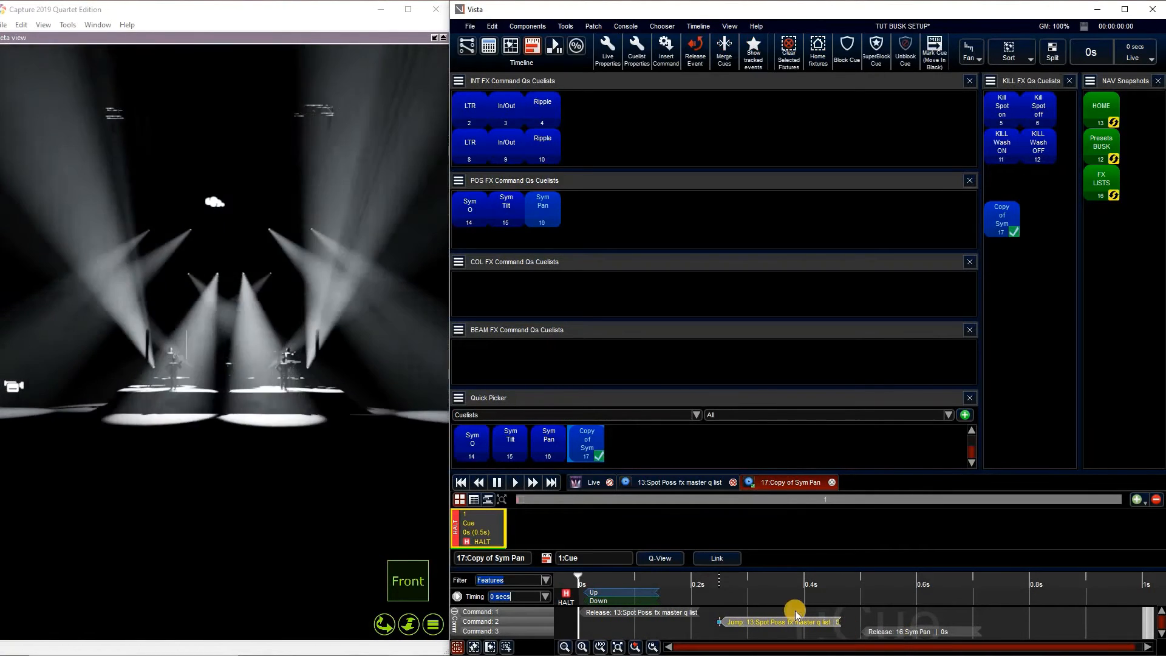
left_click(795, 622)
right_click(793, 621)
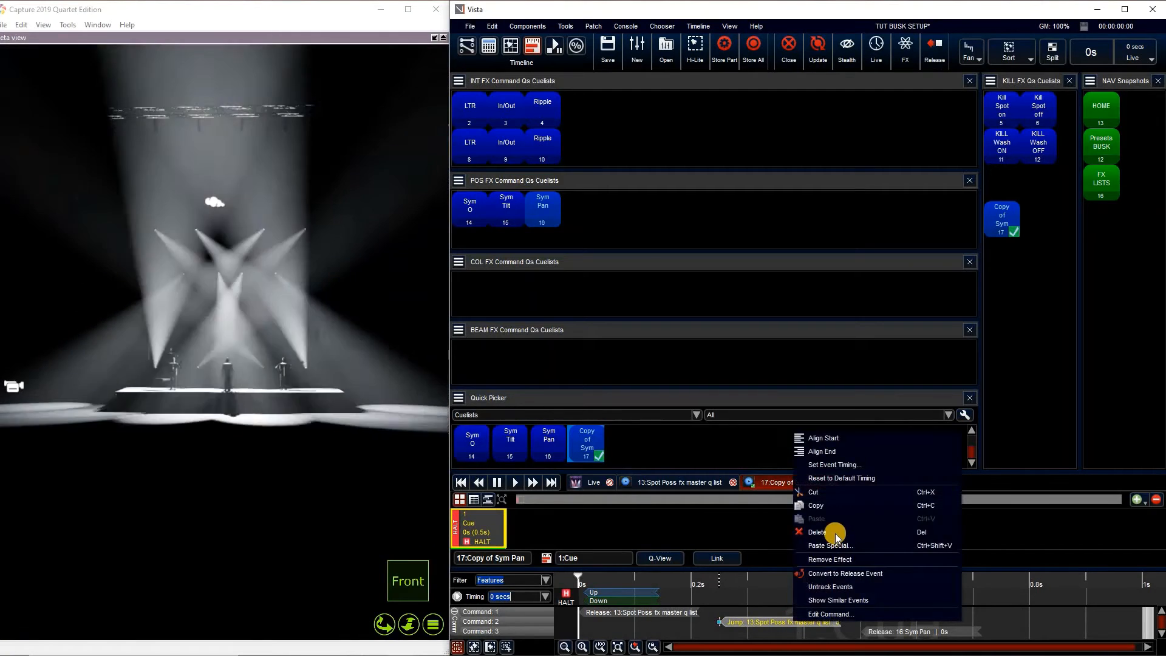
left_click(829, 540)
right_click(929, 622)
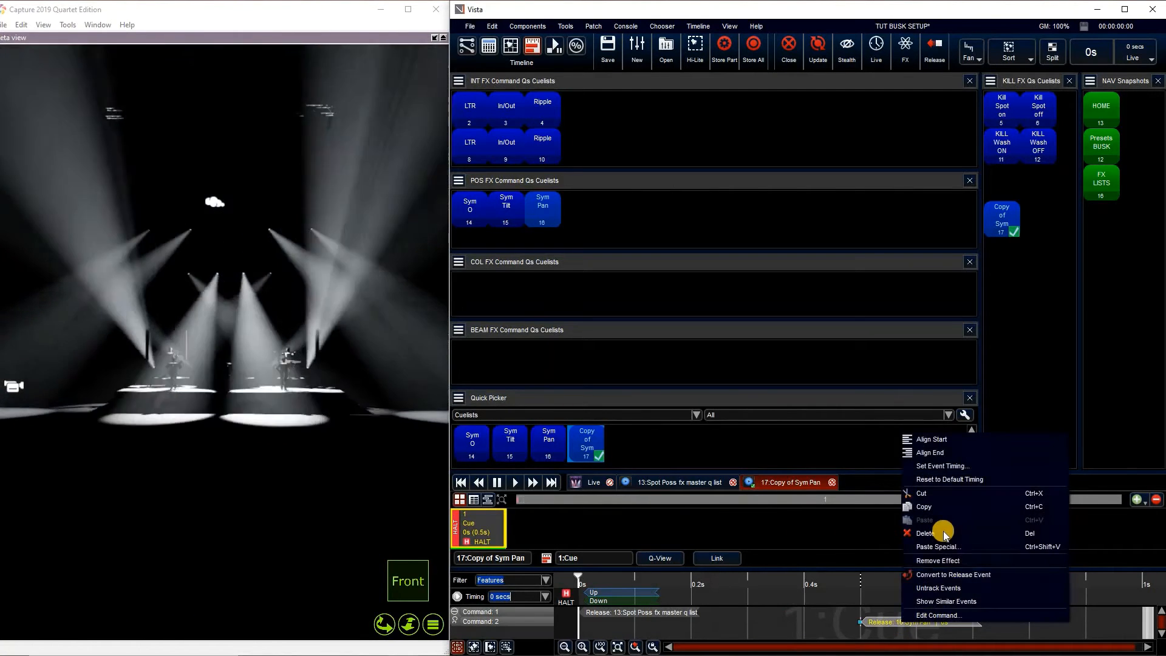
left_click(1002, 532)
left_click(1011, 225)
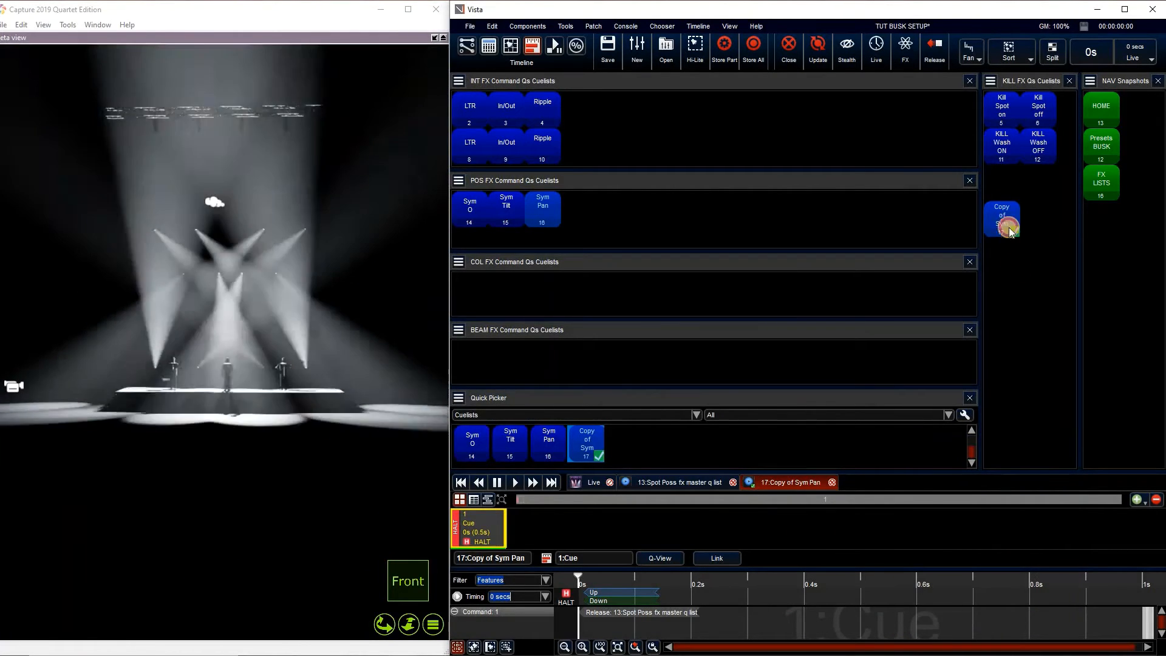
left_click(1032, 396)
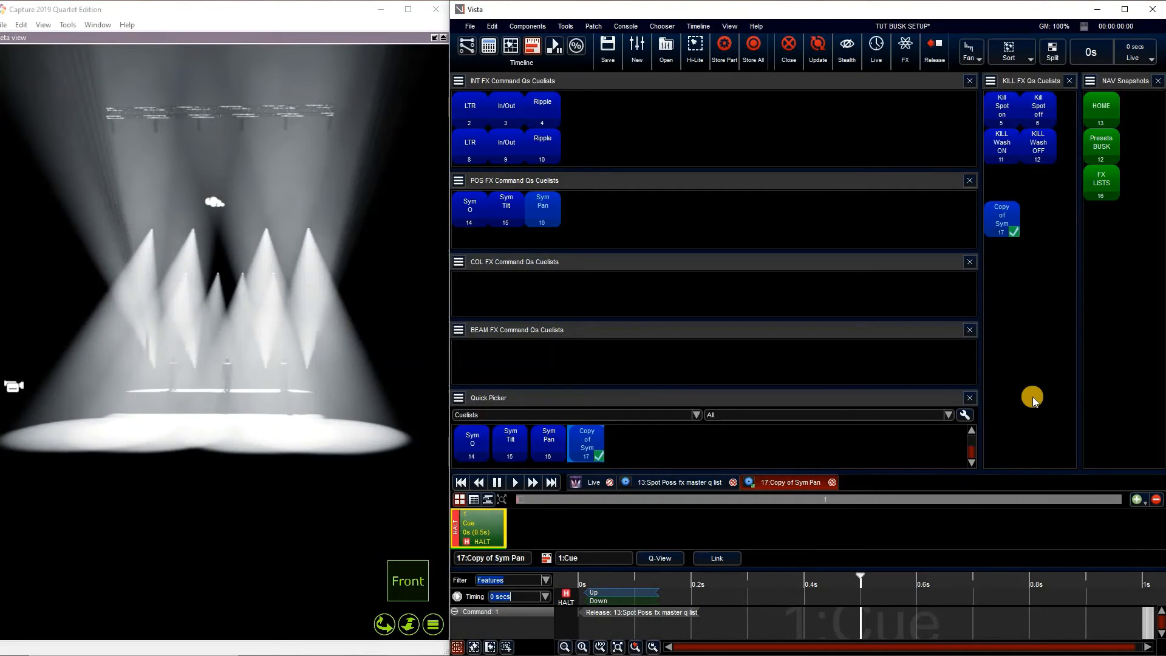
Step: Rename cuelist 17 to KILL Spot Poss
right_click(1011, 216)
left_click(1025, 304)
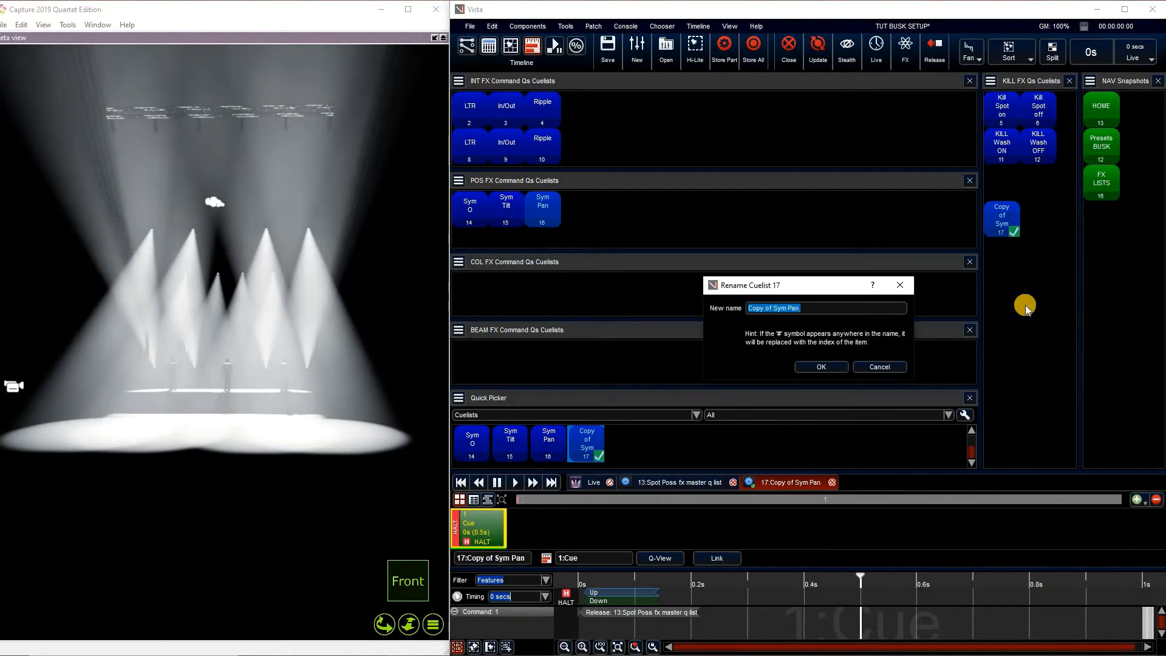
key("shift")
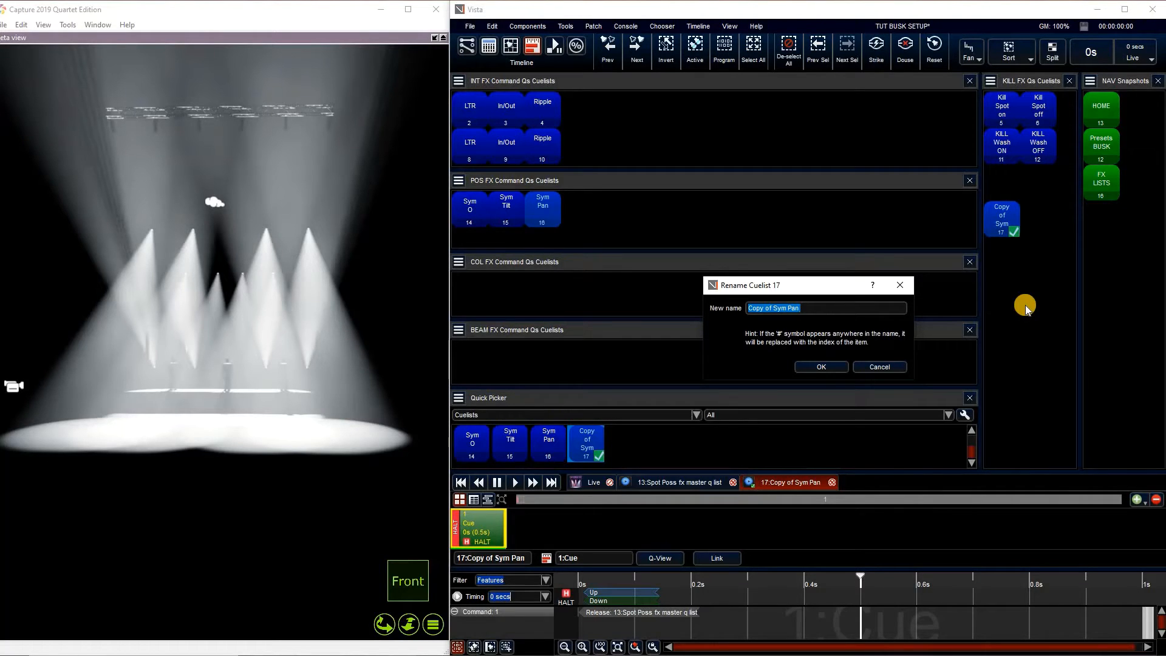
type("KILL Spot ")
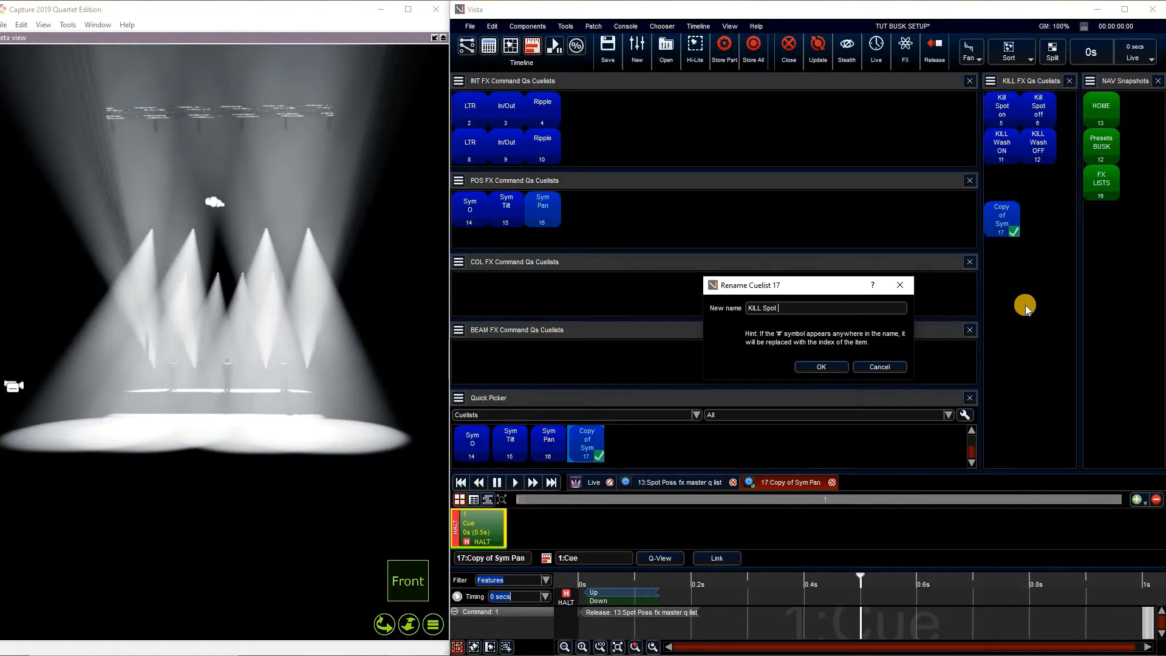
type("Poss")
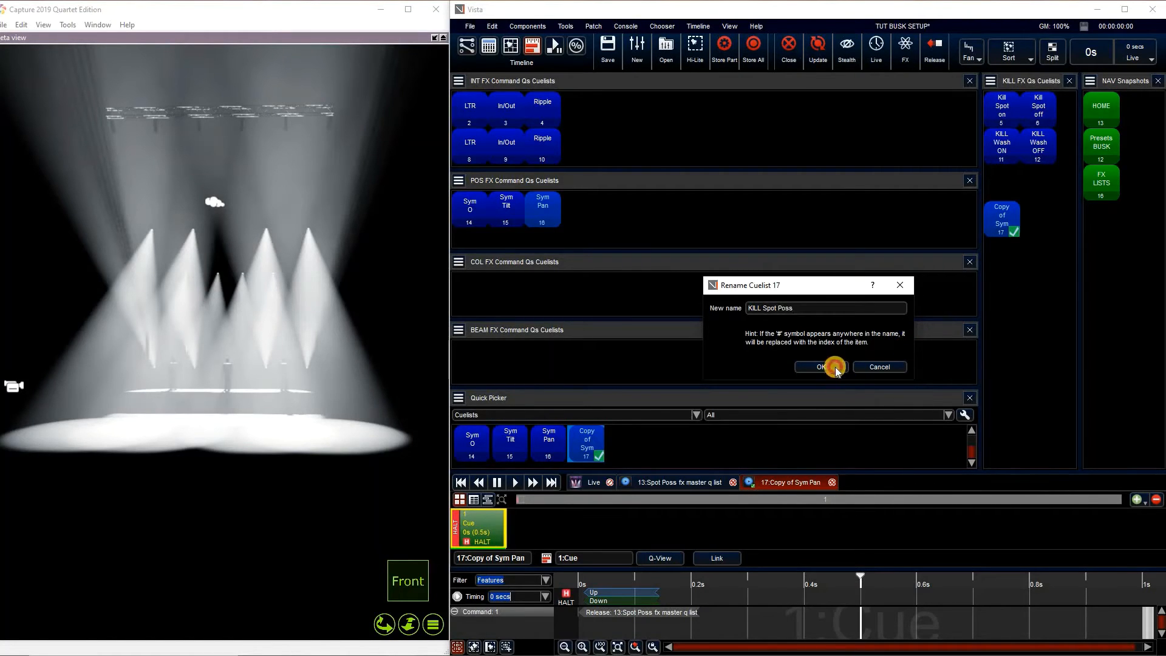
key("Return")
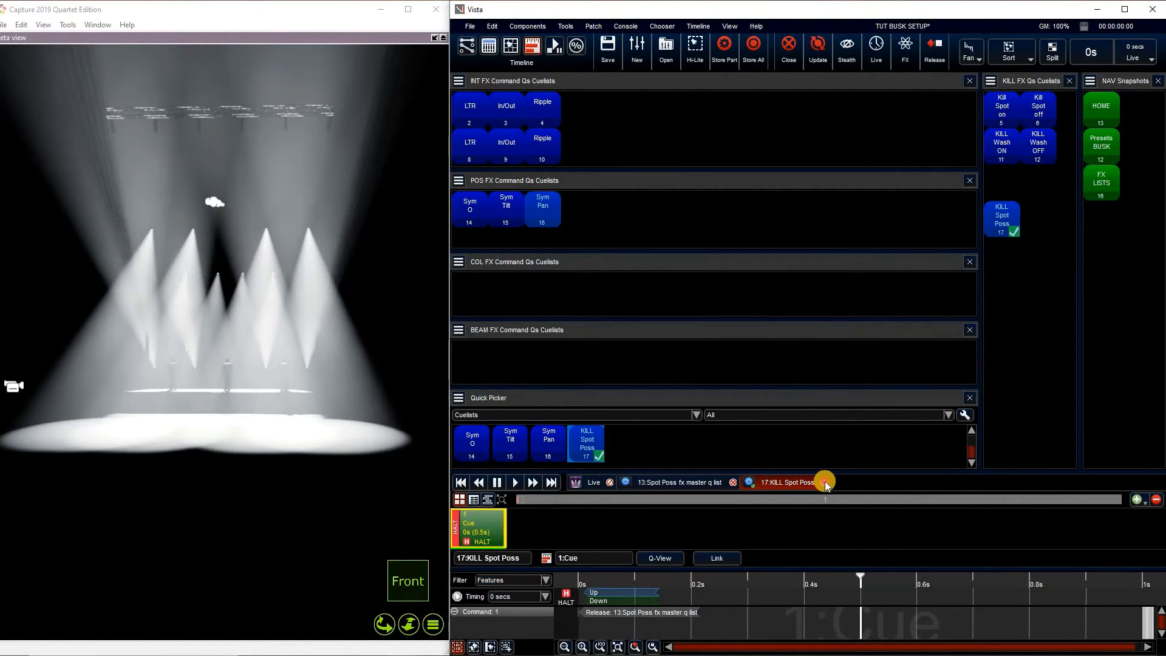
Step: Close the KILL Spot Poss cuelist, saving its changes and releasing it, and reopen it for editing
left_click(812, 388)
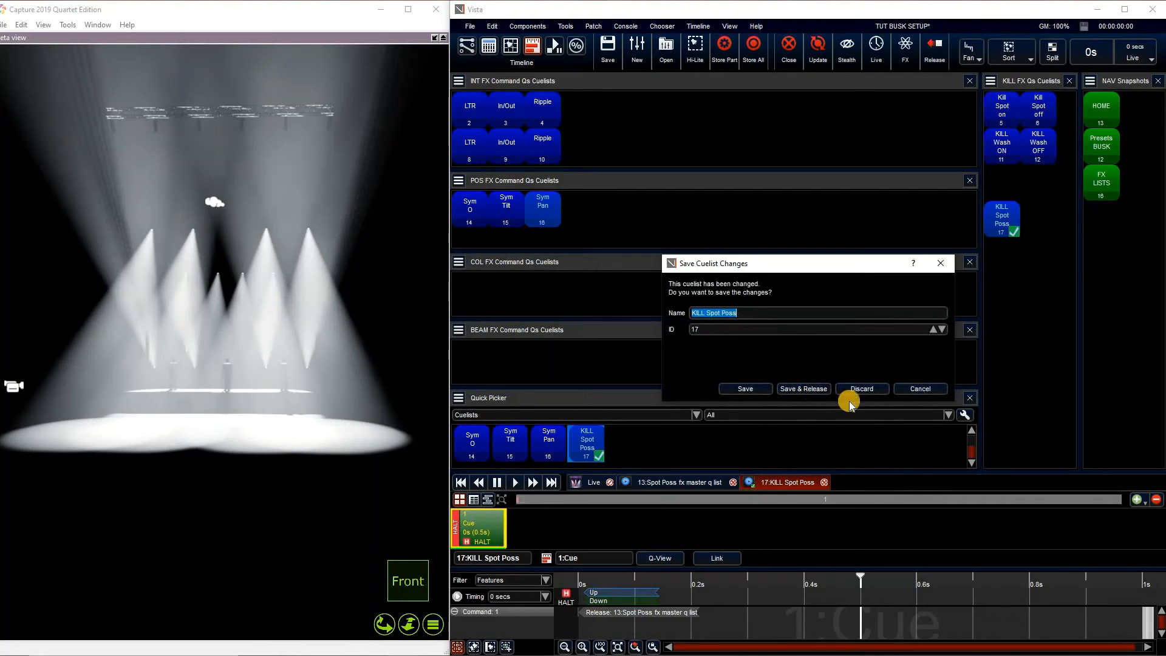
right_click(1008, 227)
left_click(1025, 232)
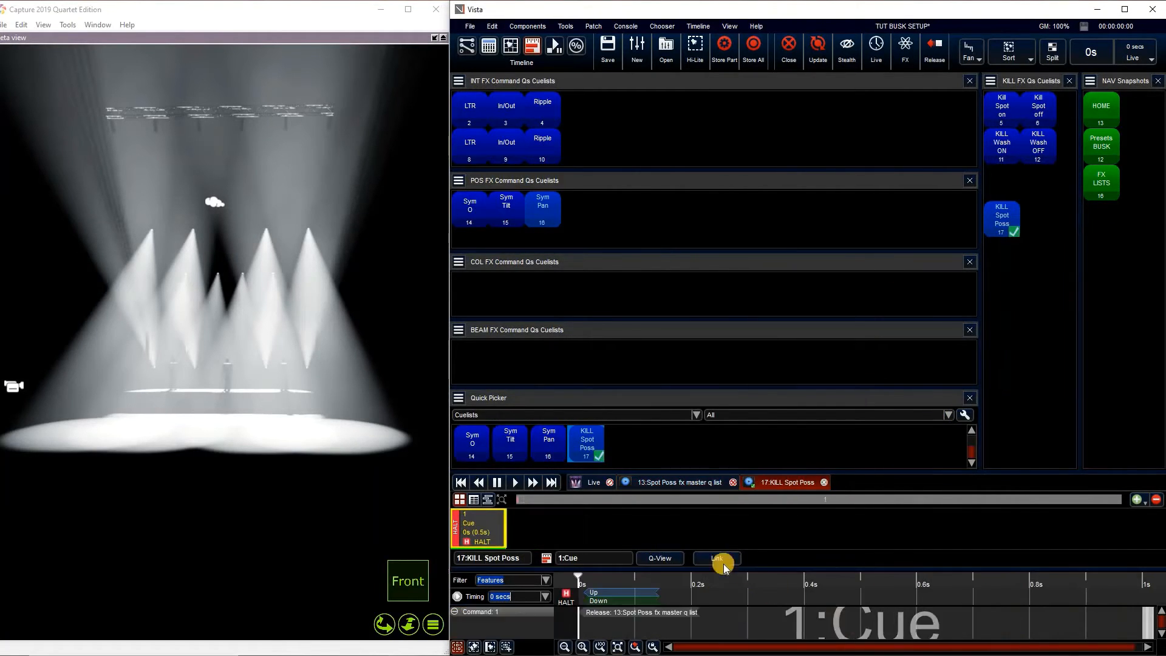
Step: Insert a Release command targeting 17:KILL Spot Poss into its own cue so the cuelist releases itself
left_click(751, 132)
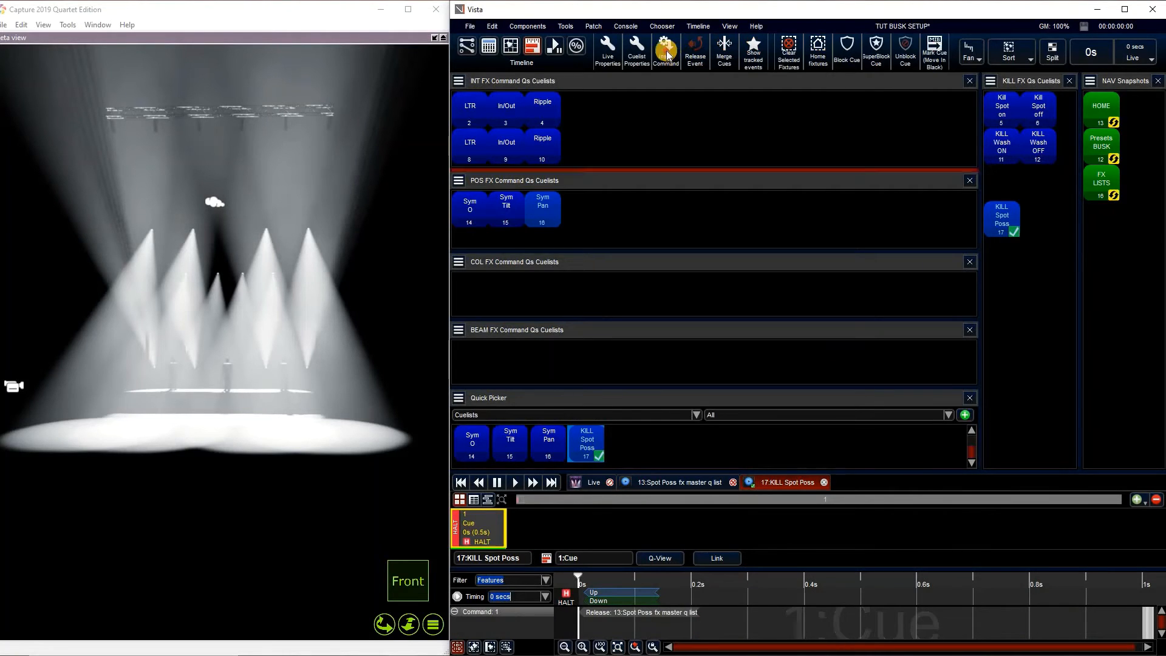
key("shift+F3")
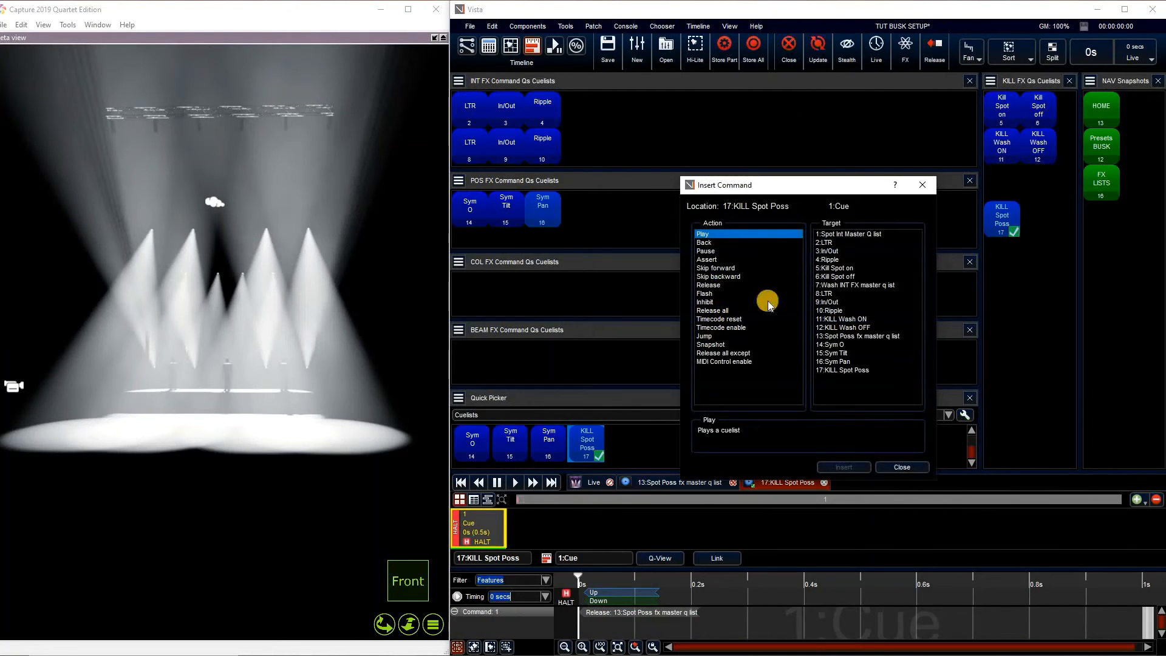
key("r")
left_click(872, 371)
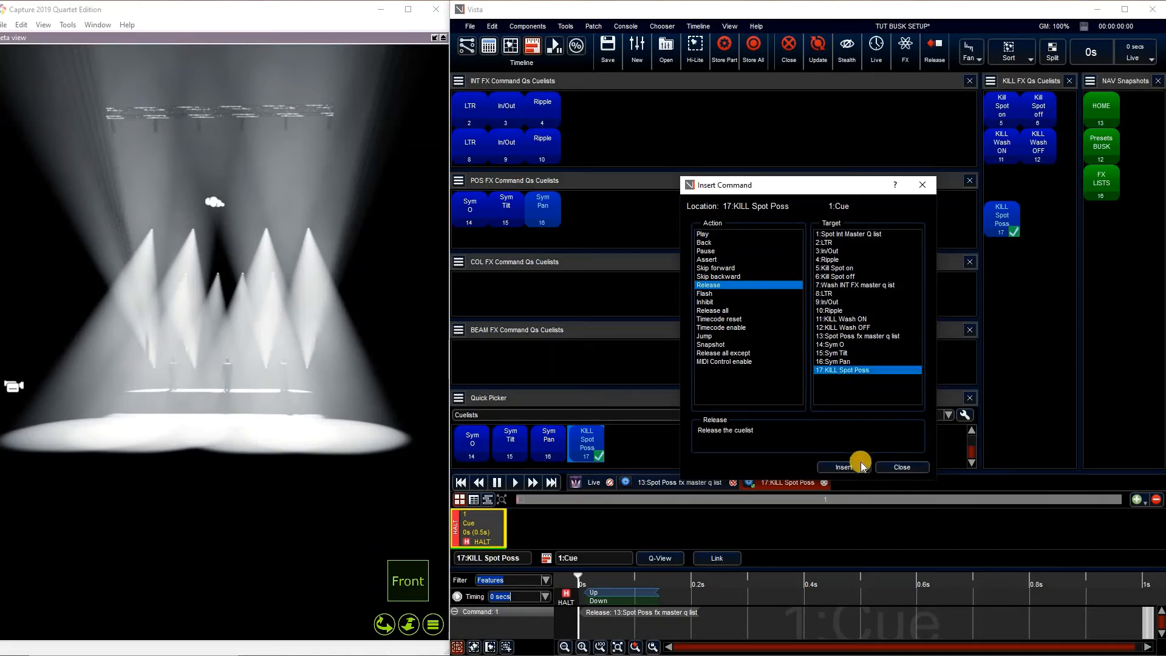
left_click(910, 467)
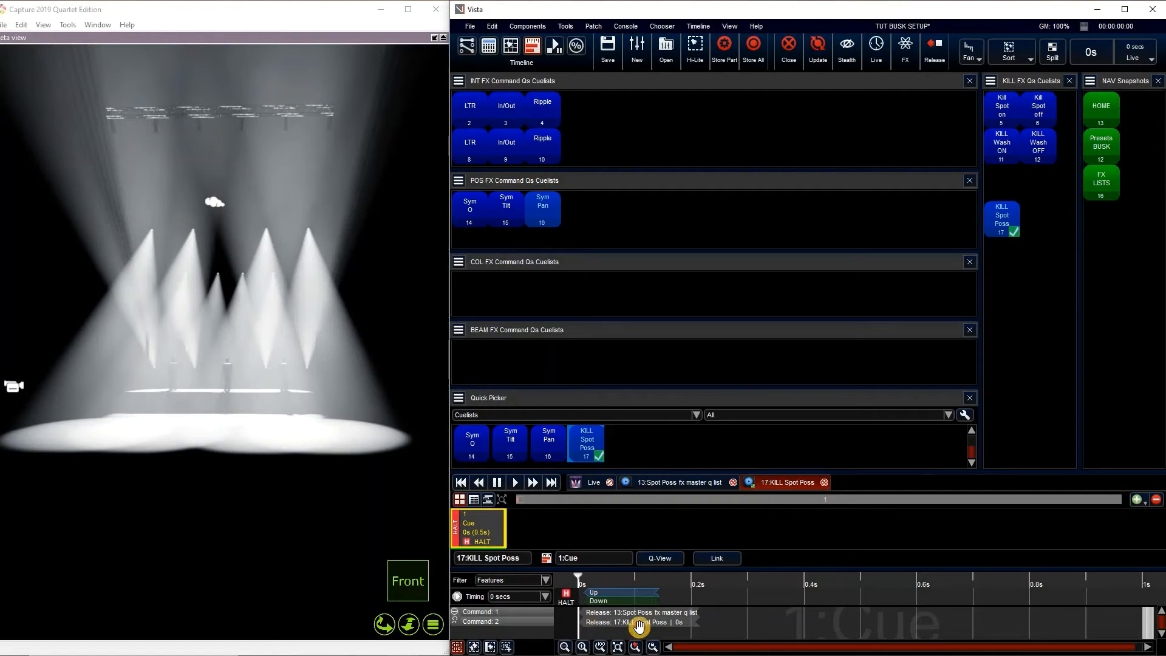
Step: Delay the self-release command in KILL Spot Poss to about 0.1 s and save both that cuelist and Spot Poss fx master q list
left_click_drag(639, 626, 693, 626)
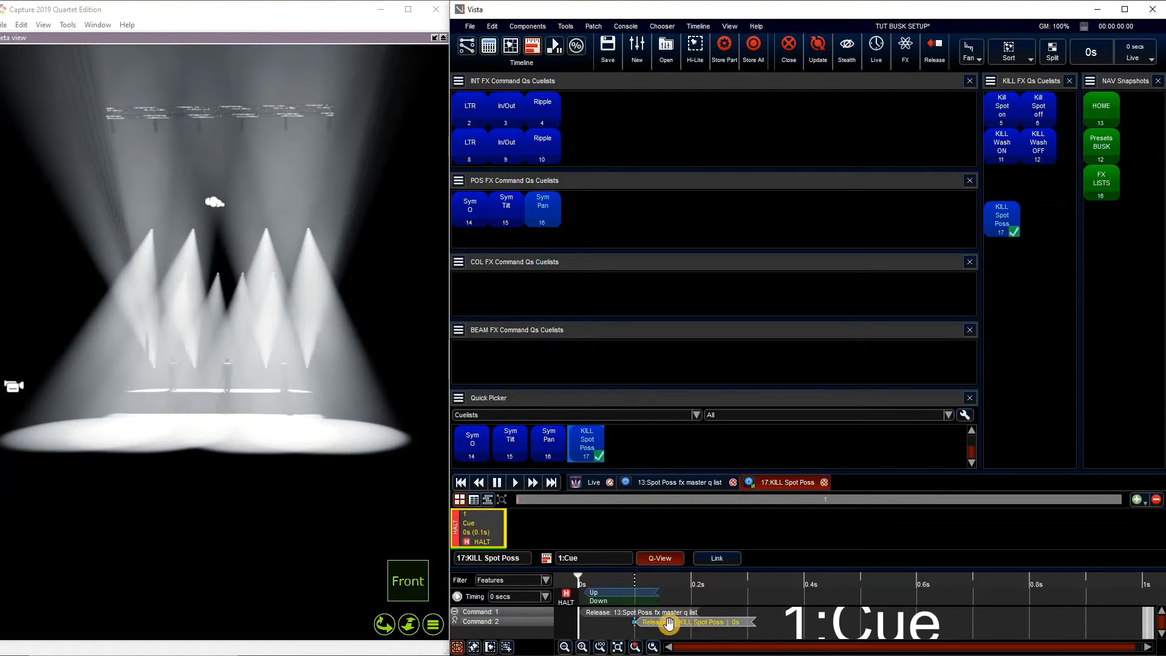
left_click(1002, 222)
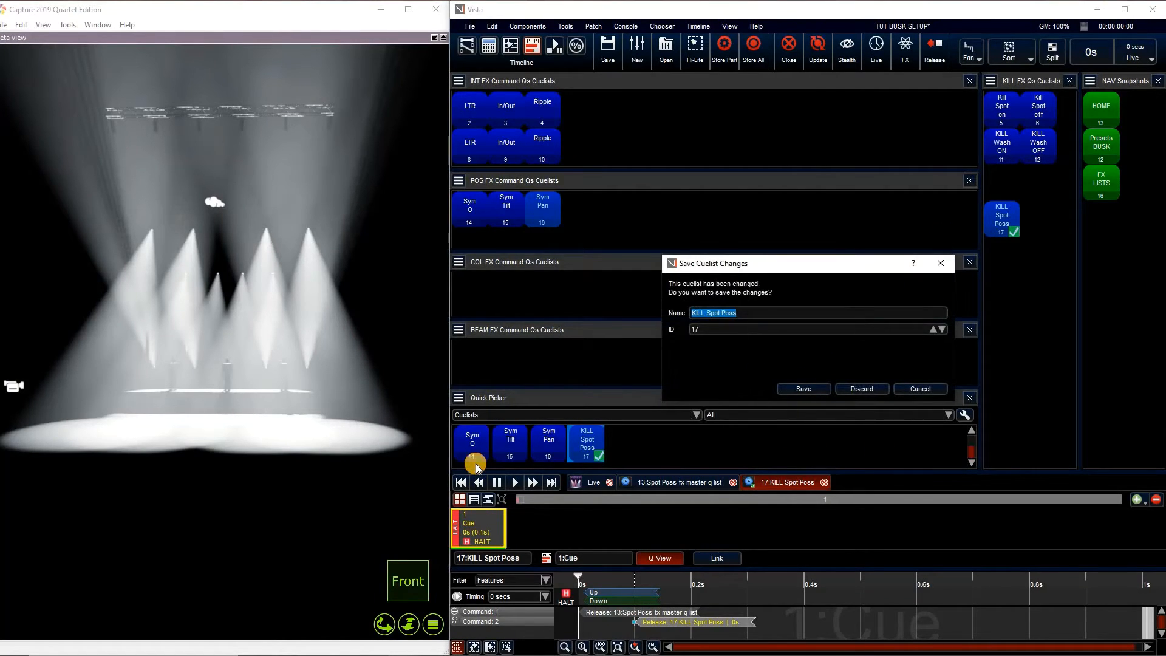
left_click(809, 390)
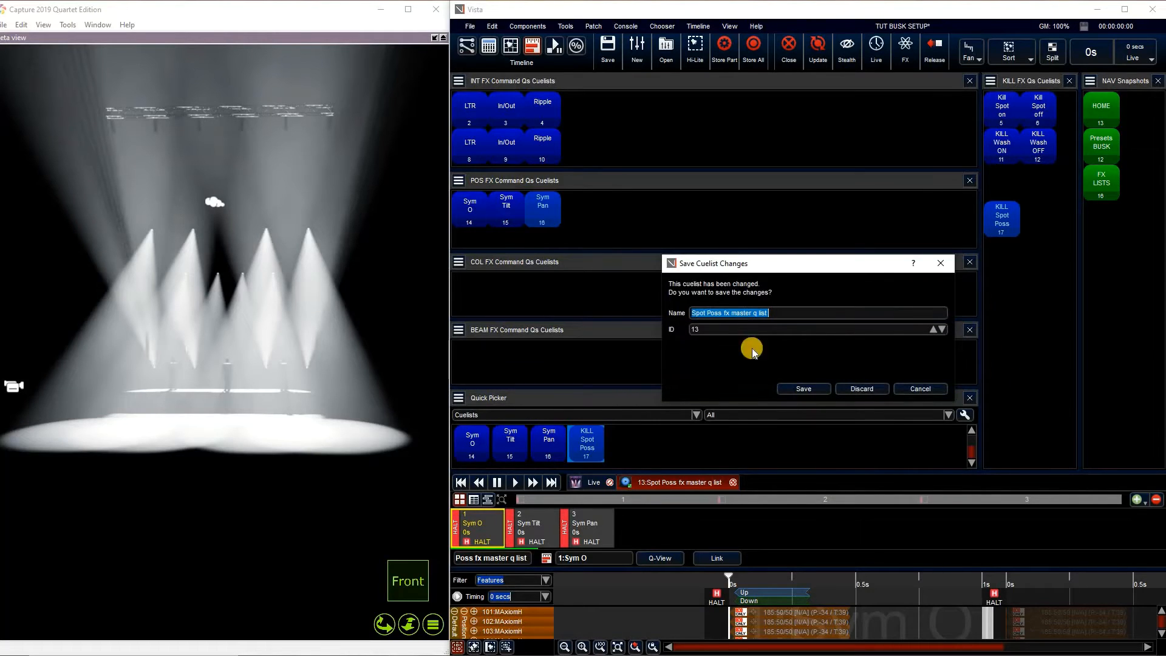
left_click(803, 389)
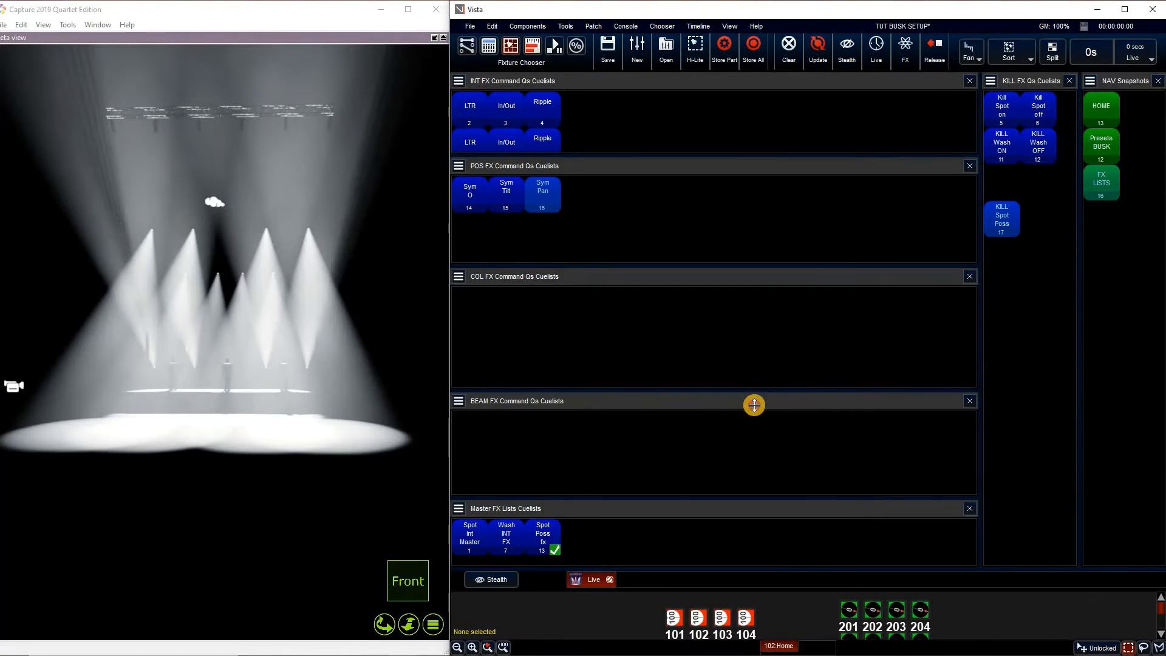
Step: Adjust the heights of the INT FX, POS FX, COL FX and BEAM FX command cuelist windows so all intensity cuelists show
left_click_drag(754, 405, 755, 408)
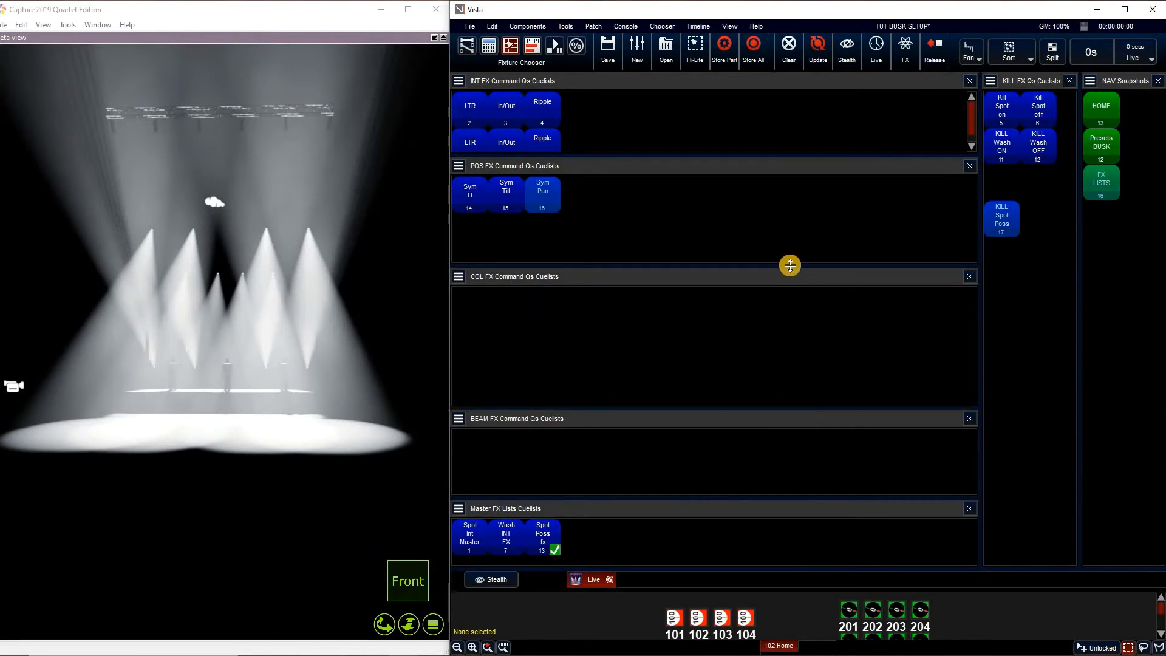
left_click_drag(788, 266, 783, 295)
left_click_drag(813, 153, 807, 175)
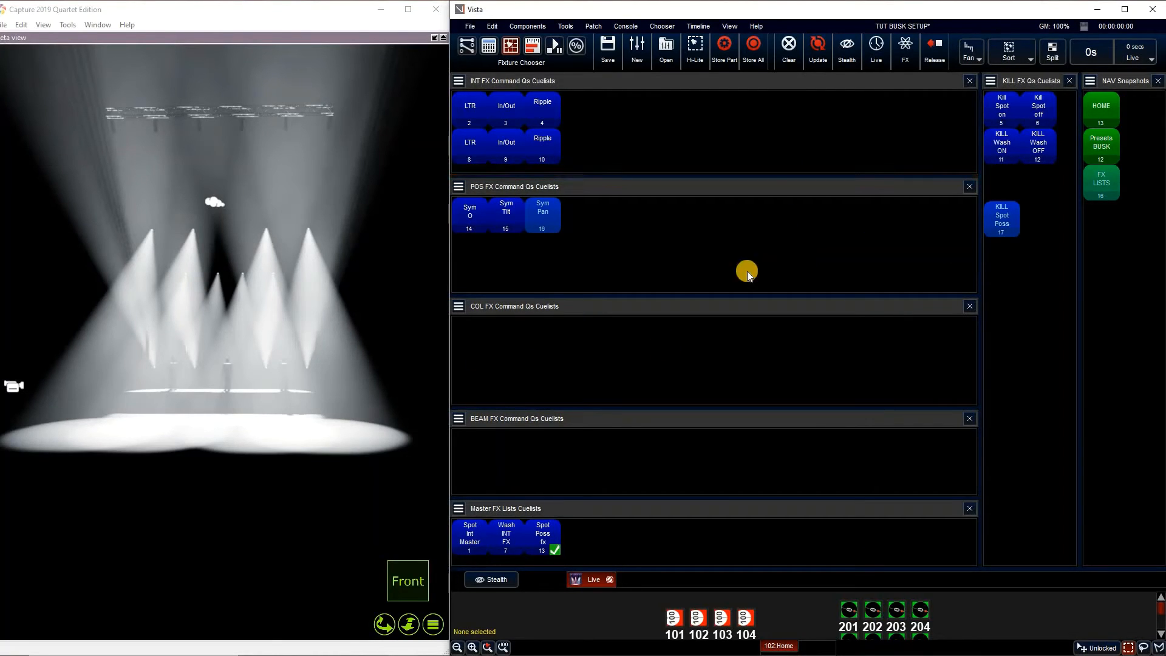
Step: Test the spot position effects by triggering Sym O and Sym Pan, and stop them with KILL Spot Poss
left_click(465, 213)
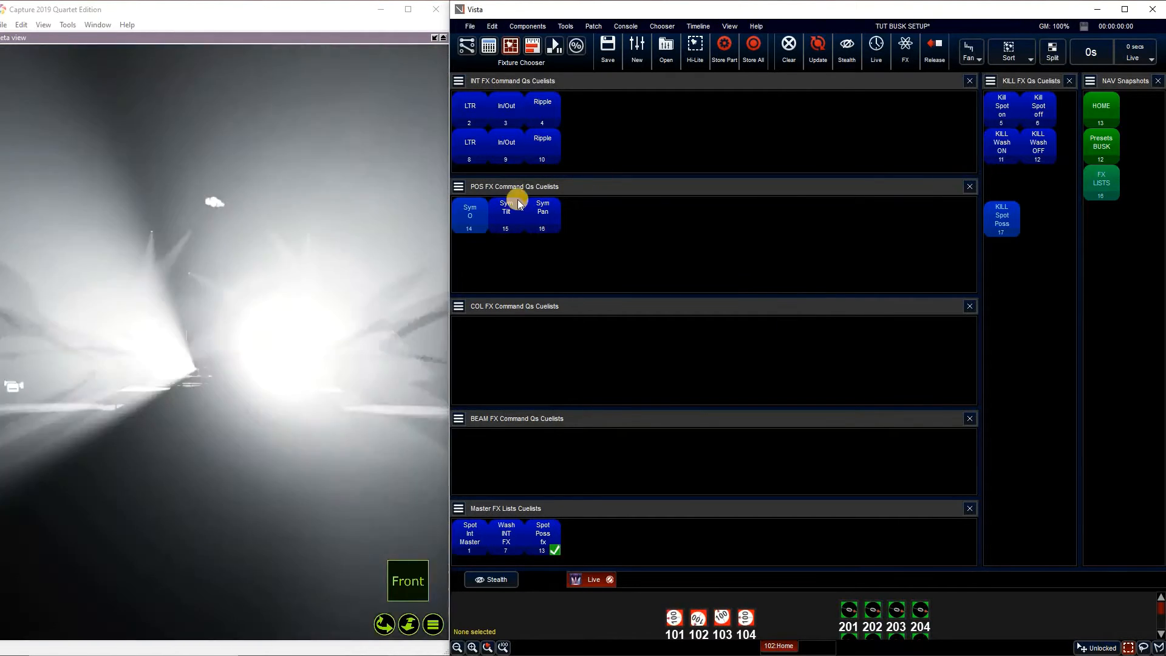
left_click(551, 216)
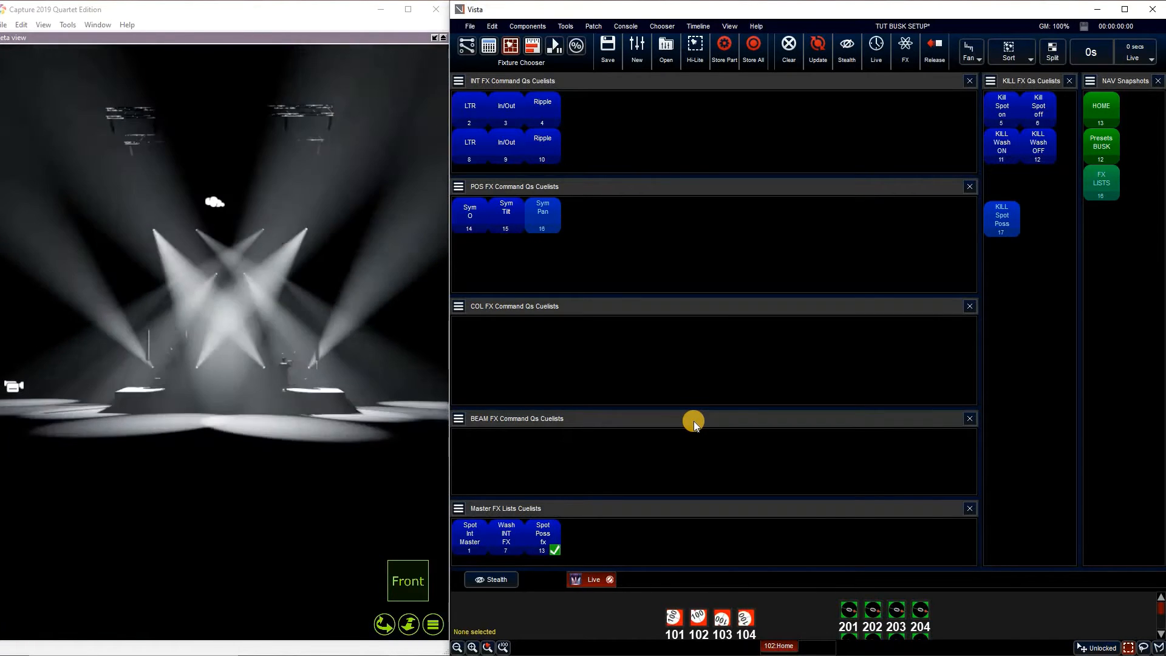
left_click(1011, 227)
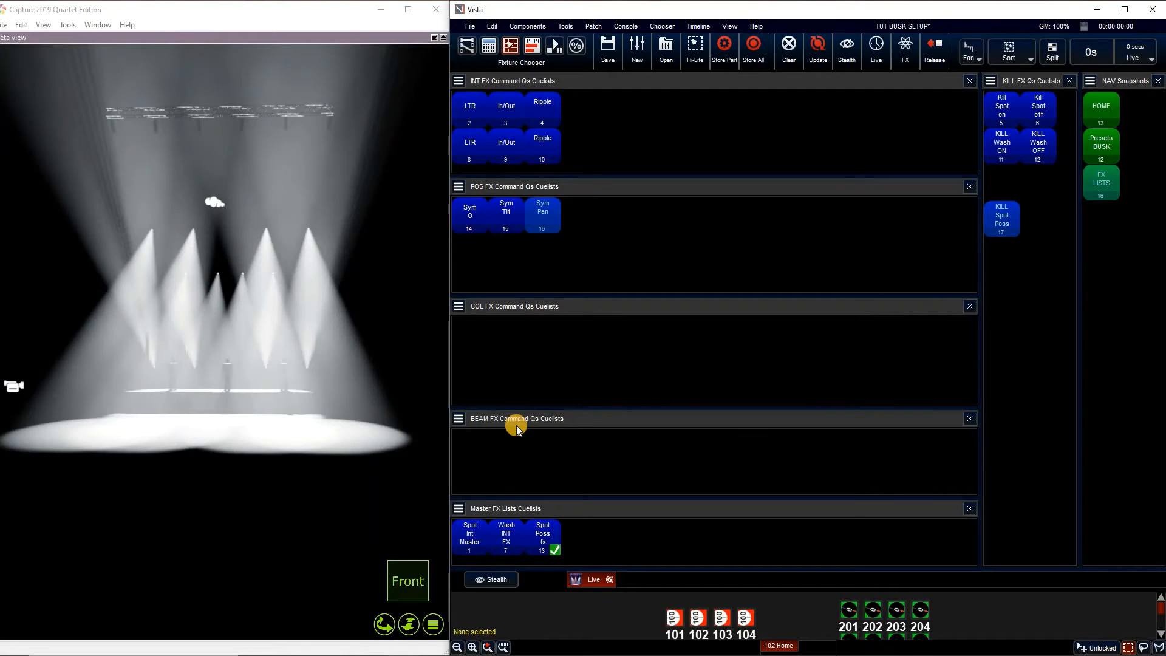
Step: Test the spot In/Out intensity effect alongside the position effects, using KILL Spot Poss and Kill Spot on
left_click(514, 117)
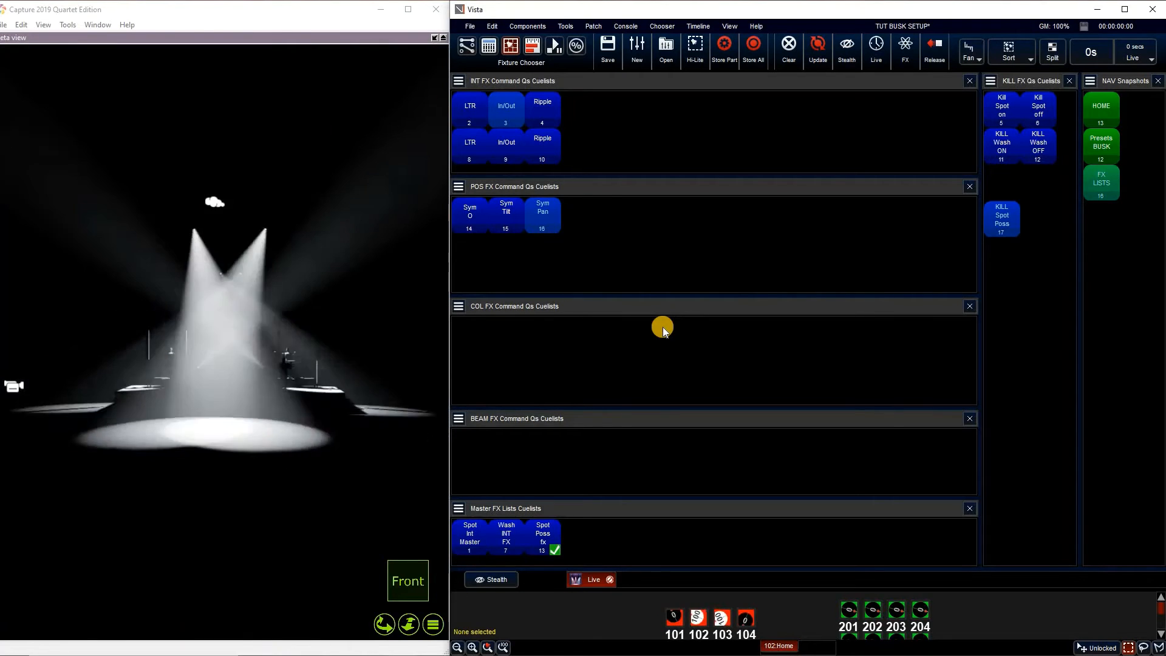
left_click(1002, 226)
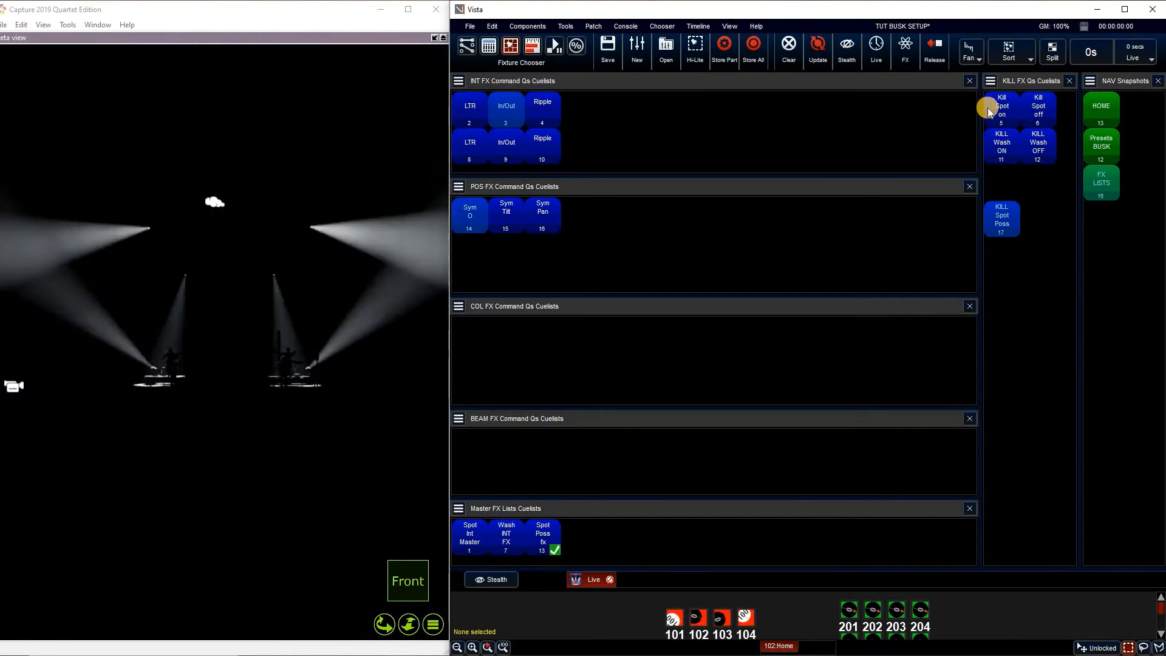
left_click(988, 107)
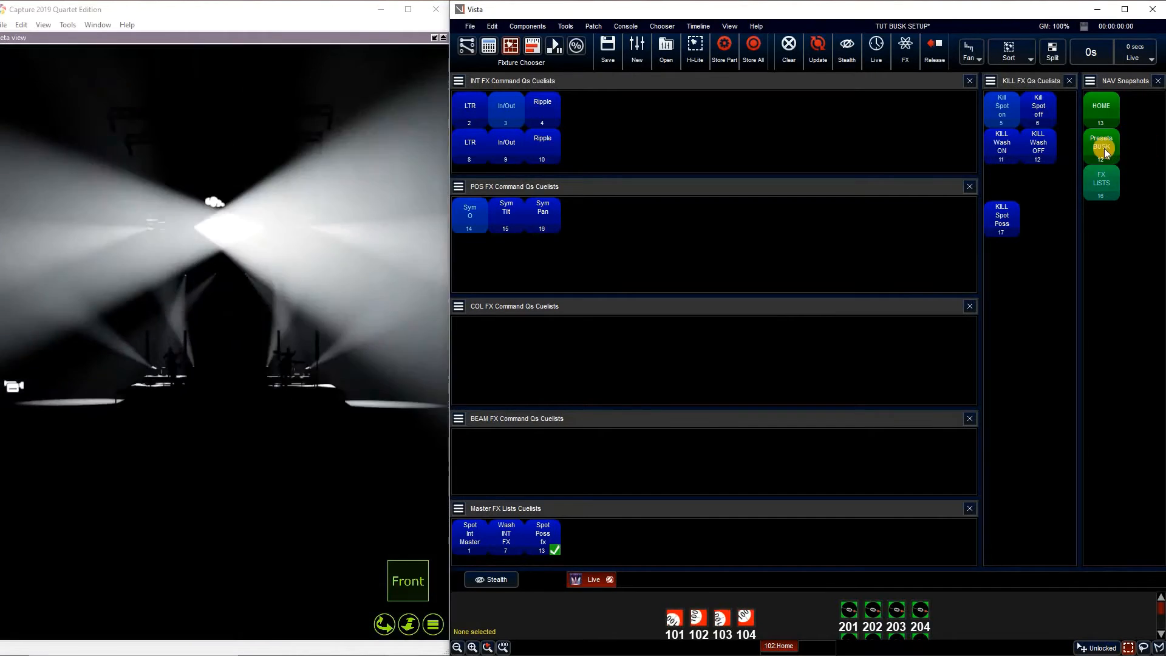
Step: Recall the Presets BUSK layout, select the SPOTS and Spot Mirror groups, and apply the UP and AUD position presets
left_click(1104, 149)
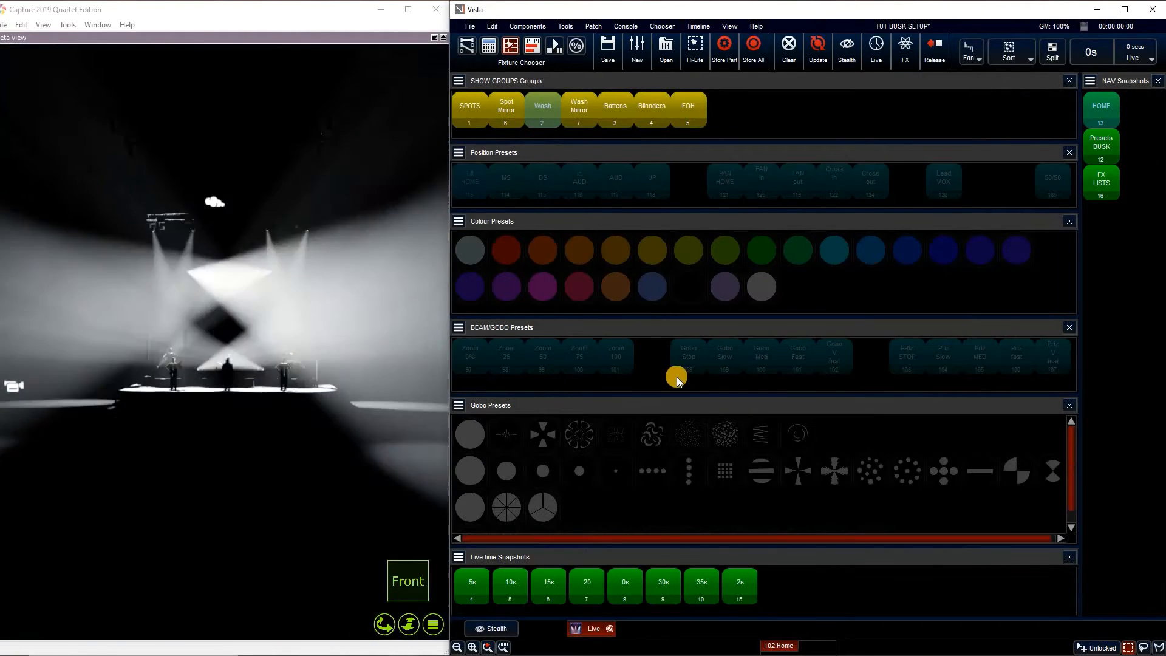
left_click(480, 121)
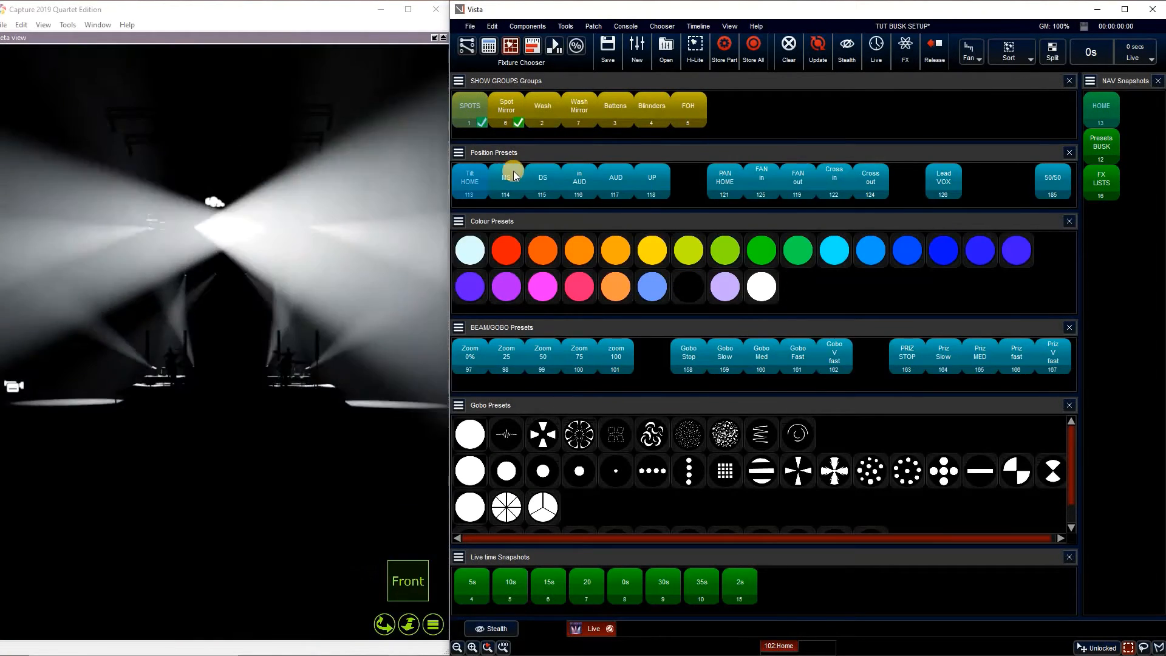
left_click(651, 178)
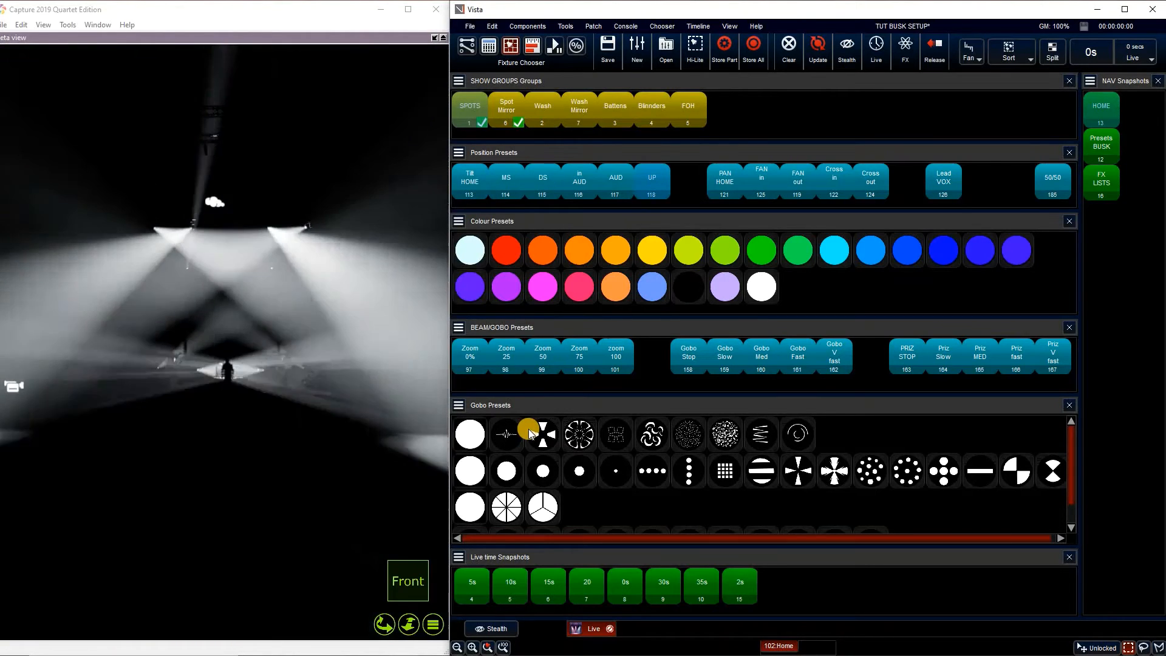
left_click(610, 182)
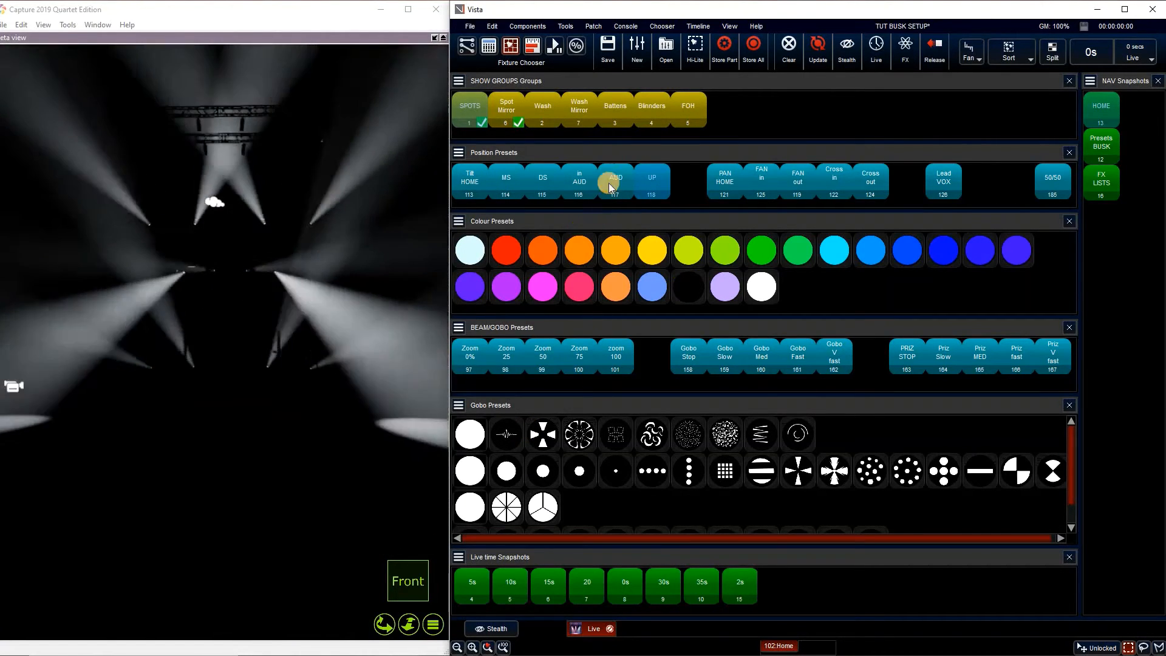
left_click(579, 366)
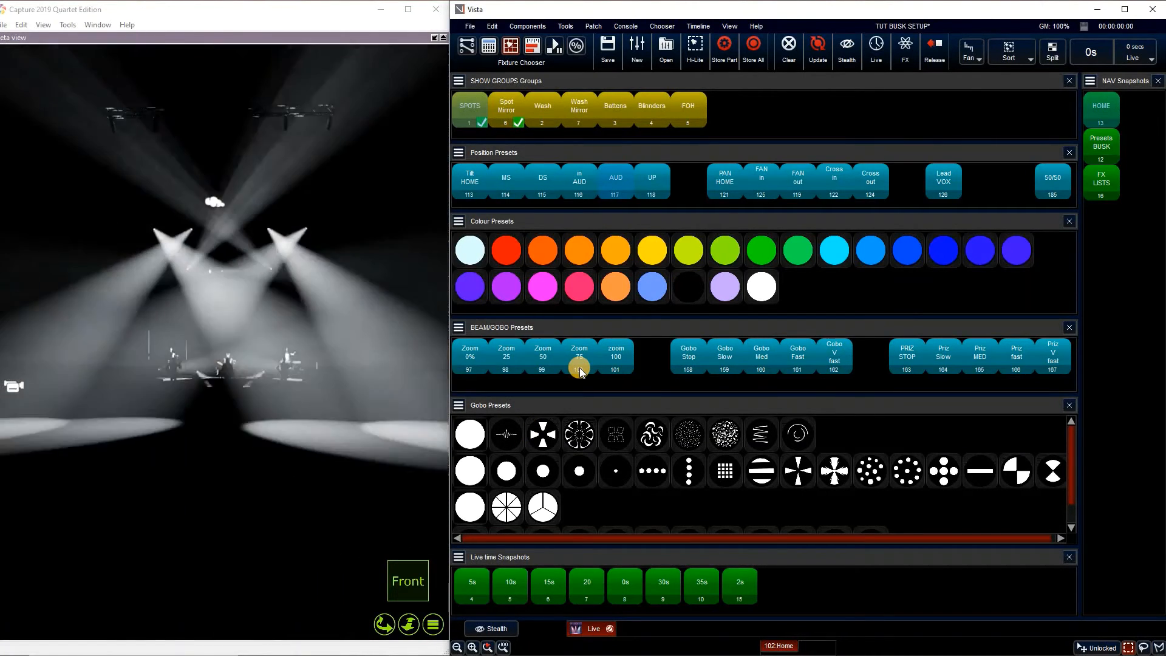
Step: Return to the effect lists and run Sym Pan together with the spot Ripple intensity effect
left_click(1101, 147)
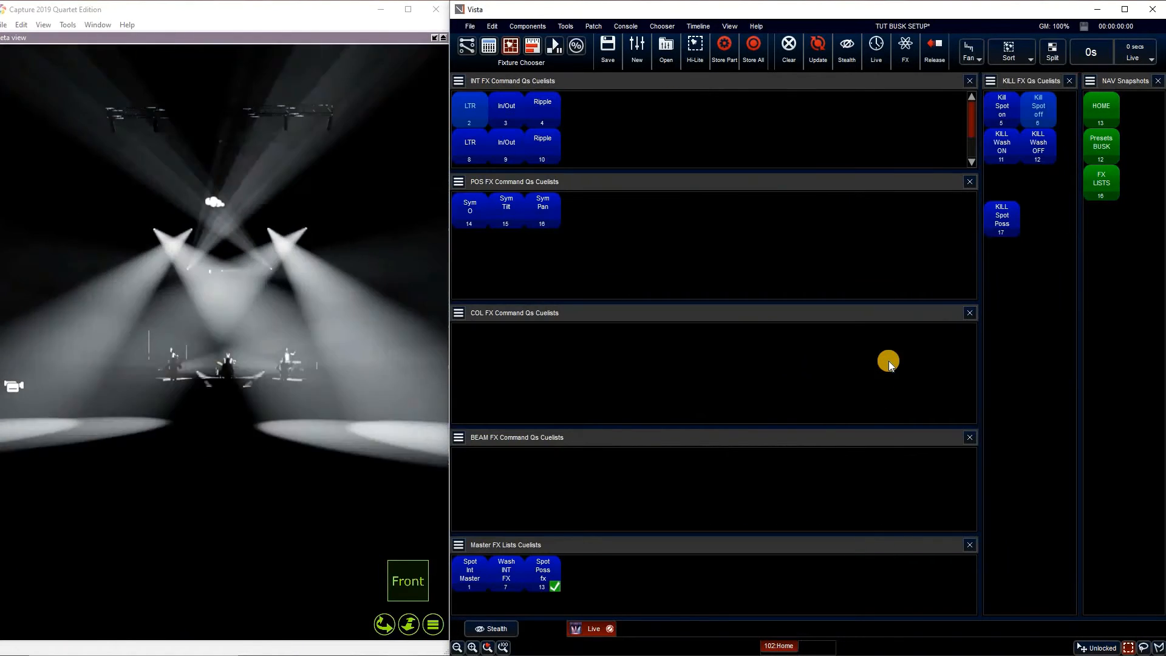
left_click(542, 208)
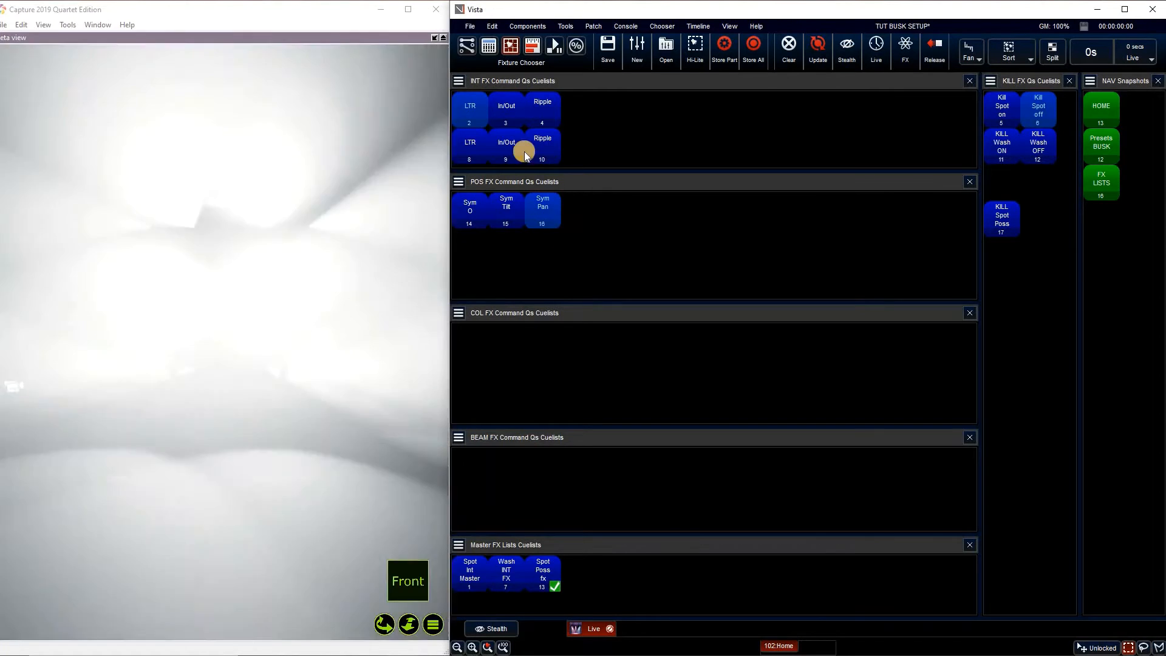
left_click(545, 205)
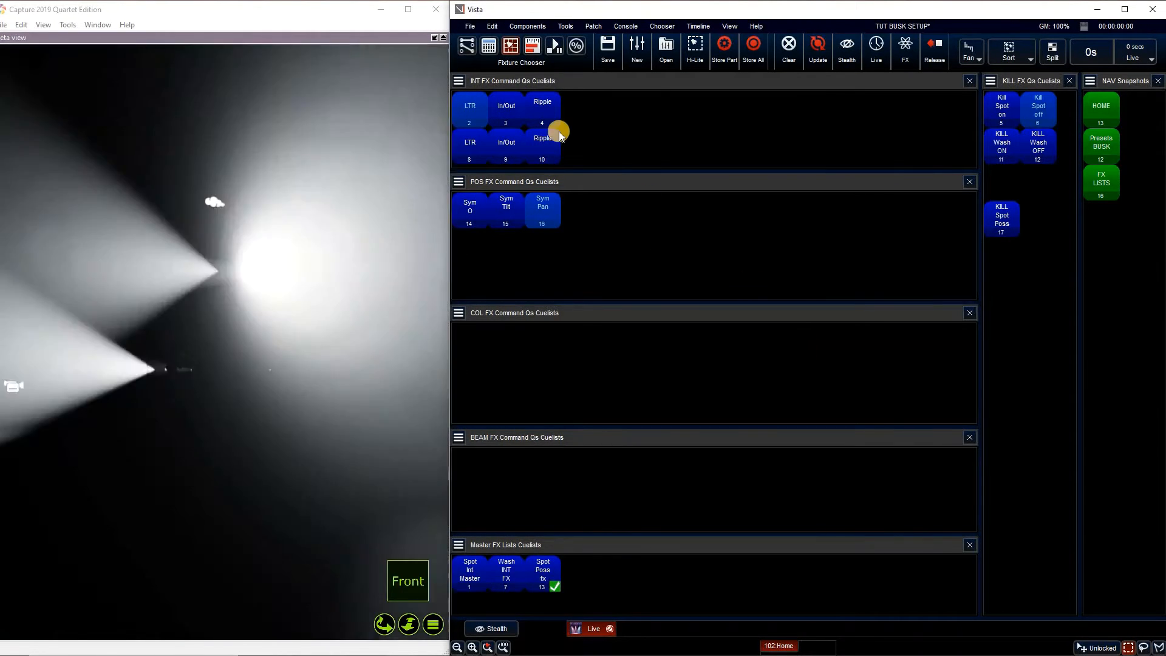
left_click(550, 119)
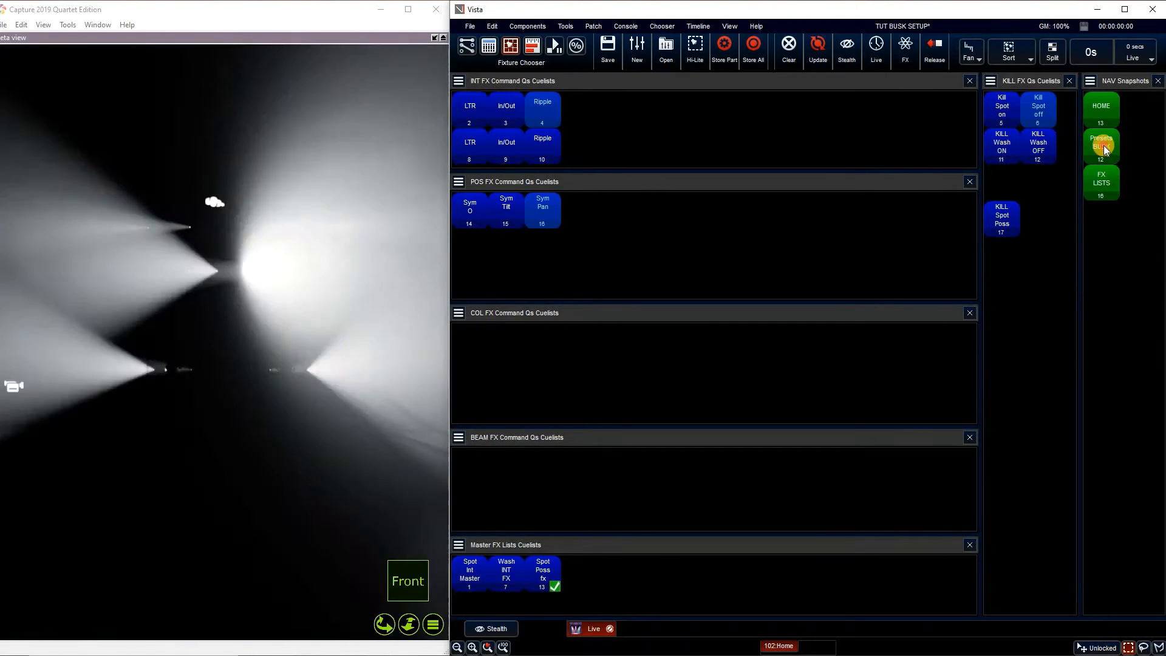
Step: Apply the 50/50 position preset to the spots and kill the running Sym Pan effect
left_click(1102, 148)
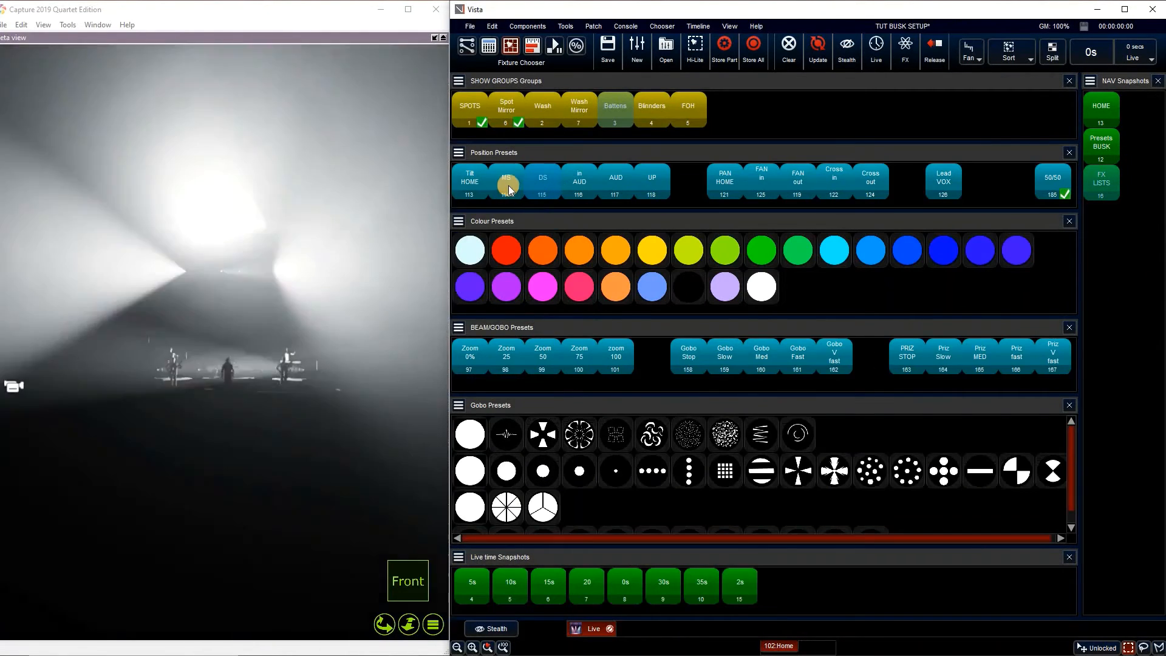
left_click(1041, 182)
left_click(1011, 251)
left_click(944, 356)
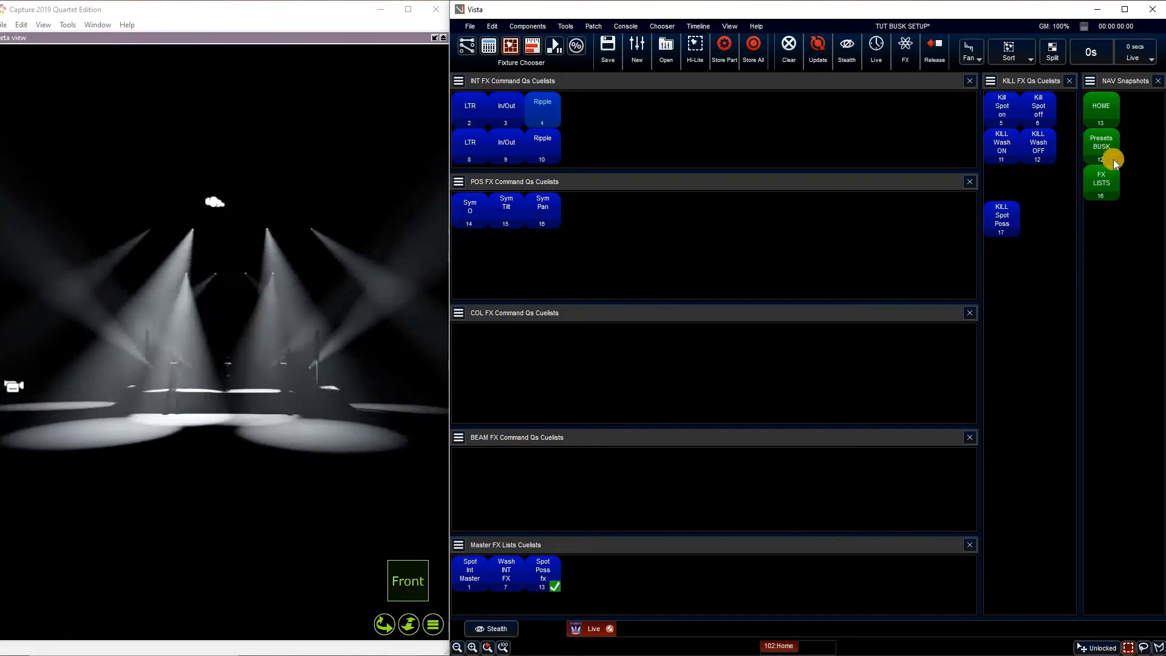
Step: Recall the Presets BUSK layout and give the spots the red colour preset and the Zoom 0% preset
left_click(1113, 159)
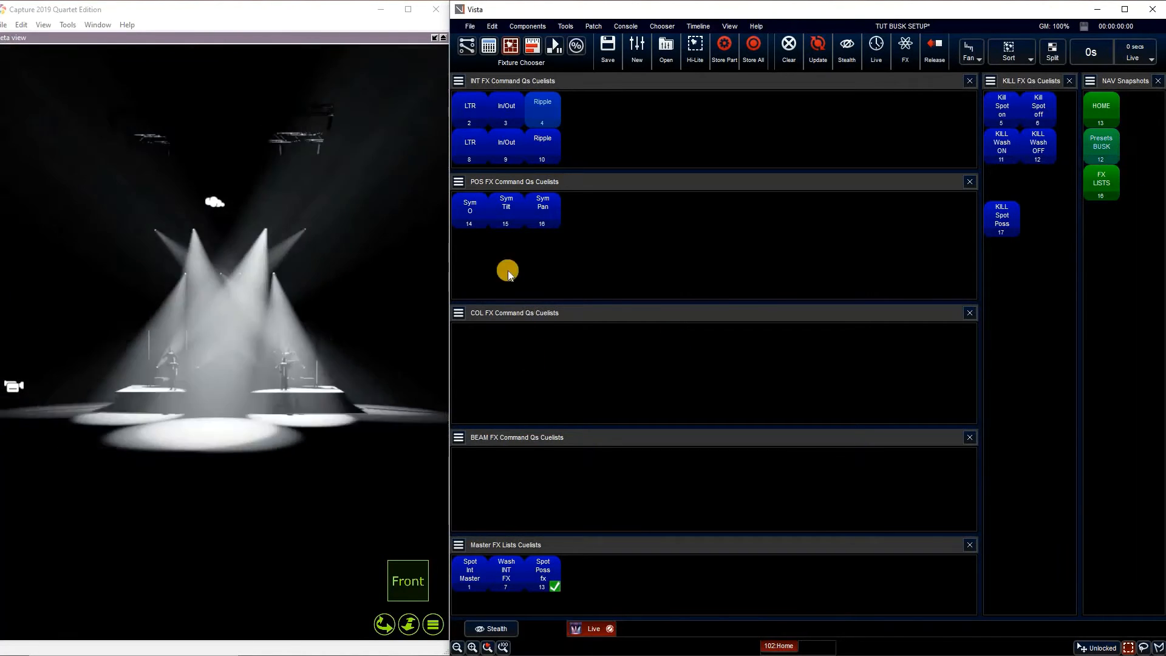
left_click(507, 258)
left_click(479, 350)
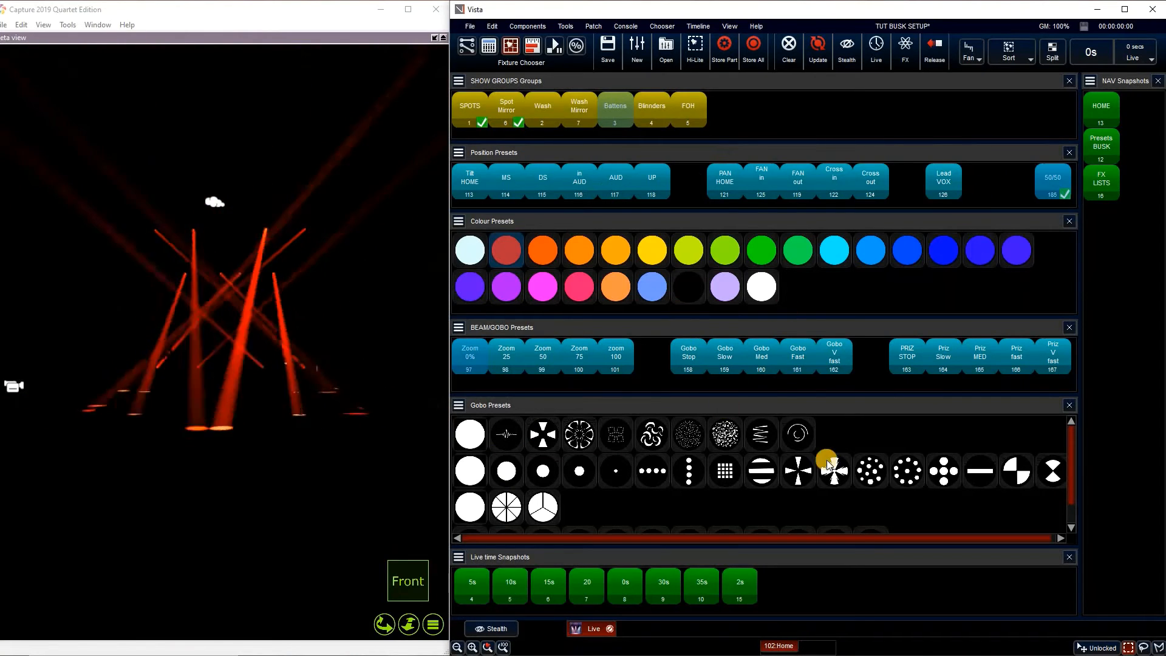
Step: Apply the ring-shaped gobo, Zoom 25 and the pale white colour to the spots, and kill their running effects
left_click(578, 434)
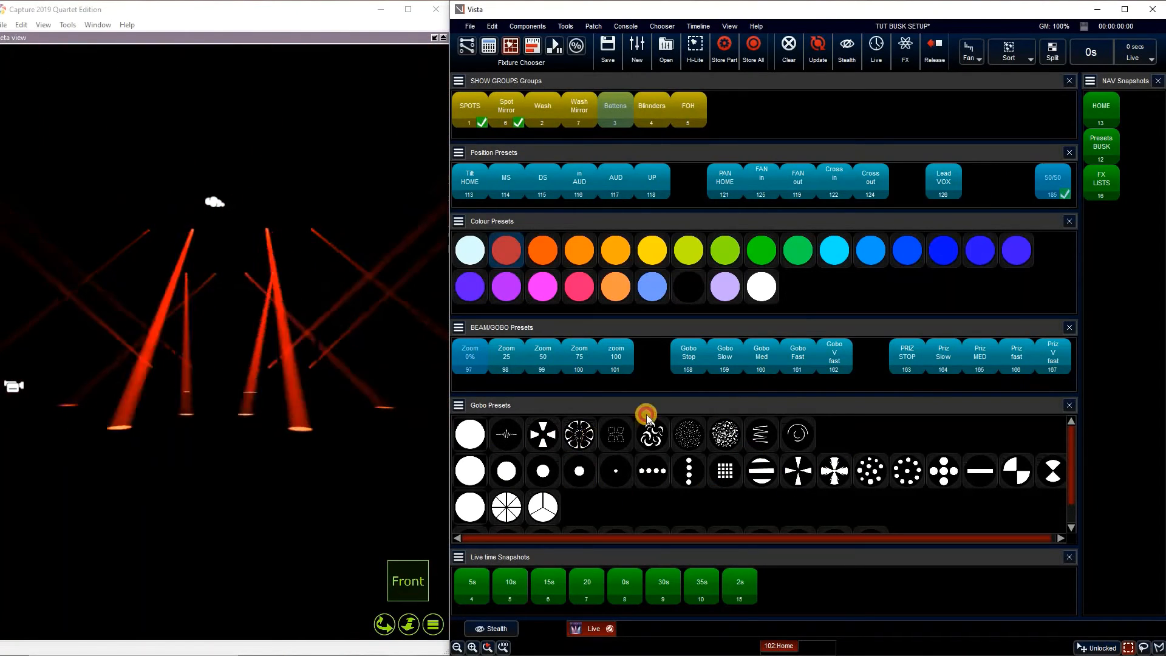
left_click(521, 362)
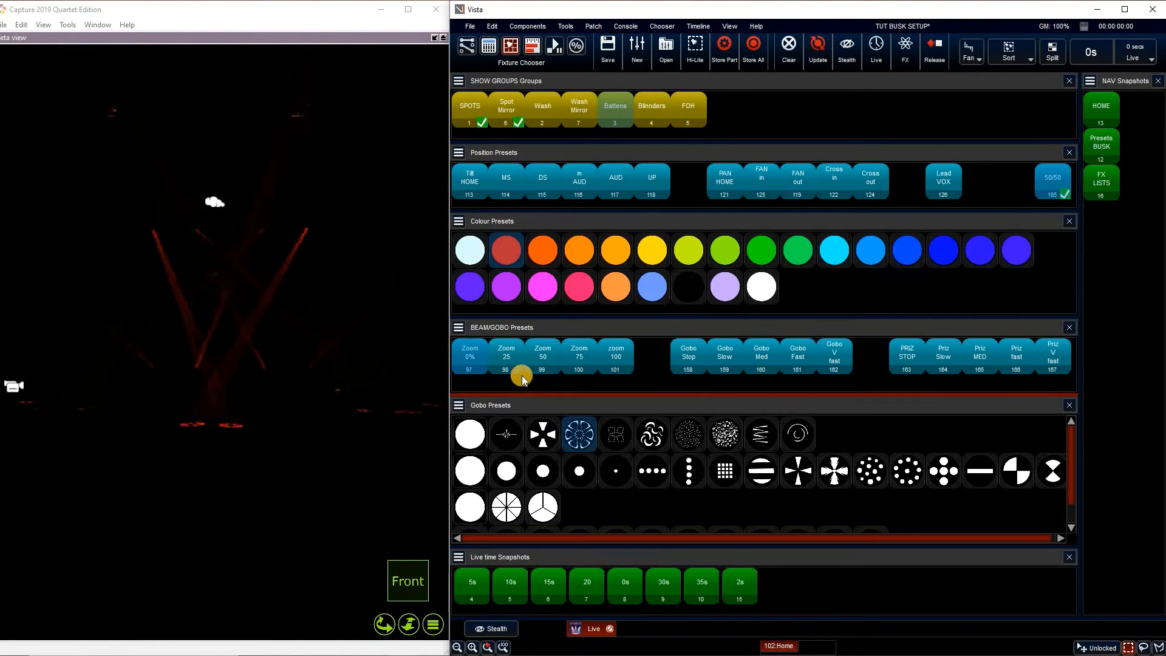
left_click(460, 257)
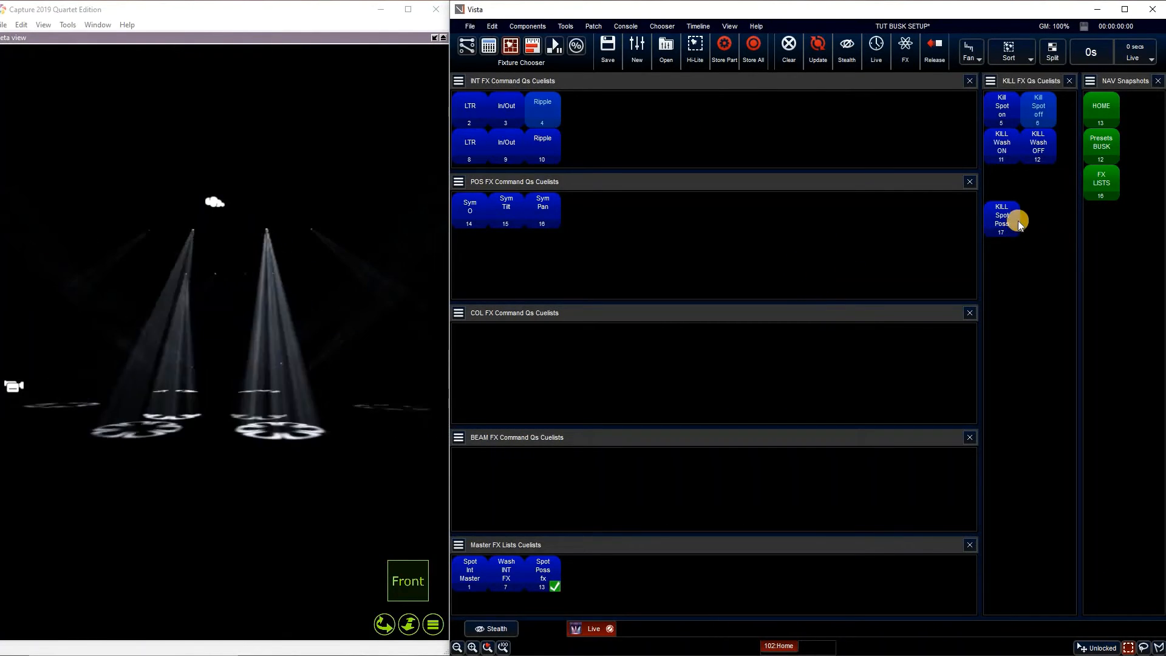
left_click(1001, 146)
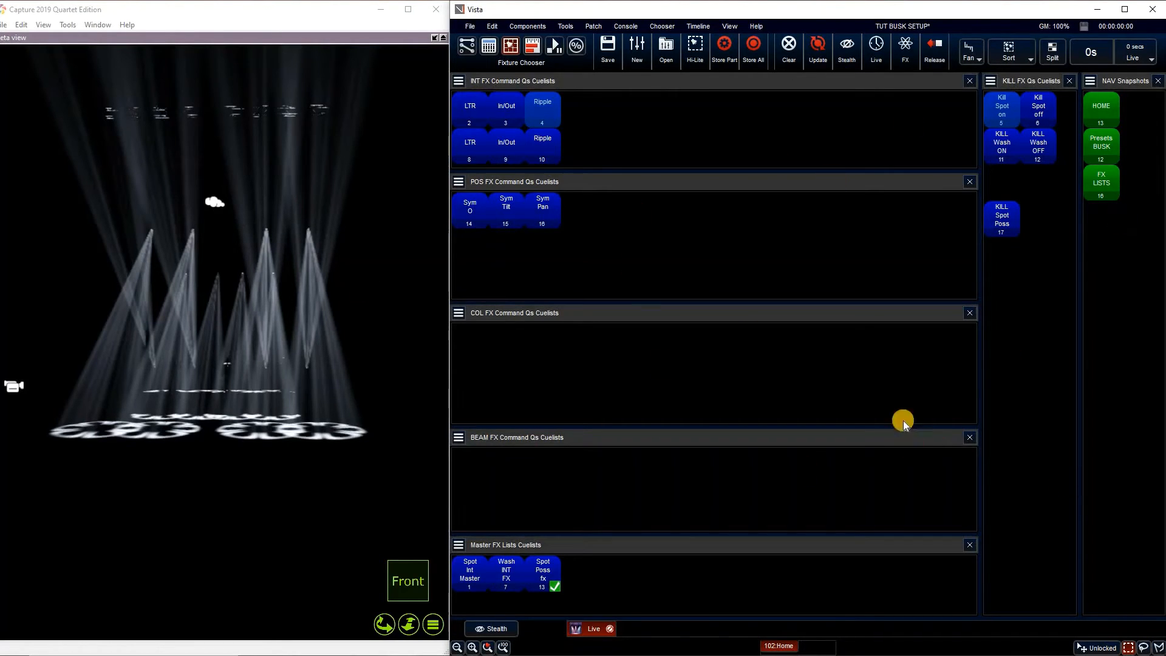
Step: Create a new cuelist named KILL ALL FX near the lower end of the KILL FX Qs window
right_click(1002, 576)
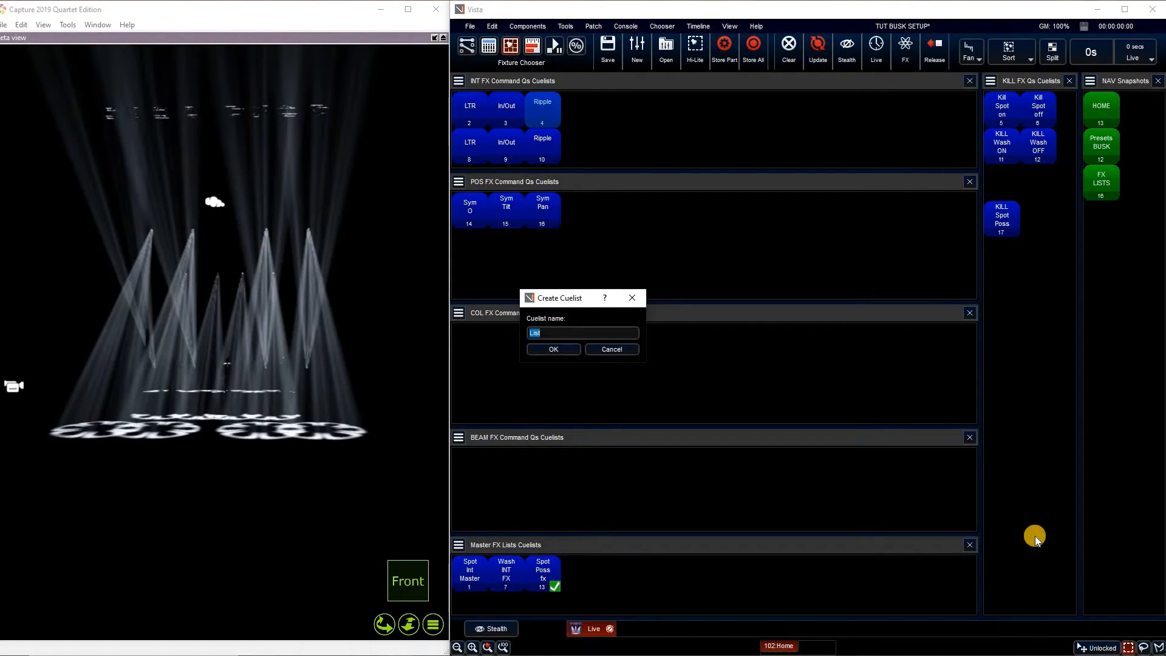
key("shift")
type("KILL ")
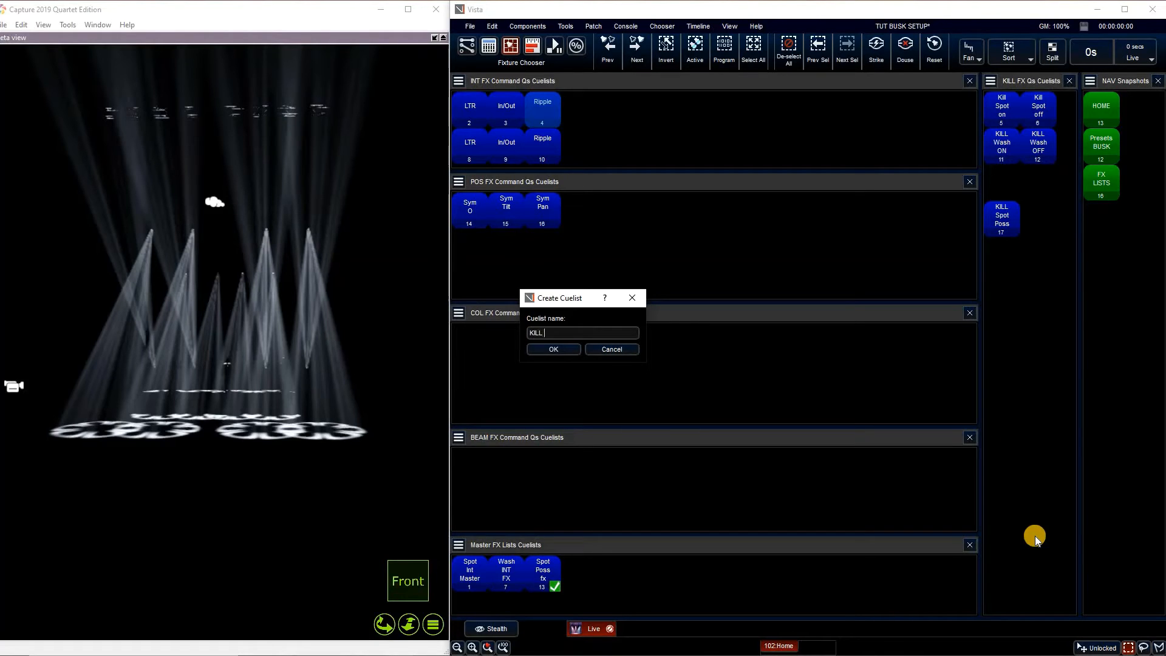
type("ALL FX")
left_click(544, 350)
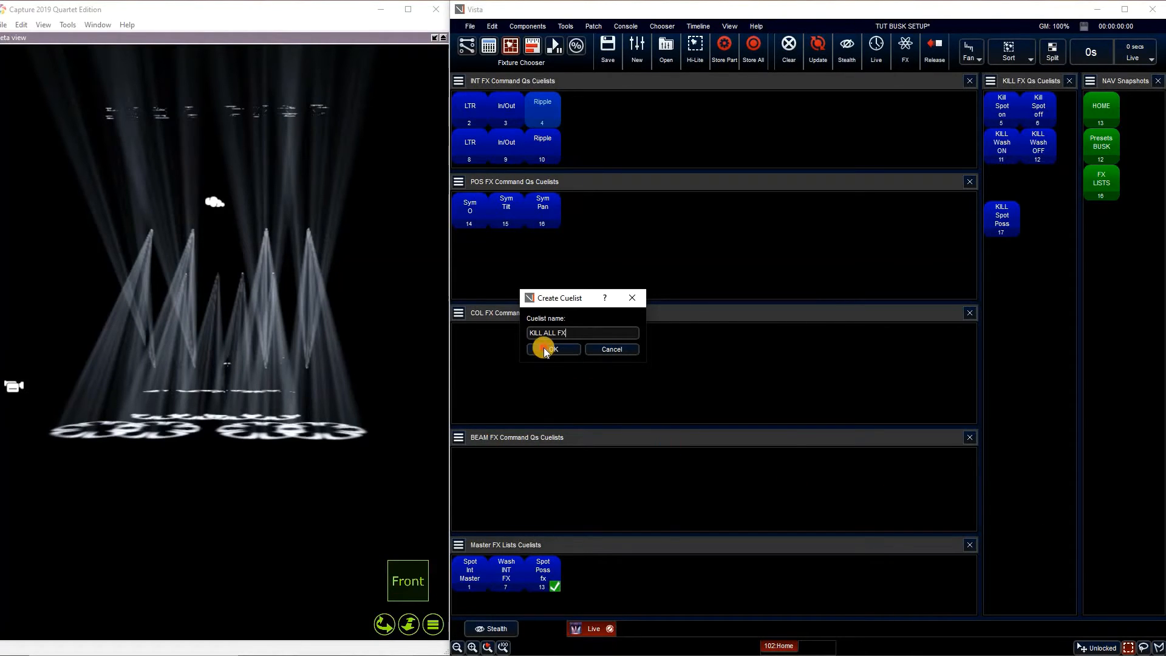
Step: Open the KILL ALL FX cuelist for editing and show its cue in the timeline
left_click(1009, 583)
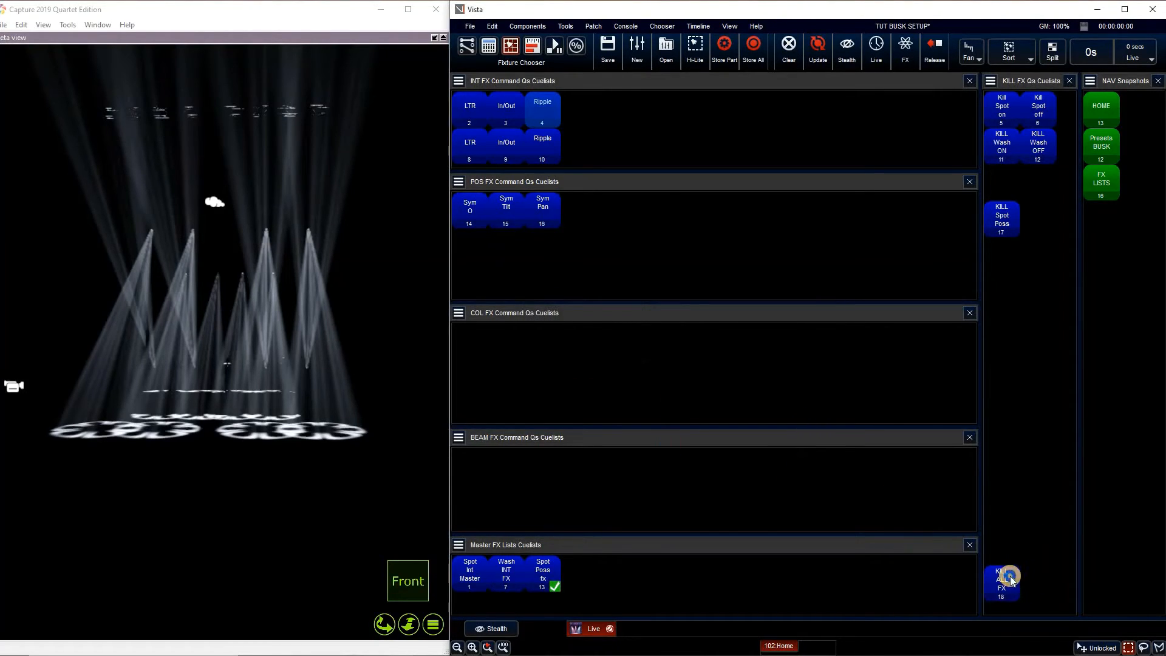
right_click(1010, 578)
left_click(1063, 419)
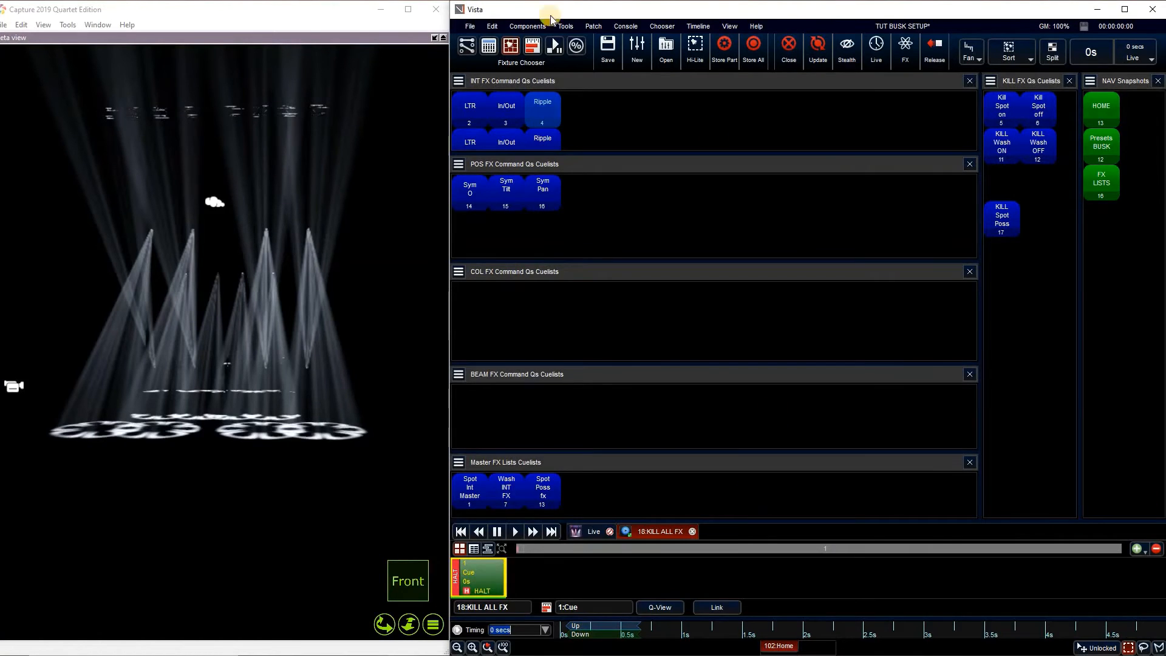
left_click(532, 49)
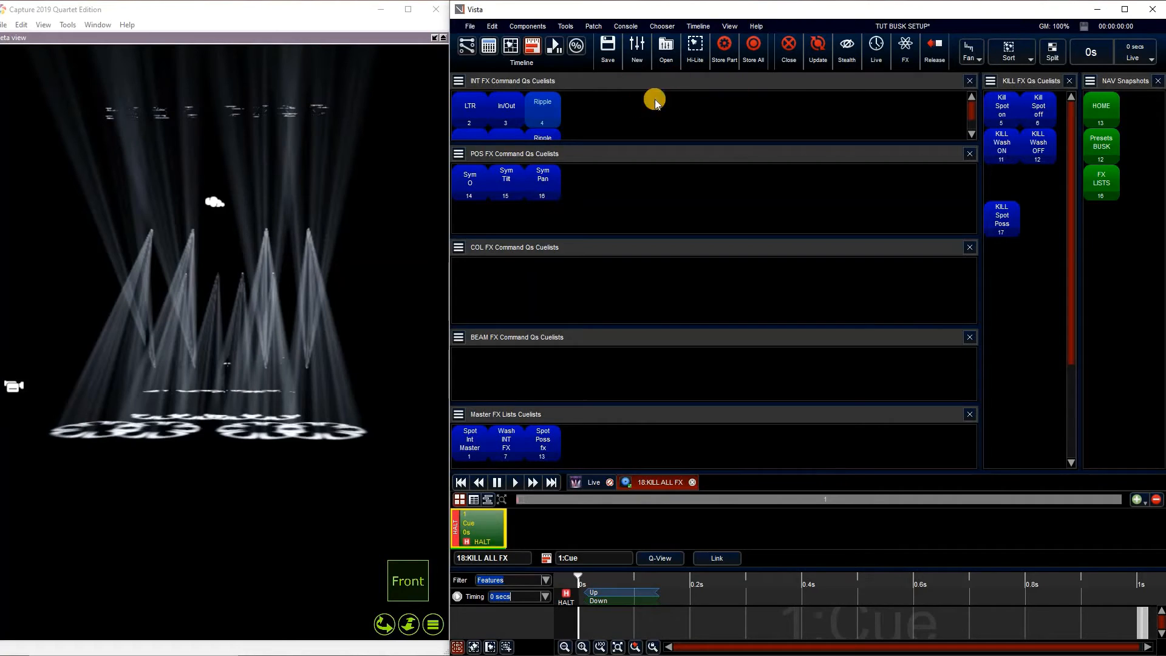
Step: Insert Release commands in the KILL ALL FX cue targeting the Spot Int Master, Wash INT FX master and Spot Poss fx master cuelists
key("shift+F3")
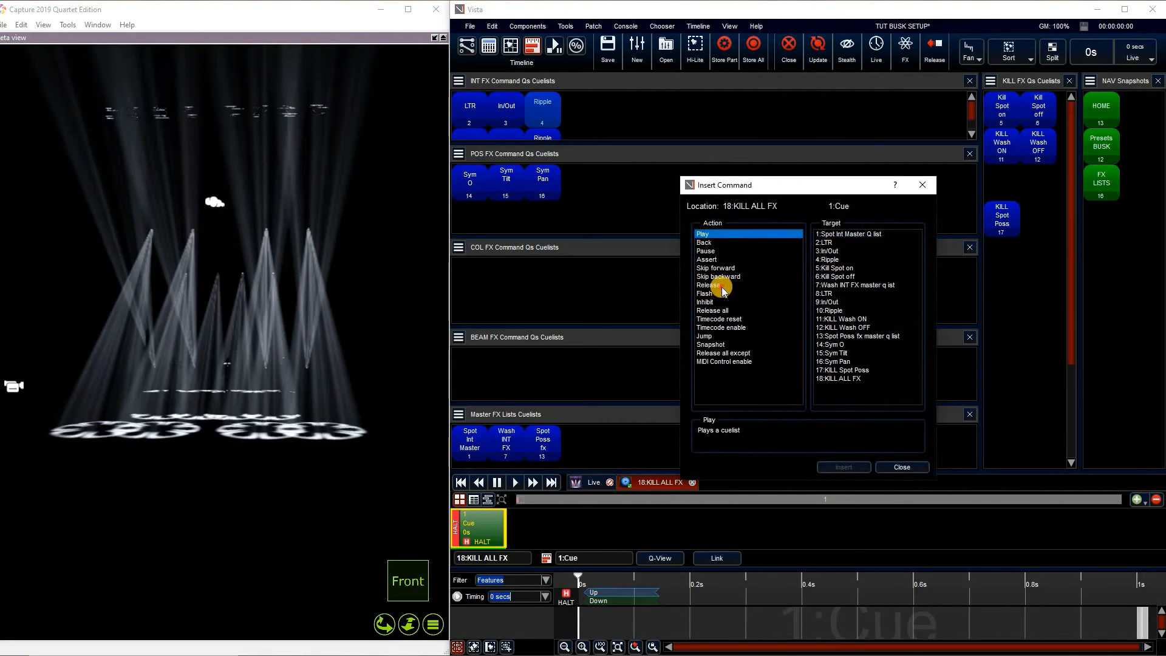
left_click(721, 285)
left_click(867, 235)
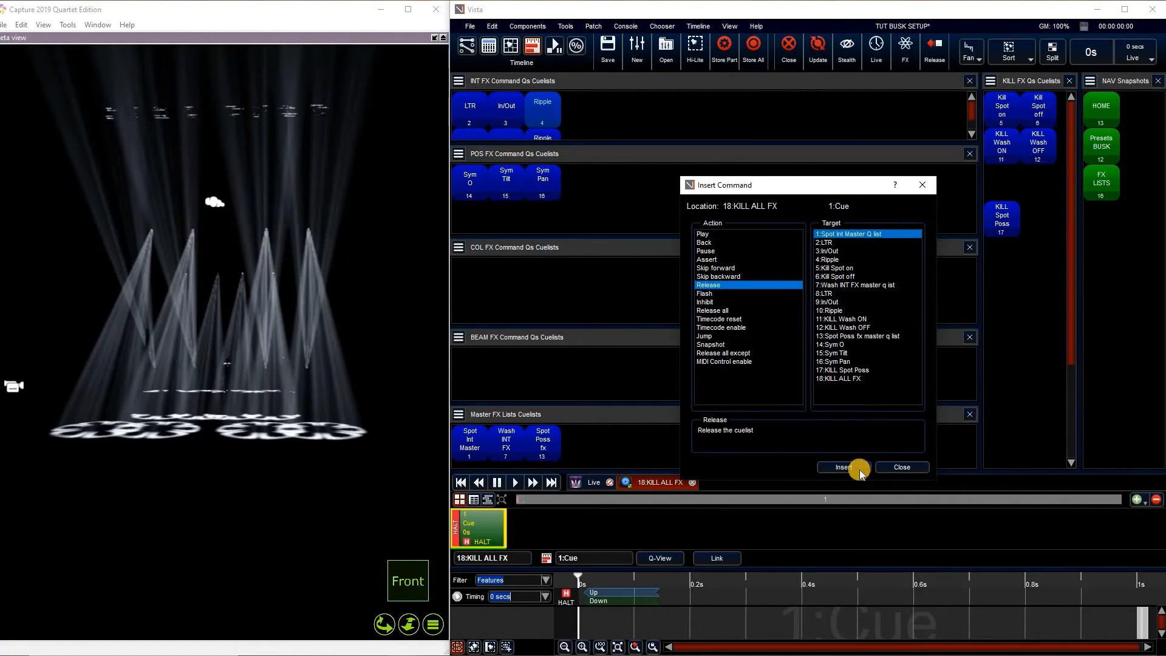
left_click(861, 467)
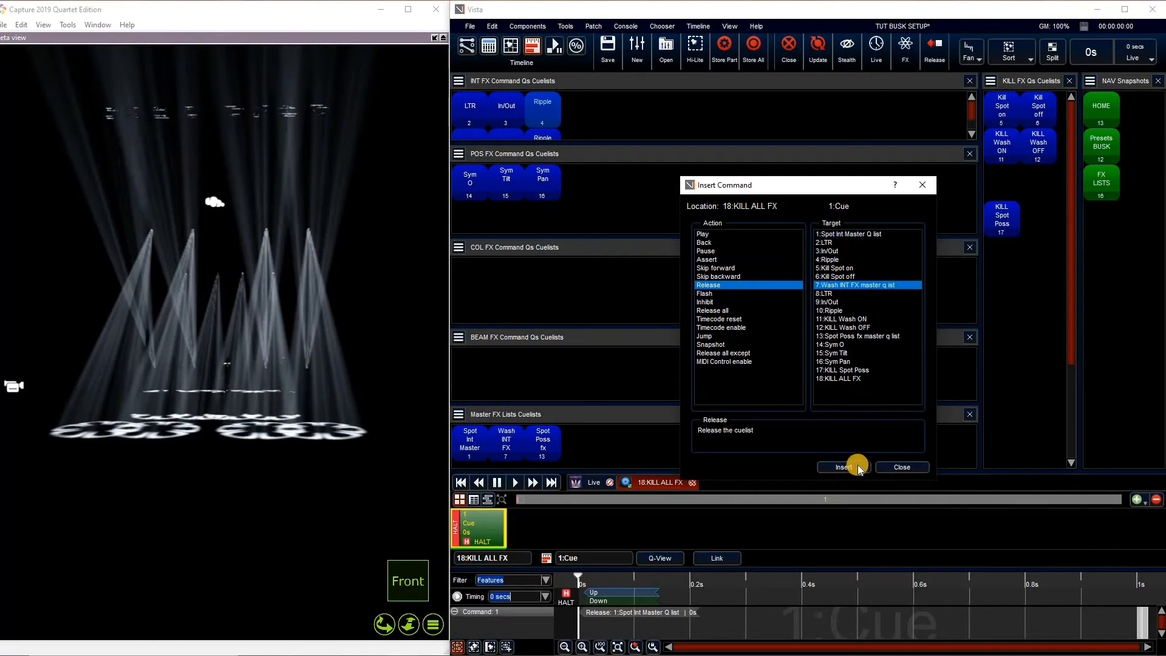
left_click(849, 467)
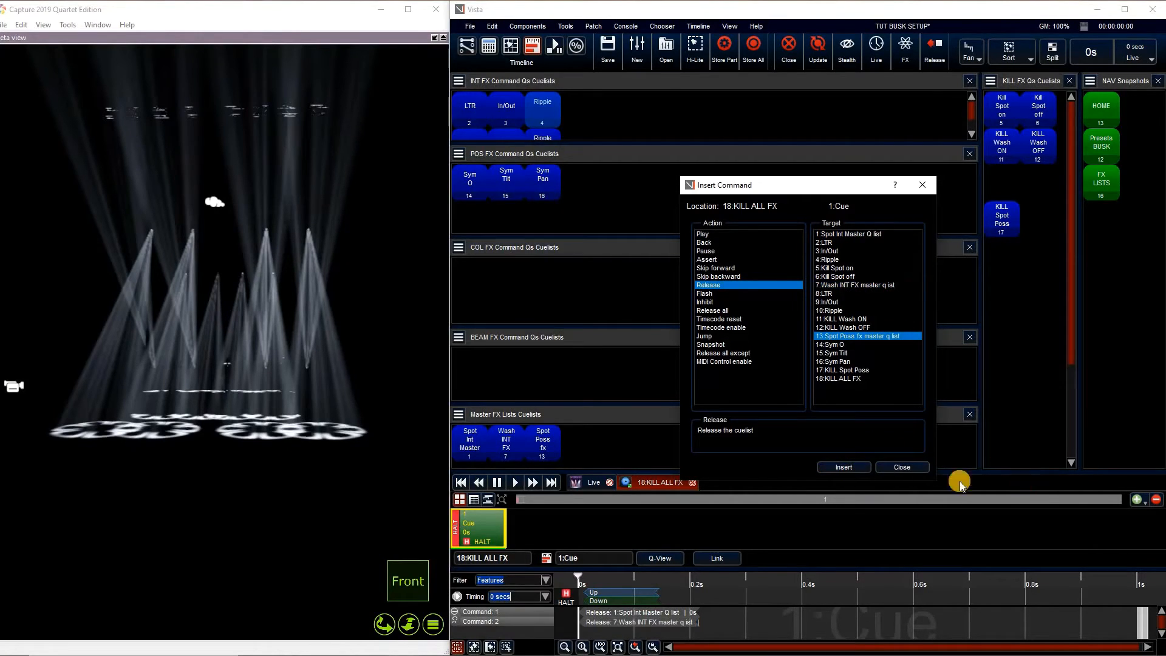
left_click(844, 467)
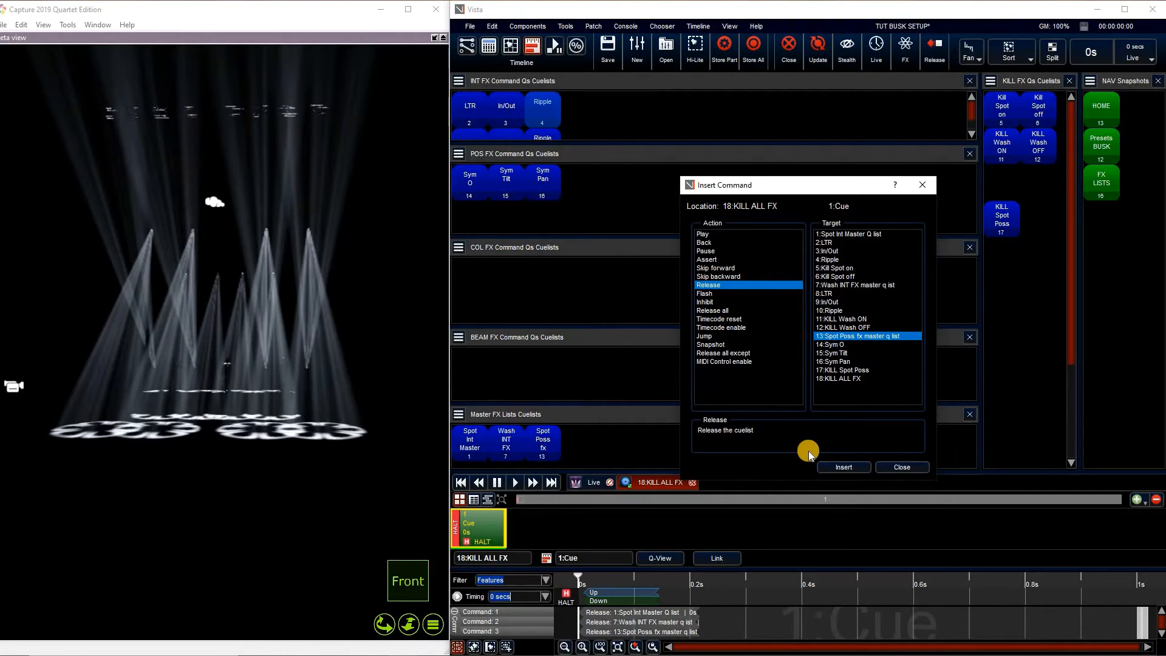
Step: Add a Release command targeting the KILL ALL FX cuelist itself to its cue and finish inserting commands
left_click(1161, 631)
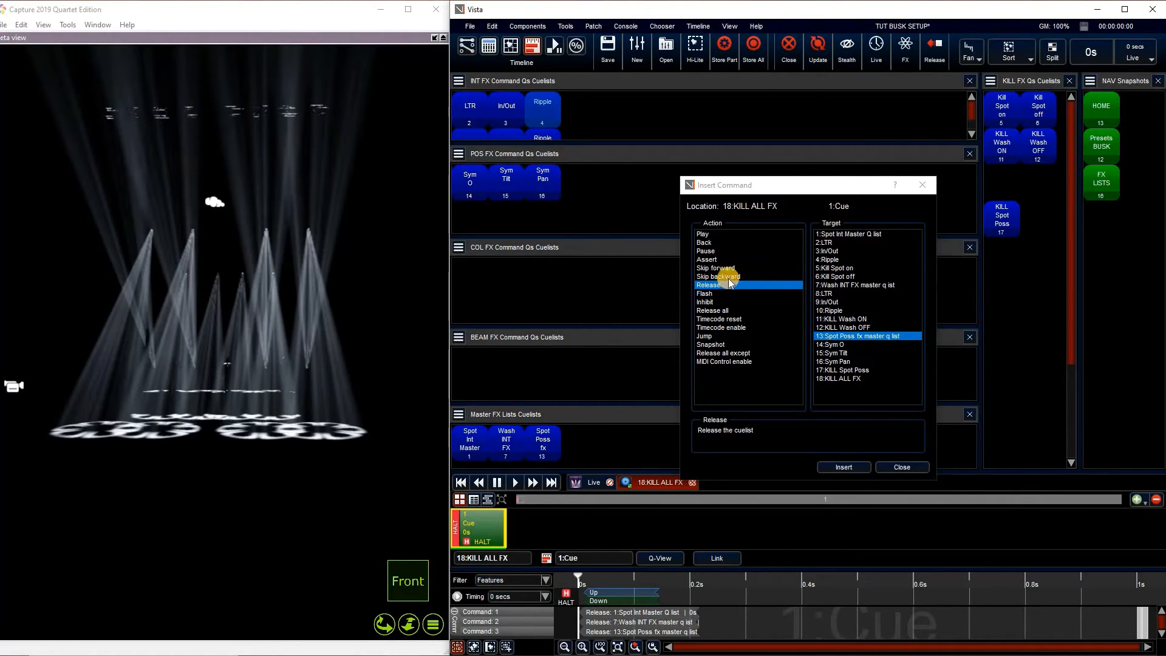
left_click(842, 469)
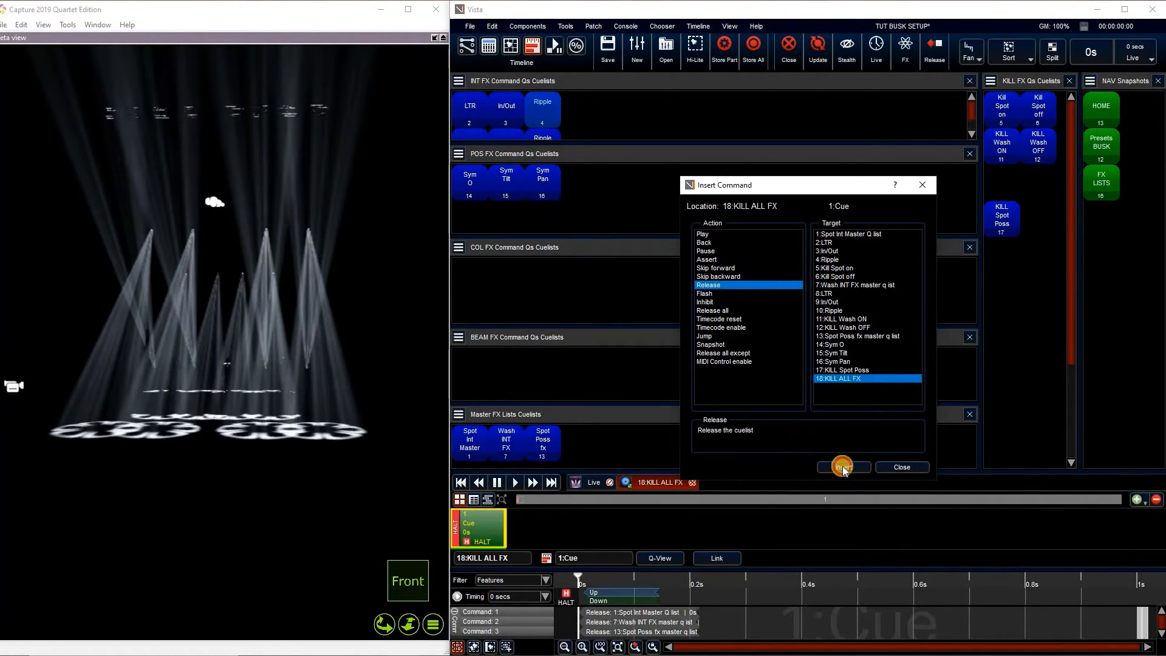
left_click(1161, 634)
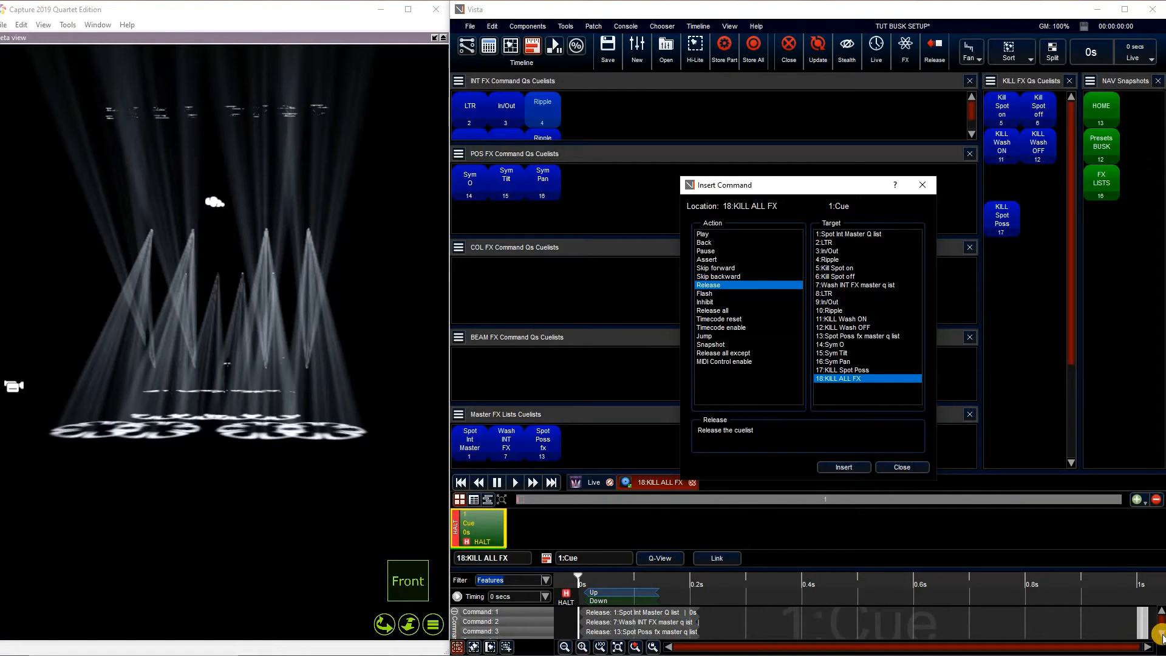
left_click(903, 467)
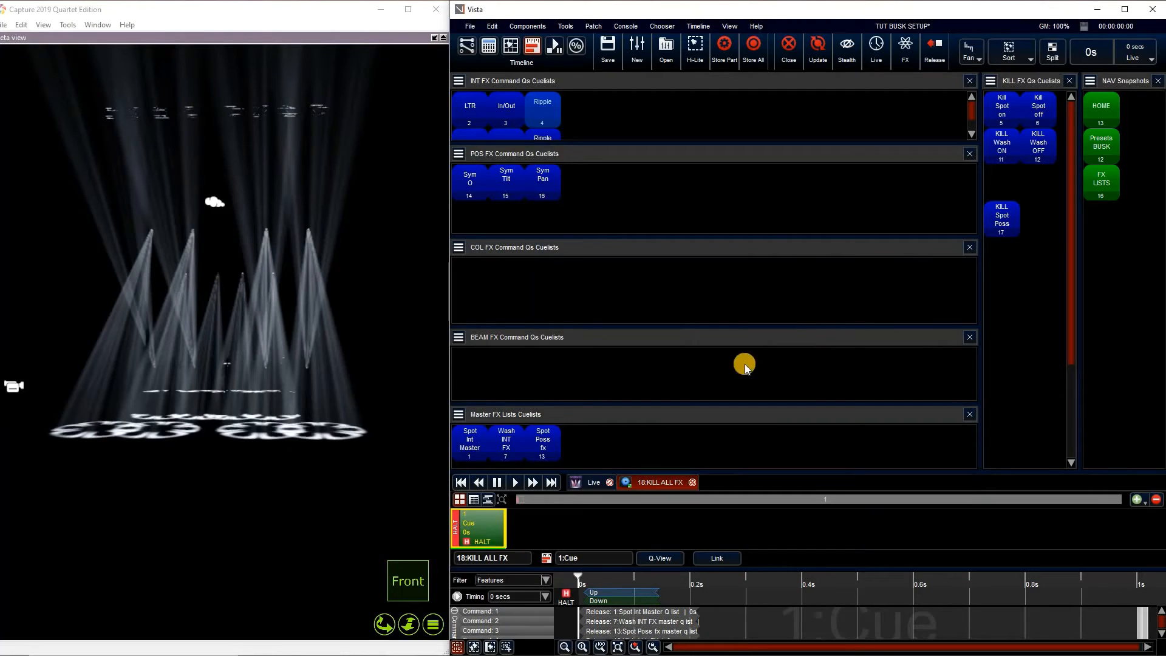
Step: Close the KILL ALL FX cuelist and switch to the fixture chooser
left_click(692, 482)
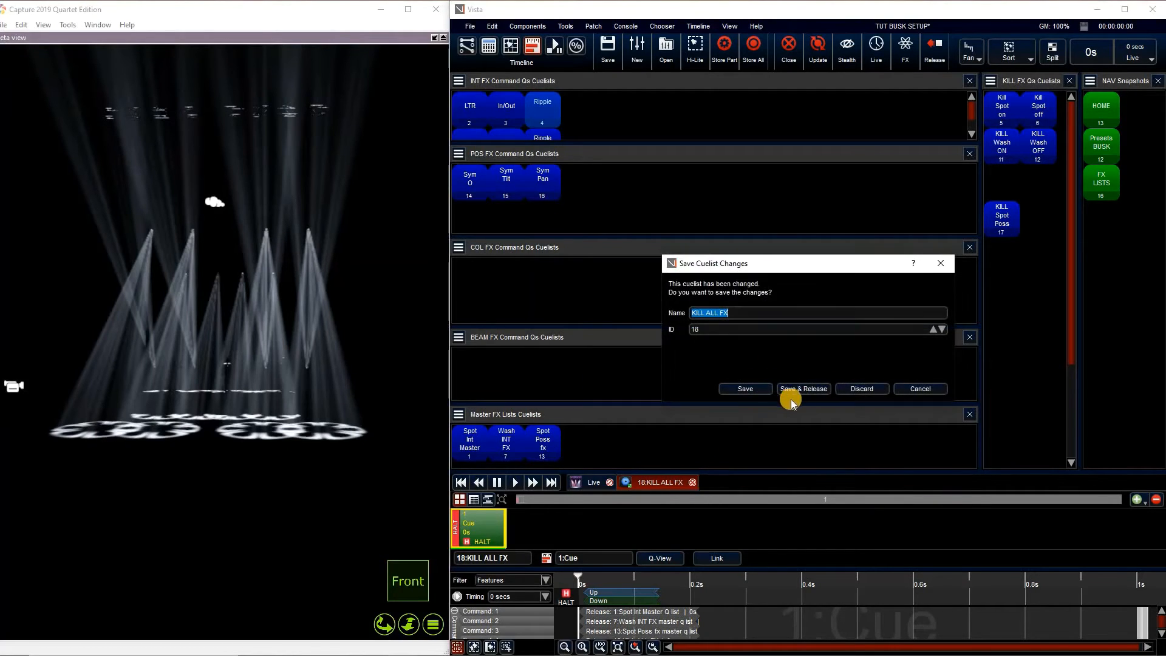
left_click(861, 388)
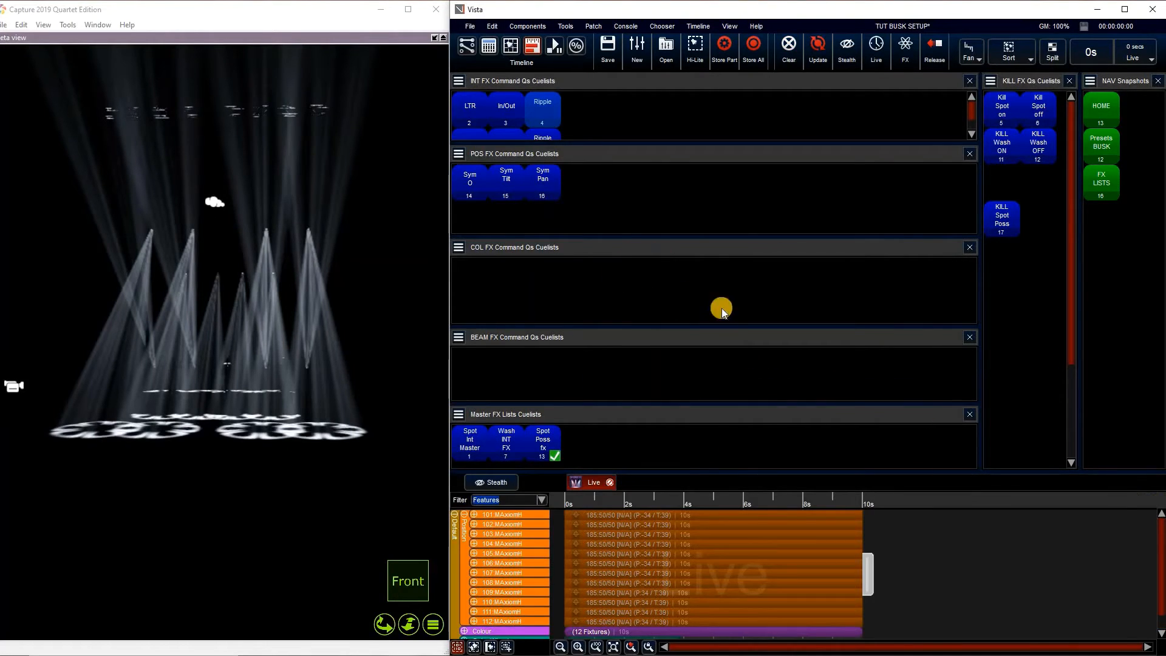
left_click(503, 62)
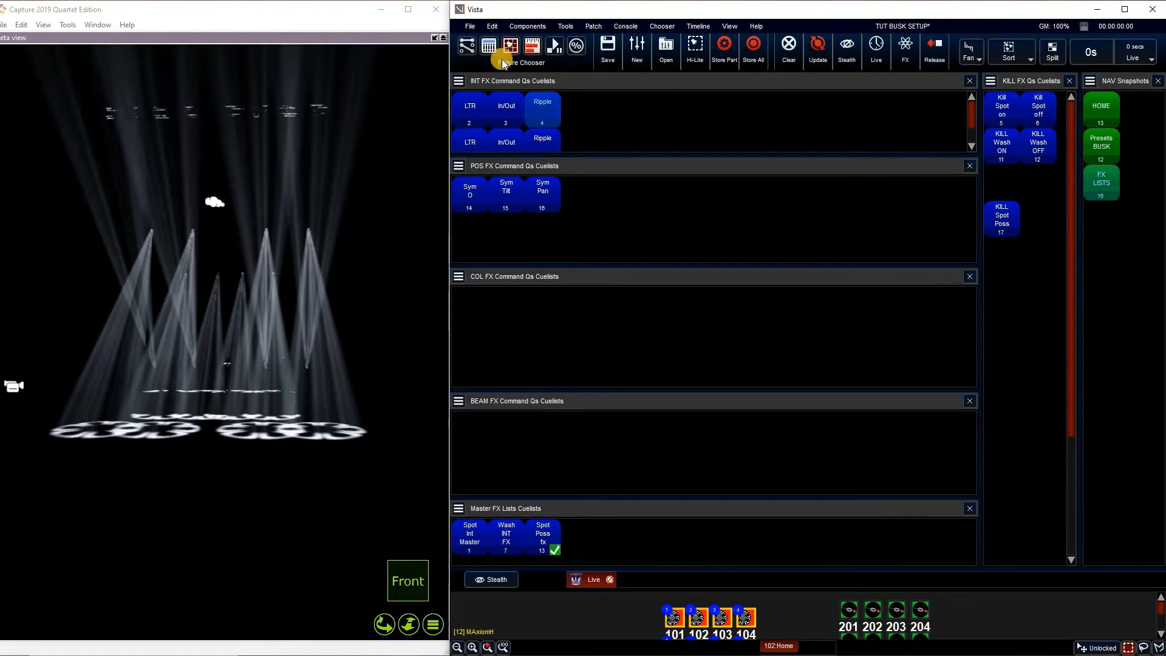
Step: Run the In/Out intensity effects and the Sym Tilt position effect from their command cuelists
left_click(474, 105)
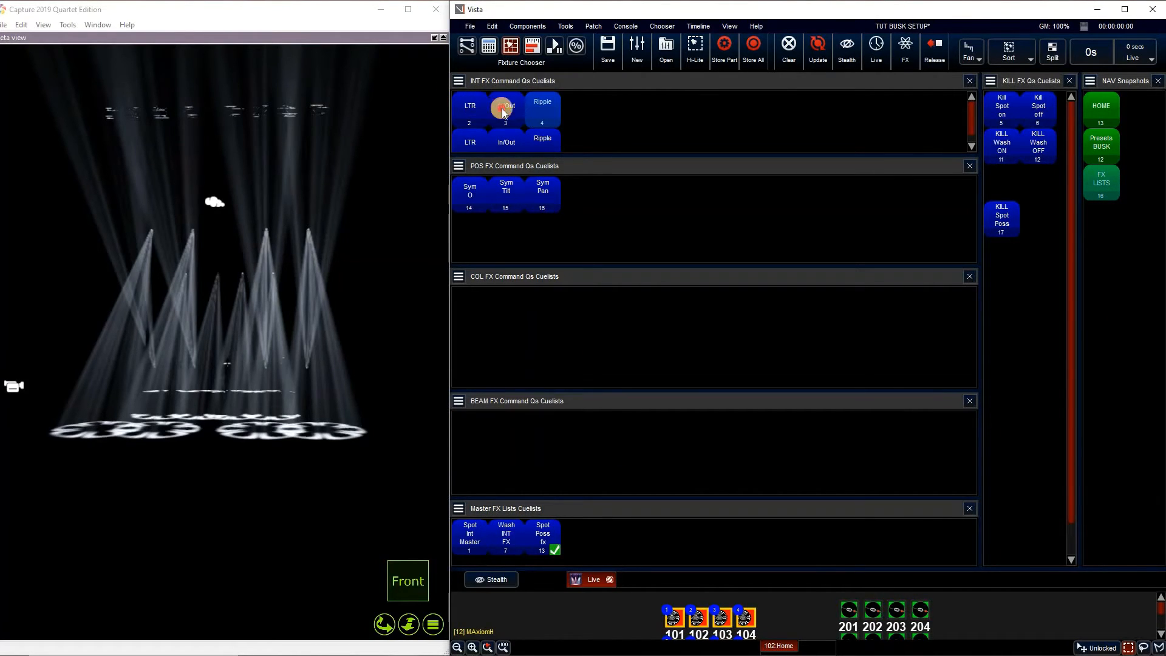
left_click(503, 111)
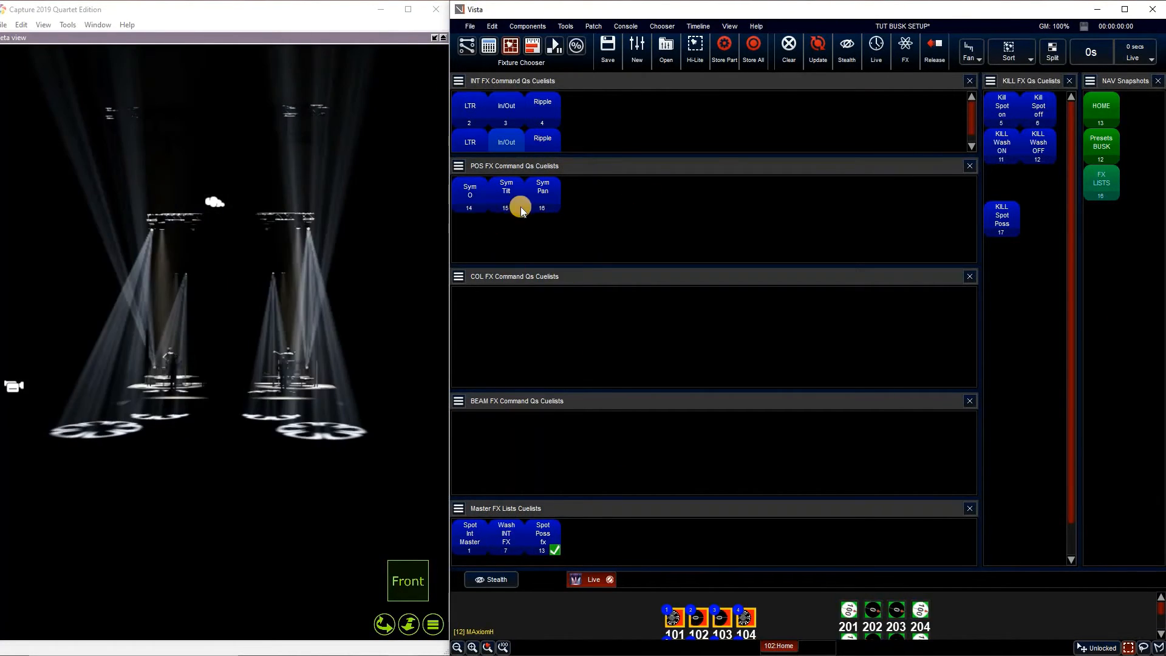
left_click(521, 209)
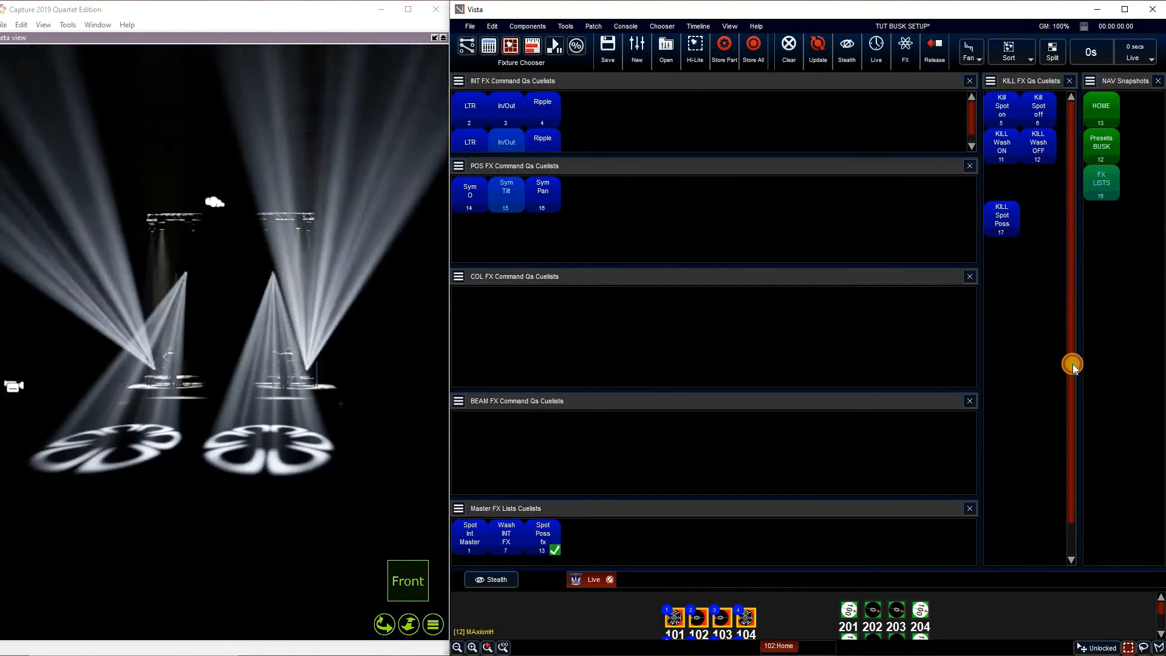
Step: Move the KILL ALL FX cuelist up among the KILL FX cuelists and run it to stop all effects
scroll(1025, 483, "down", 1)
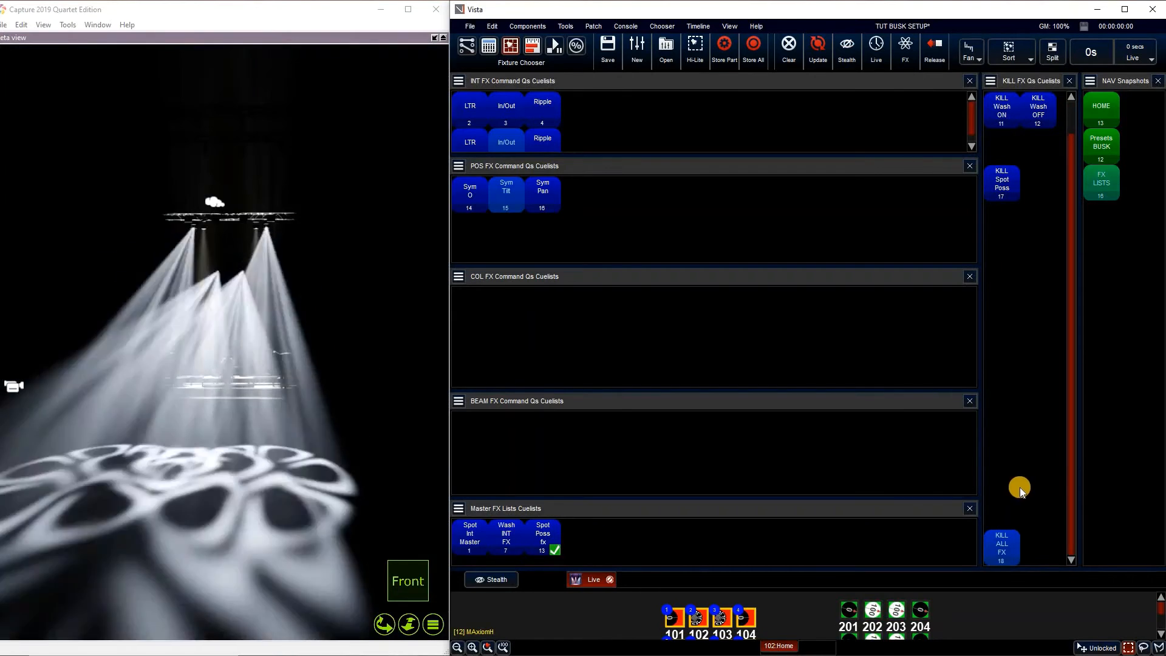
left_click(1011, 498)
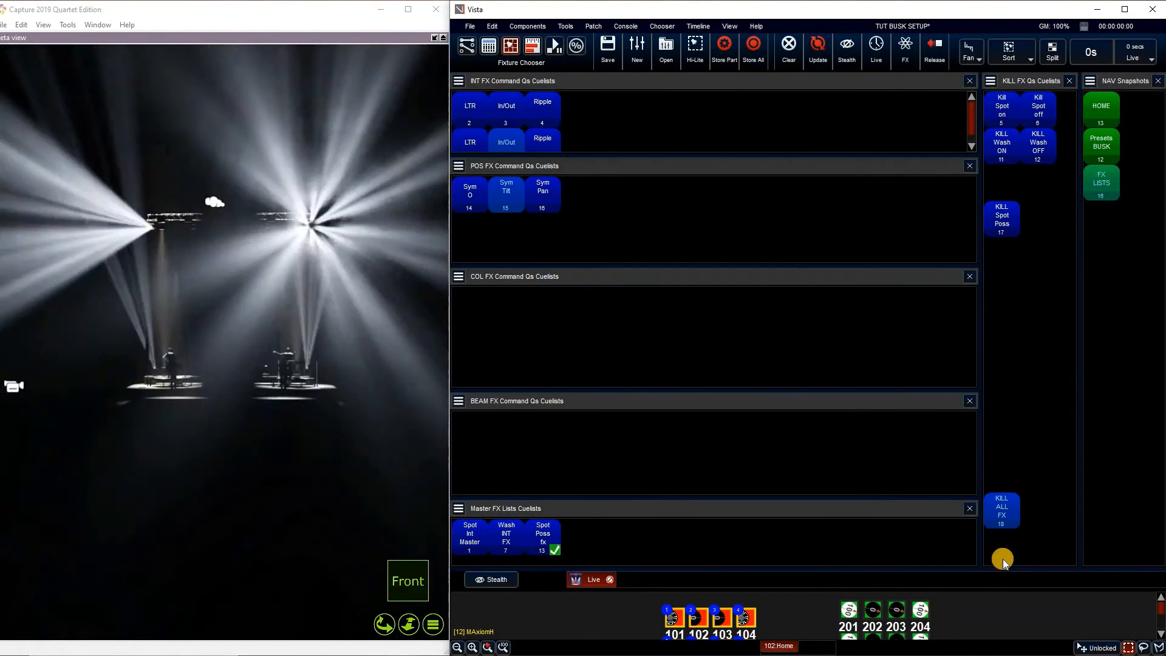
left_click(1005, 509)
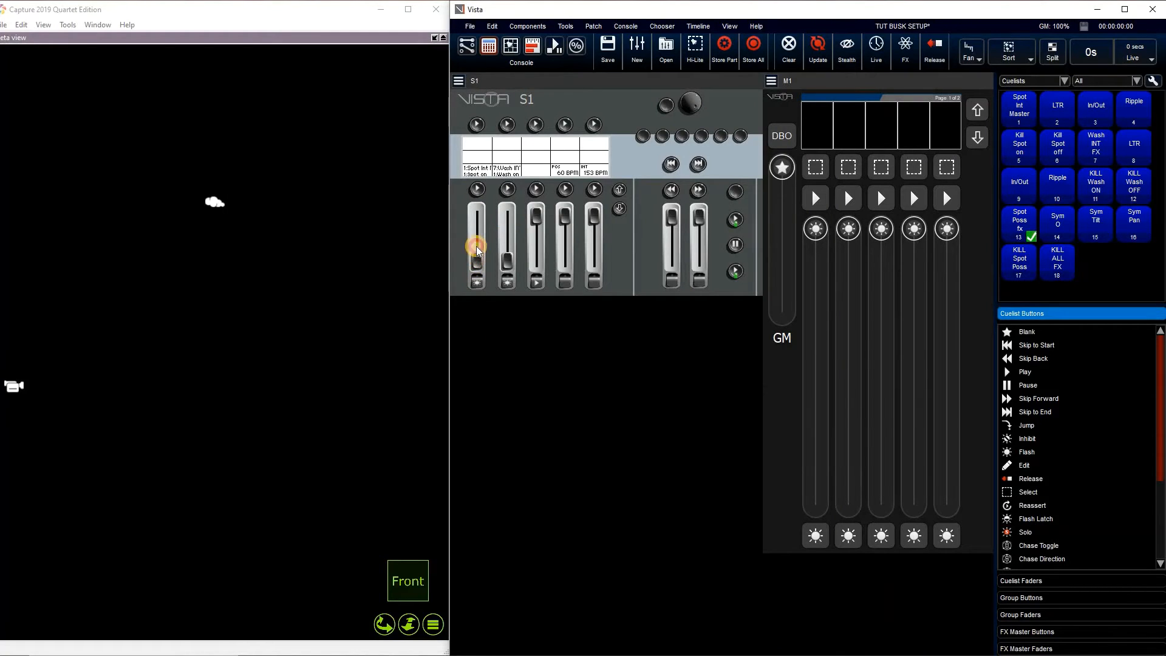
Step: Raise the spot and wash intensity master faders on the S1 console to full and adjust the INT FX and POS FX window heights
left_click_drag(477, 249, 513, 212)
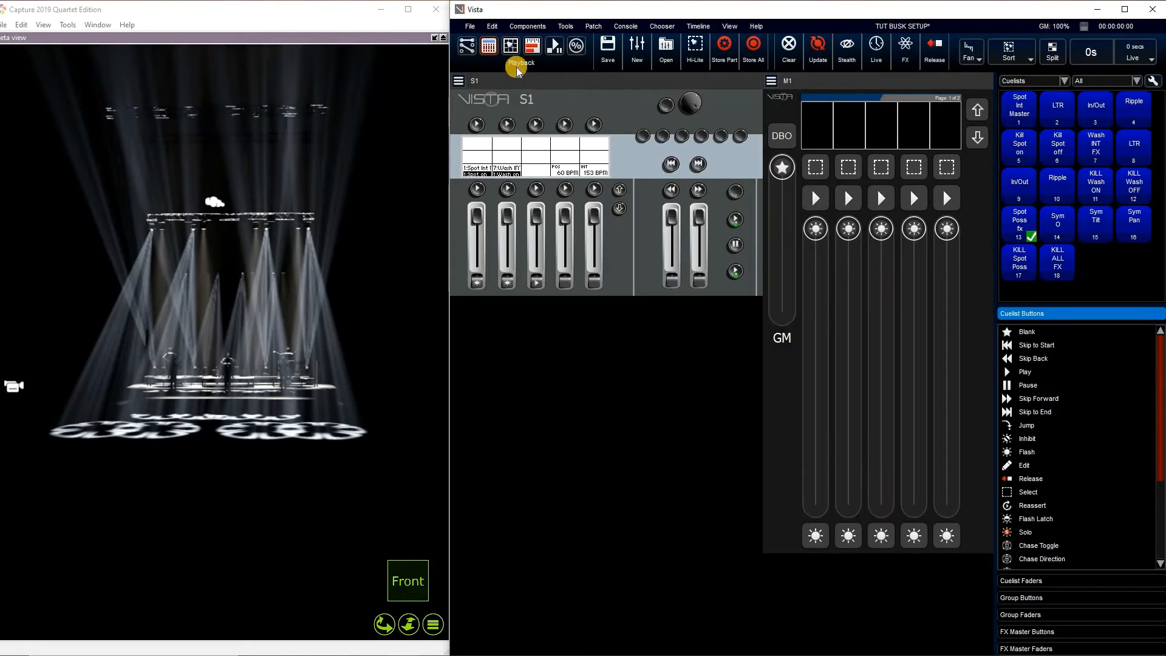
left_click(511, 49)
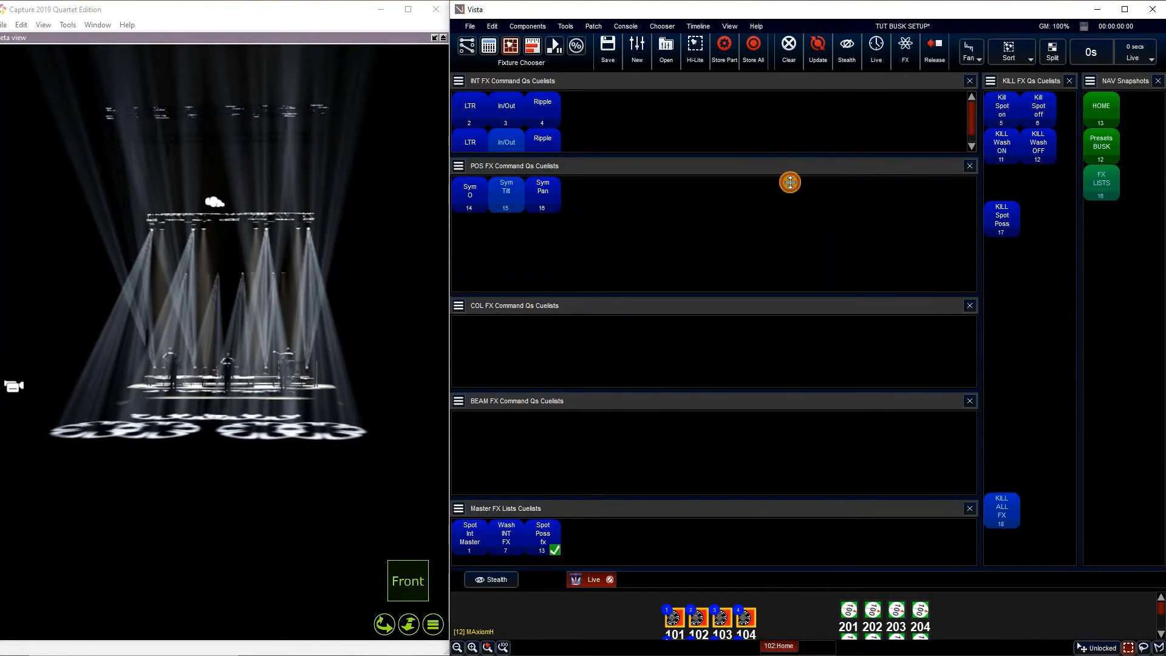
left_click_drag(790, 157, 789, 185)
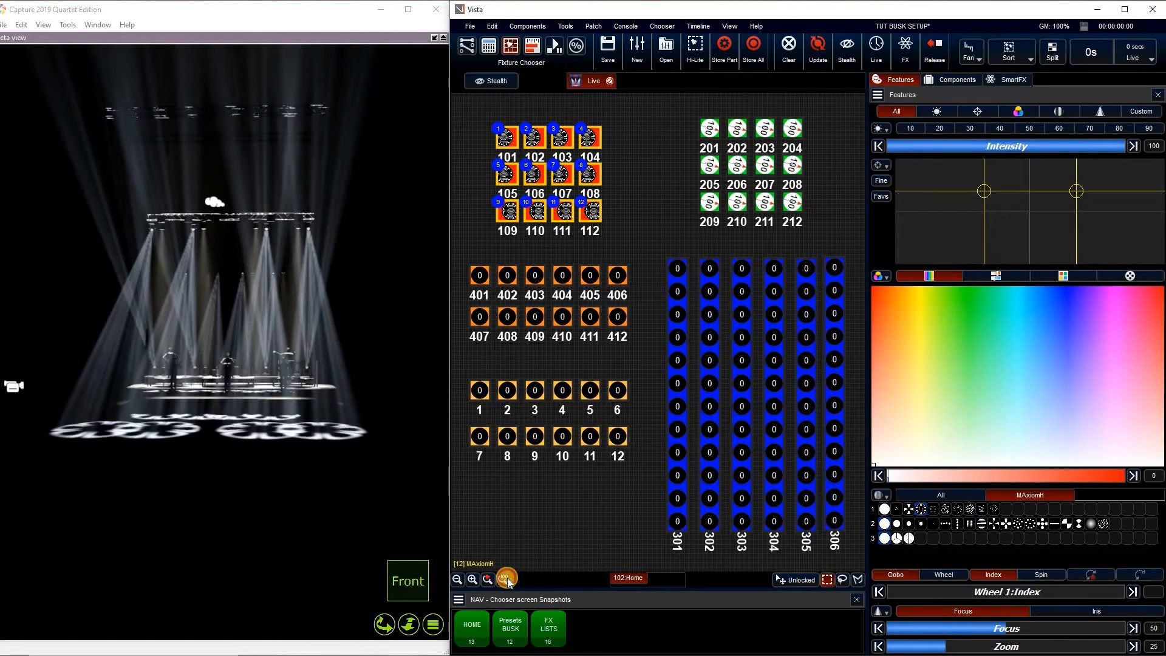
Step: Fit the fixture layout with nothing selected, and clear the live edits and active playbacks
left_click(507, 581)
left_click(605, 518)
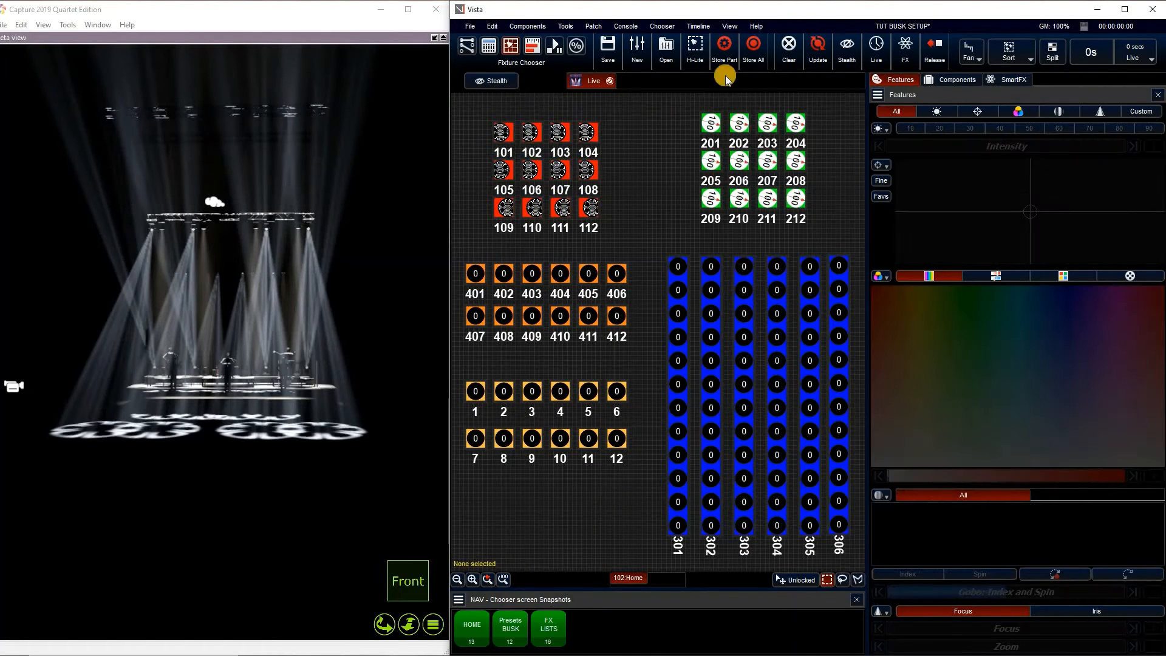
key("Escape")
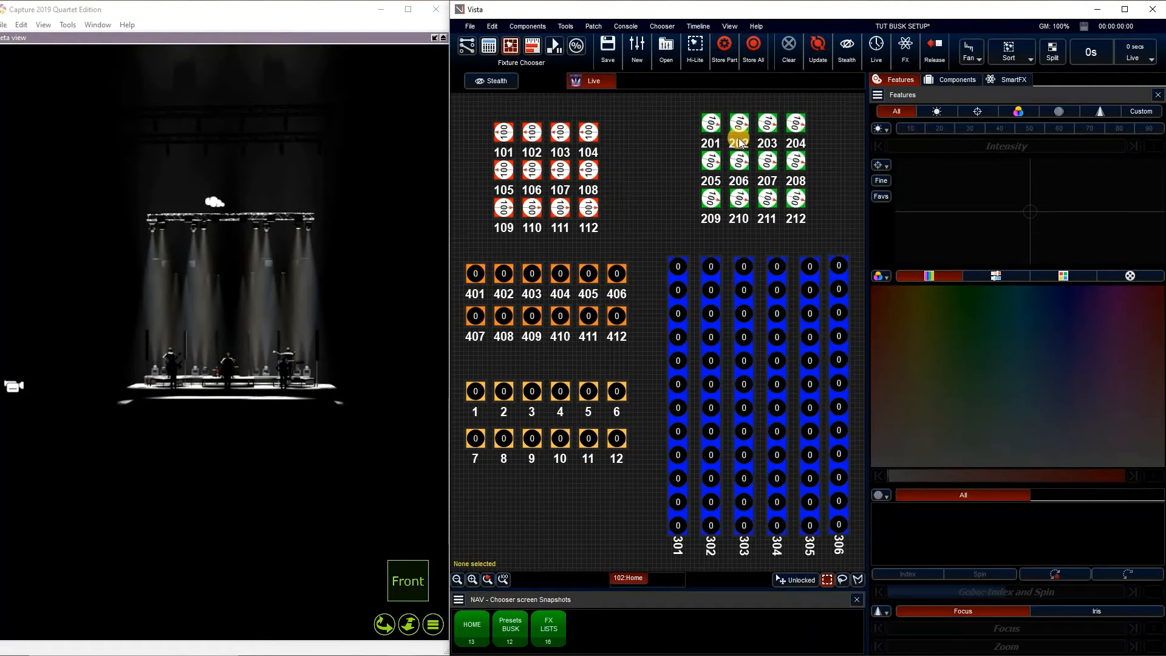
key("Escape")
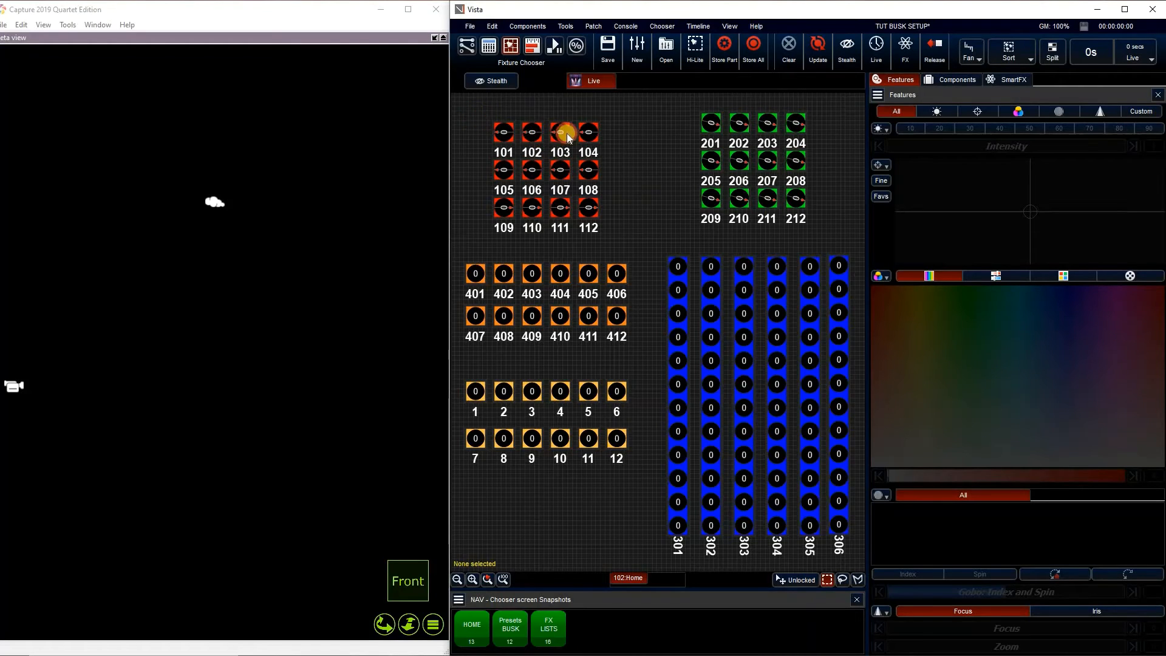
Step: Show Groups in the first components area and select the Spot Mirror group
left_click(979, 84)
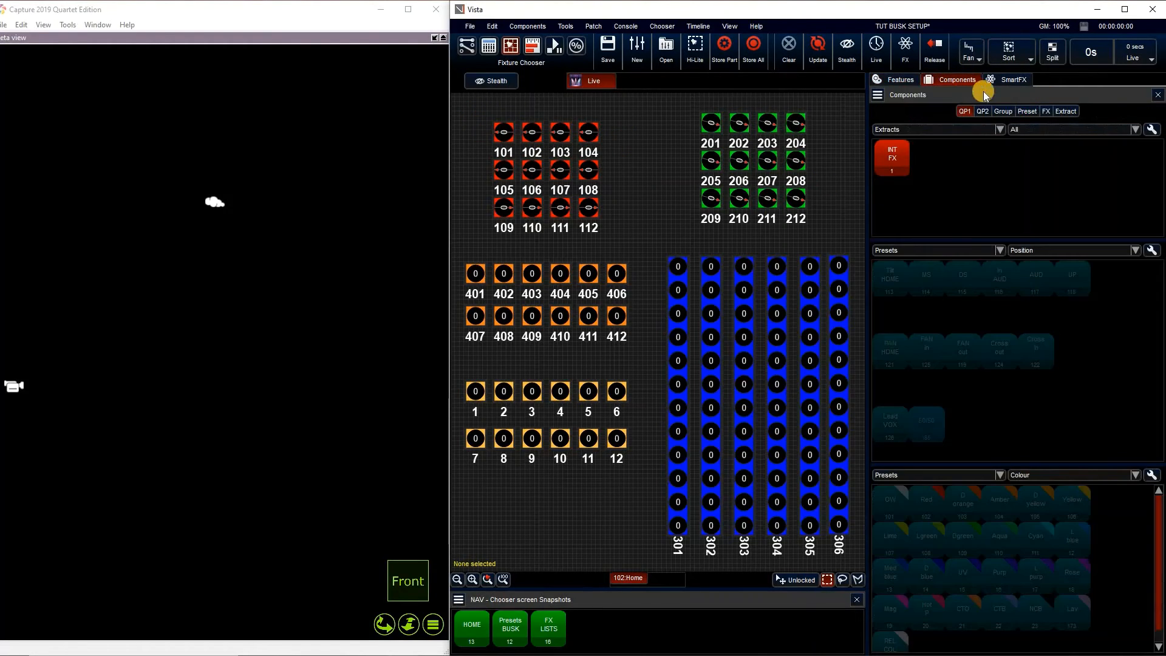
left_click(914, 121)
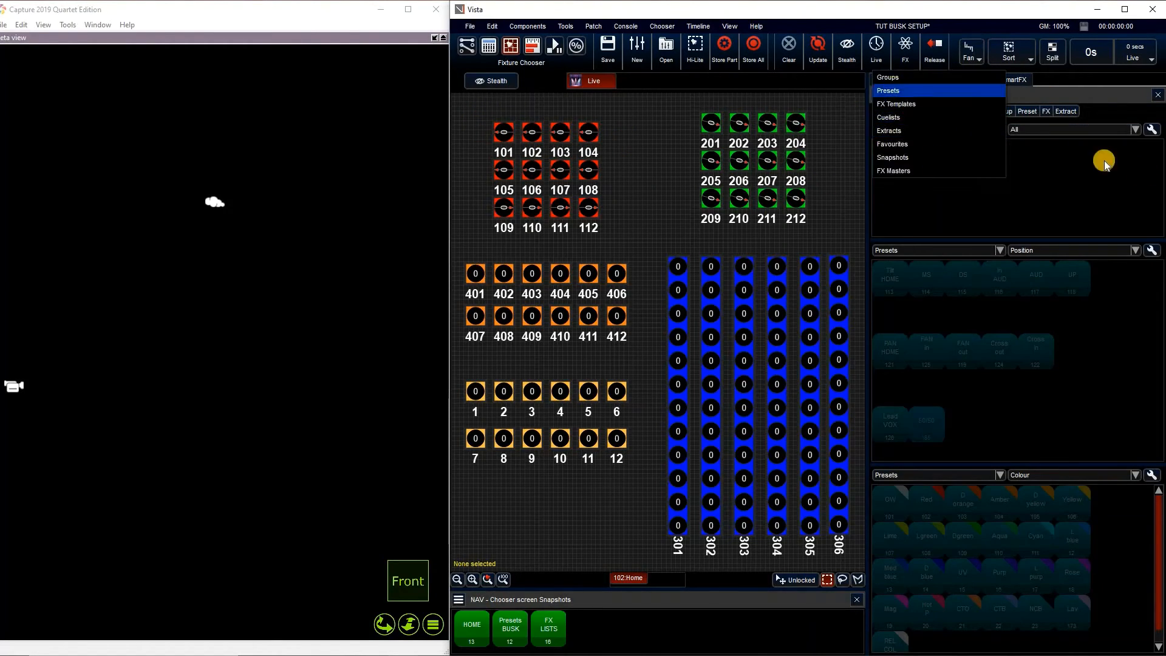
left_click(912, 90)
left_click(656, 120)
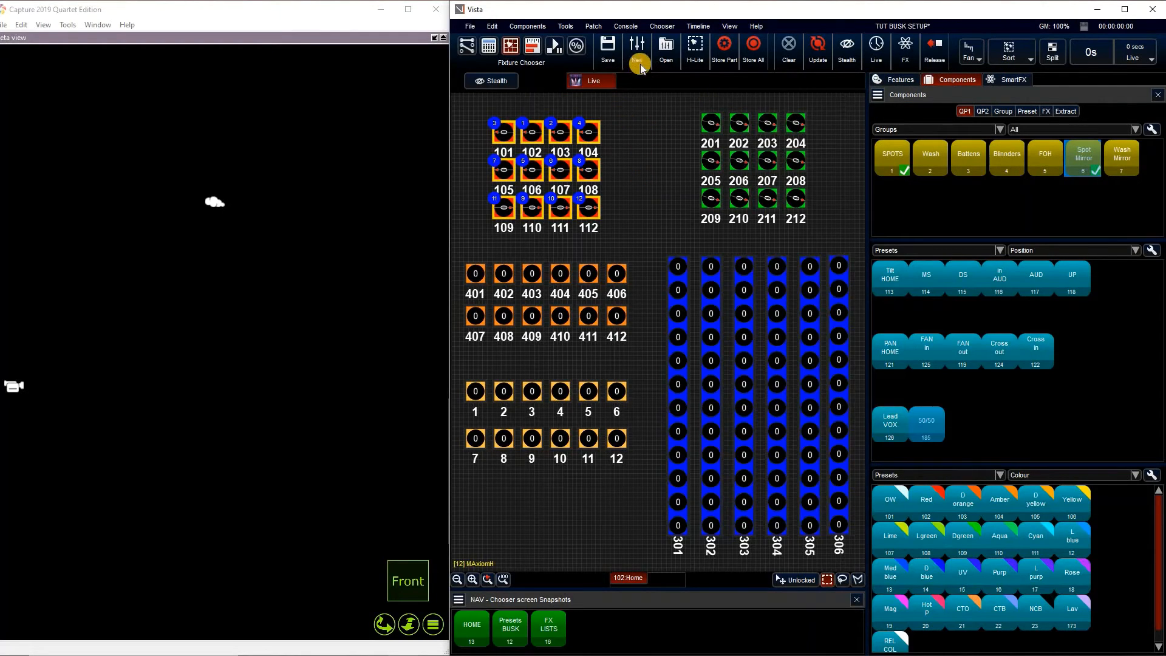
Step: Filter the cuelists by position content and open cuelist 13, Spot Poss fx master q list, for editing
left_click(719, 280)
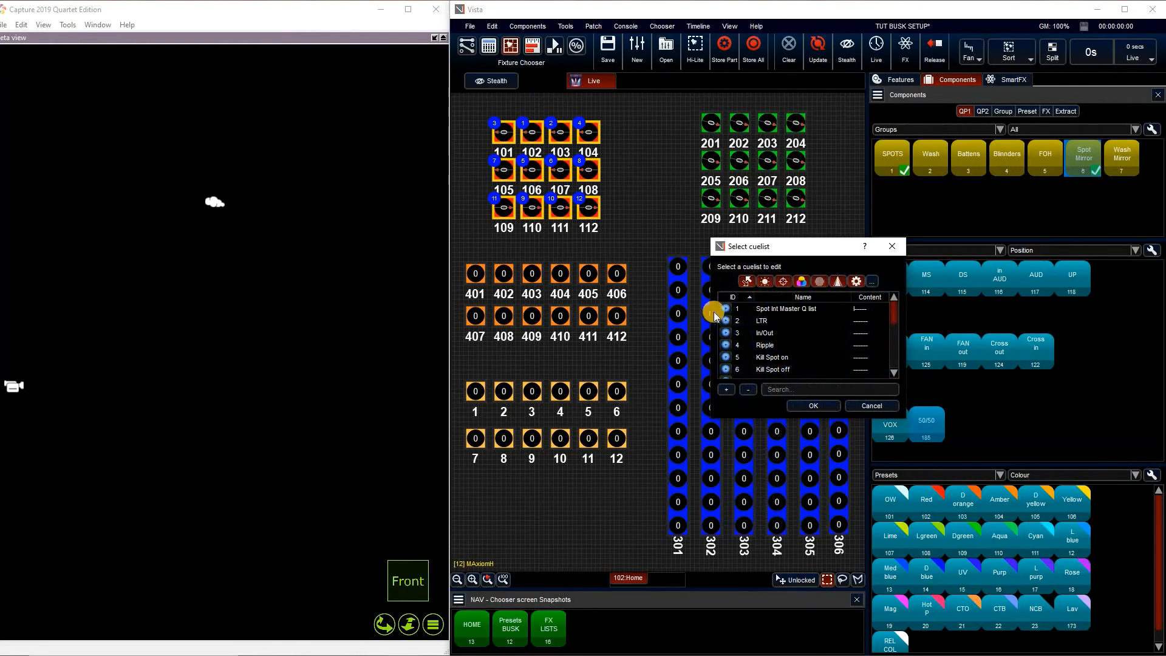
left_click(783, 281)
left_click(784, 284)
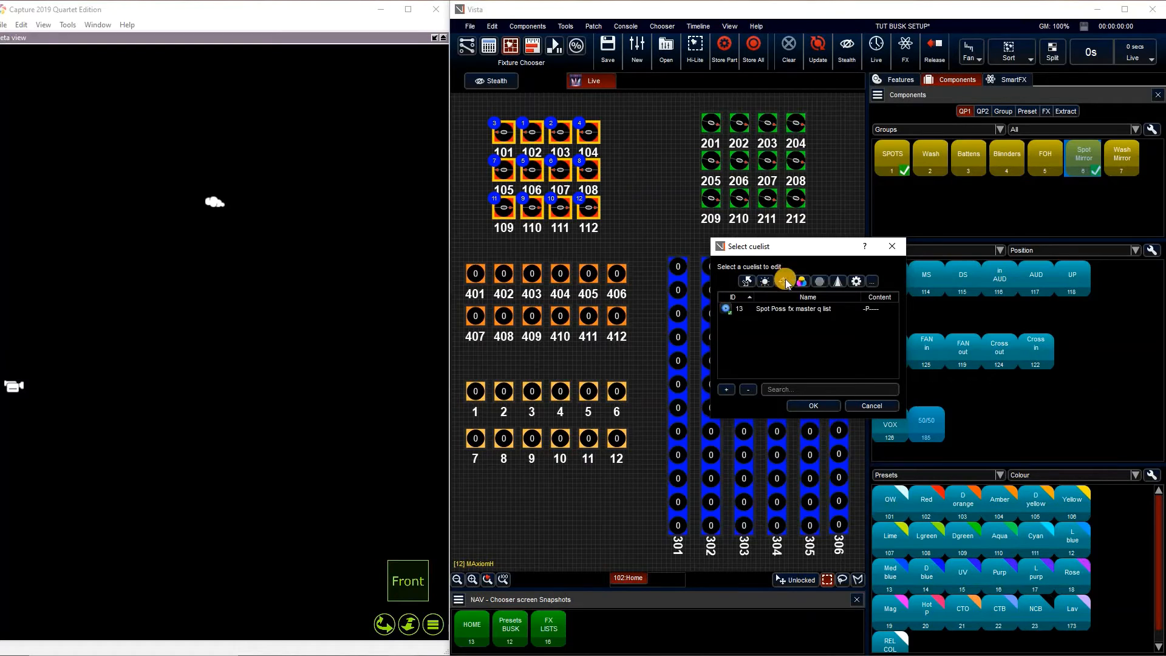
left_click(785, 282)
left_click(777, 310)
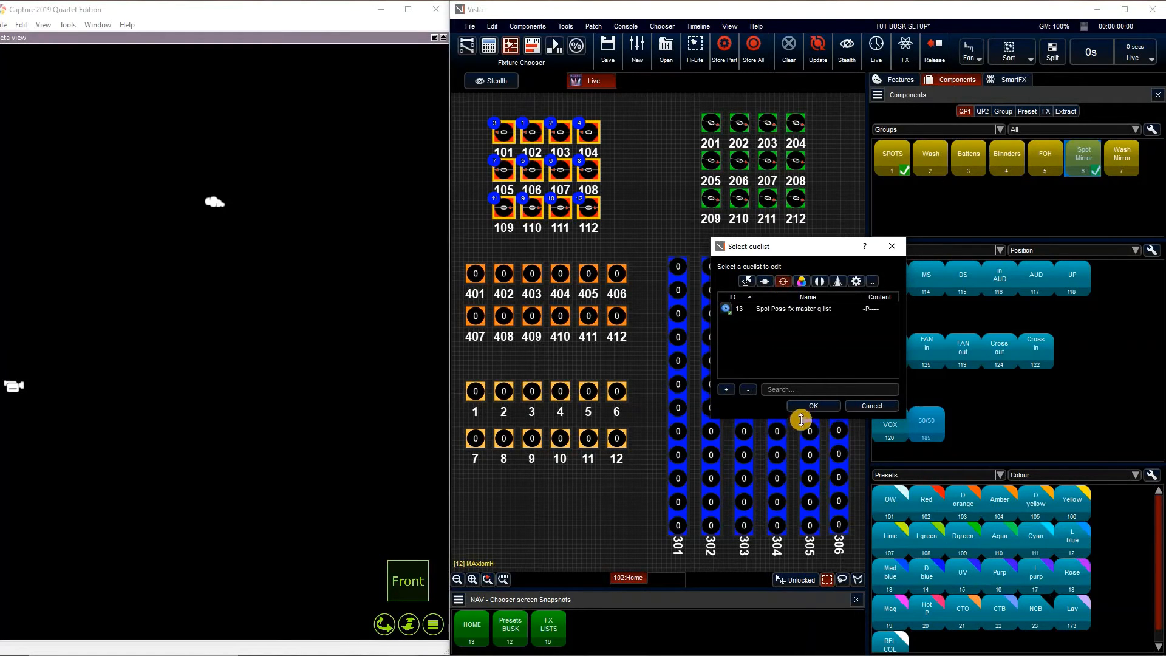
key("Return")
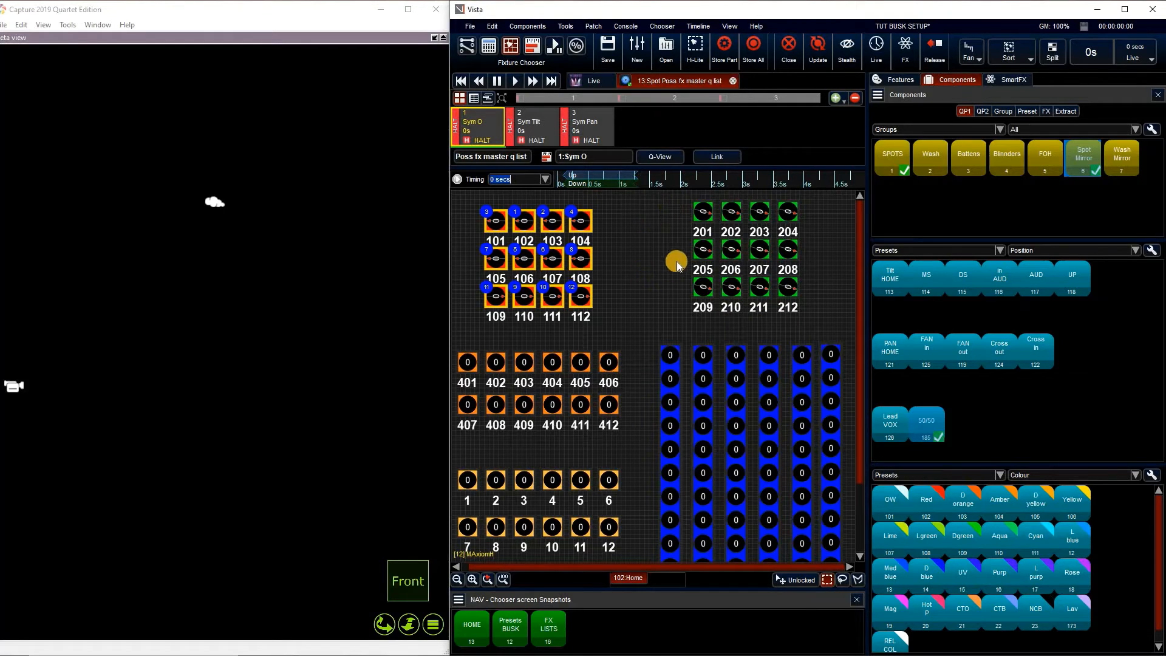
Step: Select the Sym O, Sym Tilt and Sym Pan cues and display Extracts filtered to Position
left_click(647, 324)
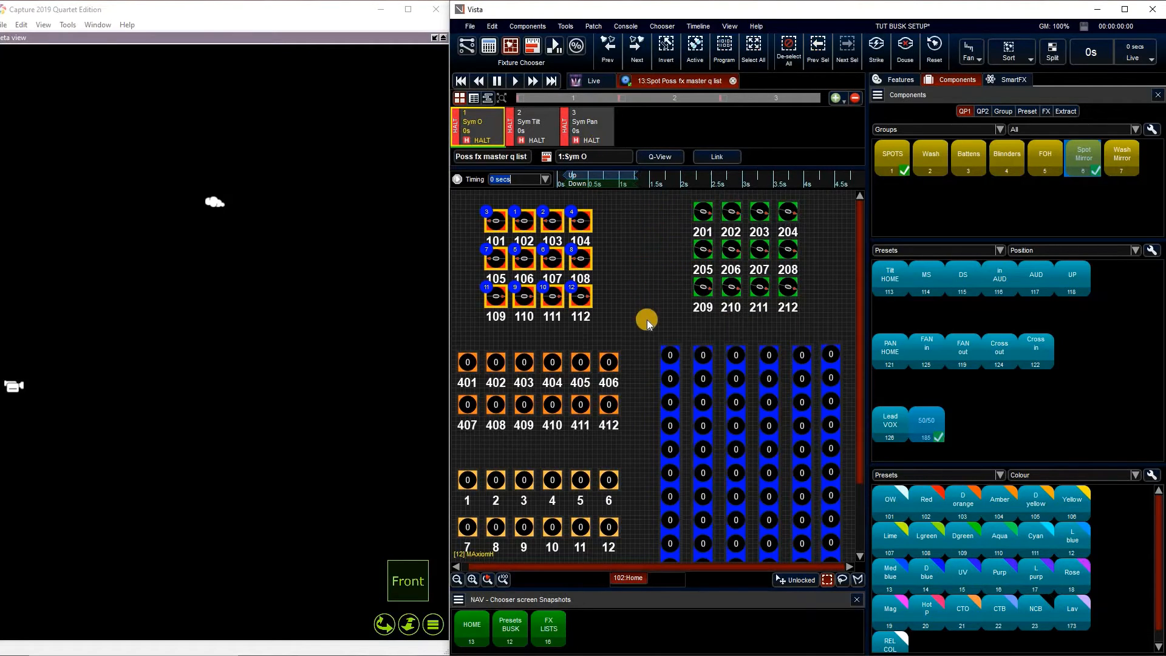
left_click(573, 128, "shift")
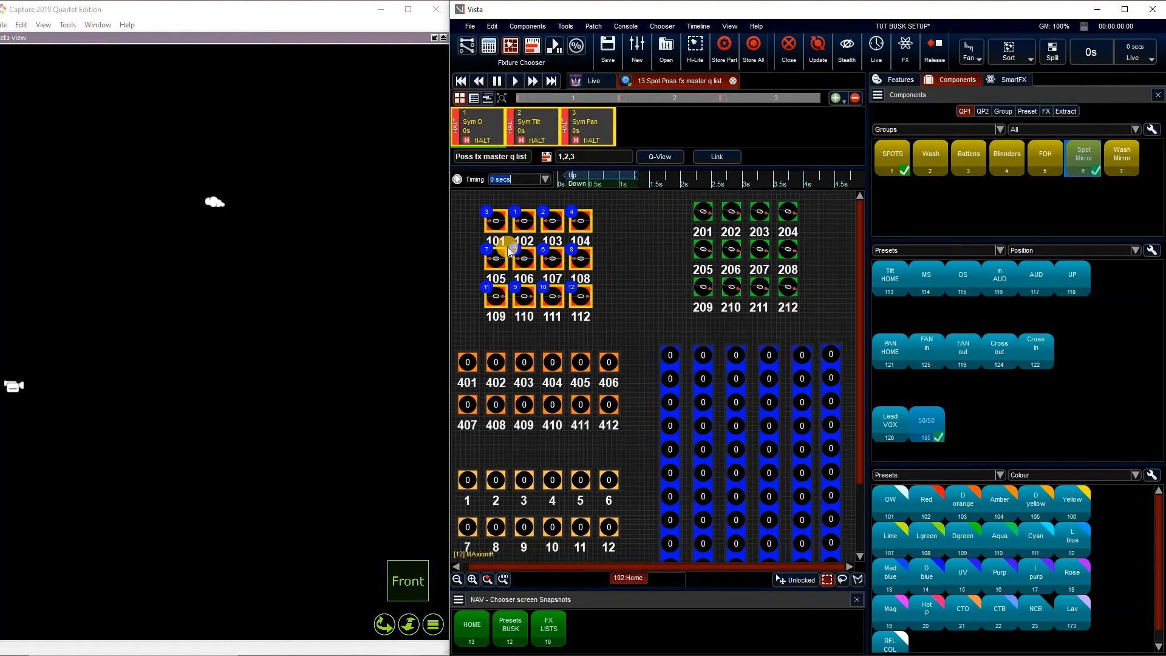
left_click(894, 81)
left_click(923, 130)
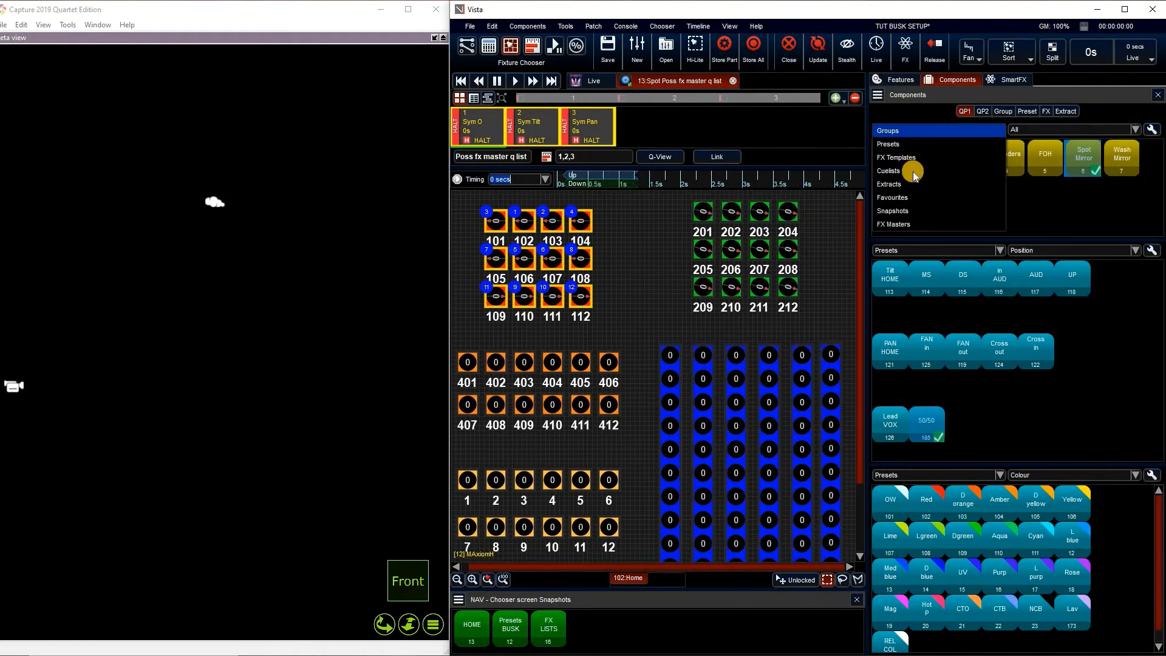
left_click(956, 184)
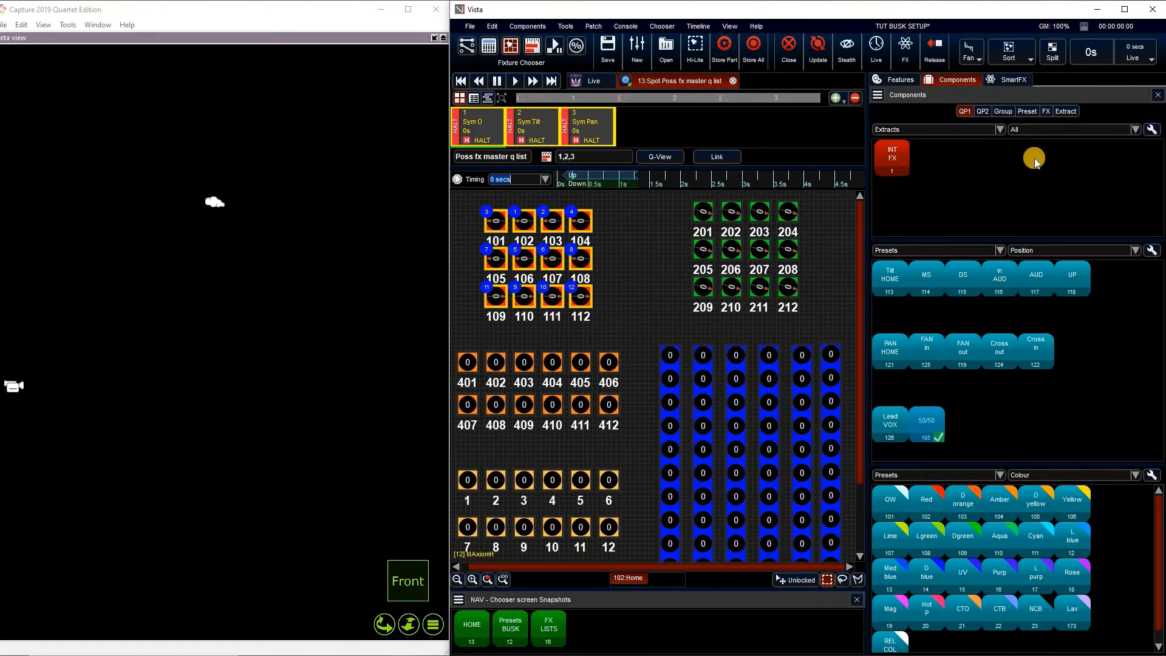
left_click(1034, 129)
left_click(1044, 156)
Step: Store the selected cues and fixtures as a position extract named Poss FX, and close the cuelist
left_click(1065, 206)
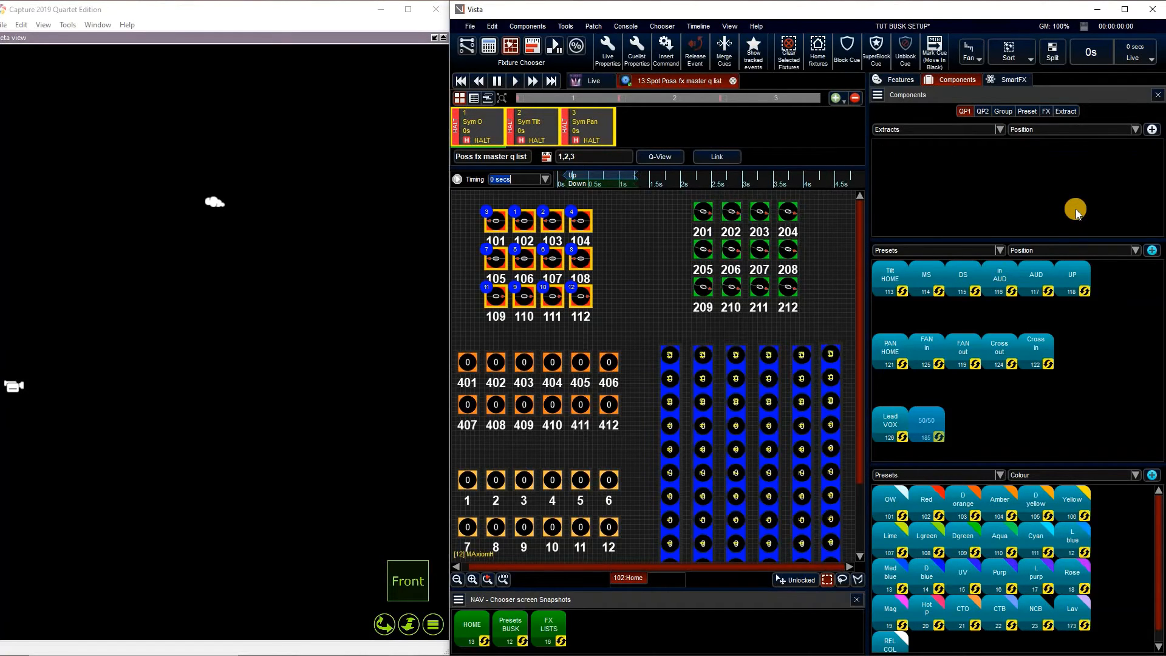
type("P")
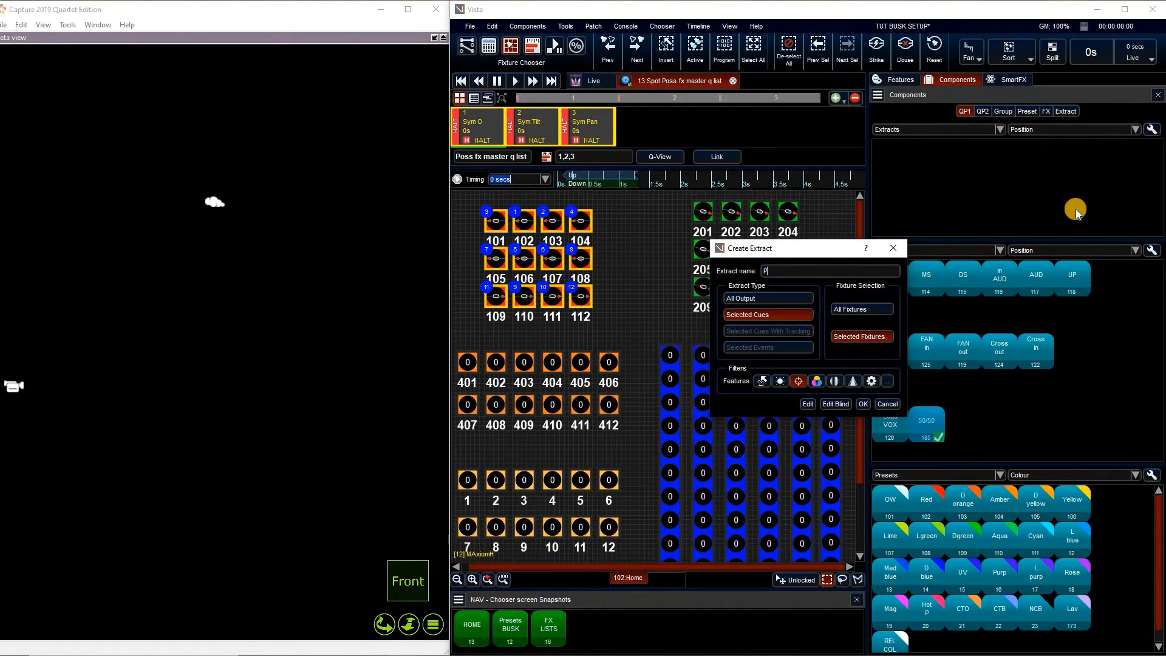
type("oss FX")
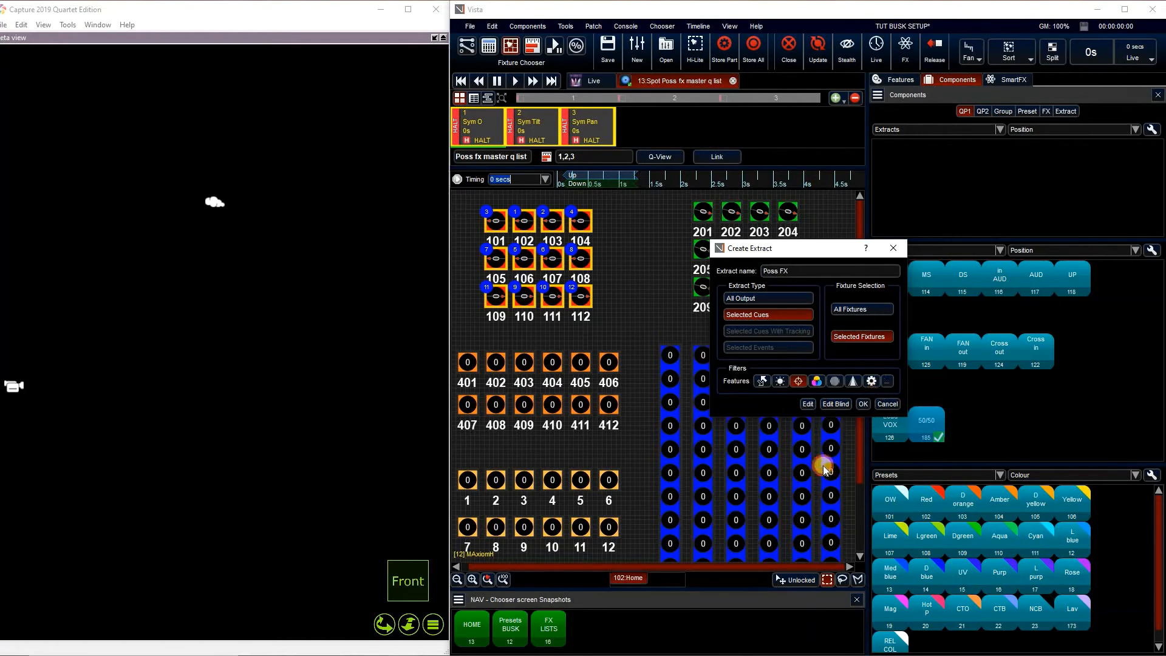
left_click(787, 57)
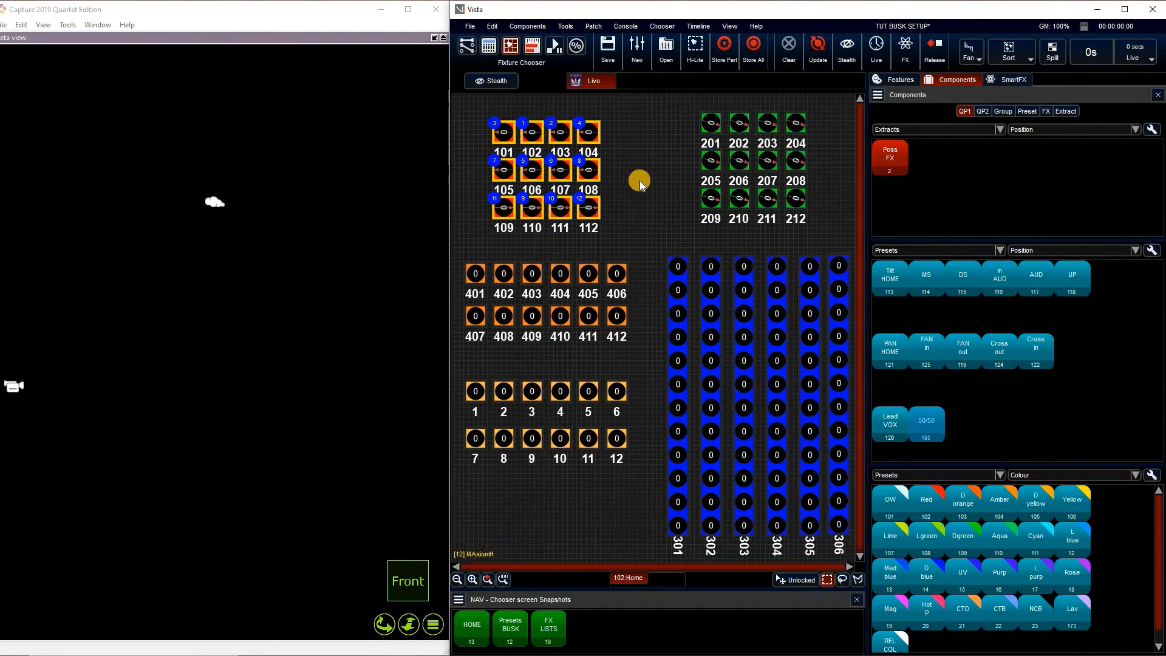
Step: Create a new cuelist and select the Wash Mirror group from the show groups
left_click(643, 54)
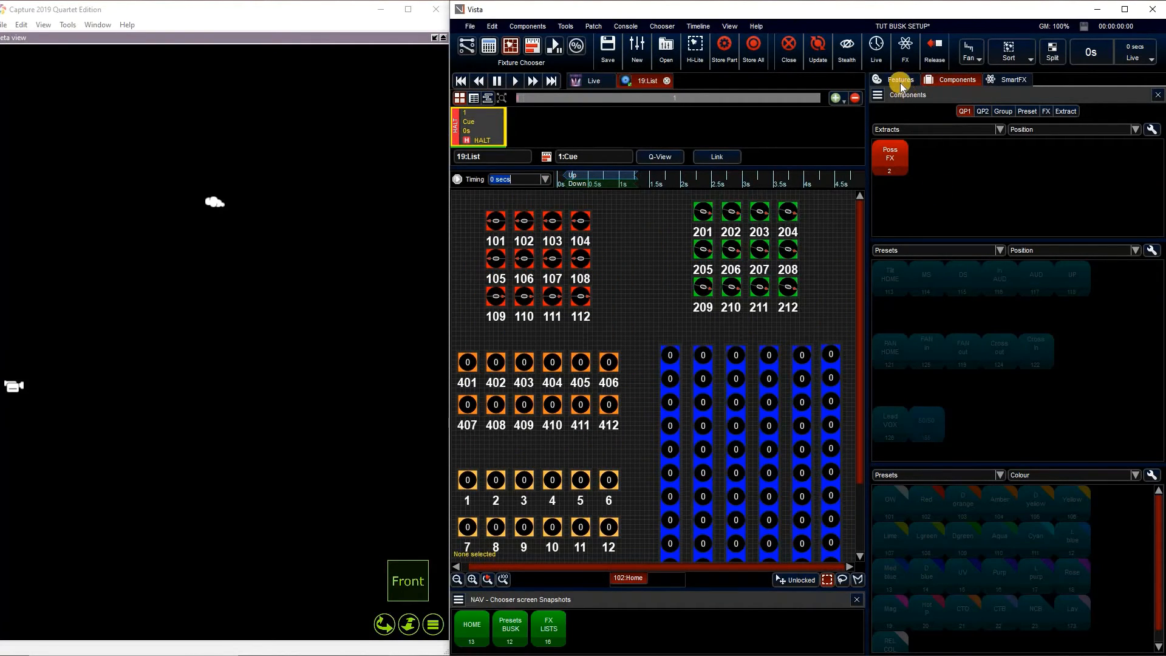
left_click(965, 79)
left_click(965, 82)
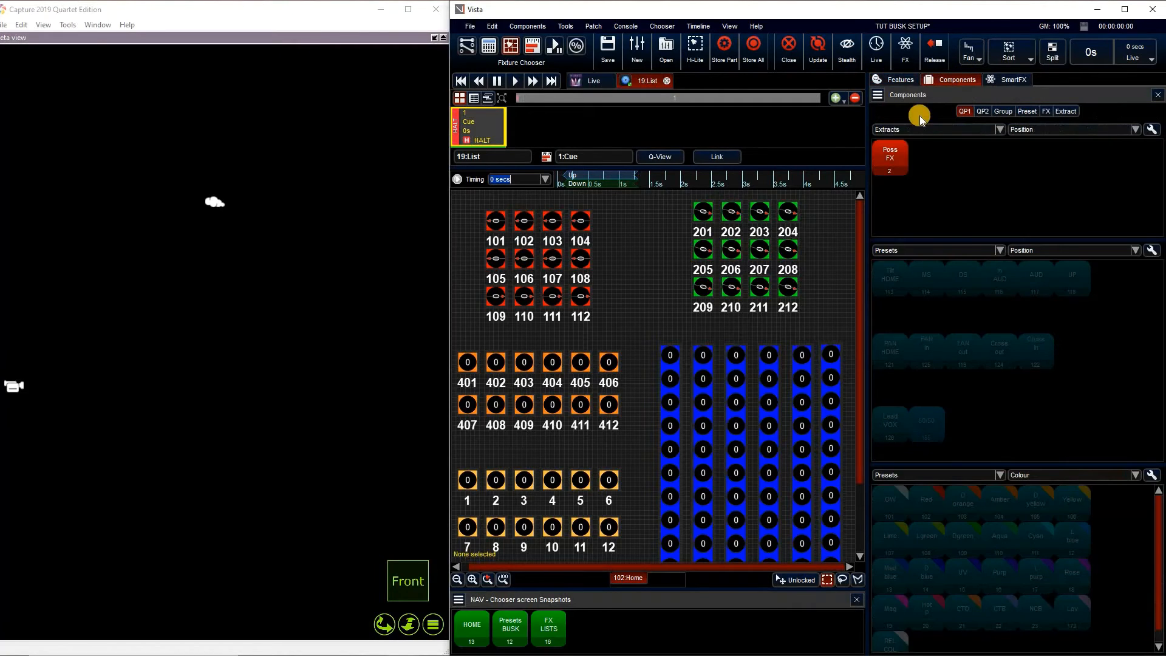
left_click(917, 130)
left_click(879, 170)
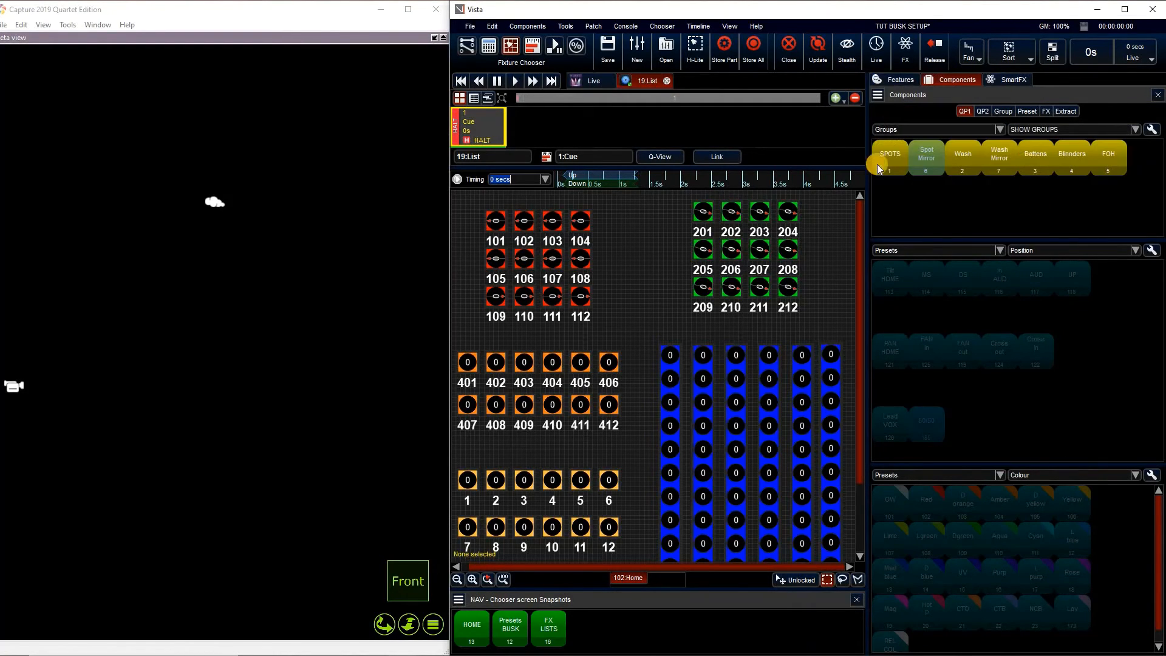
left_click(999, 157)
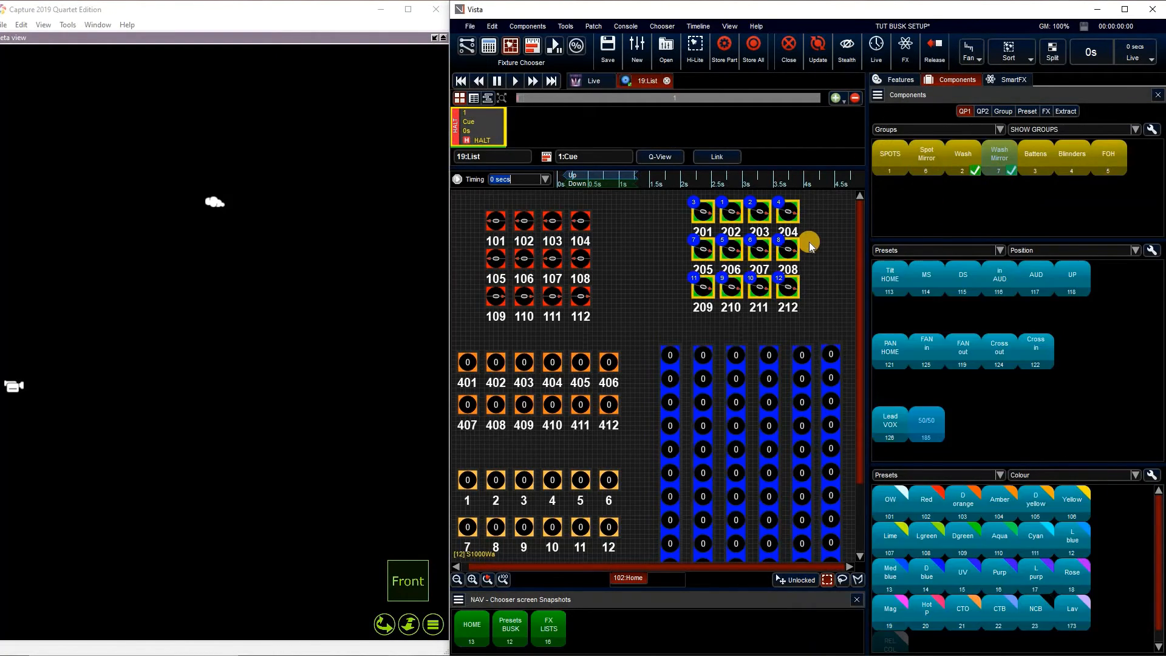
Step: Display Extracts filtered to Position and apply the Poss FX extract to the selected wash fixtures in the new cuelist
left_click(913, 81)
left_click(910, 129)
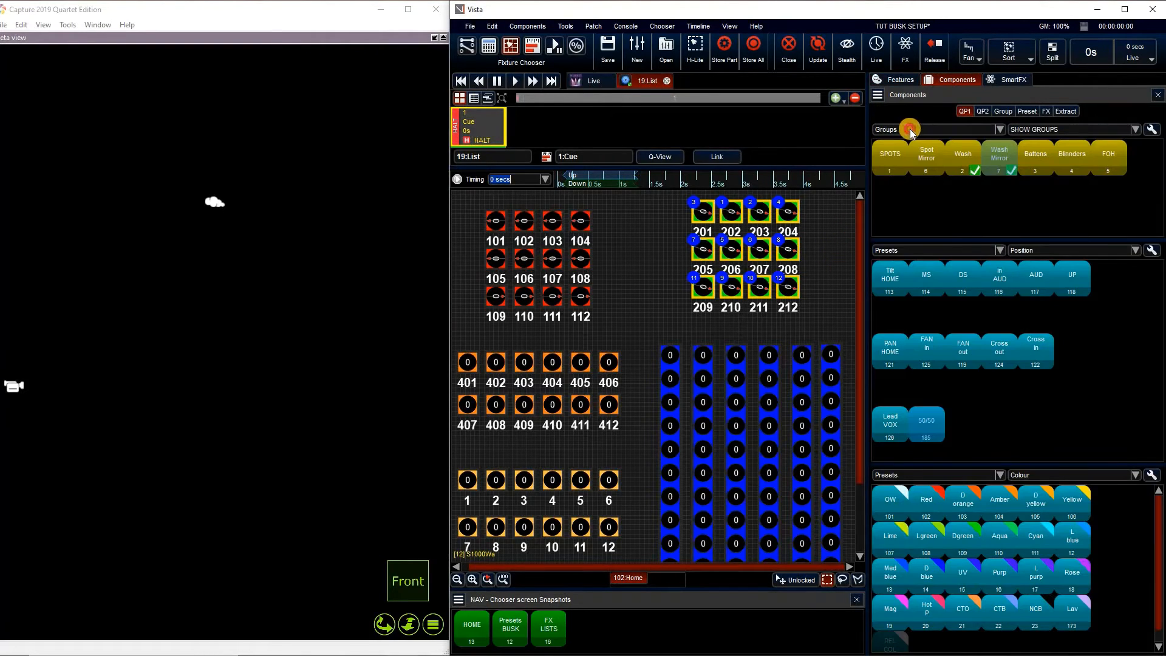
left_click(903, 199)
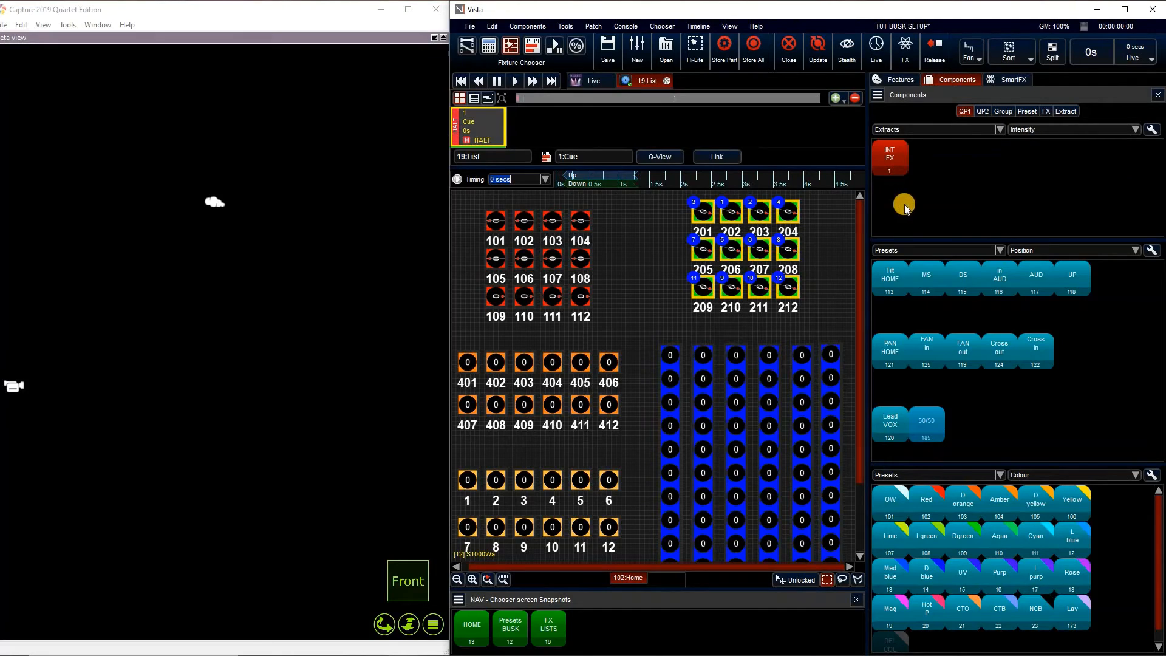
left_click(1048, 130)
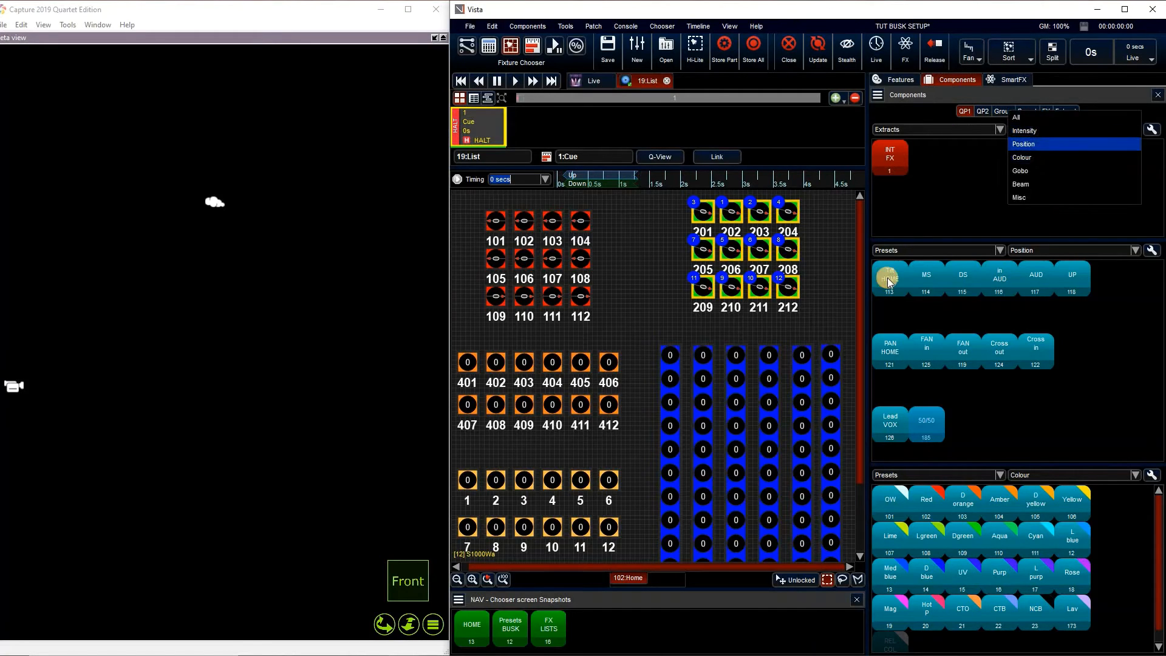
left_click(1043, 146)
left_click(1044, 352)
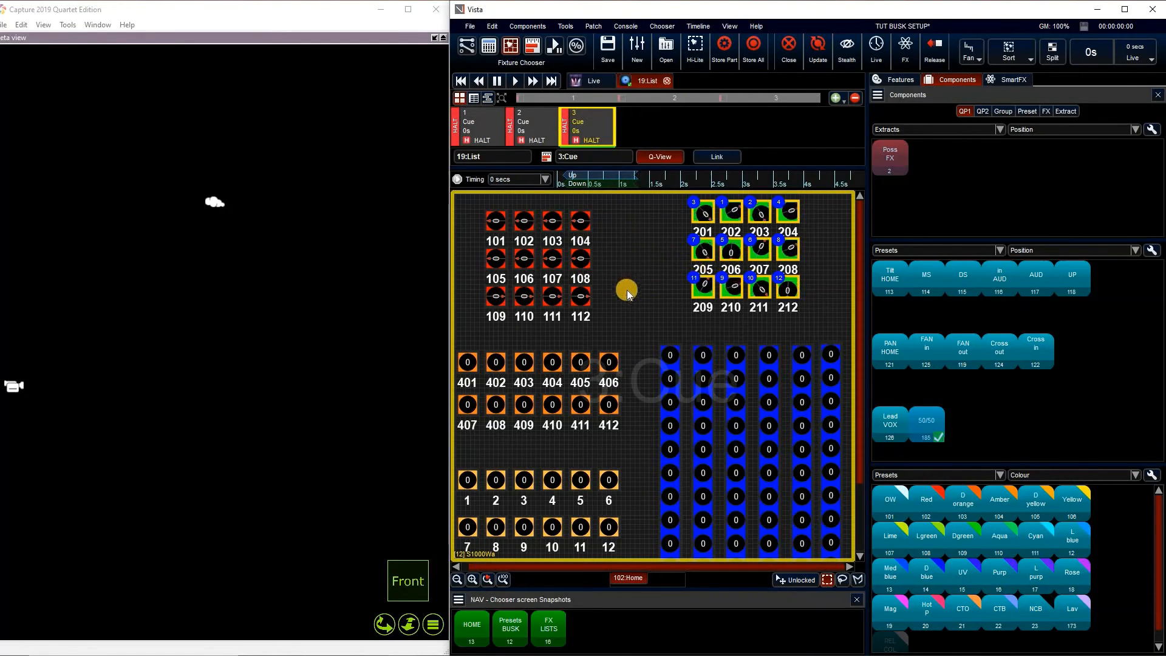
Step: Rename cues 1, 2 and 3 as Sym O, Tilt and Saym pan, and deselect the wash fixtures
left_click(469, 126)
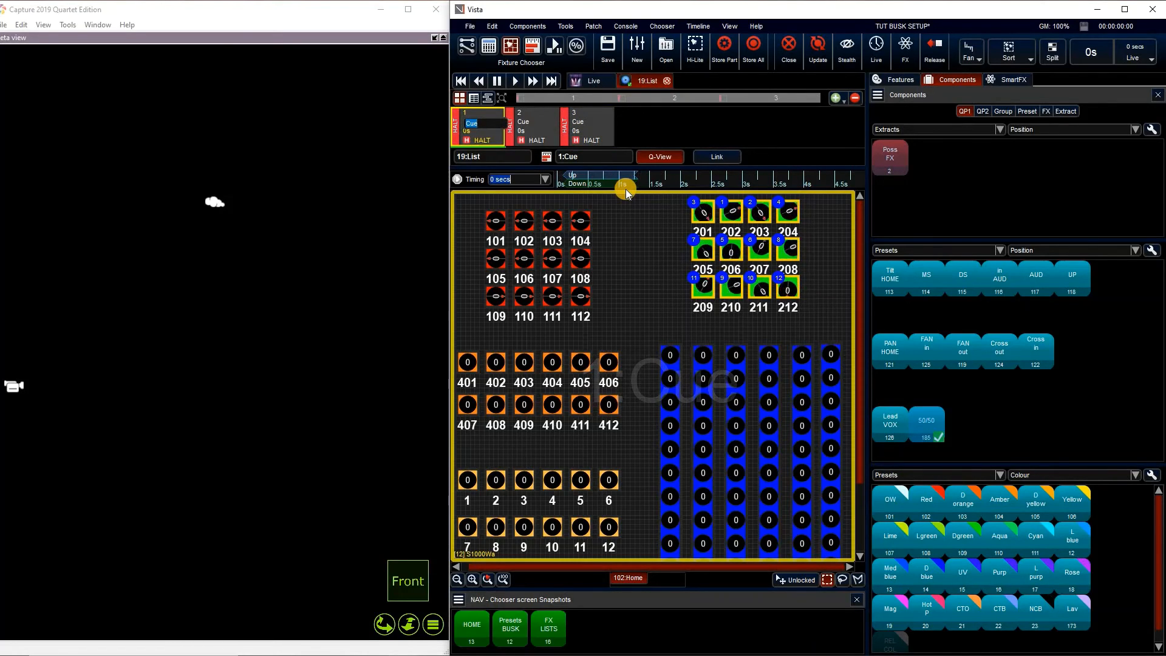
type("Sym O")
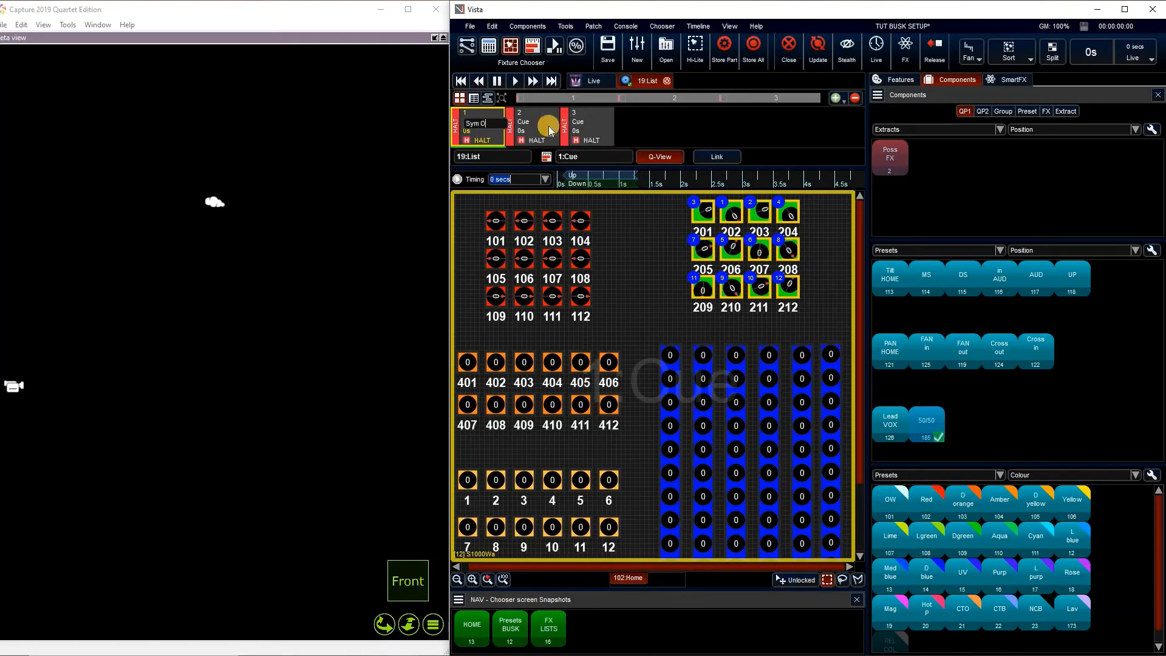
left_click(524, 121)
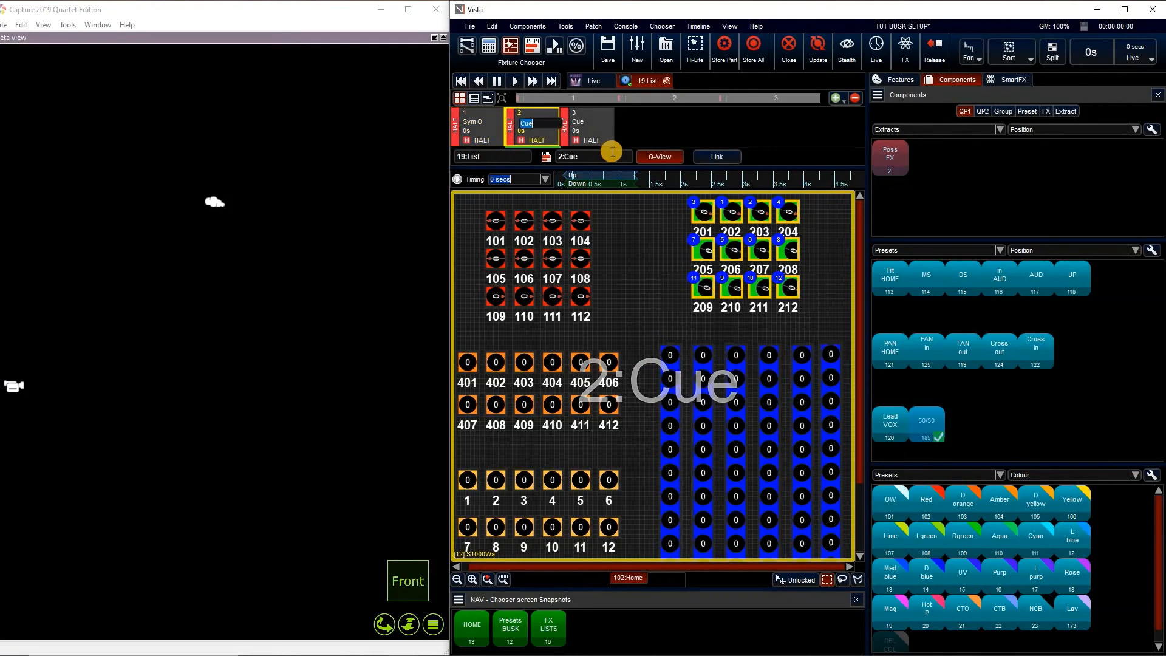
type("Tilt")
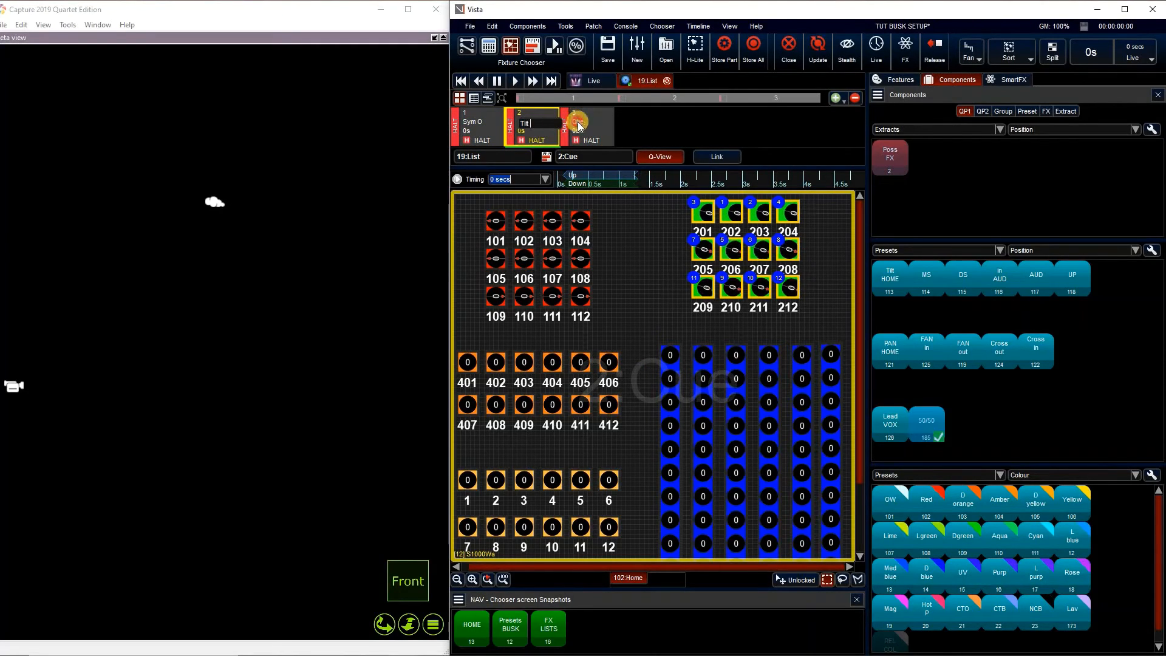
left_click(578, 124)
type("S")
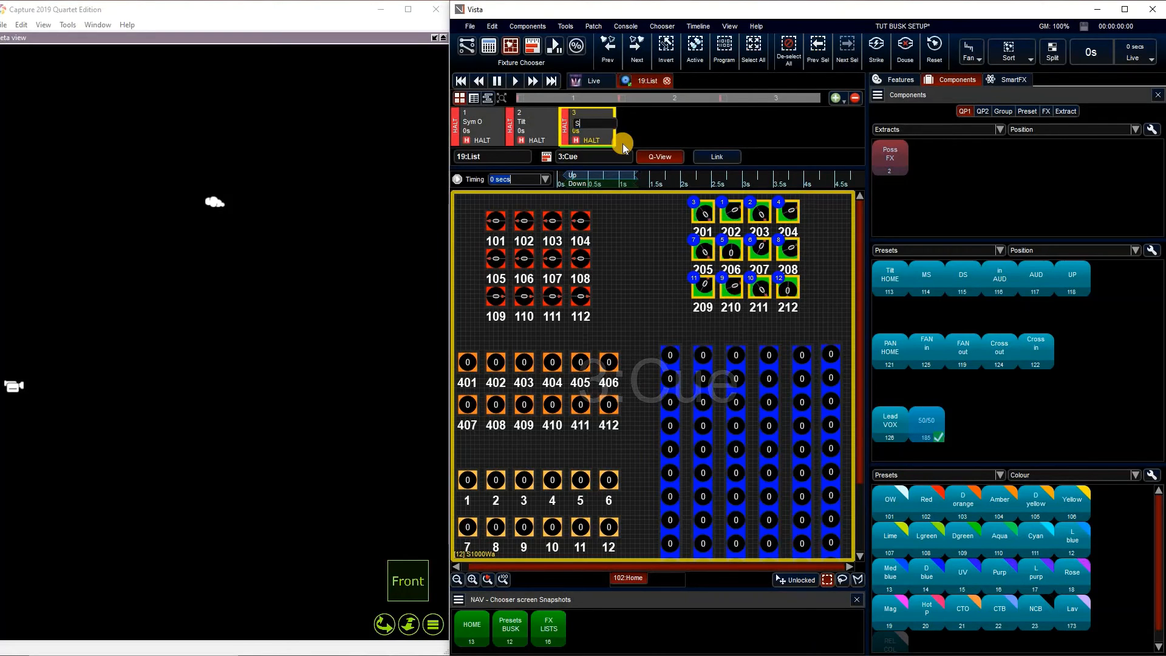
type("aym pan")
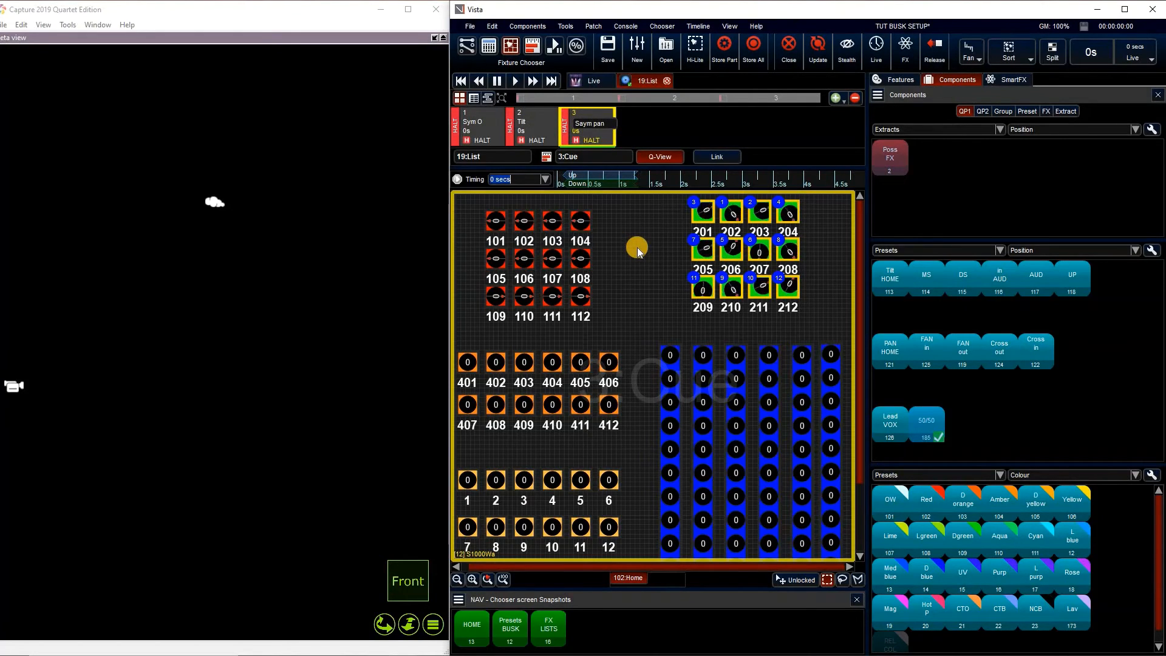
left_click(637, 252)
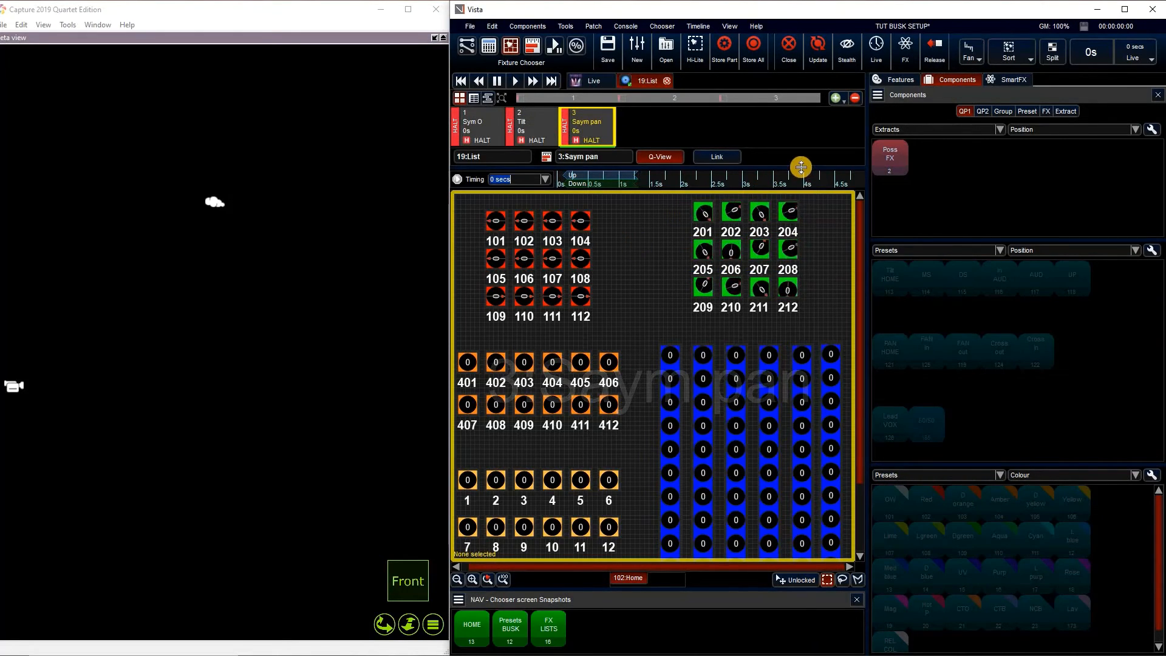
Step: Close the cuelist and save it as Wash Pos fx master Q list with ID 19
left_click(789, 58)
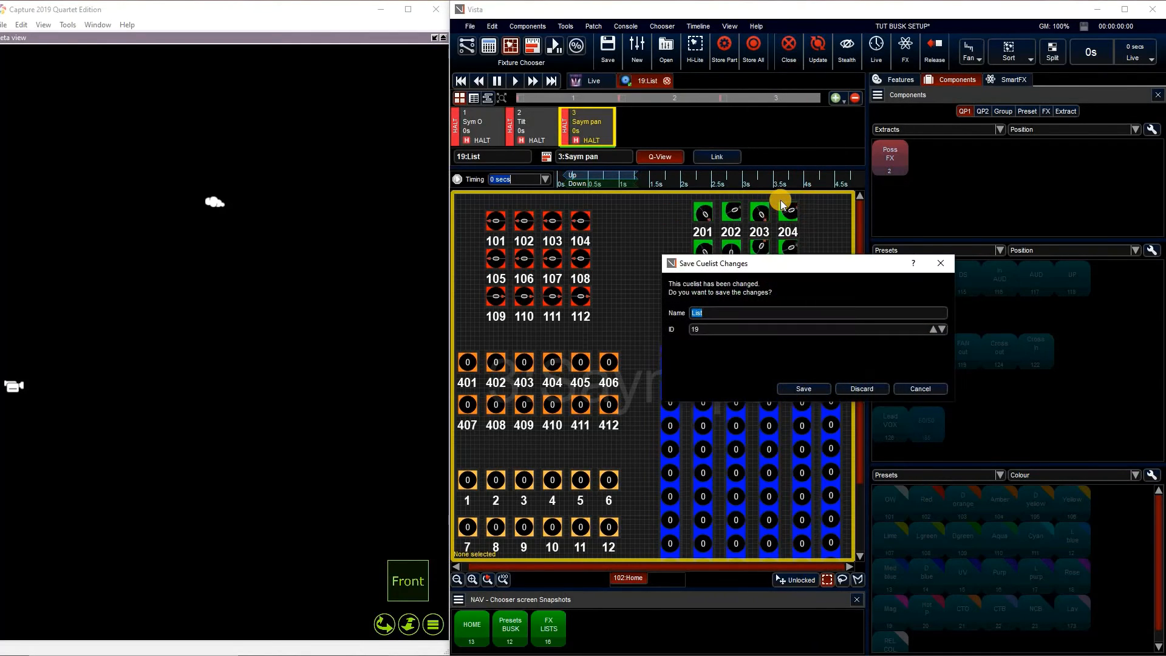
type("W")
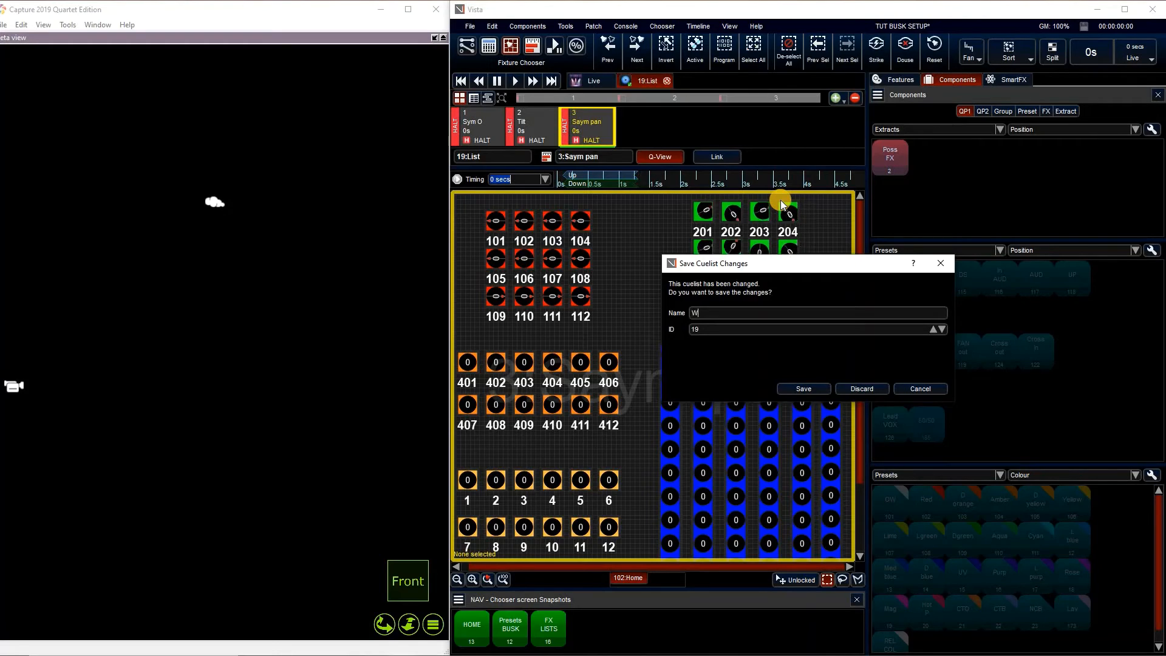
type("ash ")
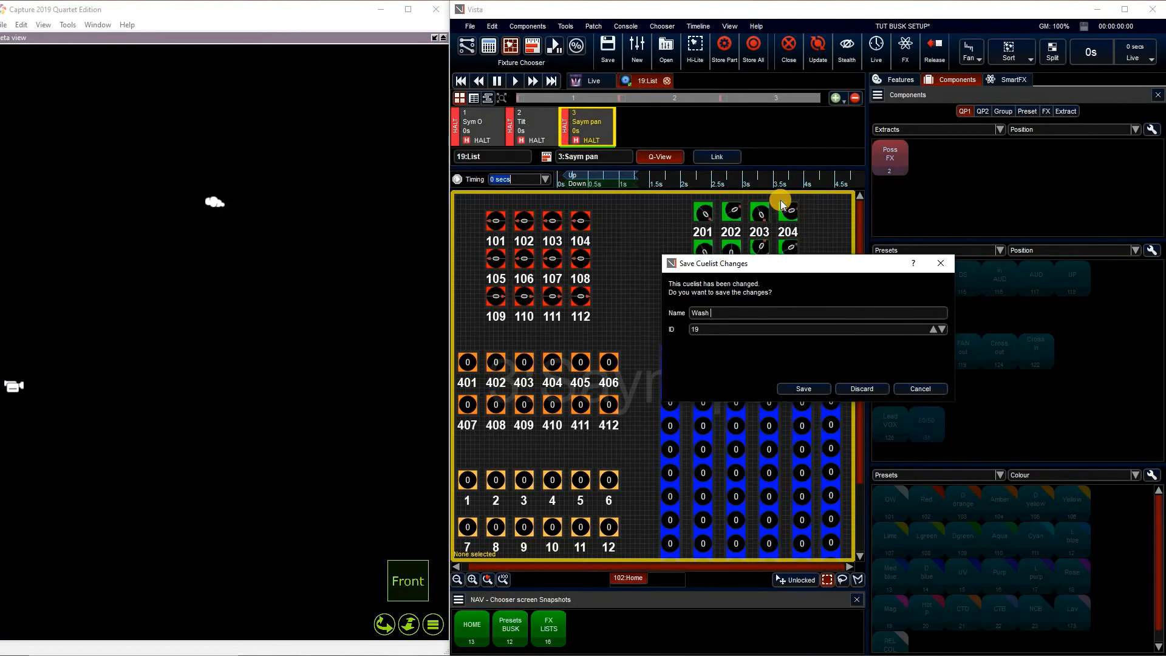
type("Pos ")
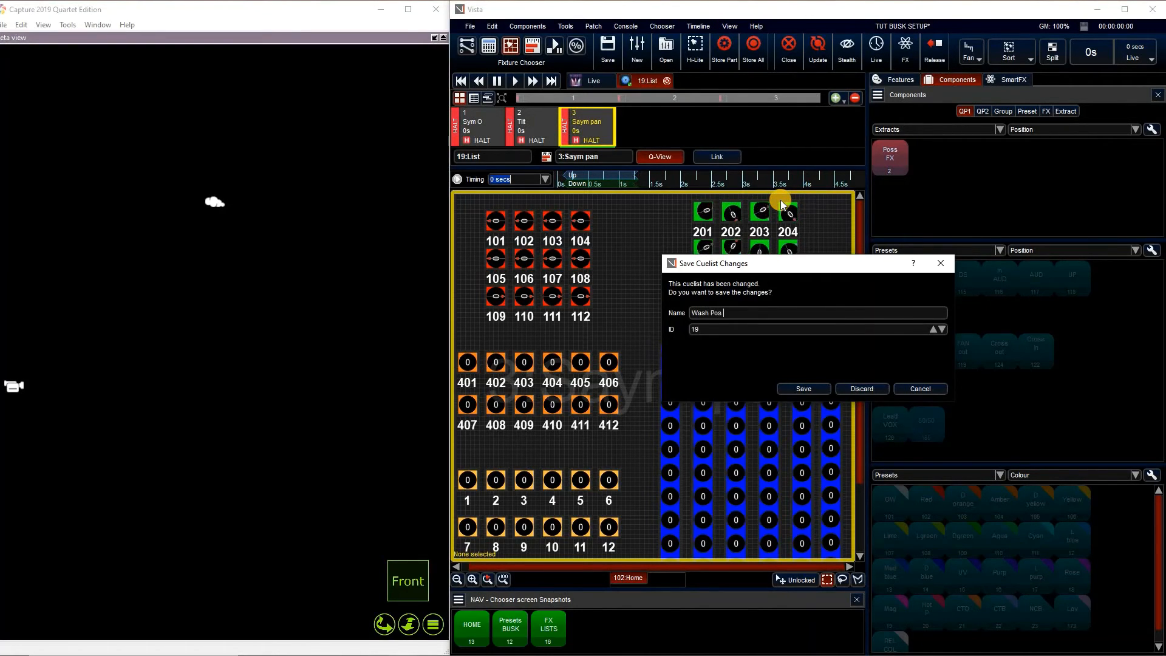
type("fx mast")
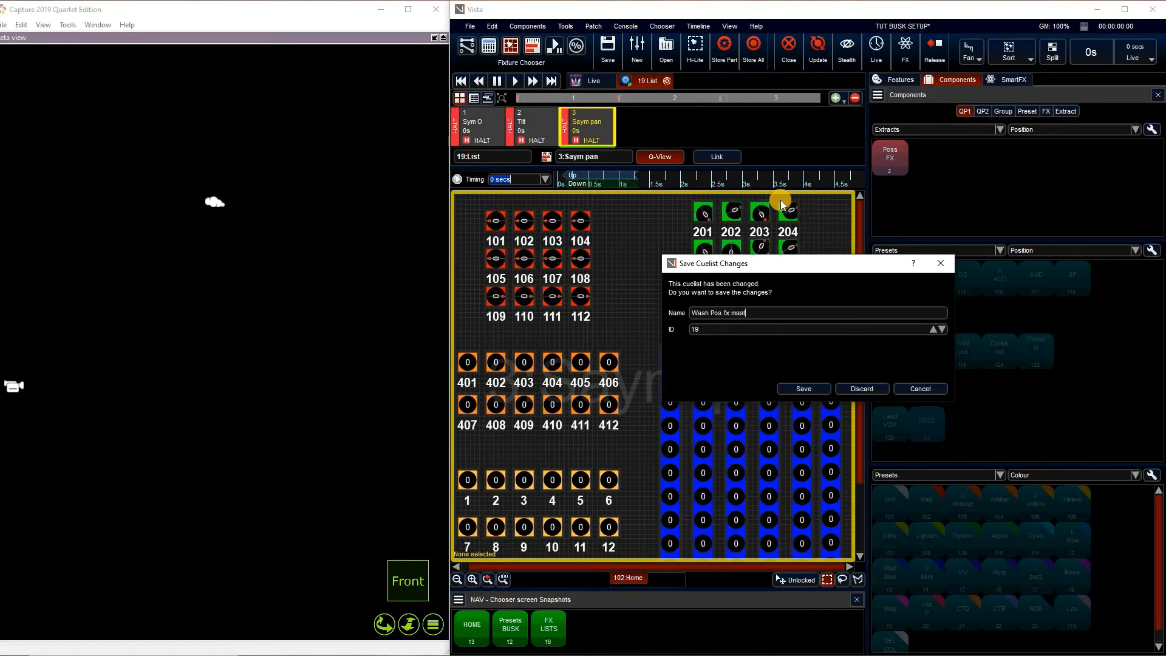
type("er Q lis")
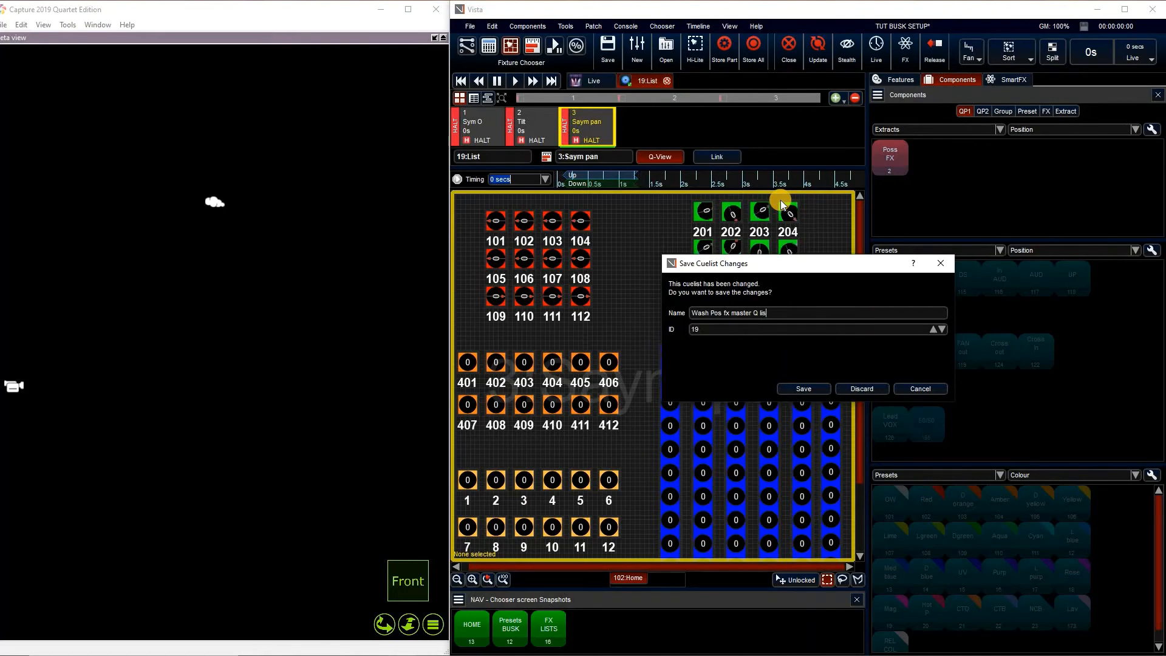
type("t")
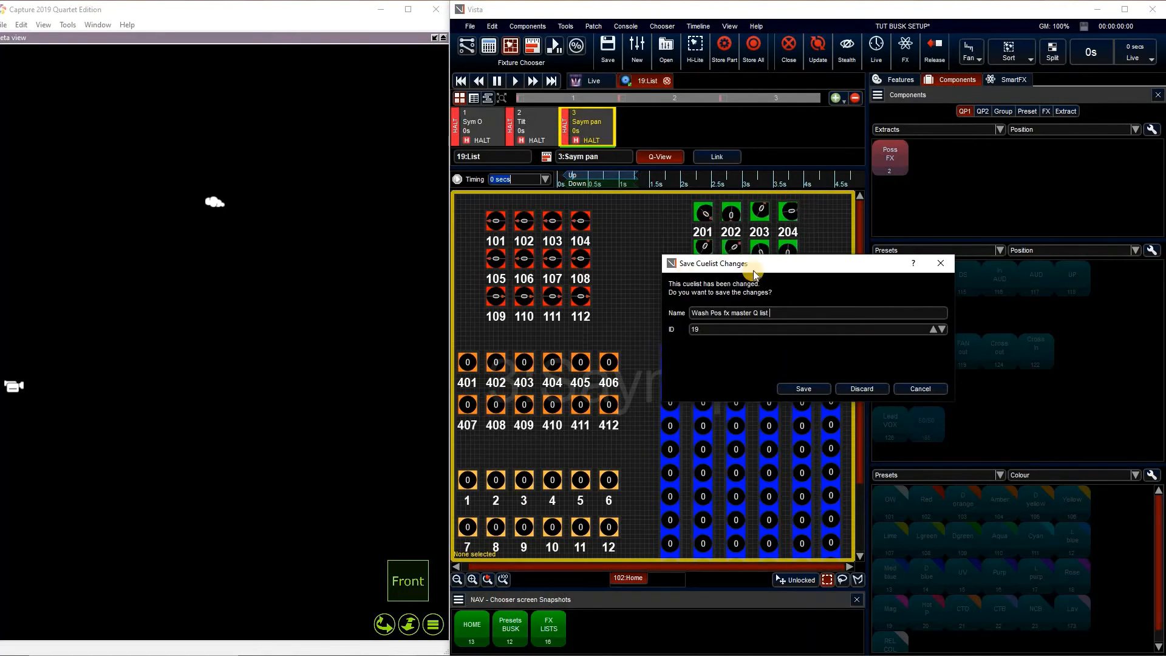
left_click(823, 391)
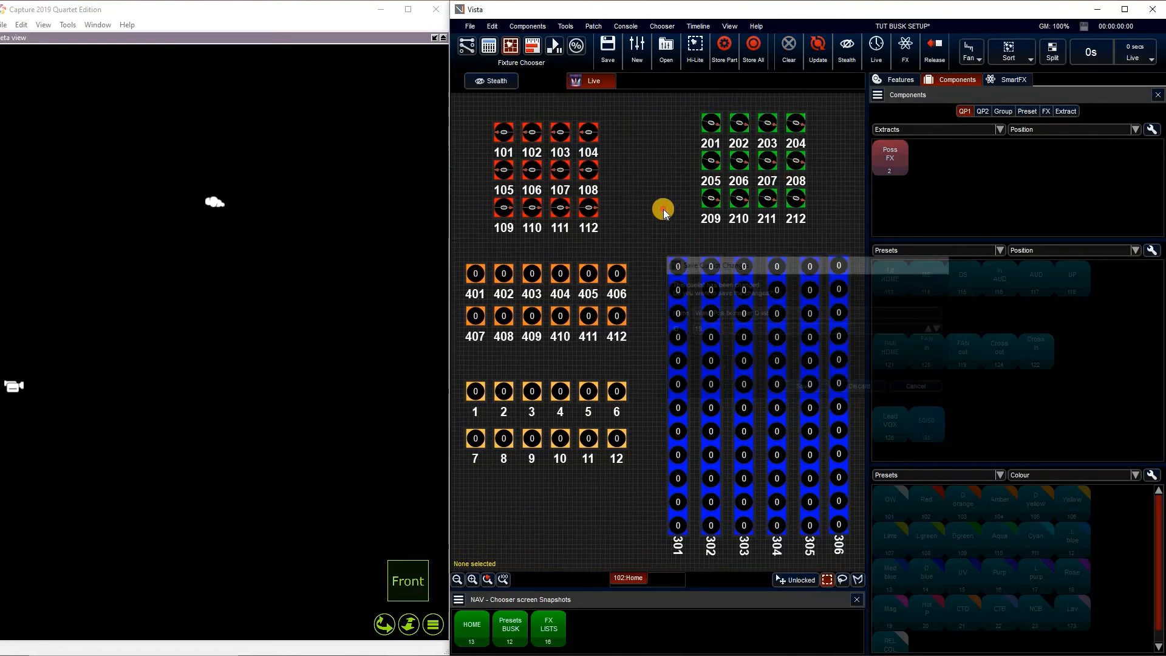
Step: In the FX LISTS view, show all cuelists in the BEAM FX window and add Wash Pos fx to Master FX Lists
left_click(549, 634)
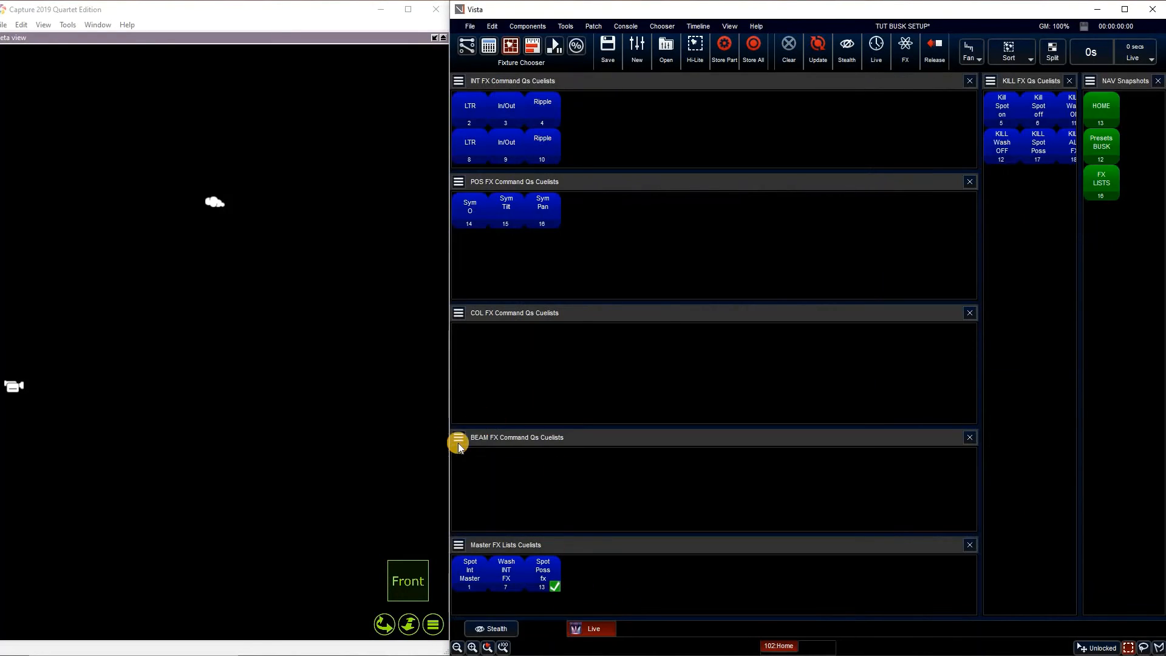
right_click(497, 523)
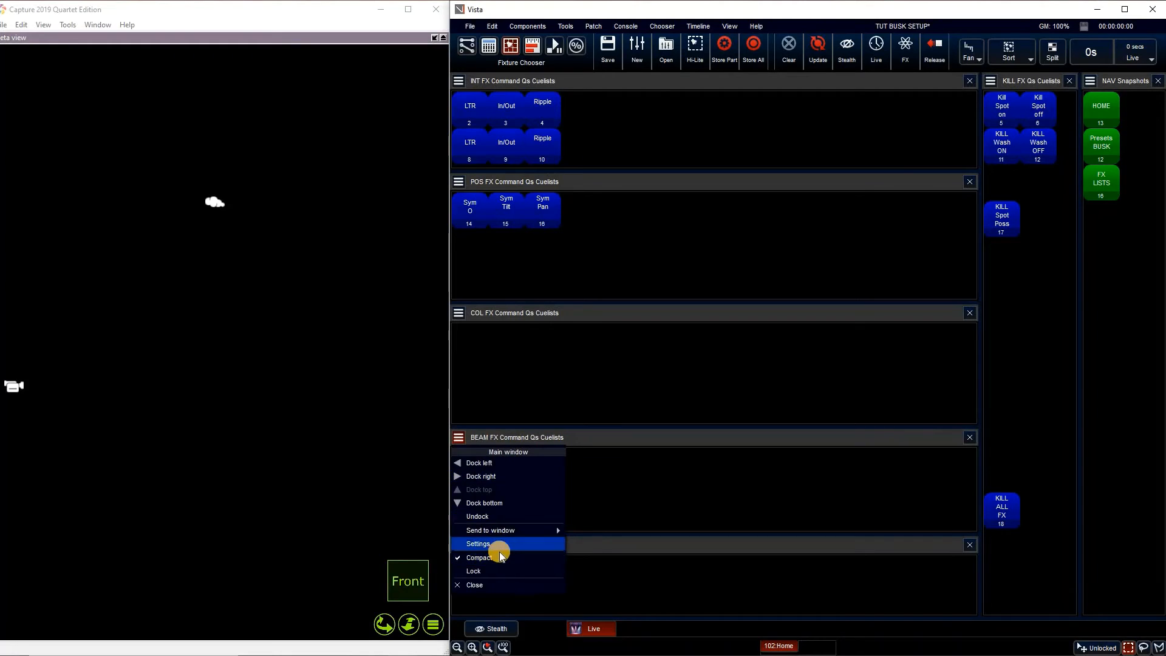
left_click(483, 543)
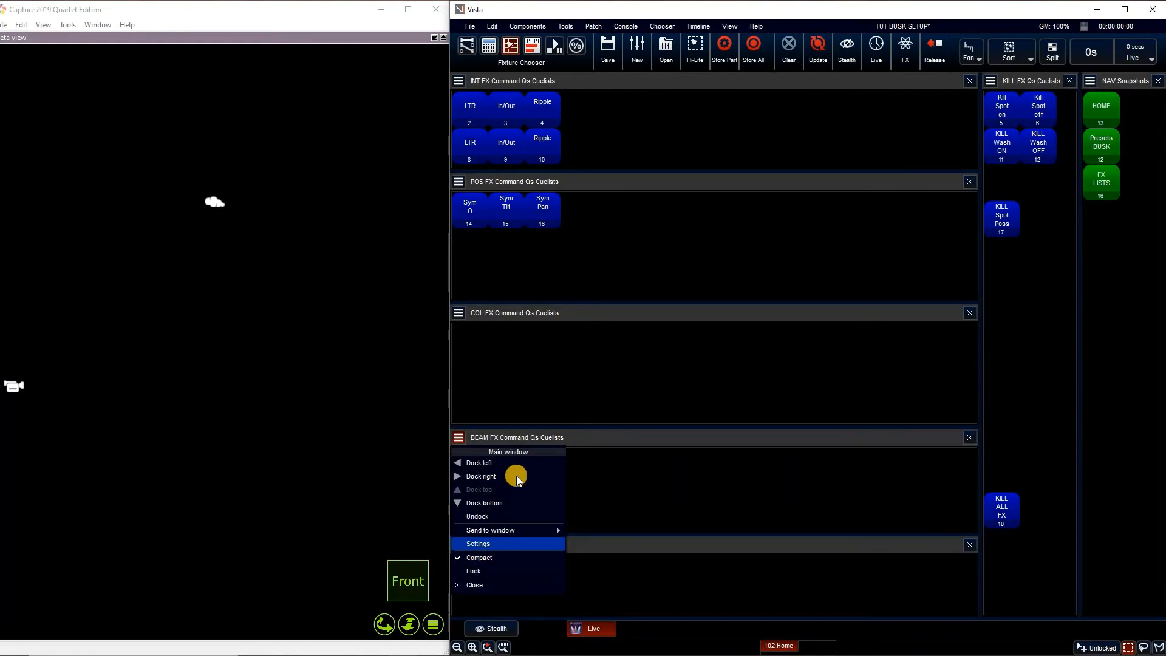
left_click(644, 450)
left_click(764, 455)
left_click(814, 454)
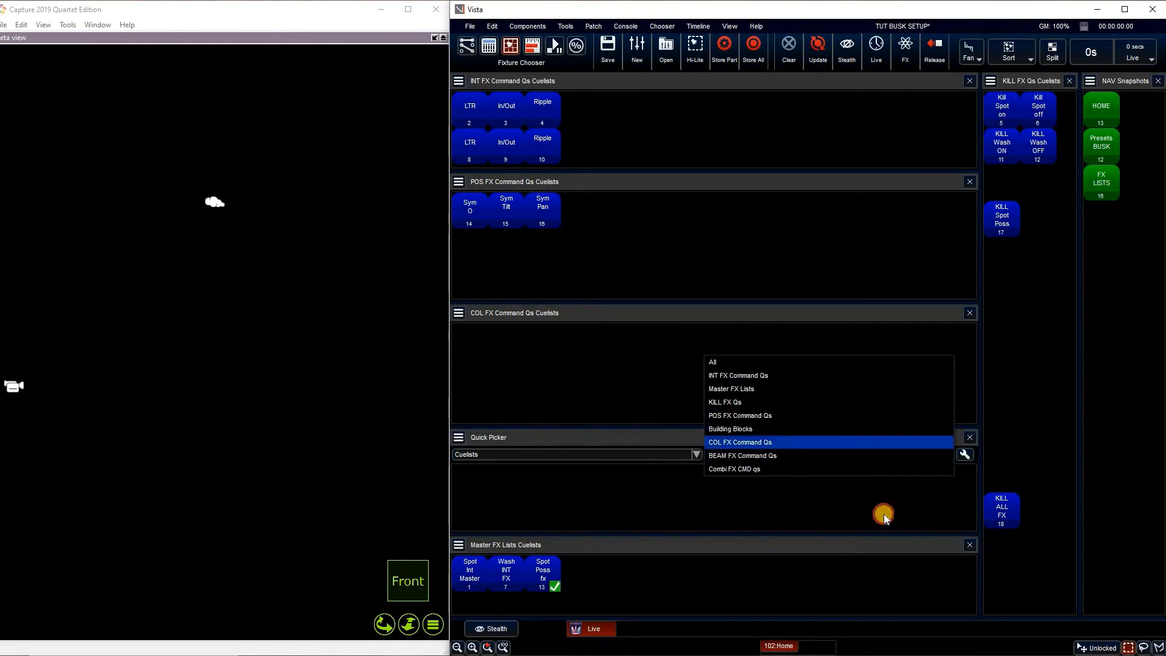
left_click(850, 363)
scroll(732, 503, "down", 1)
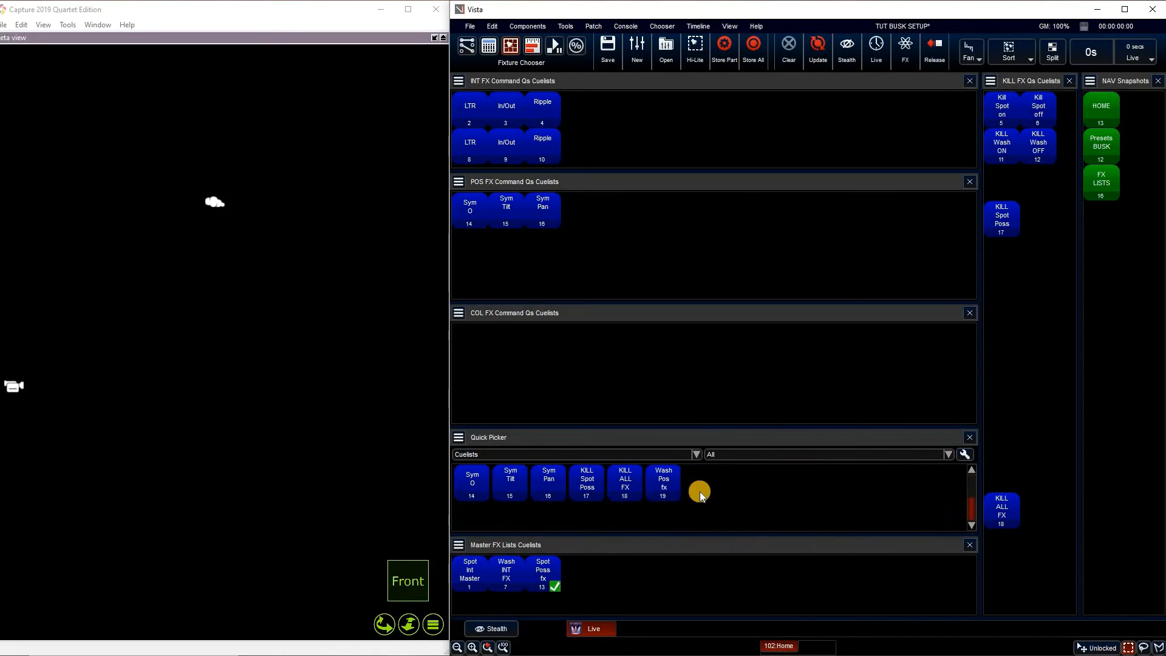
left_click_drag(650, 519, 555, 578)
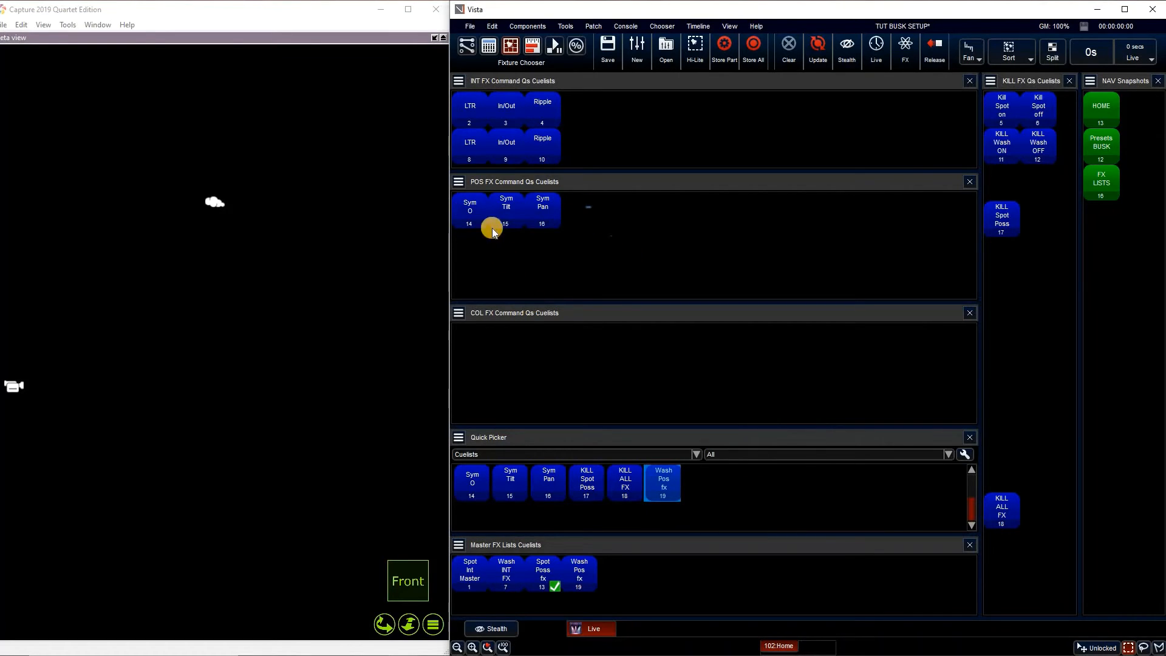
Step: Duplicate the Sym O, Sym Tilt and Sym Pan command cuelists and place the copies beneath the originals in POS FX Command Qs
right_click(461, 210)
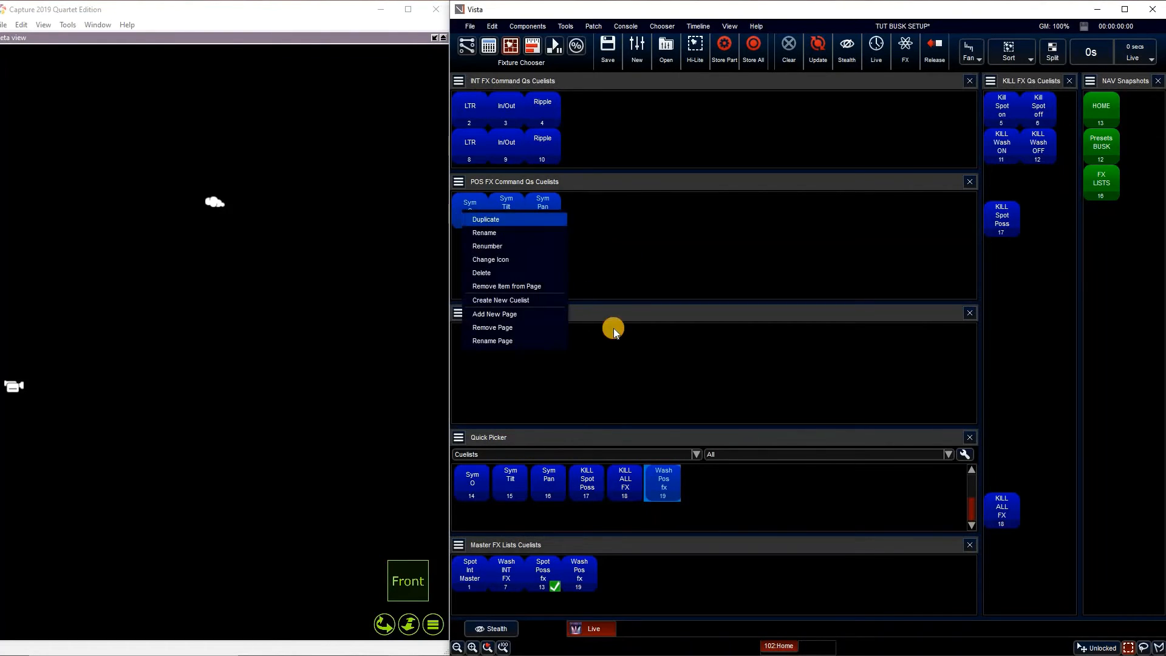
left_click_drag(715, 482, 480, 252)
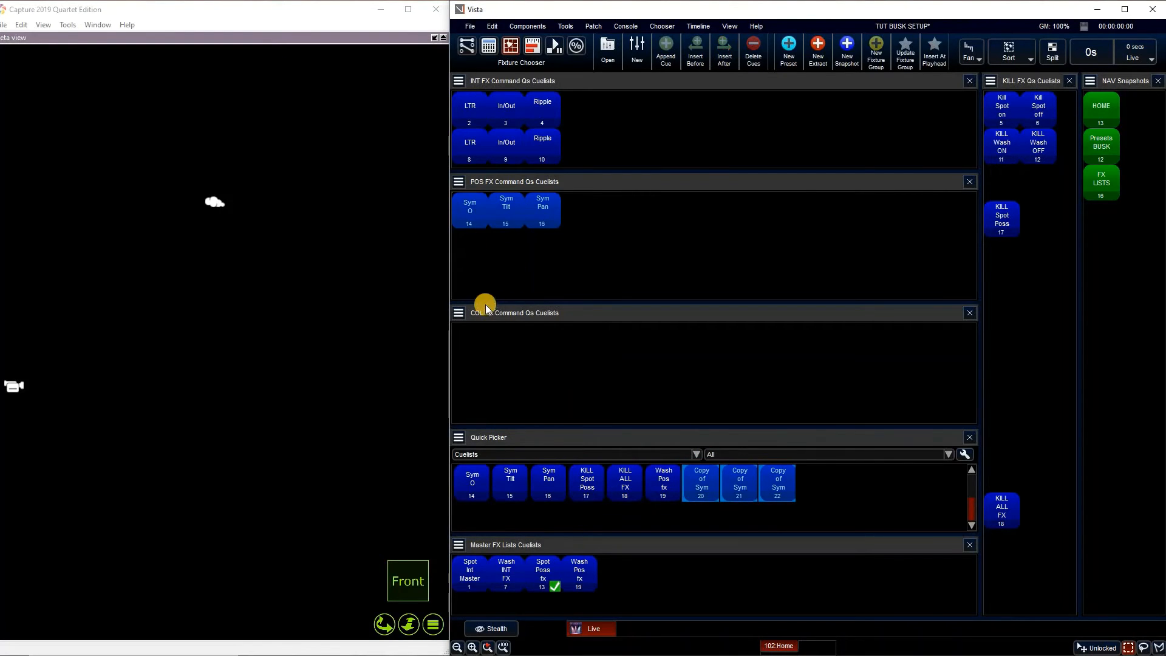
left_click_drag(486, 306, 583, 213)
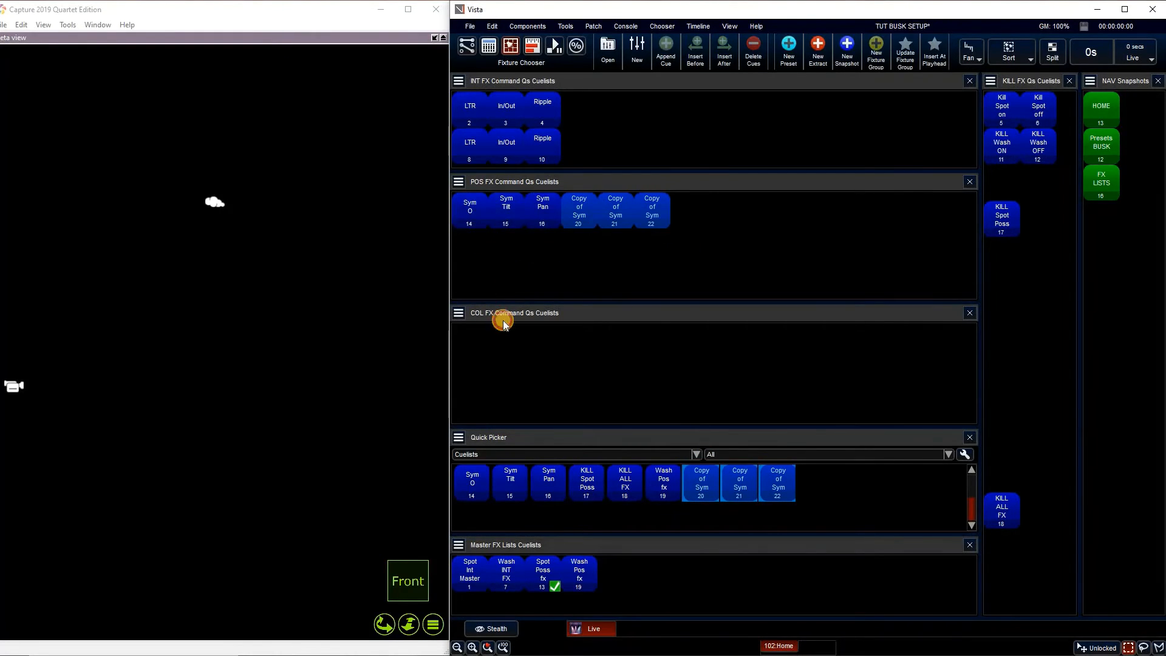
left_click(603, 261)
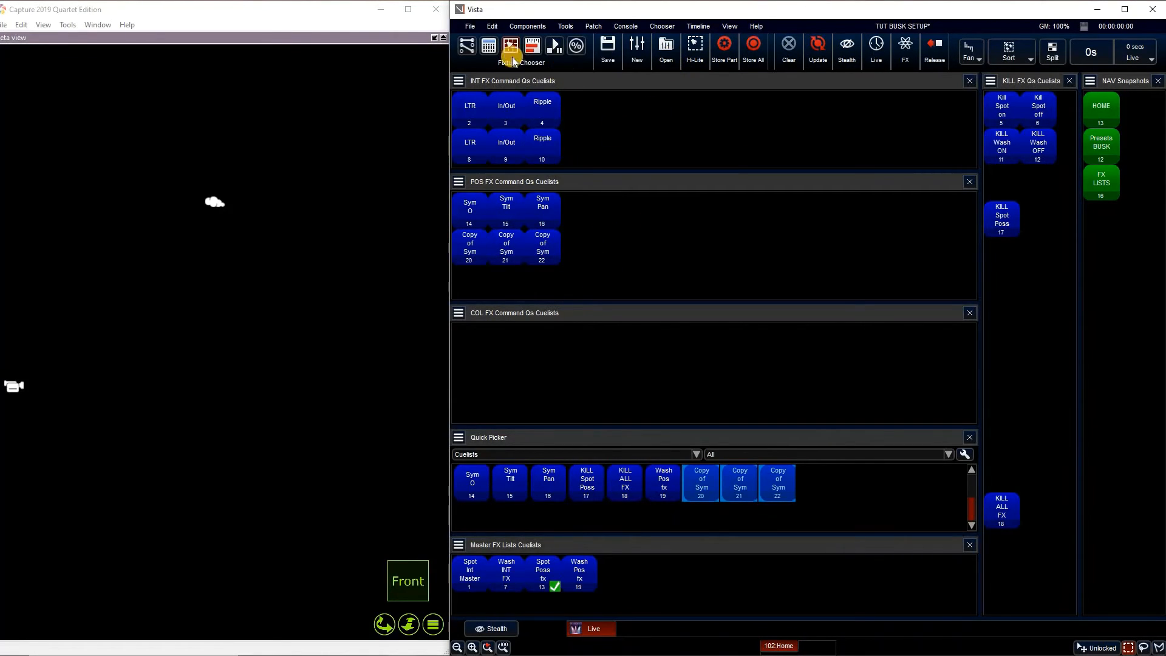
Step: Bring up the stage lights from the S1 playback faders in the console view and return to the fixture chooser
left_click(511, 212)
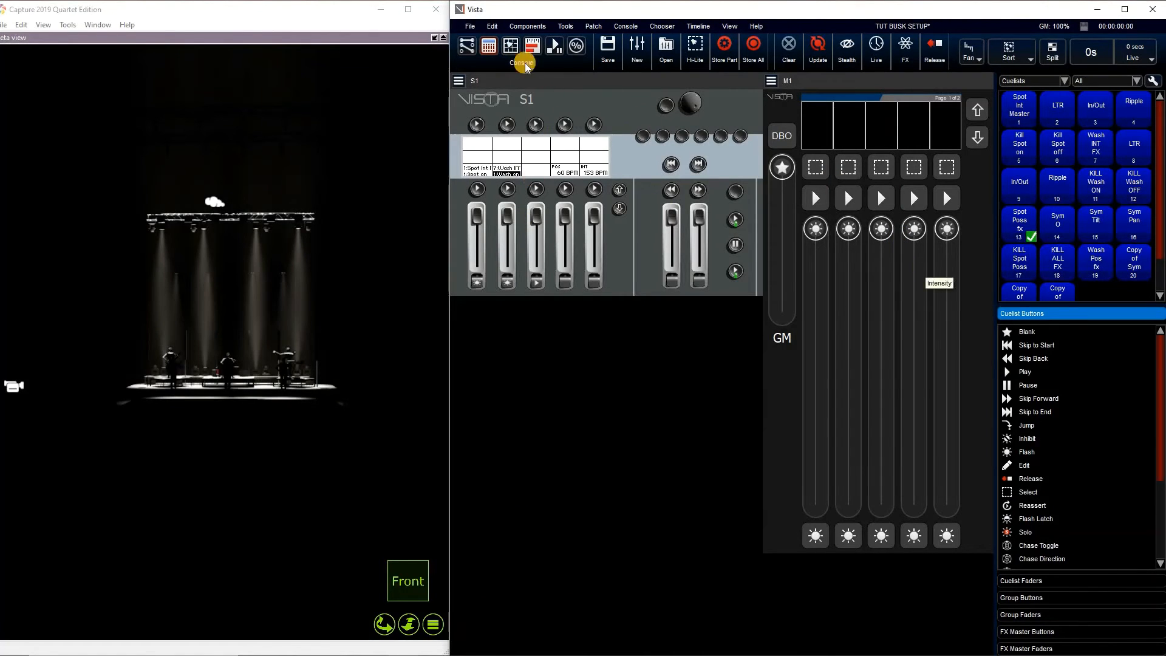
left_click(513, 48)
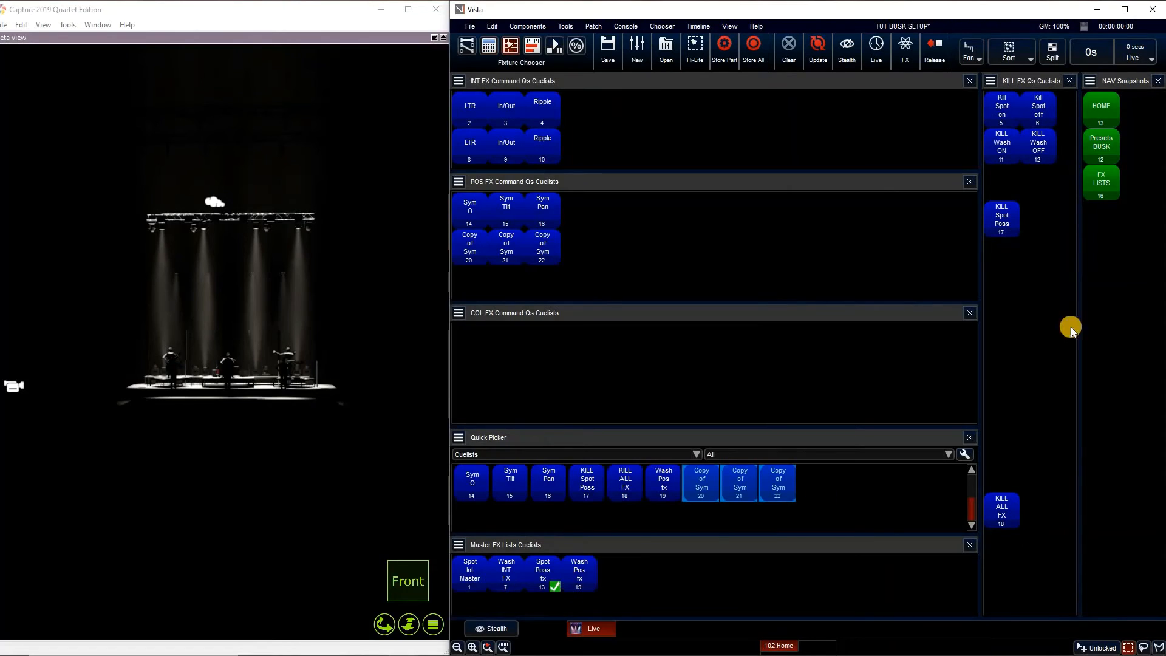
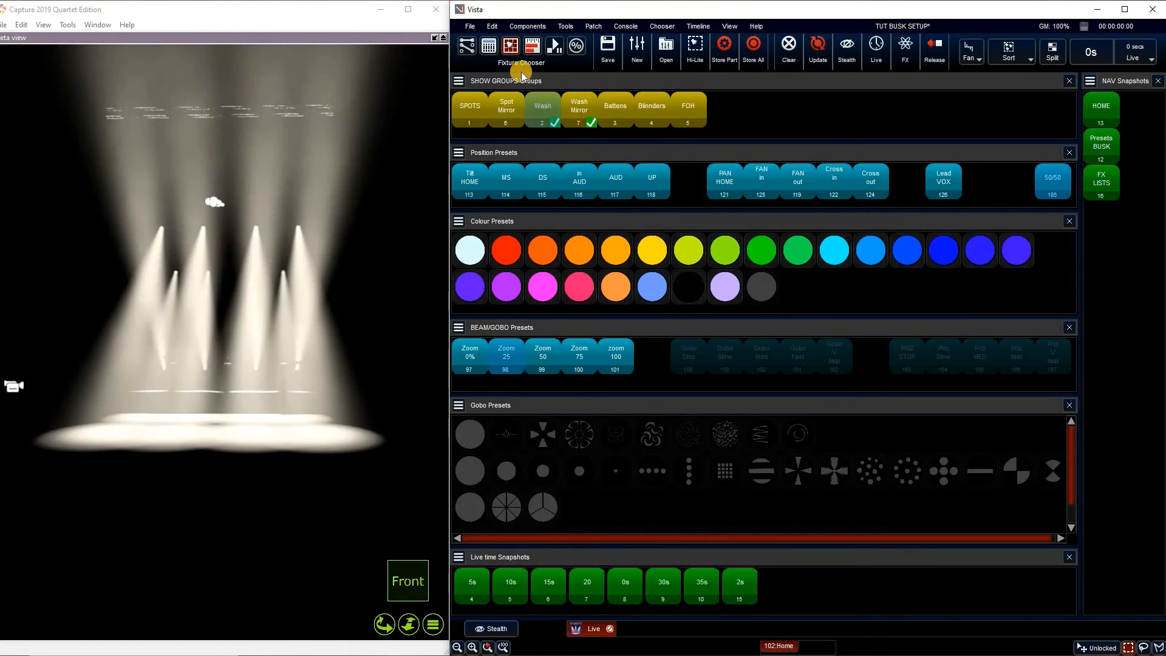
Step: Recall the FX LISTS view and open cuelist 19, Wash Pos fx master Q list, for editing
left_click(1102, 185)
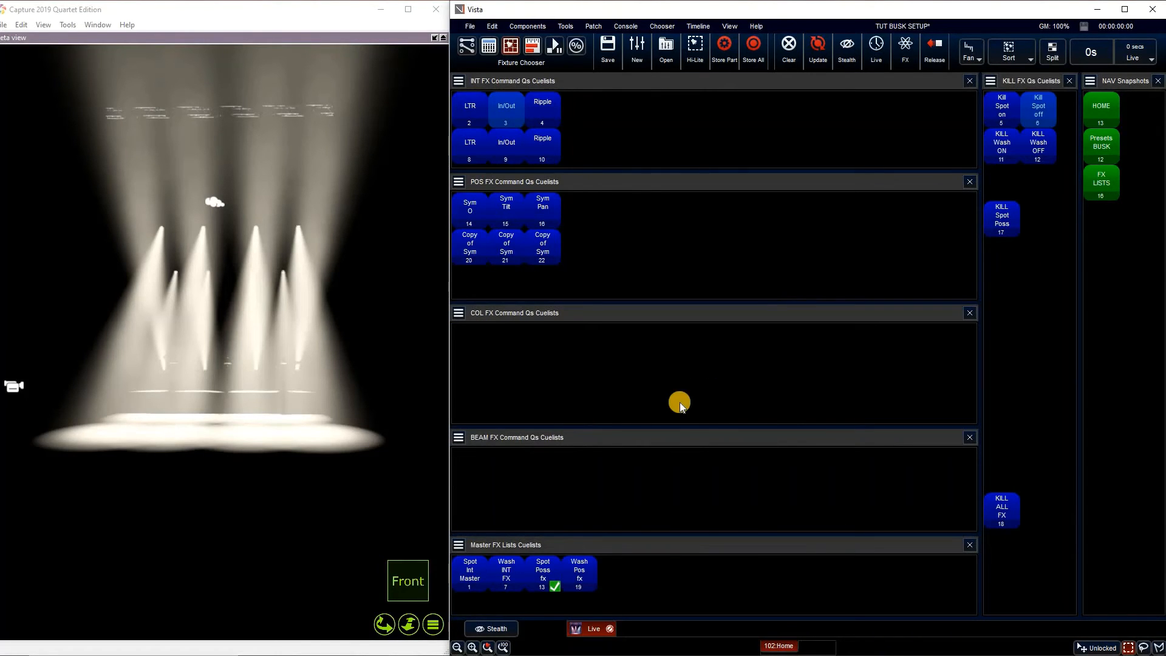
left_click(667, 56)
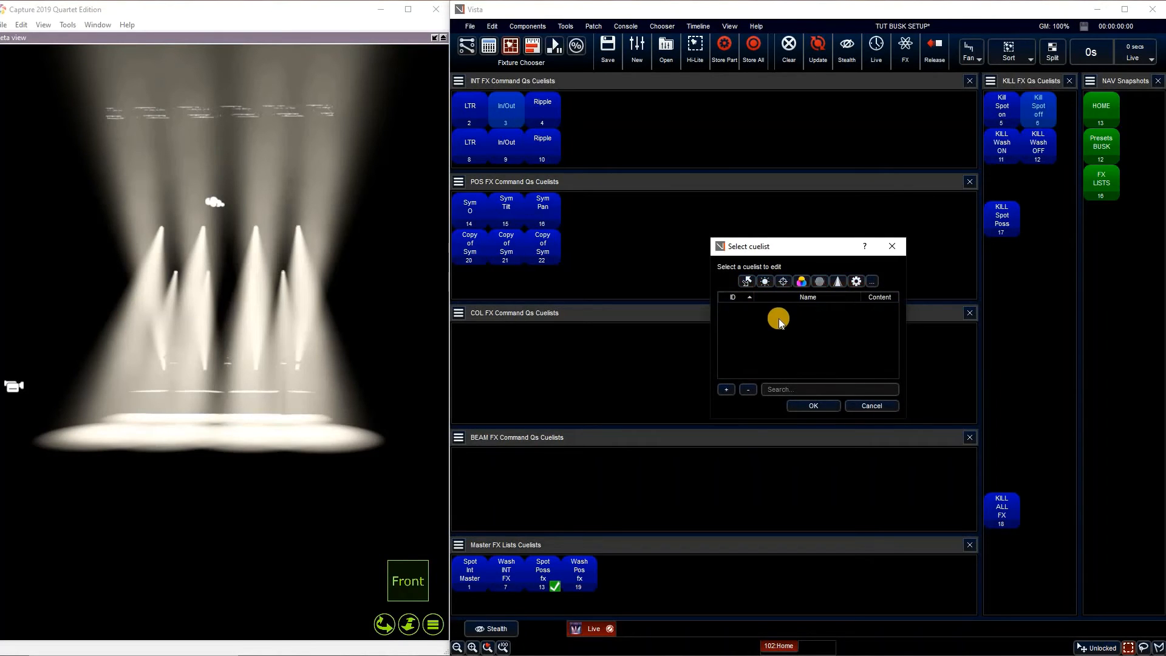
left_click(792, 320)
key("Return")
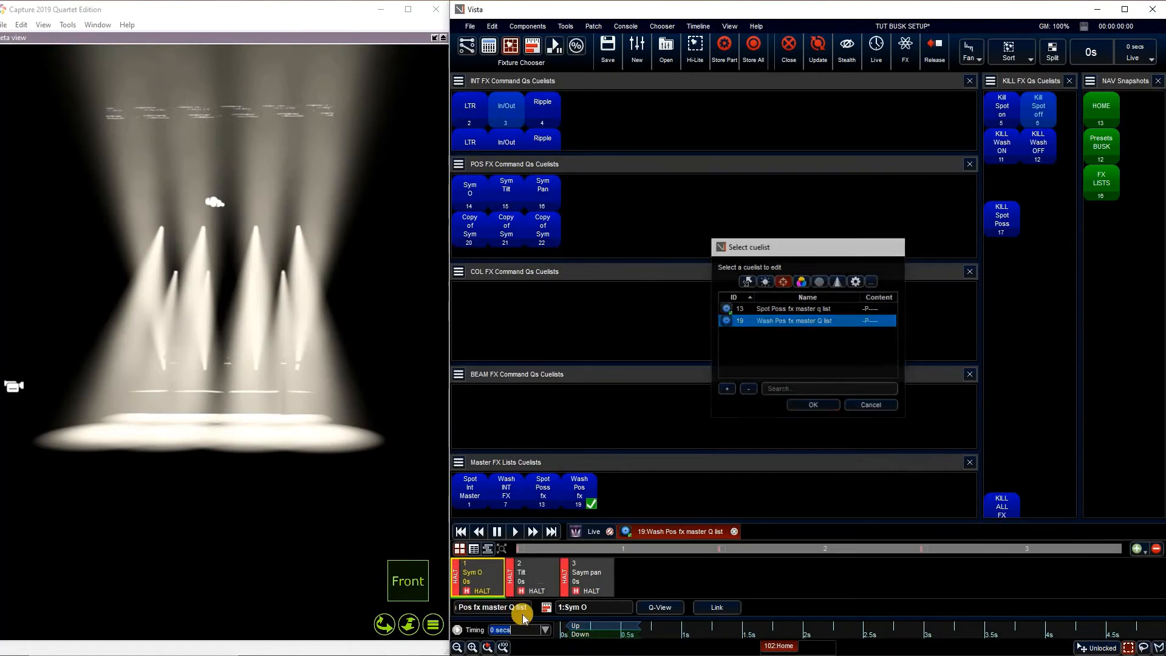
Step: Open cuelist 20, Copy of Sym O, in the timeline and retarget its first Release command to 19:Wash Pos fx master Q list
right_click(478, 229)
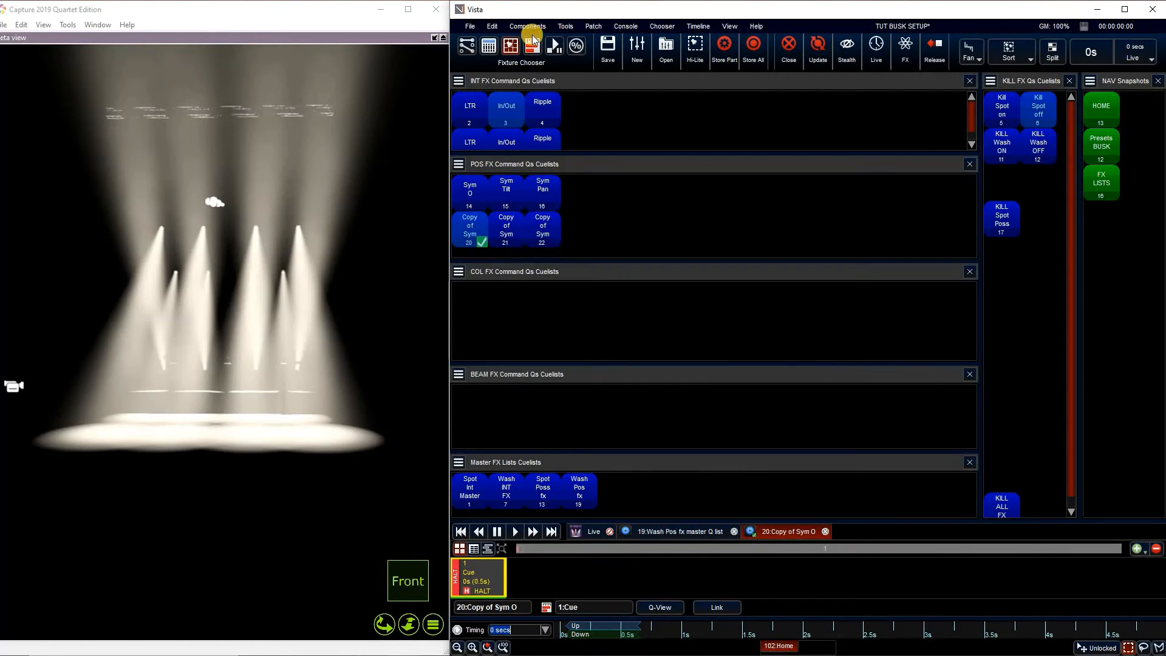
left_click(534, 49)
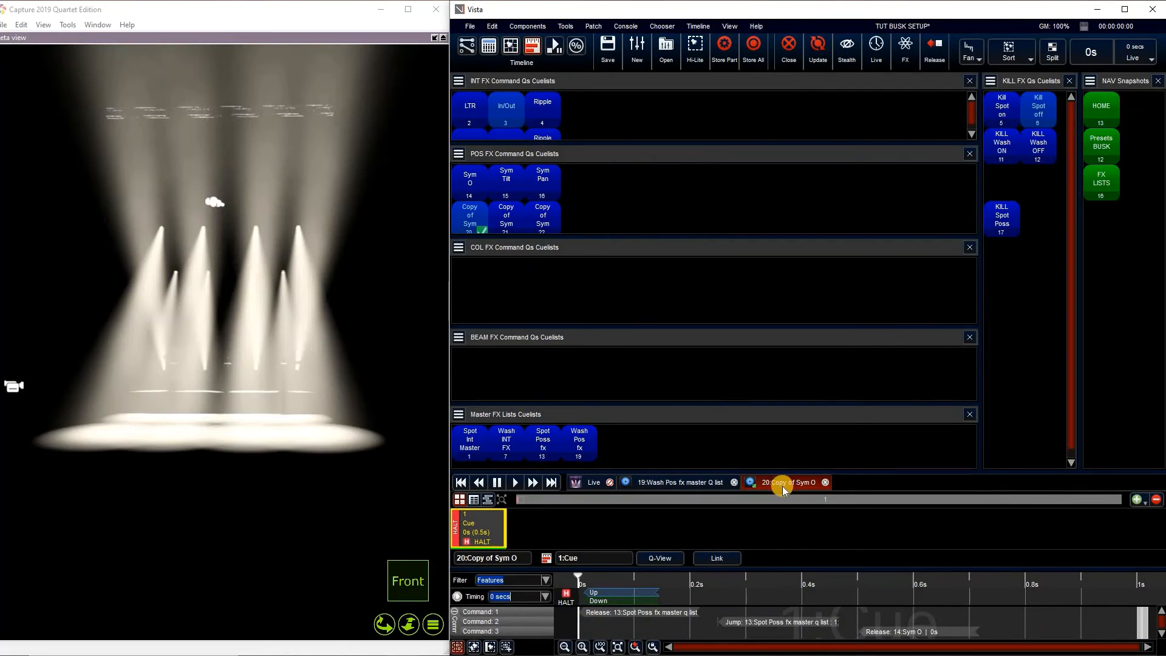
right_click(638, 612)
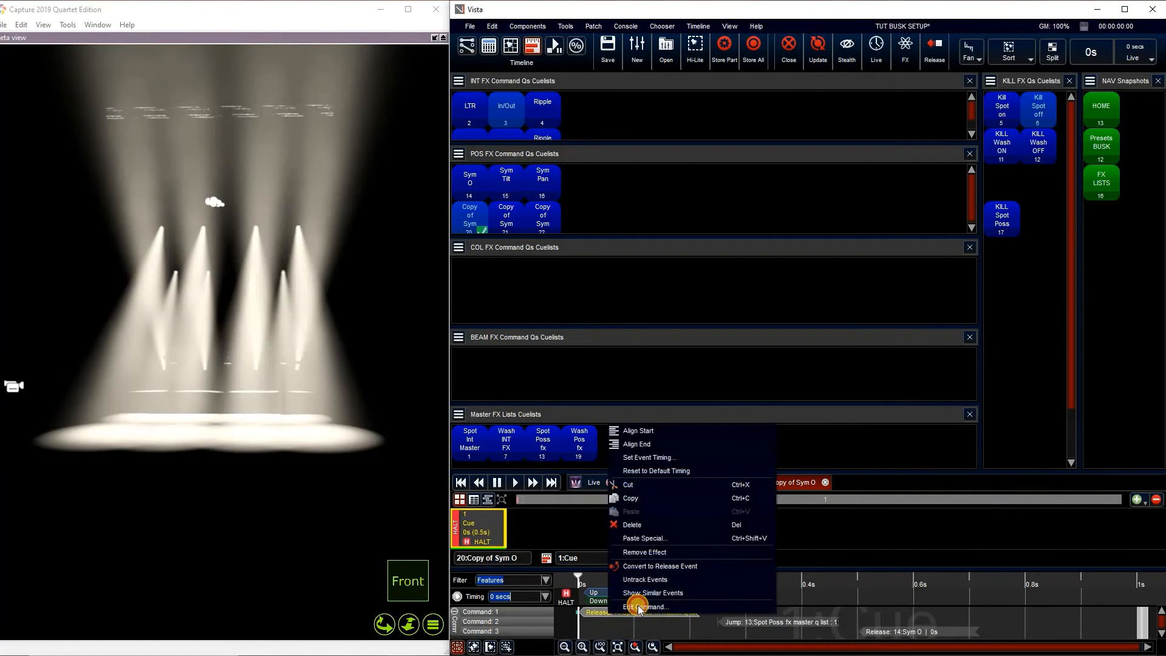
left_click(643, 597)
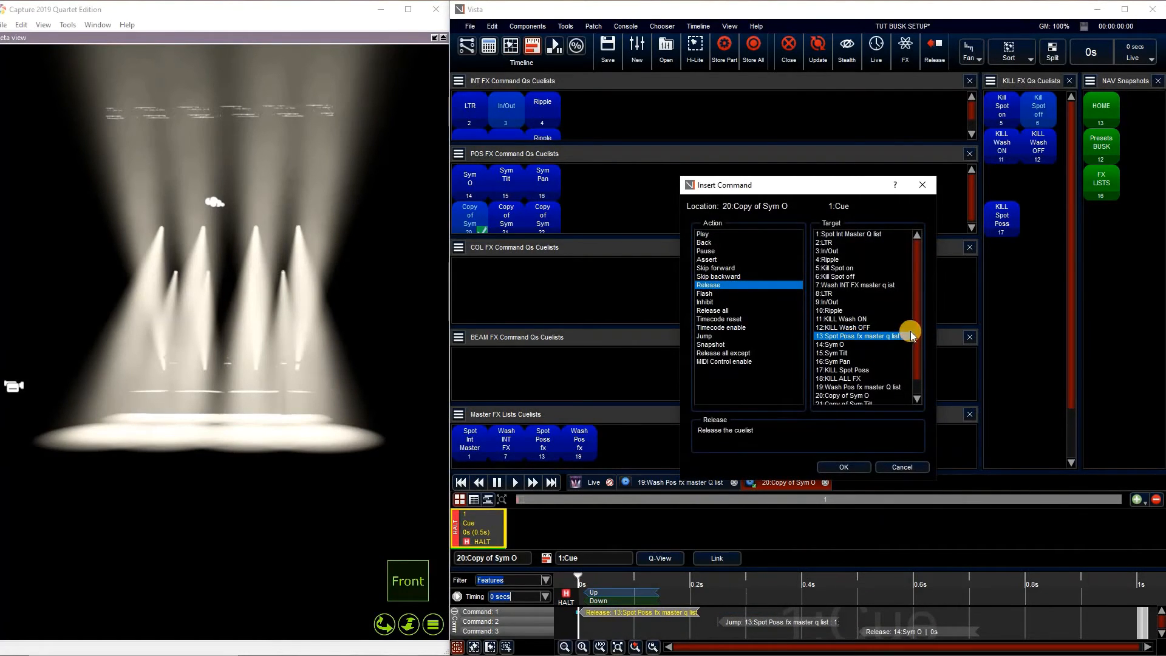
left_click(839, 388)
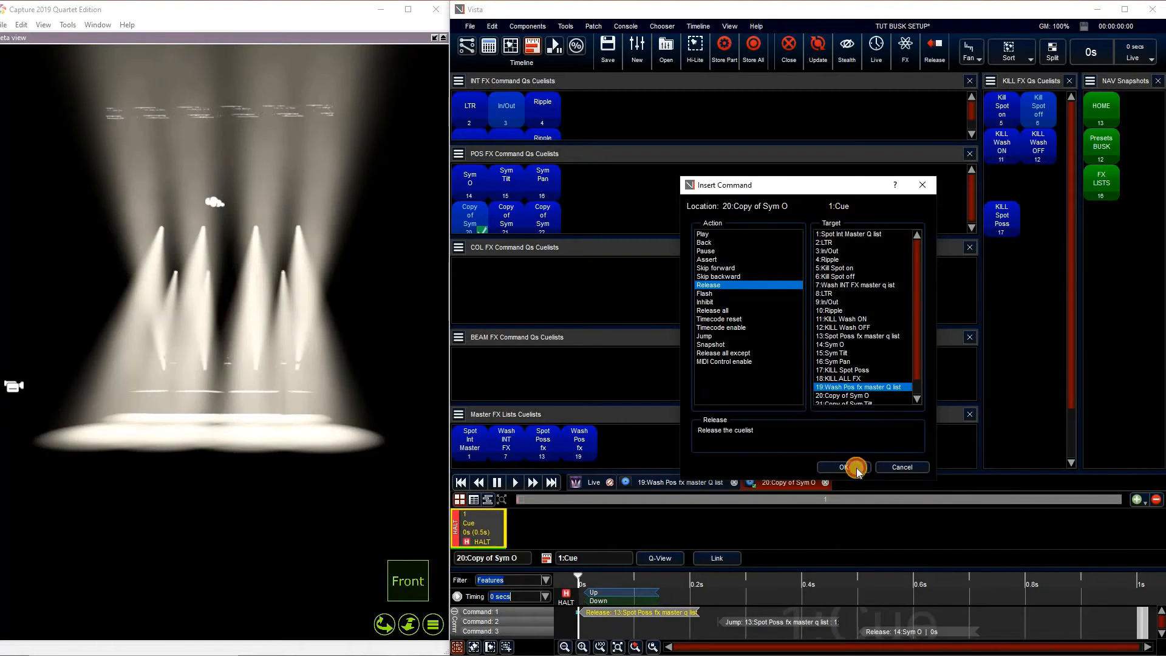
left_click(856, 467)
Step: Retarget the Jump command in cuelist 20 to cue 1:Sym O of 19:Wash Pos fx master Q list
right_click(783, 621)
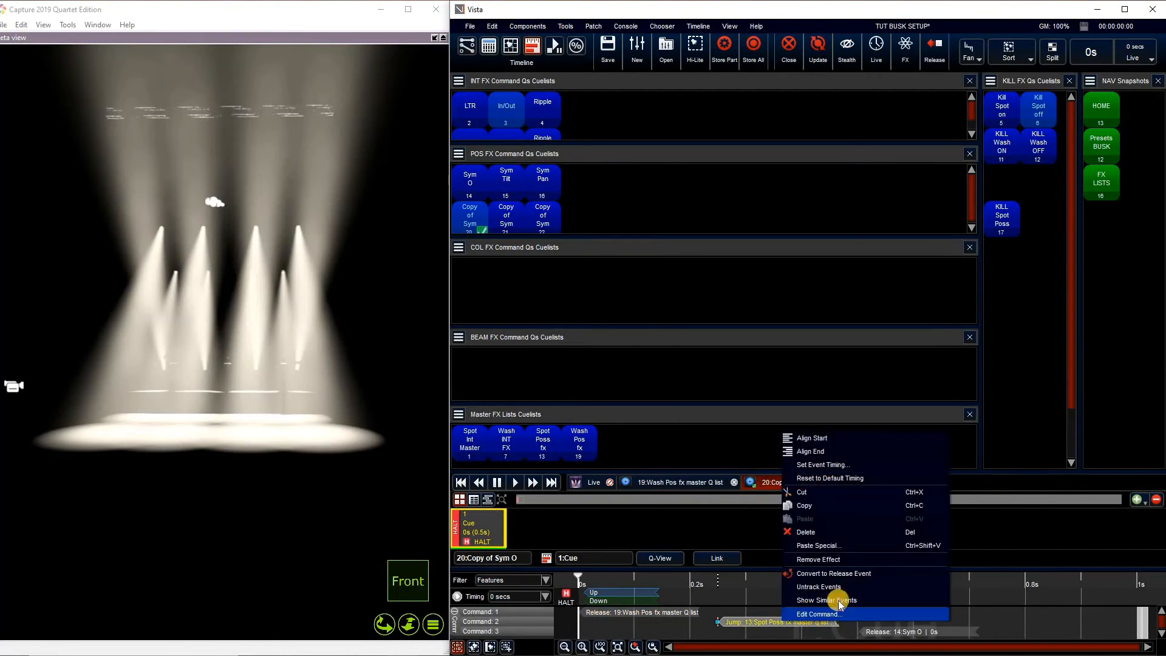
left_click(838, 614)
left_click_drag(916, 327, 916, 357)
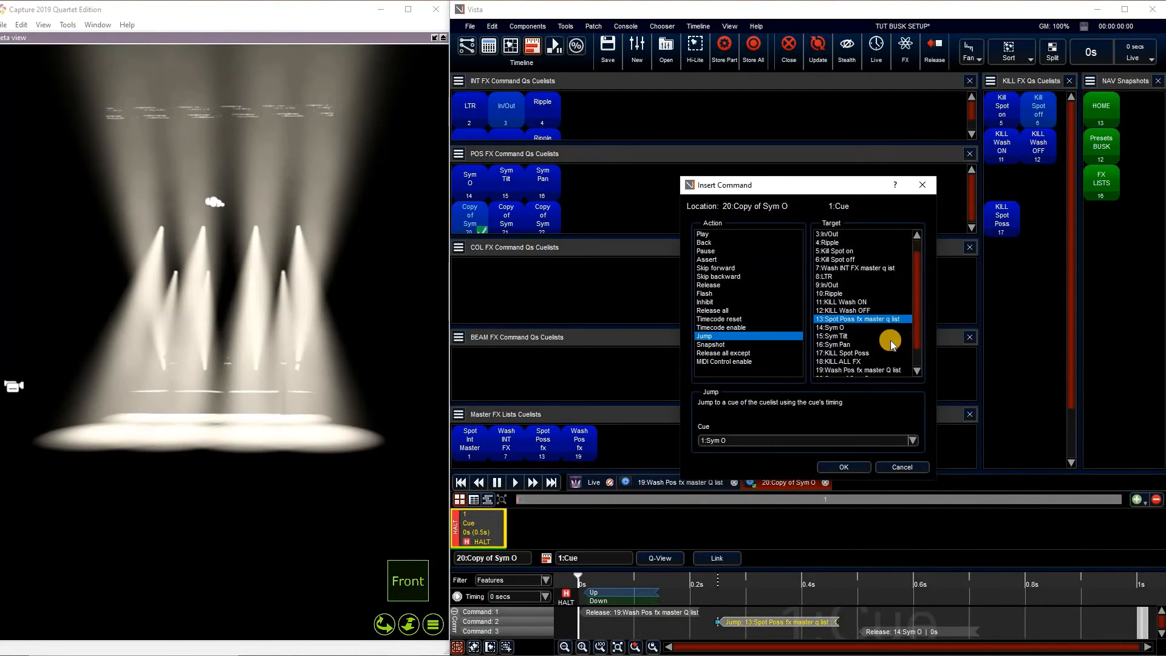
left_click(884, 344)
left_click(749, 442)
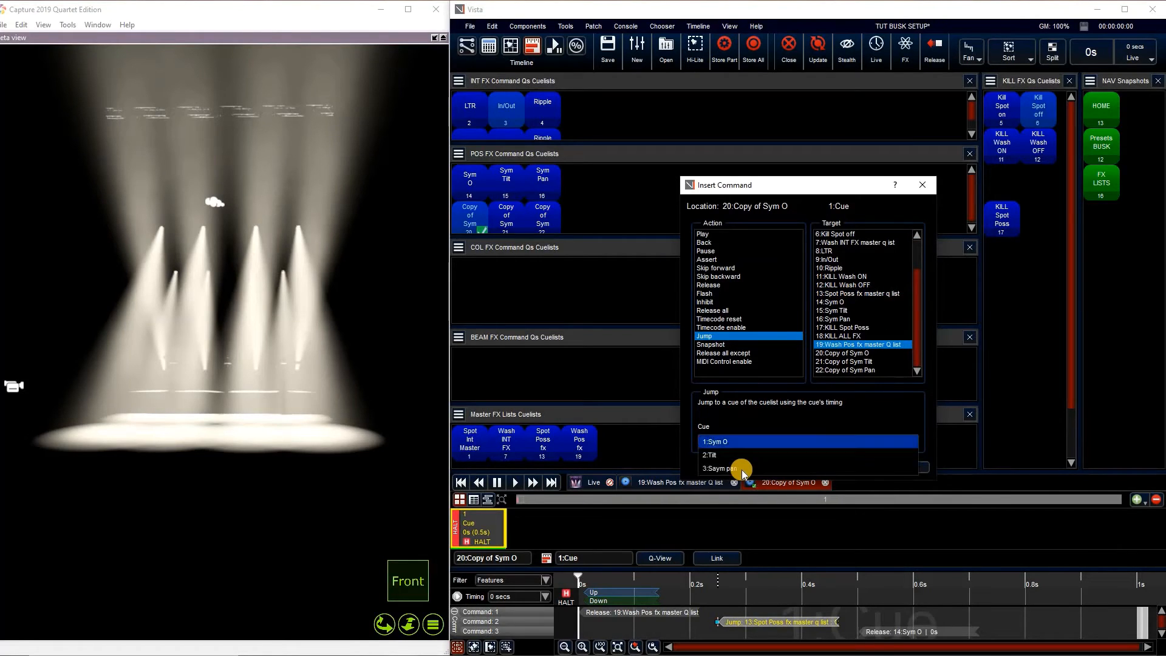
left_click(780, 441)
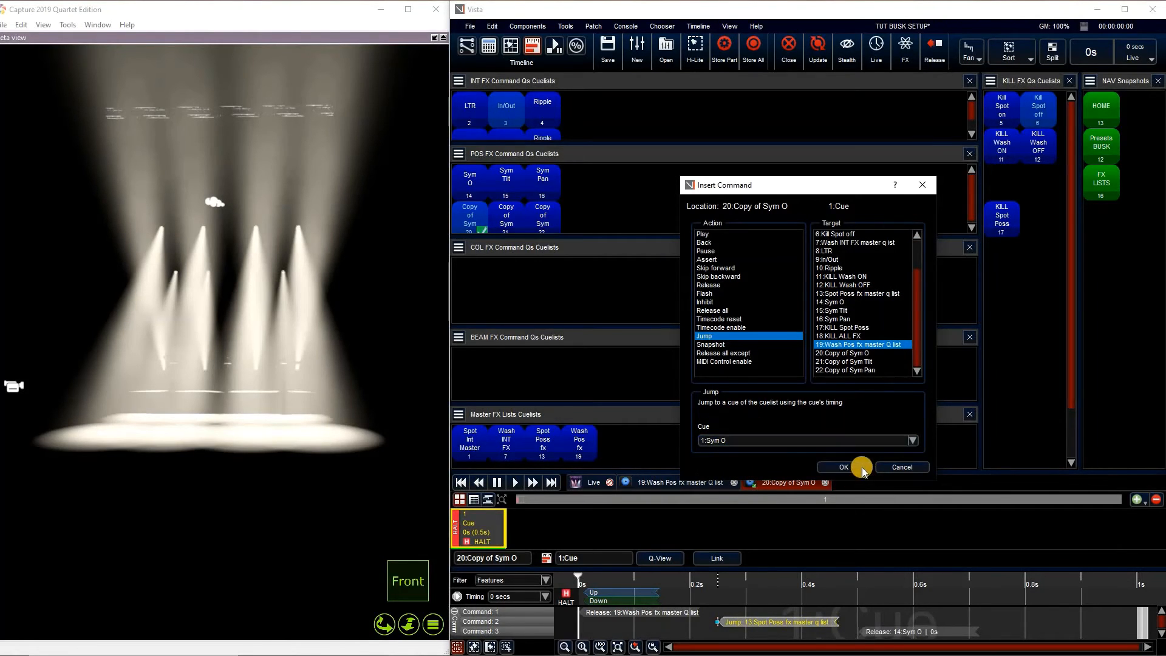
Step: Set the last Release command in cuelist 20 to release 20:Copy of Sym O itself and close the cuelist
right_click(912, 629)
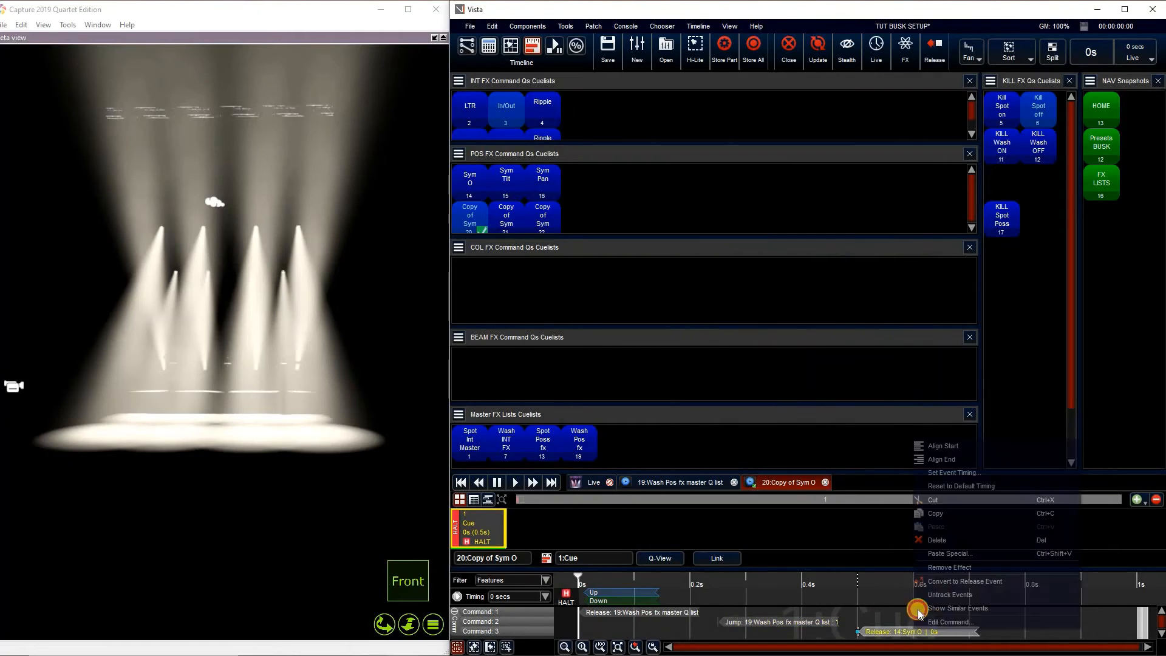
left_click(919, 613)
scroll(850, 377, "down", 1)
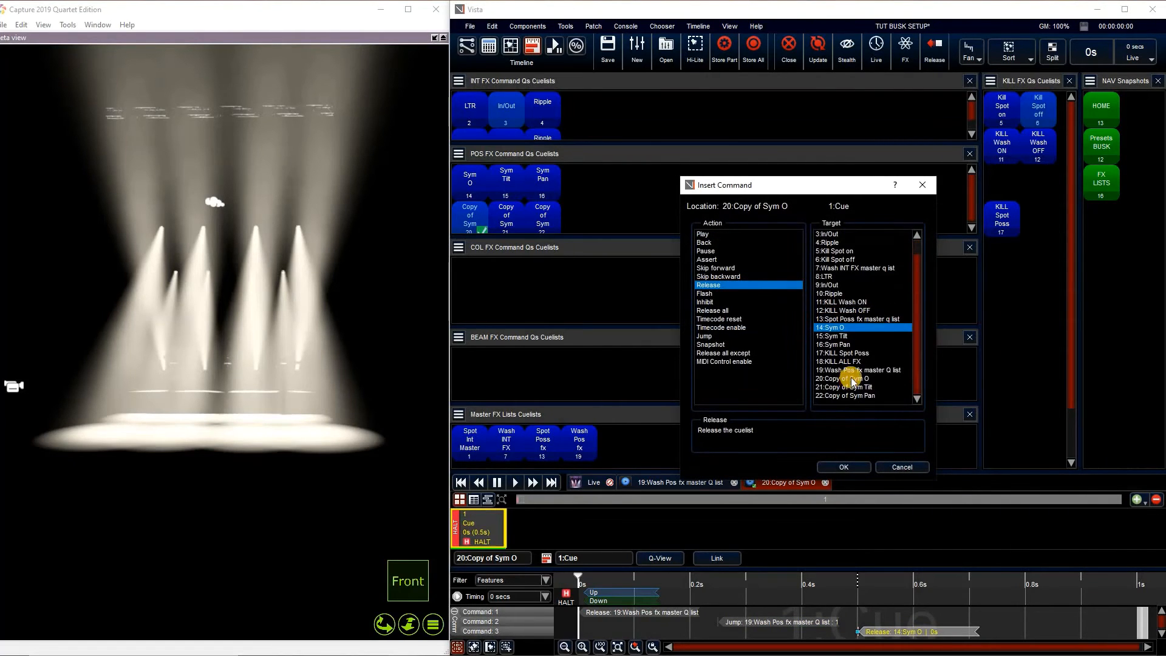
left_click(863, 467)
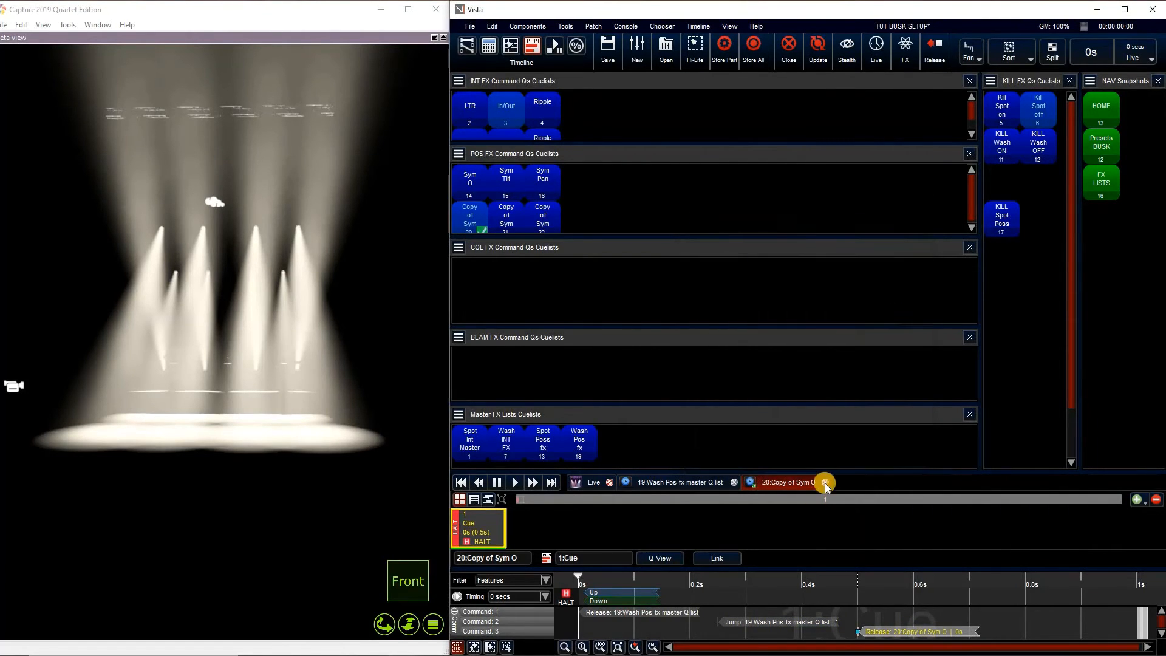
left_click(825, 482)
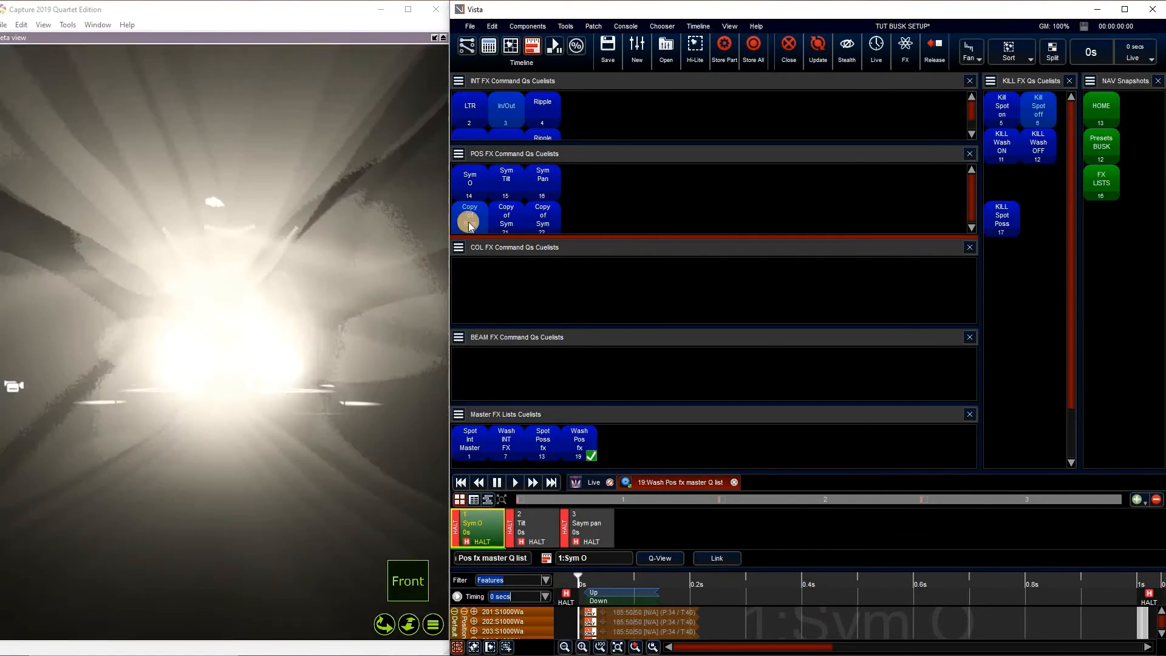
Step: Enlarge the POS FX Command Qs window and rename cuelist 20 to Sym O, using the name copied from the wash master's first cue
left_click_drag(469, 237, 466, 255)
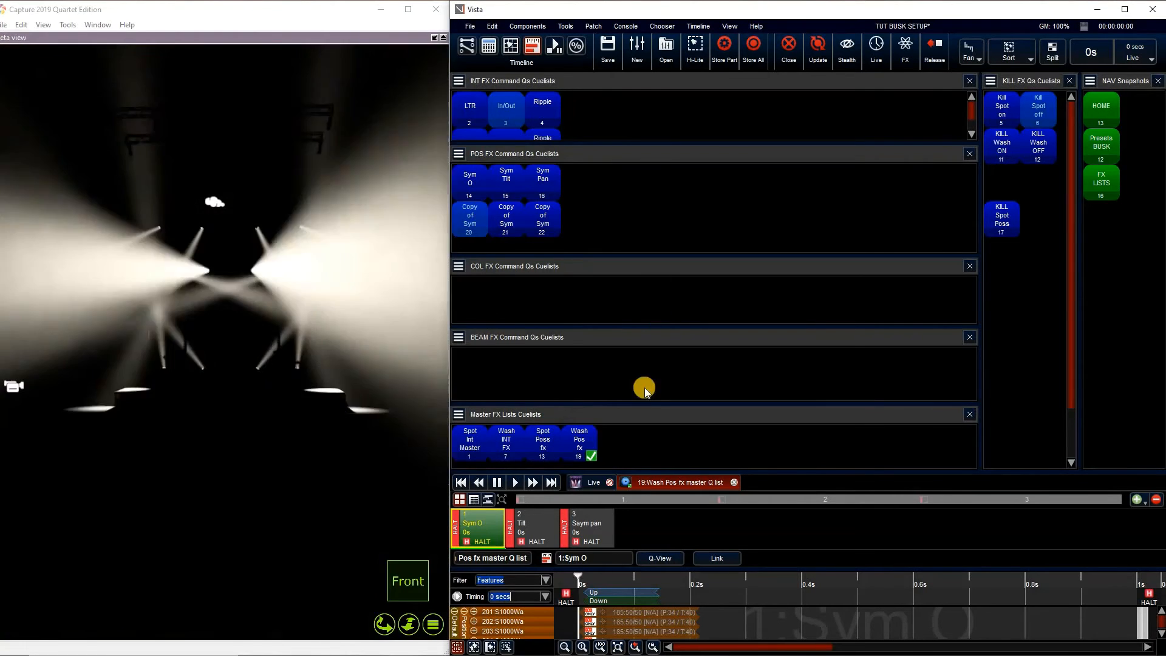
right_click(472, 210)
double_click(472, 525)
key("ctrl+c")
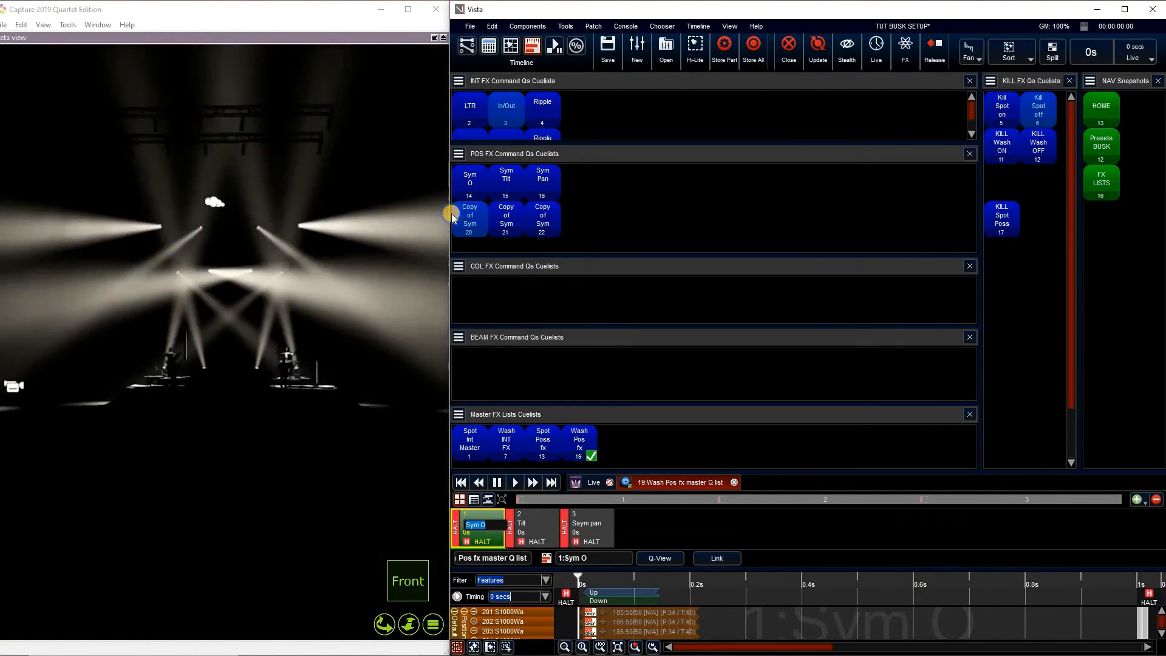
left_click(514, 246)
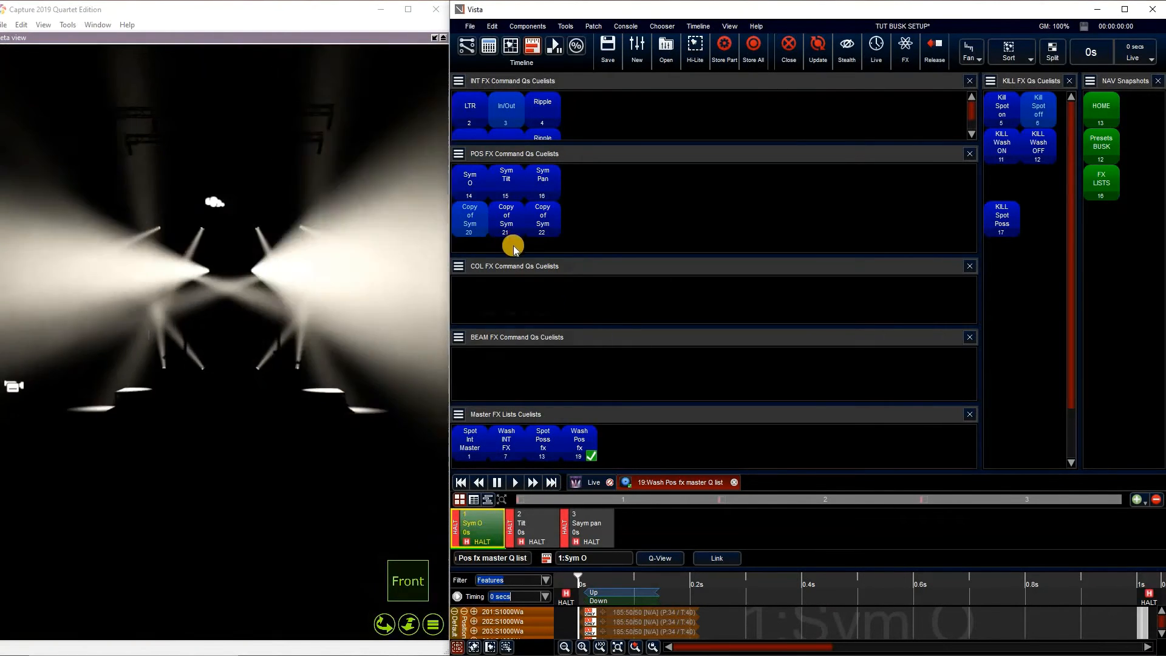
right_click(475, 212)
left_click(495, 246)
key("ctrl+v")
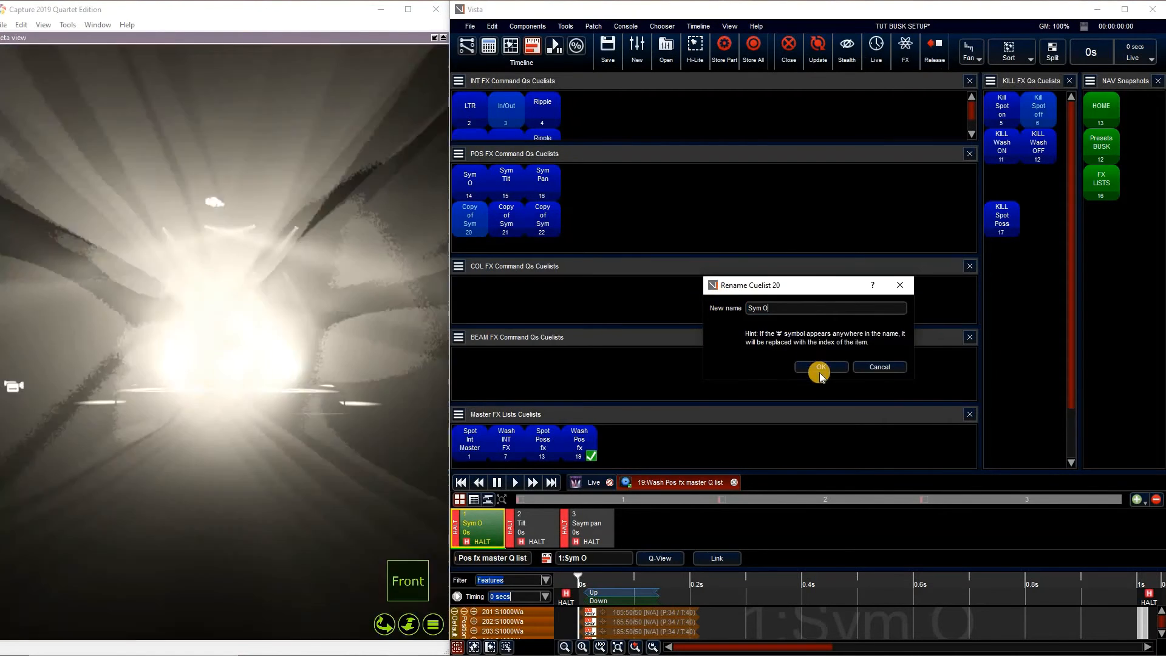
left_click(820, 367)
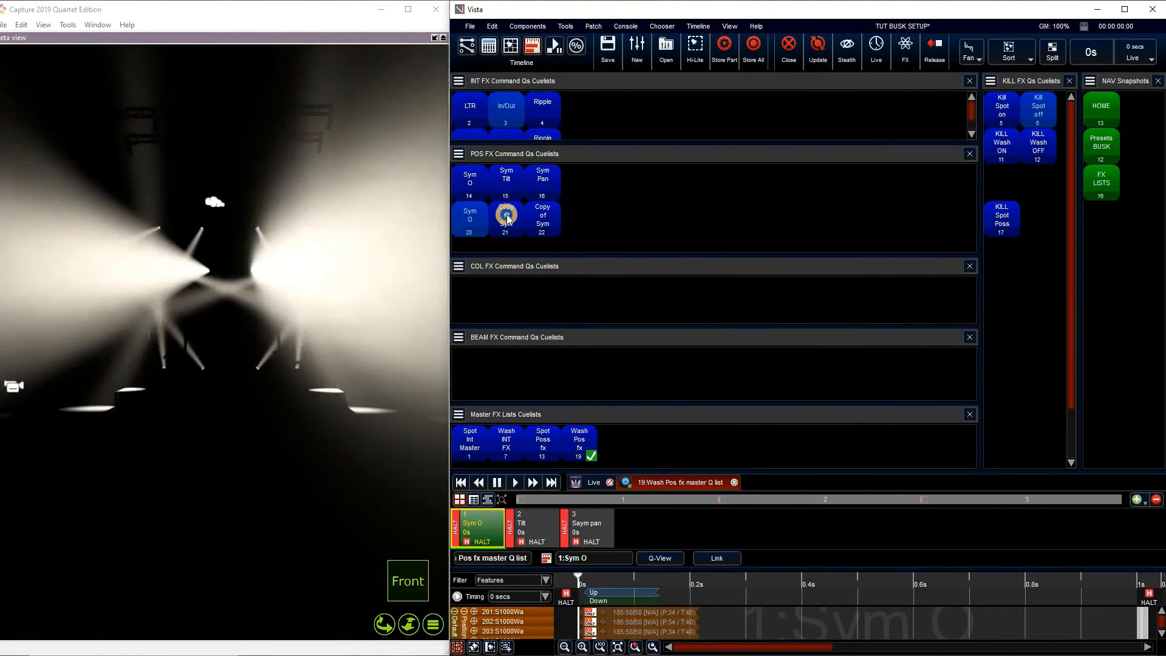
Step: Open cuelist 21, Copy of Sym Tilt, and retarget its first Release command to 19:Wash Pos fx master Q list
right_click(507, 215)
left_click(535, 226)
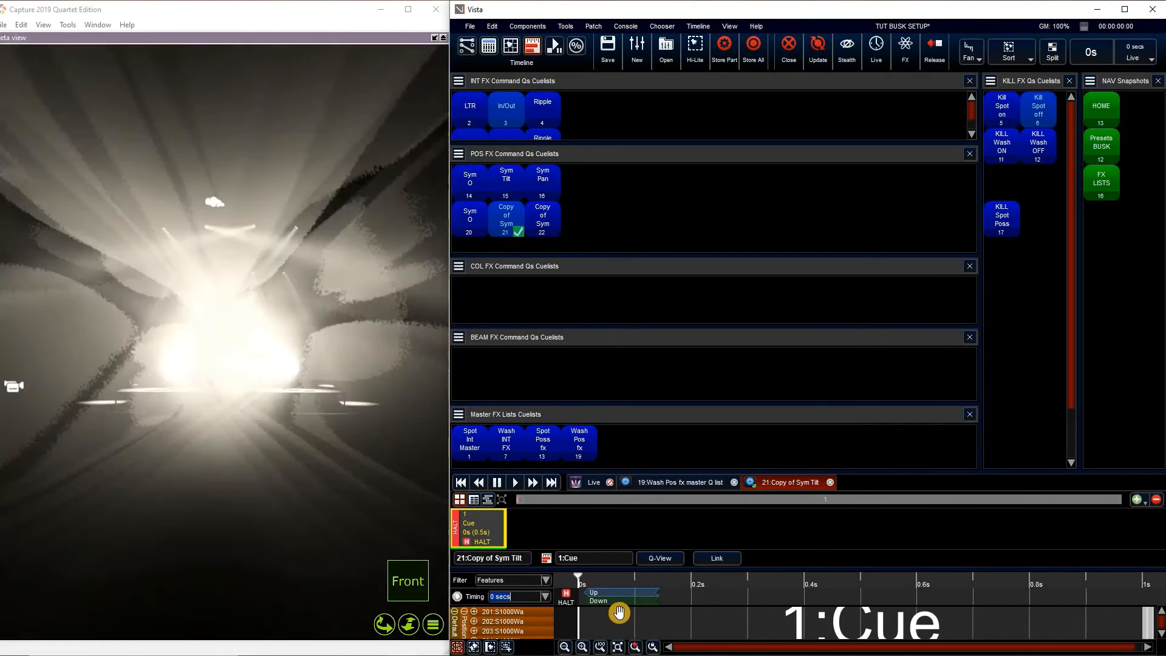
right_click(622, 613)
left_click(653, 605)
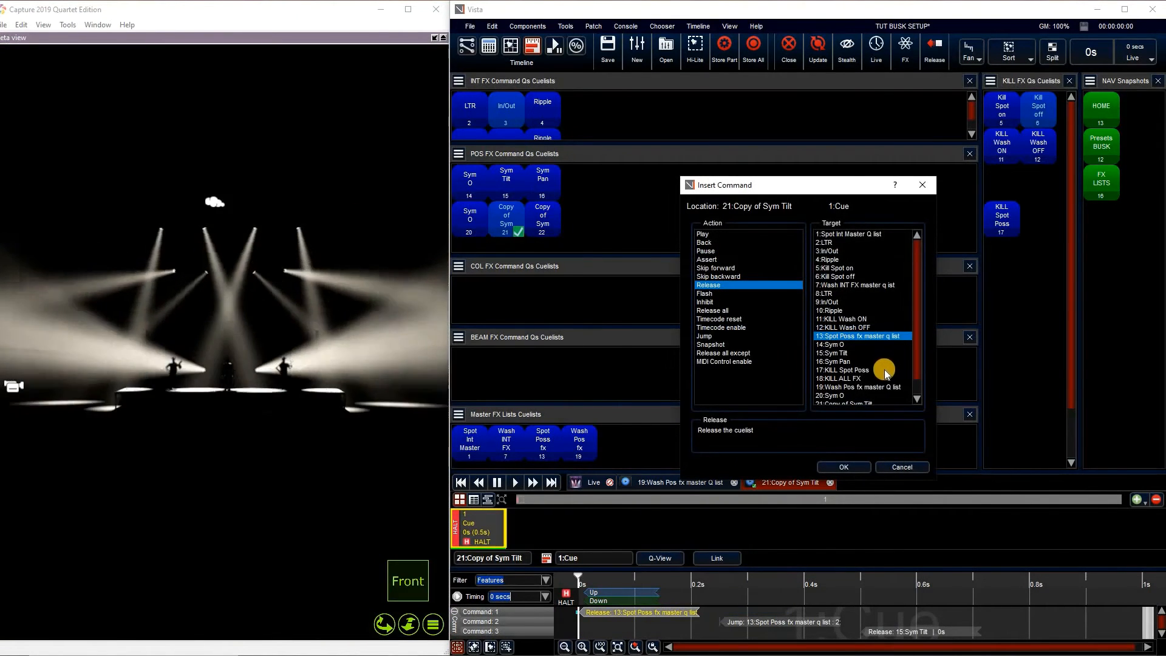
scroll(881, 373, "down", 1)
left_click(850, 370)
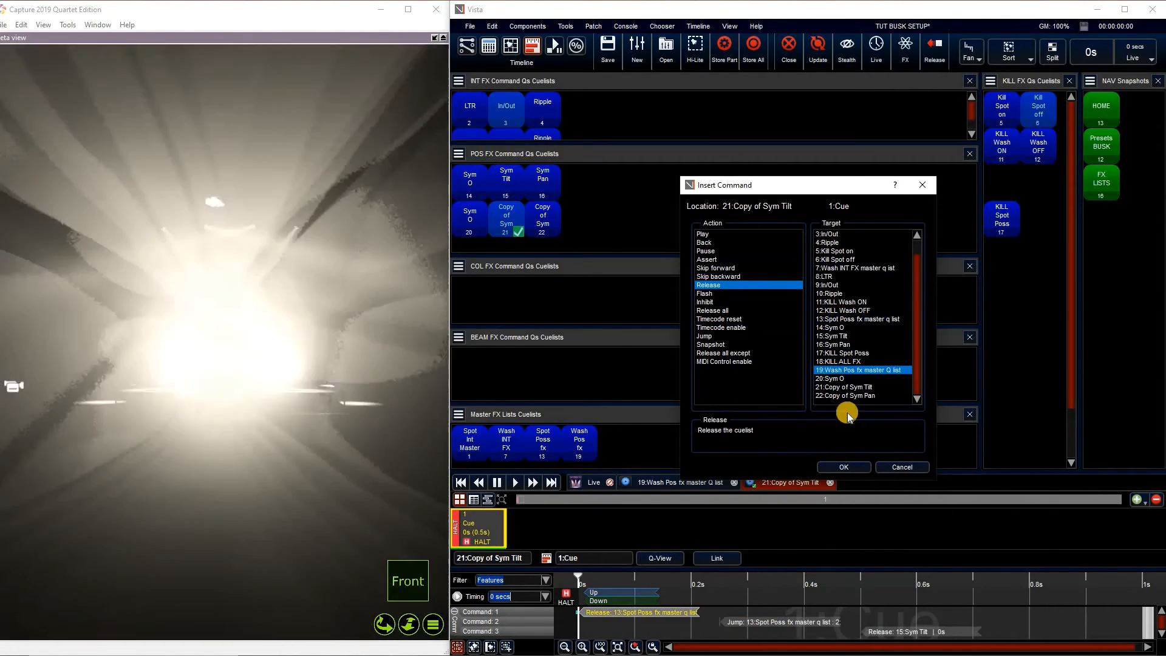
left_click(838, 468)
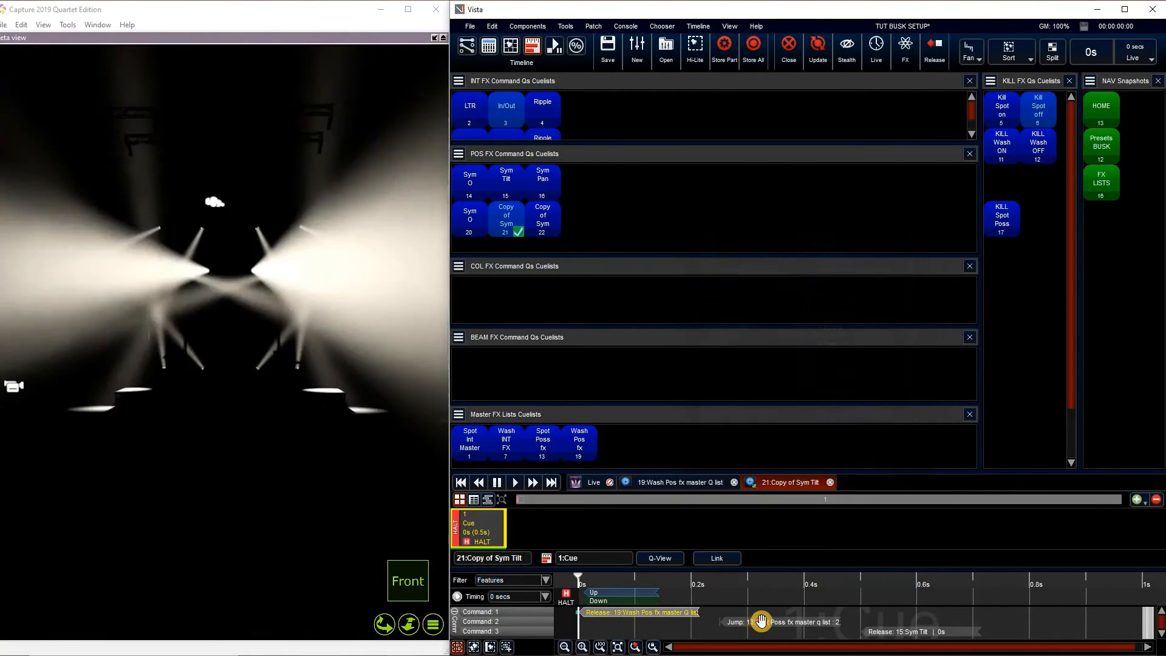
Step: Retarget the Jump command in cuelist 21 to cue 2:Tilt of 19:Wash Pos fx master Q list
right_click(761, 622)
left_click(830, 615)
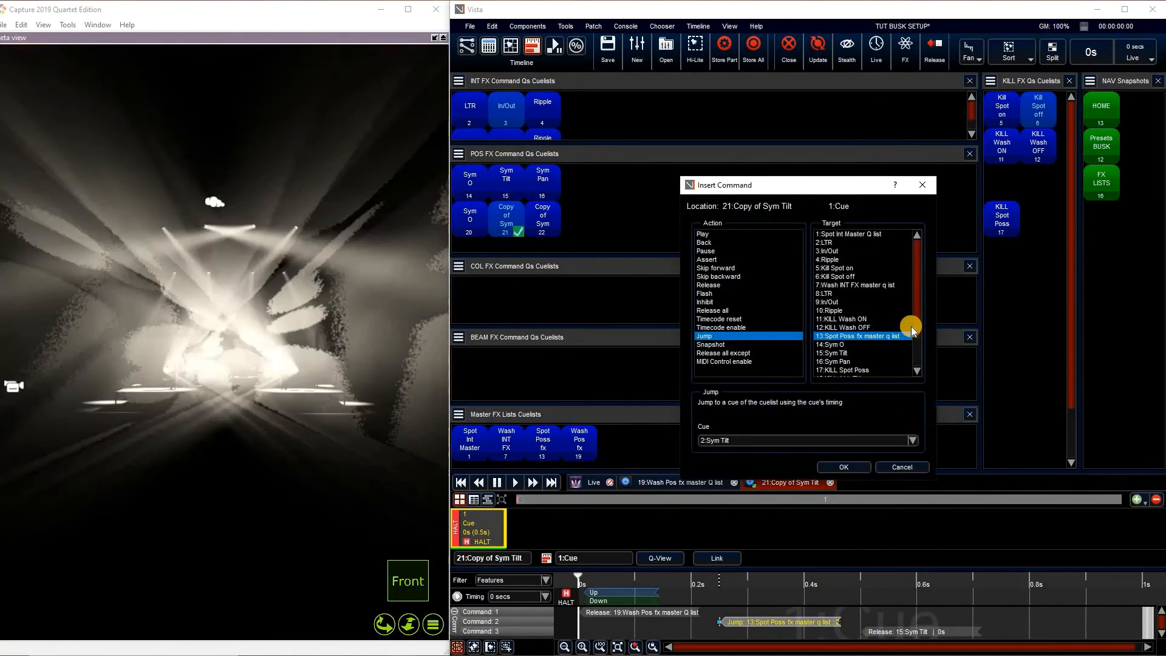
scroll(875, 346, "down", 2)
left_click(873, 344)
left_click(730, 441)
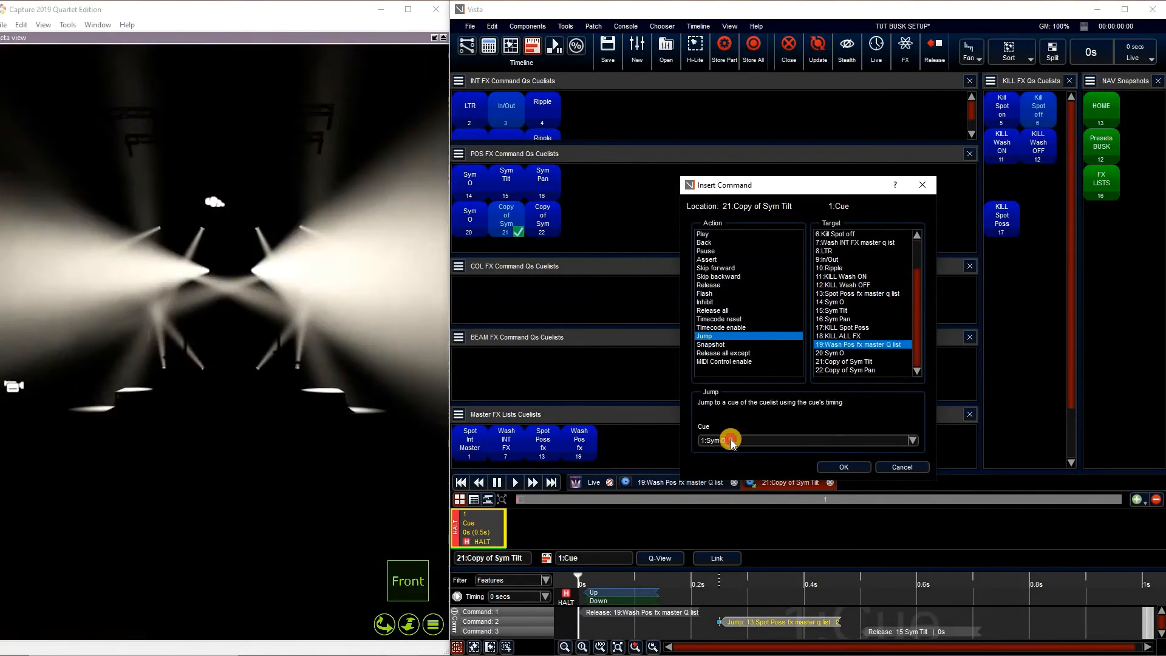
left_click(731, 454)
left_click(856, 468)
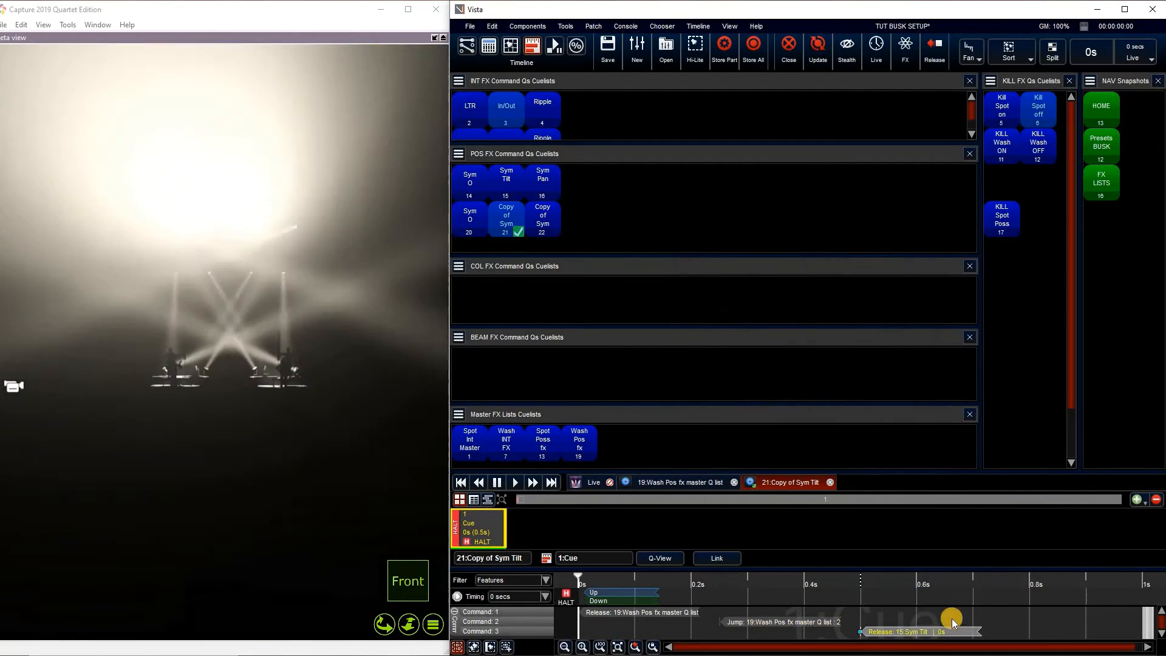
Step: Set the last Release command in cuelist 21 to release 21:Copy of Sym Tilt itself, and run the cuelist
right_click(901, 632)
left_click(947, 624)
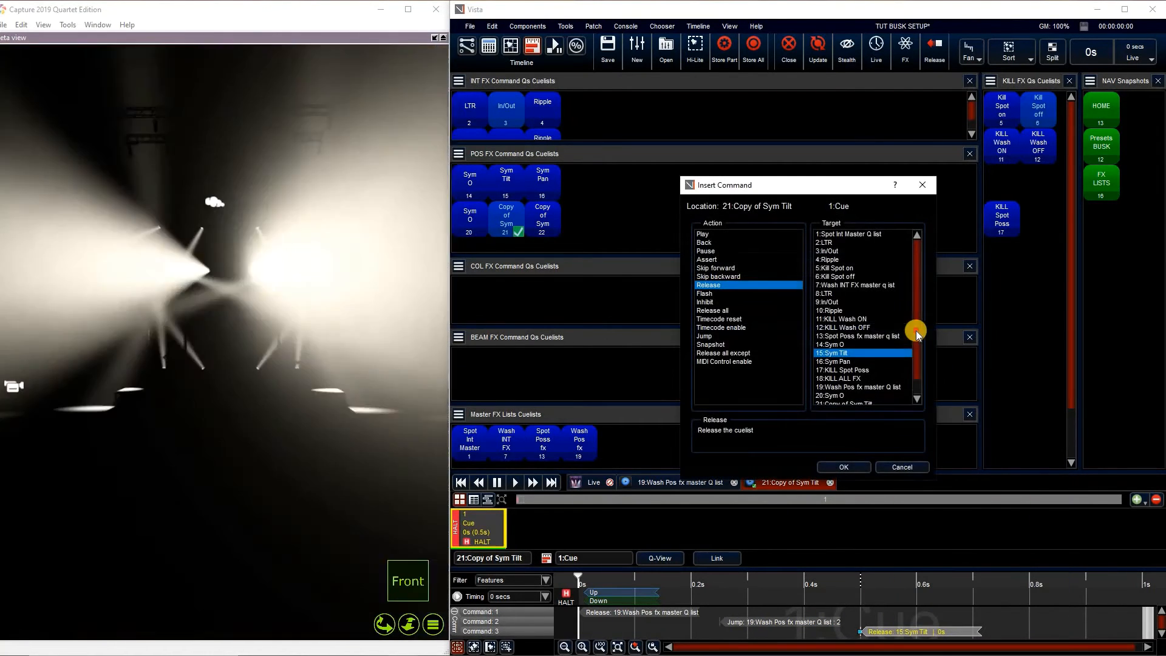
scroll(861, 389, "down", 1)
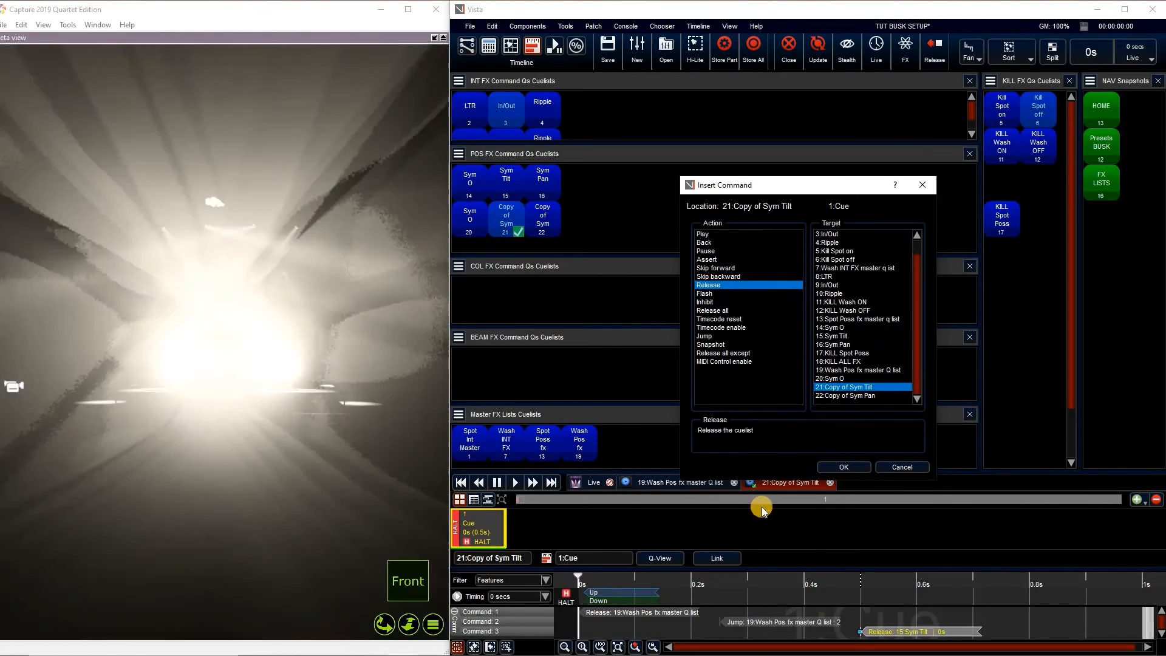
key("Return")
left_click(520, 228)
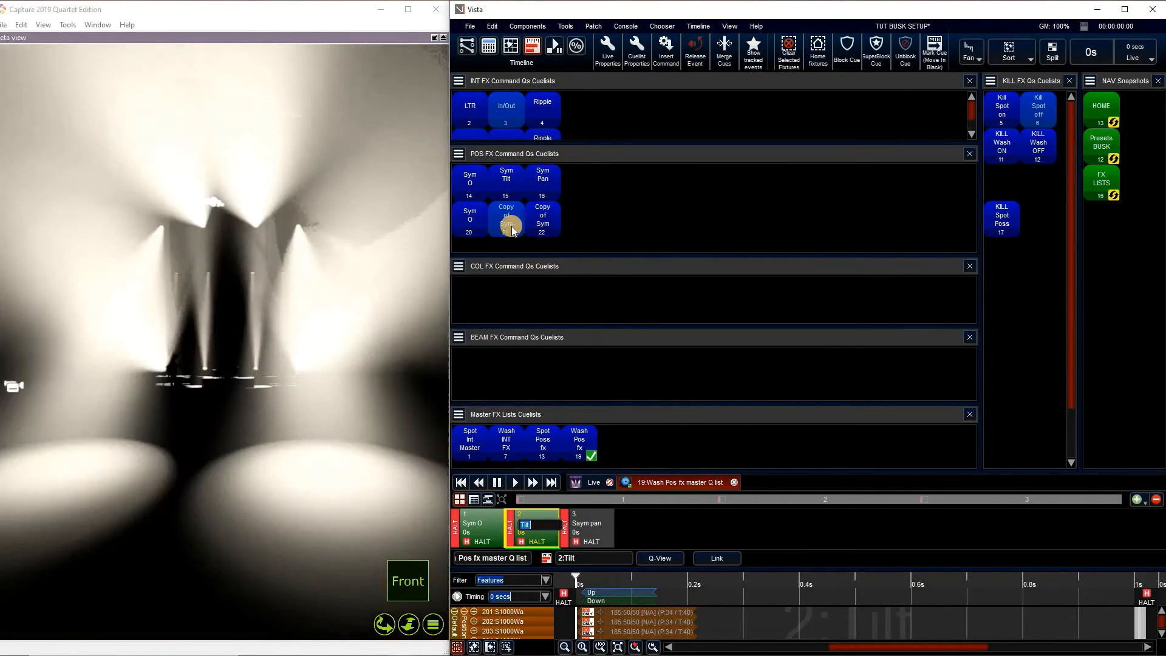
Step: Rename cuelist 21 to Sym Tilt, adding Sym before the name copied from the wash master's Tilt cue
left_click(508, 224, "shift")
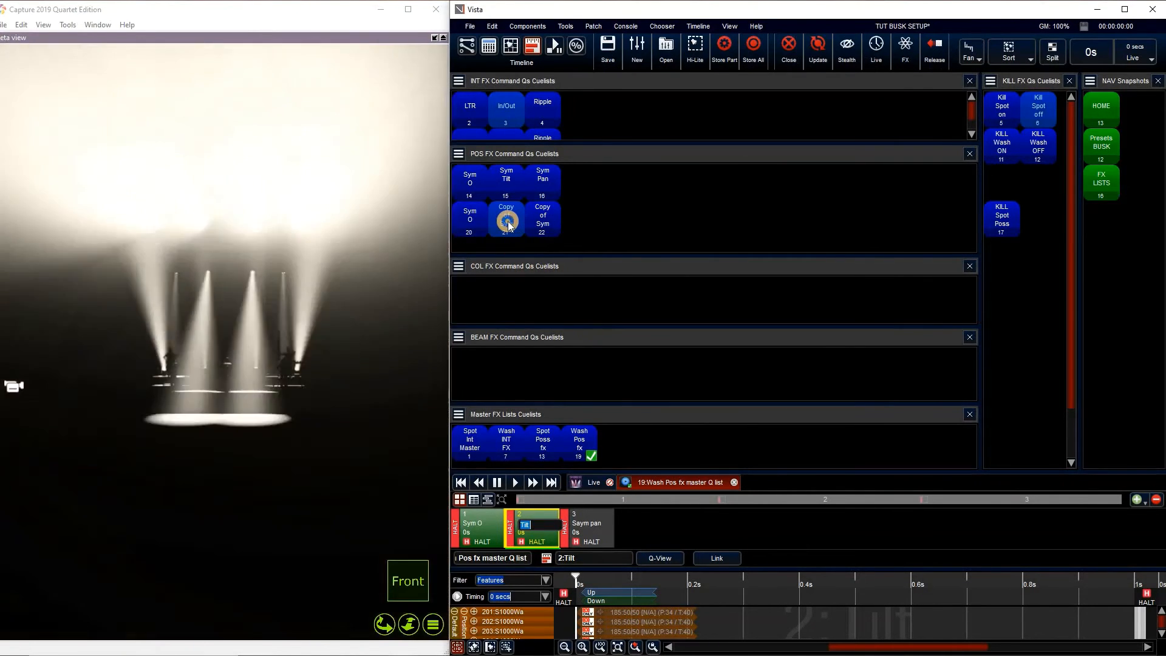
right_click(562, 255)
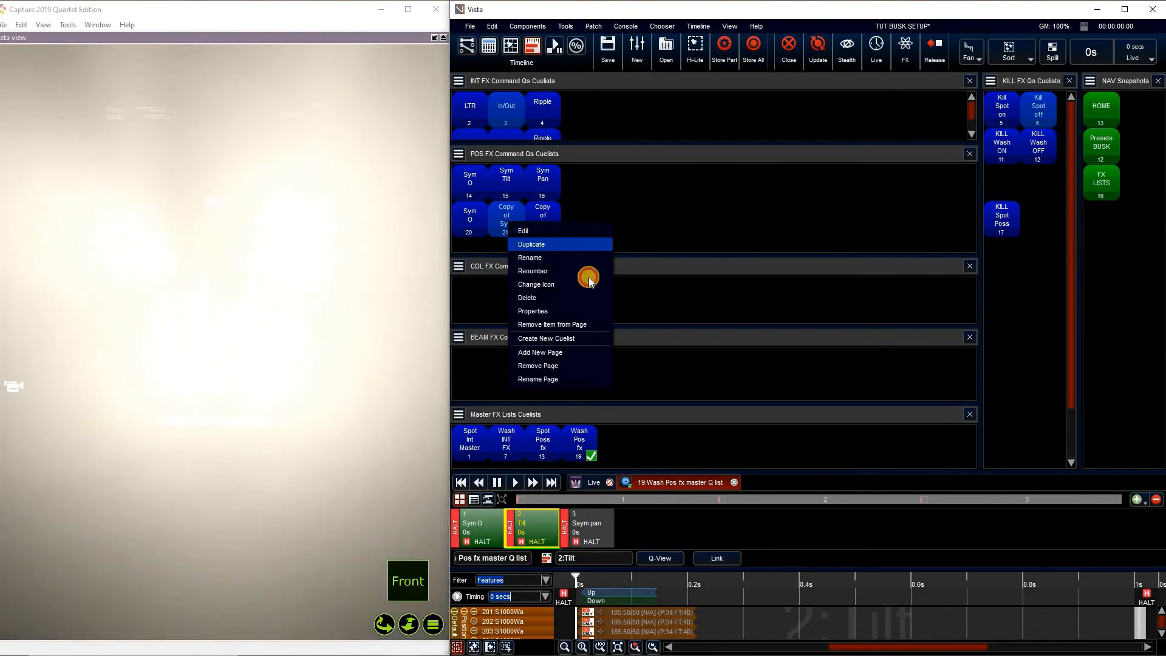
key("Return")
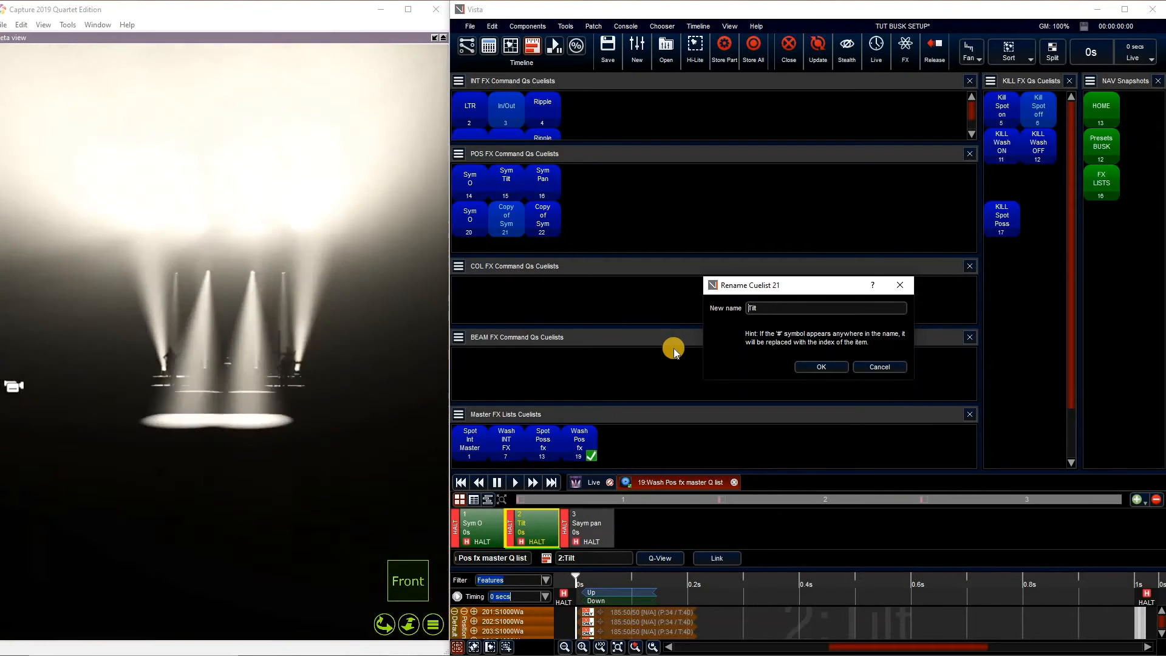
type("Sym")
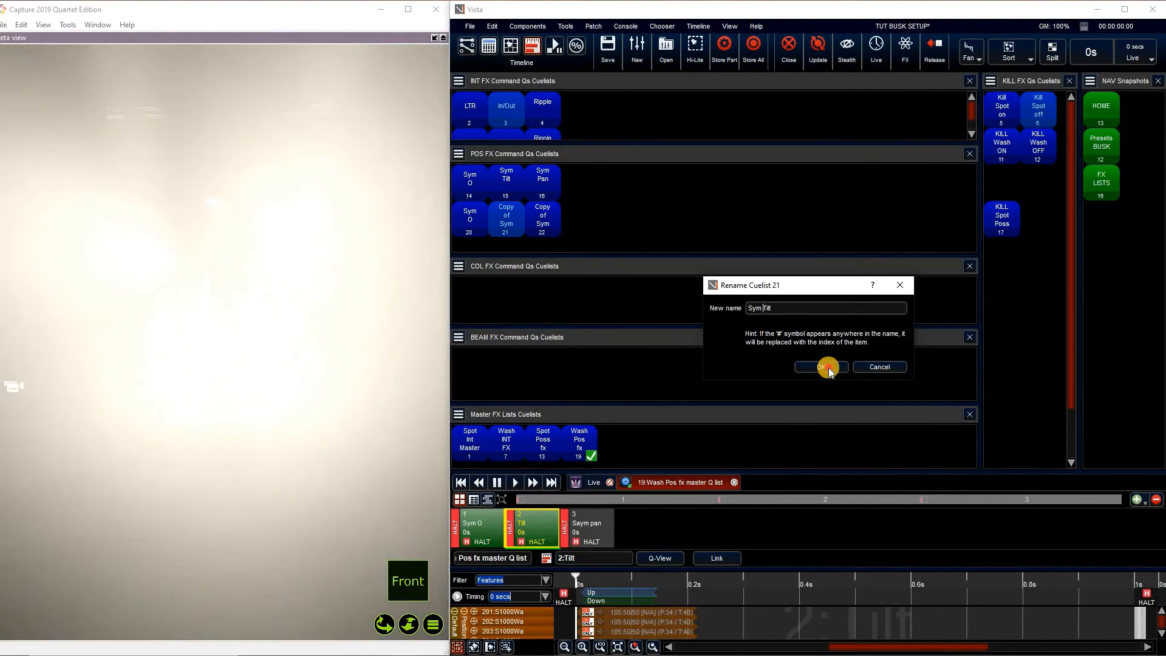
left_click(841, 367)
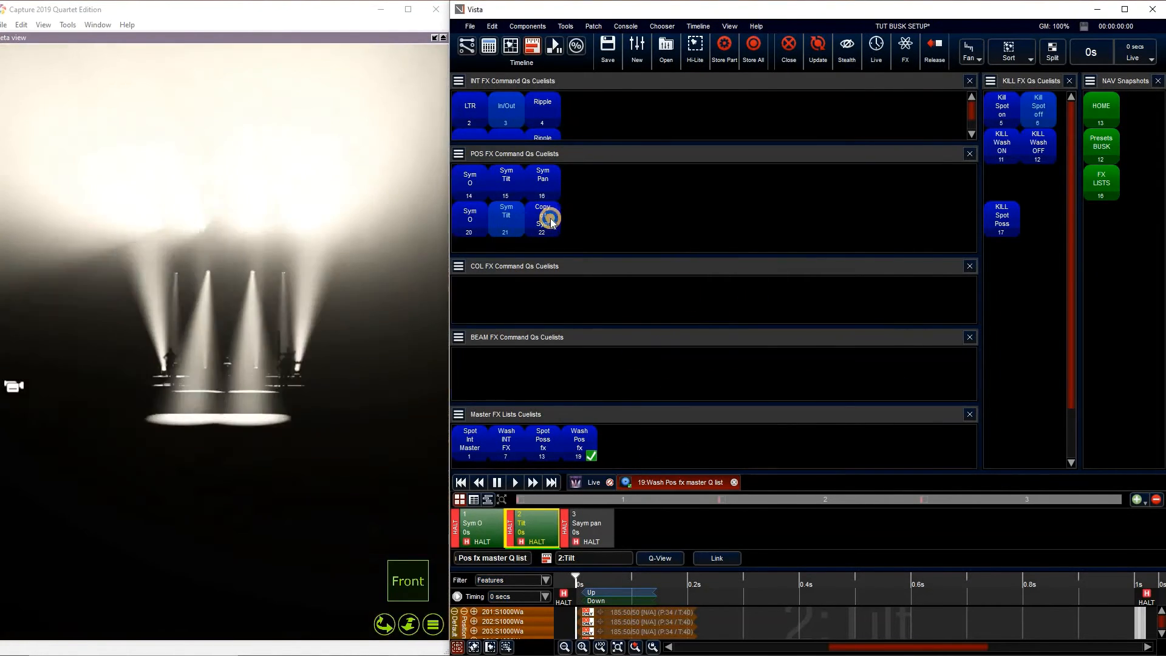
Step: Open cuelist 22, Copy of Sym Pan, and retarget its first Release command to 19:Wash Pos fx master Q list
right_click(551, 219)
left_click(595, 229)
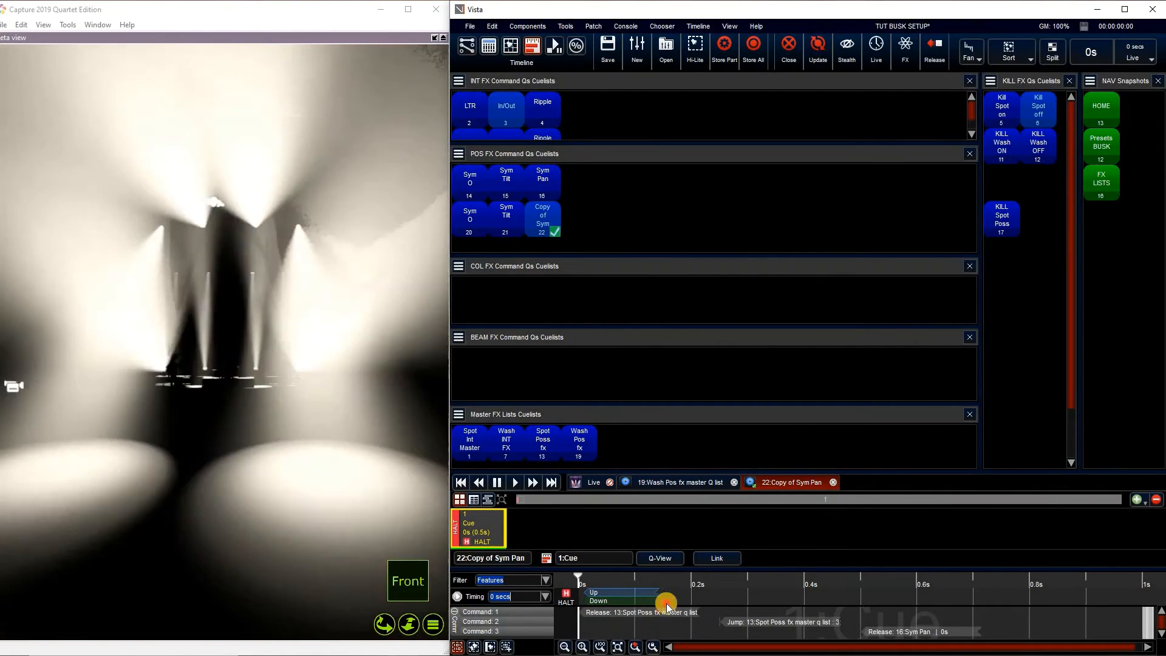
right_click(626, 613)
left_click(666, 604)
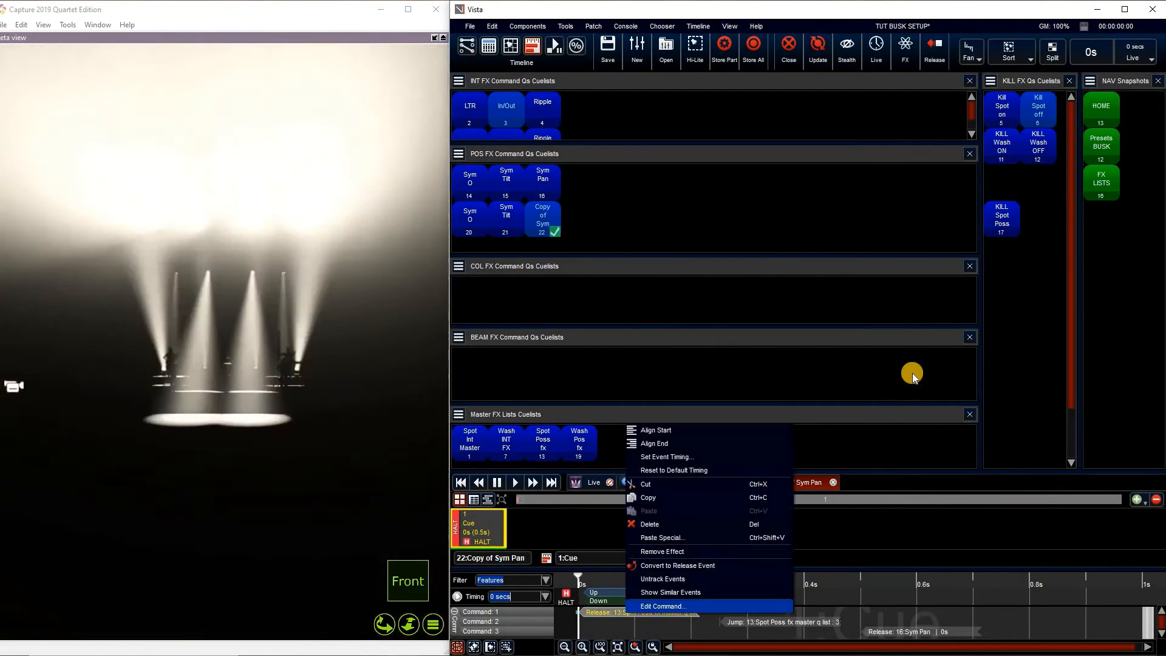
left_click_drag(917, 354, 908, 378)
left_click(862, 361)
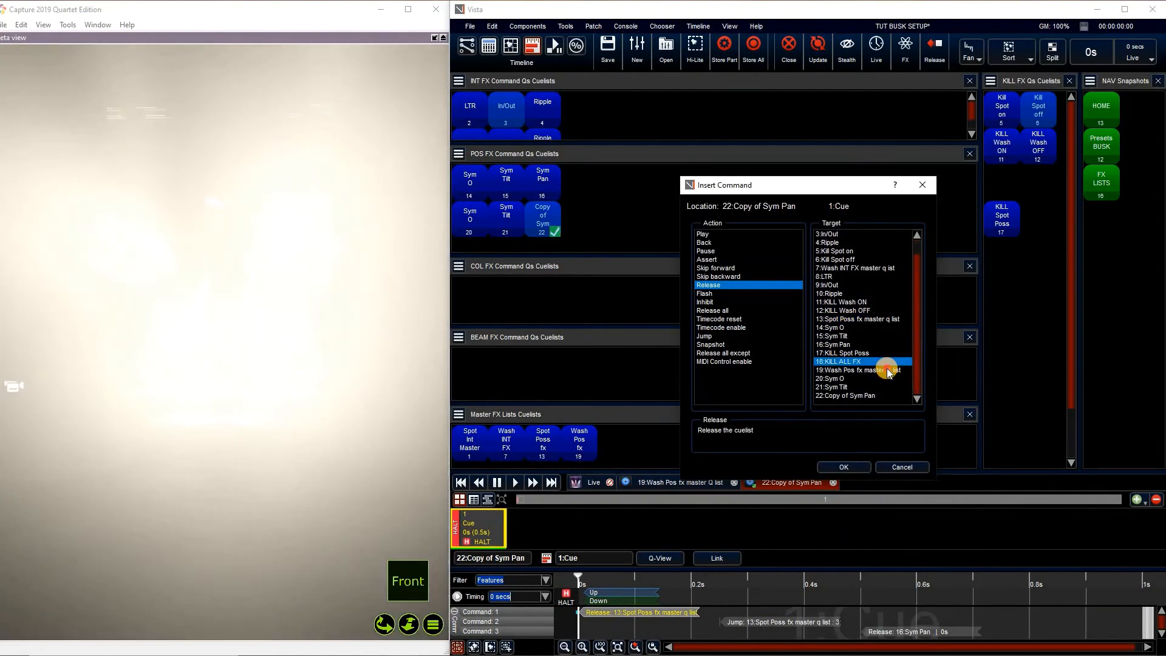
left_click(855, 468)
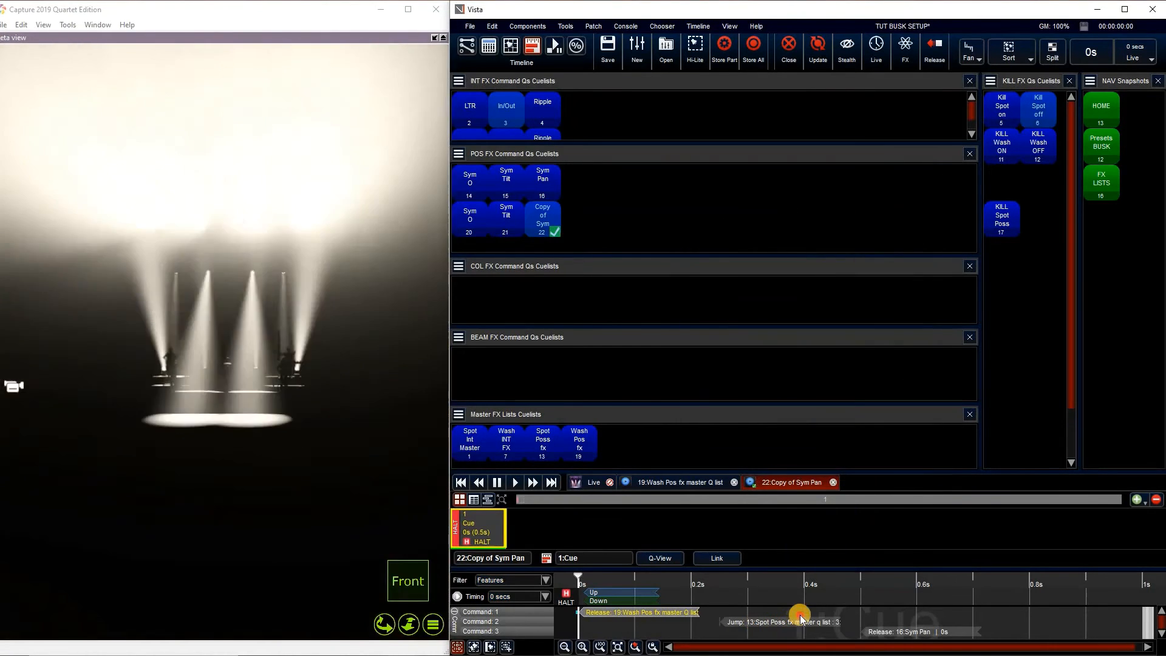
Step: Retarget the Jump command in cuelist 22 to cue 3:Saym pan of 19:Wash Pos fx master Q list
right_click(759, 622)
left_click(795, 618)
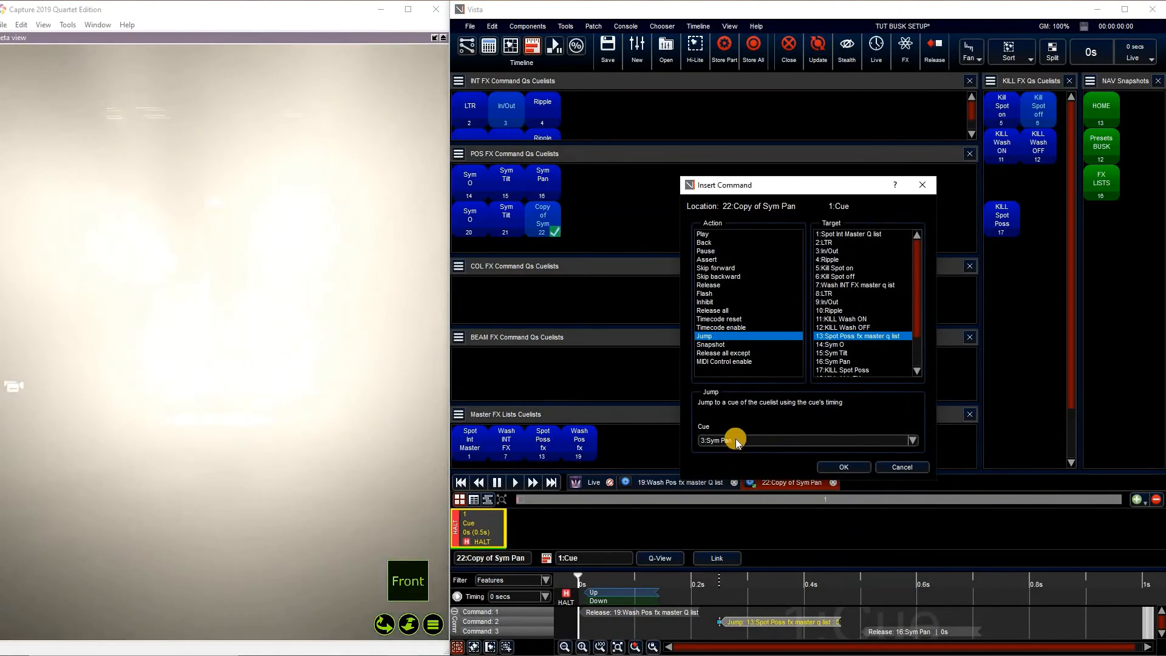
left_click(737, 441)
left_click(830, 443)
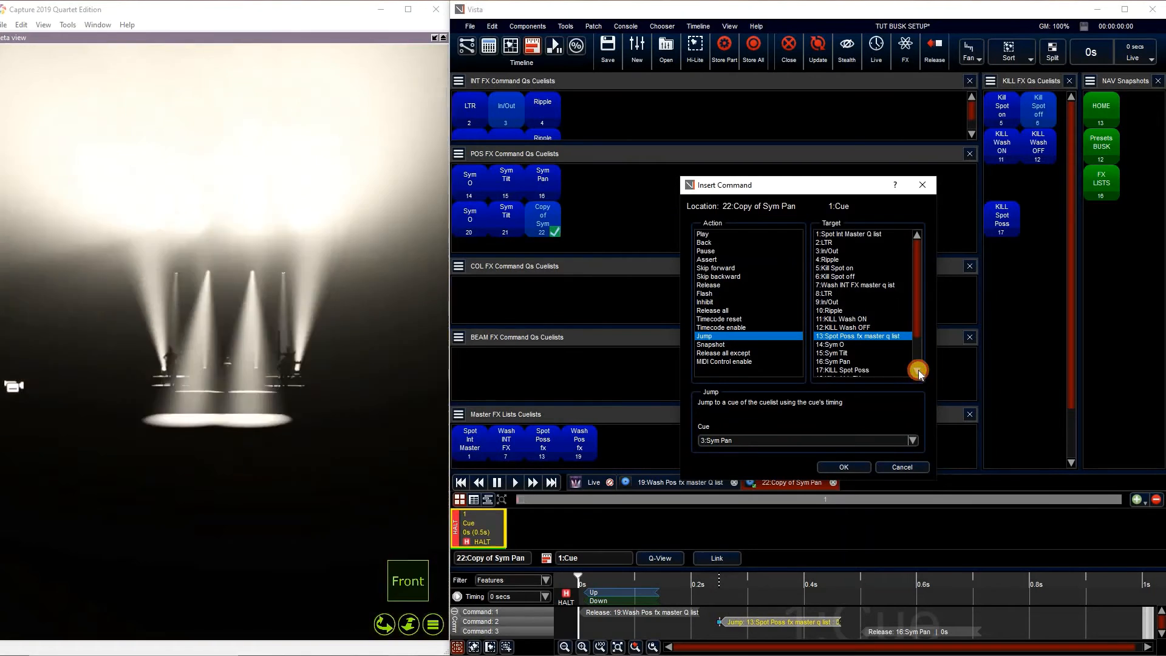
scroll(880, 359, "down", 2)
left_click(862, 345)
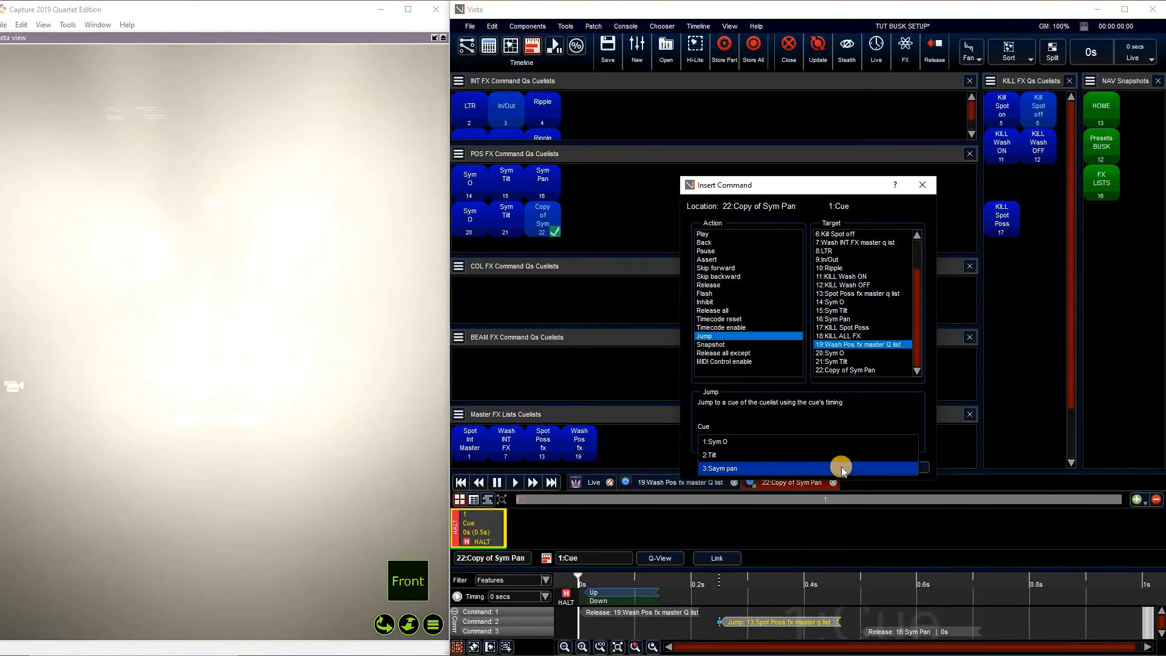
left_click(843, 467)
Step: Set the last Release command in cuelist 22 to release 22:Copy of Sym Pan itself
right_click(899, 629)
left_click(918, 620)
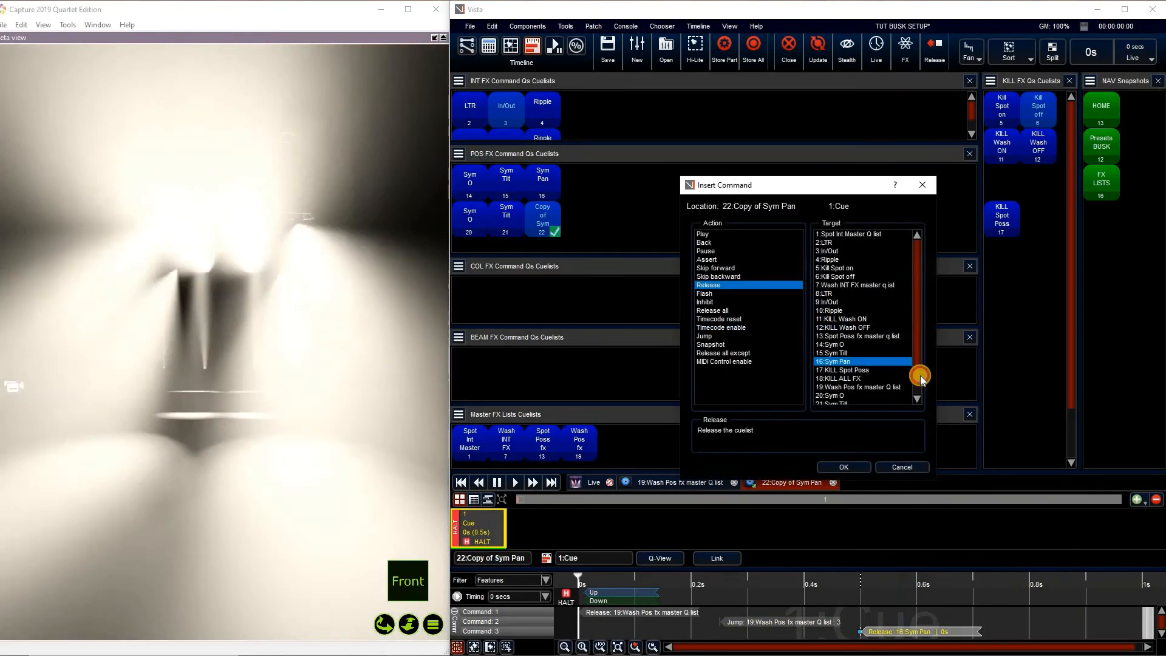
scroll(874, 401, "down", 1)
left_click(857, 396)
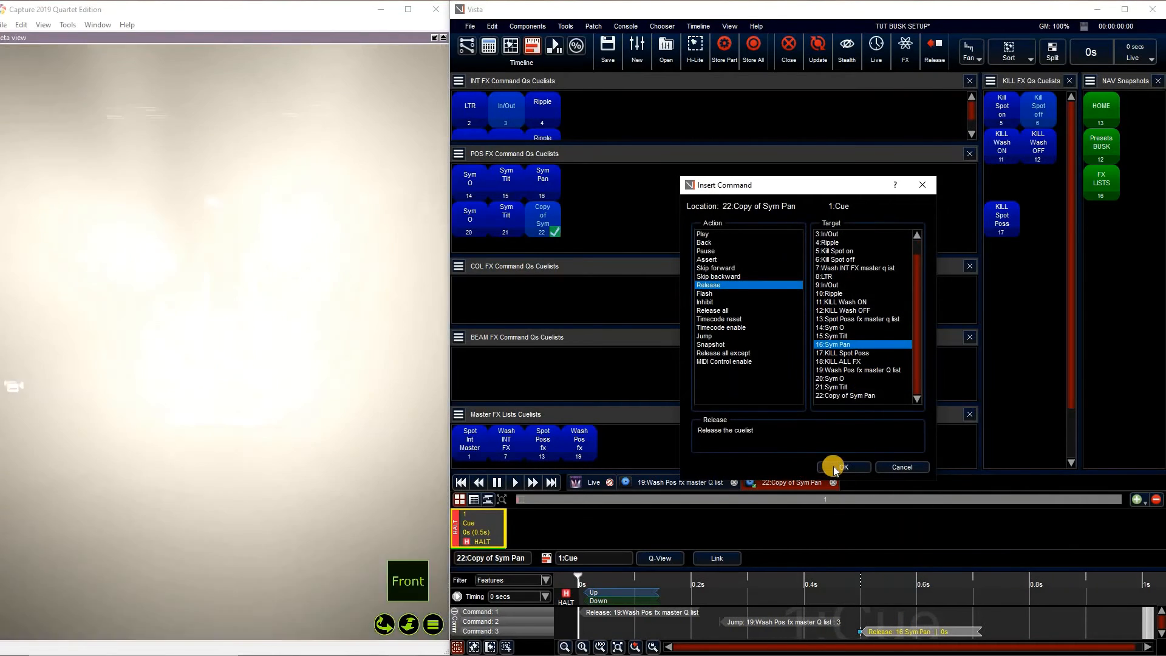
left_click(850, 467)
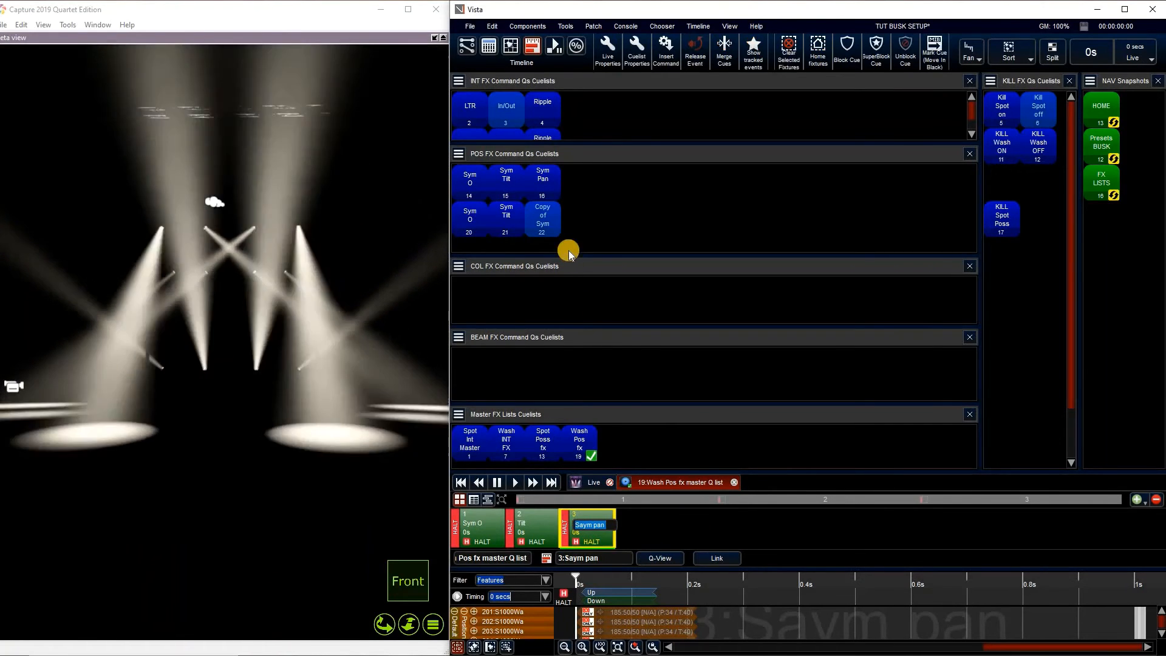
Step: Rename cuelist 22 to Saym pan, matching the wash master's third cue, and close the wash master cuelist
left_click(549, 217)
left_click(579, 253)
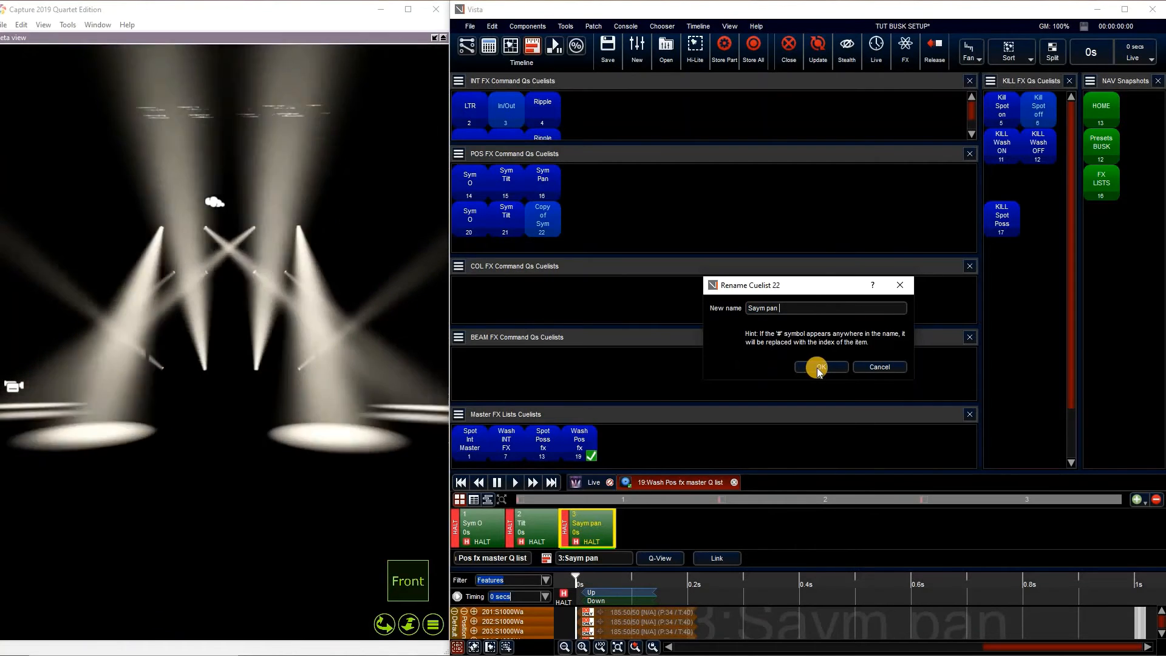
key("Return")
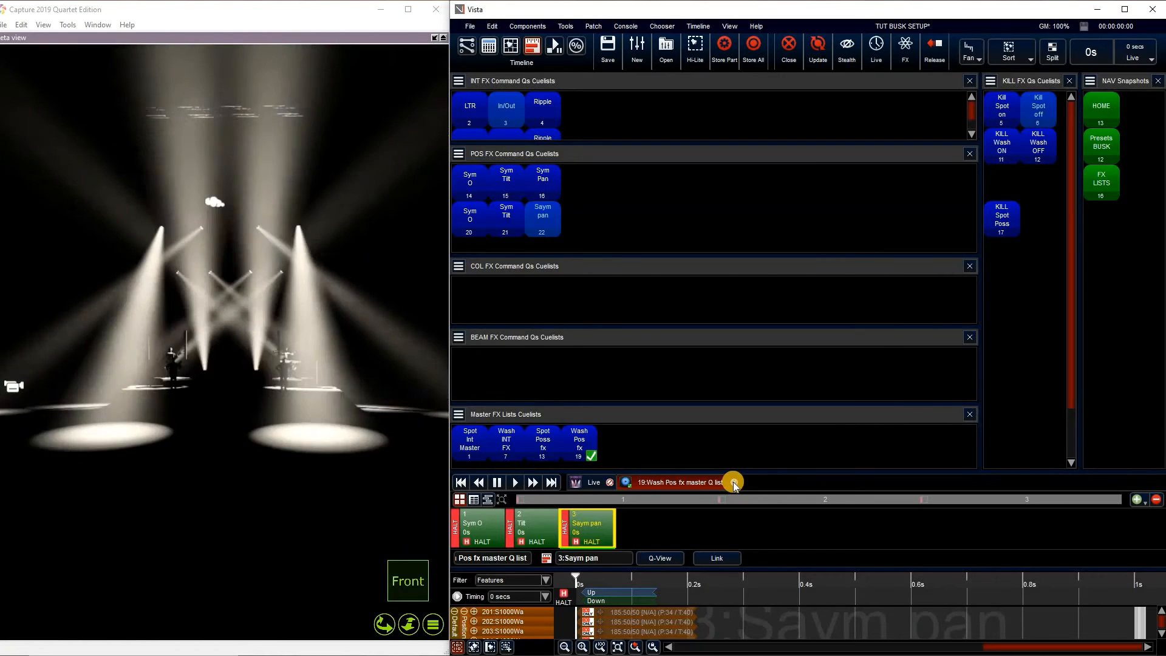
left_click(734, 482)
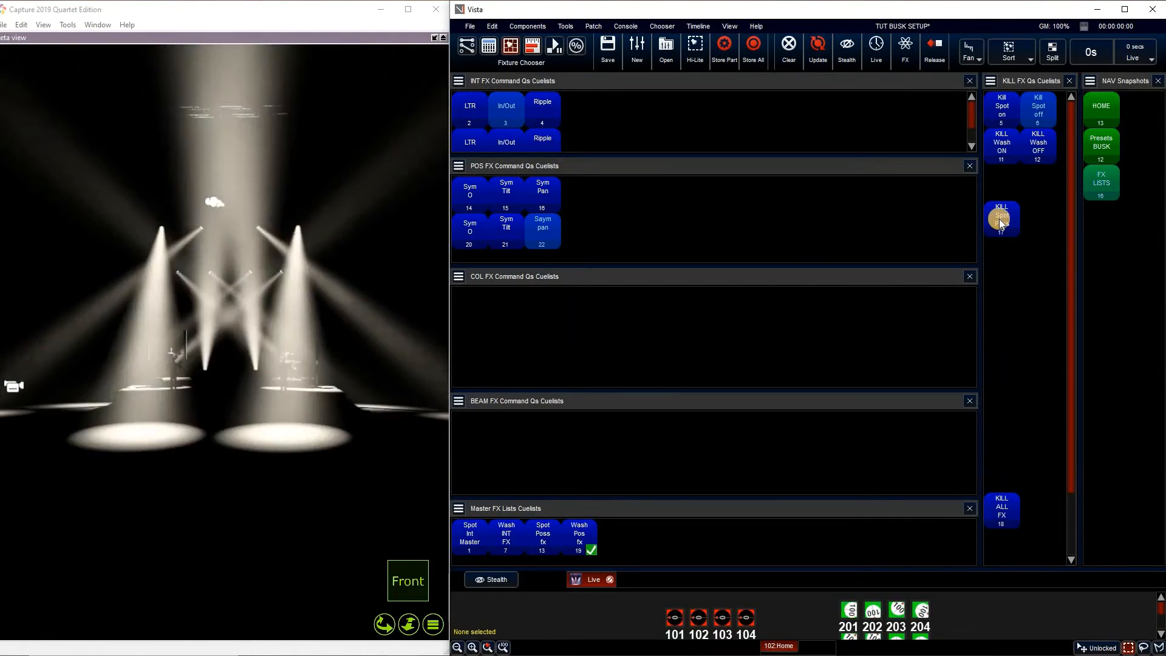
Step: Duplicate cuelist 17, KILL Spot Poss, and place the copy from the full cuelist collection directly beneath the original in the KILL FX cuelists
right_click(1001, 222)
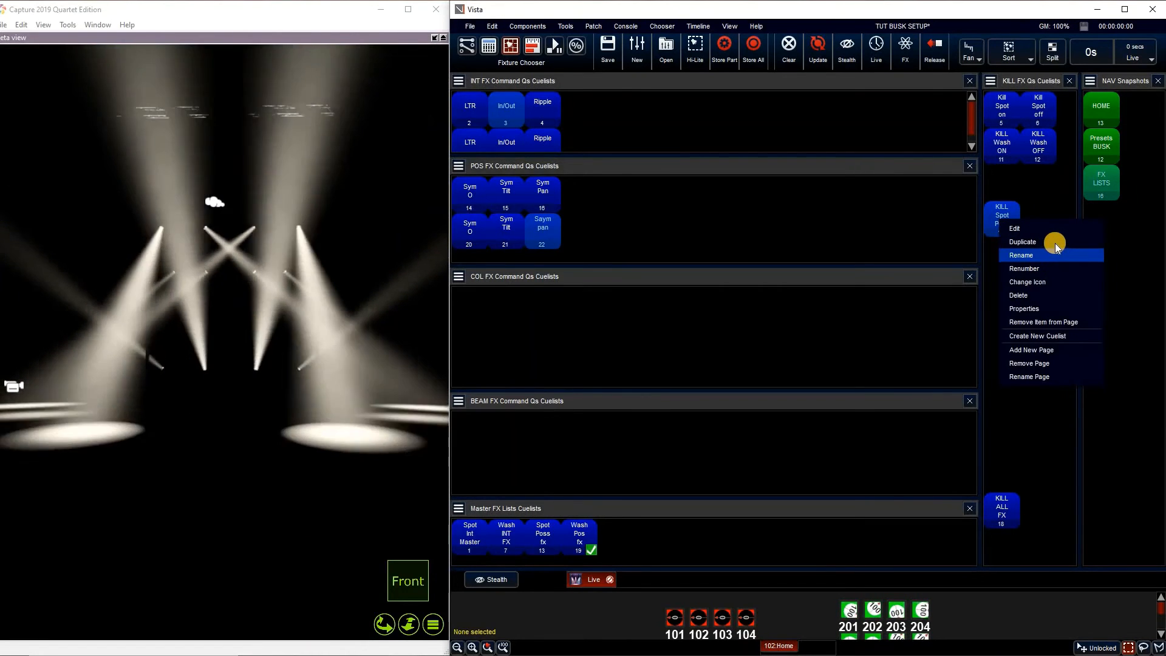
left_click(1055, 243)
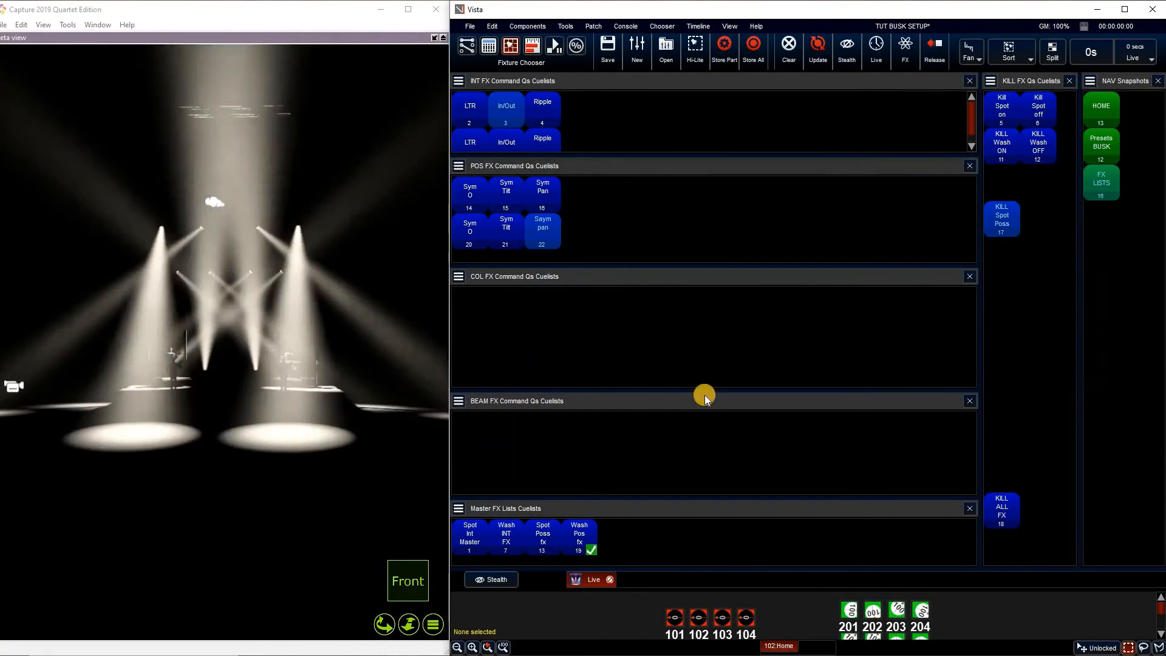
left_click(465, 508)
left_click(493, 466)
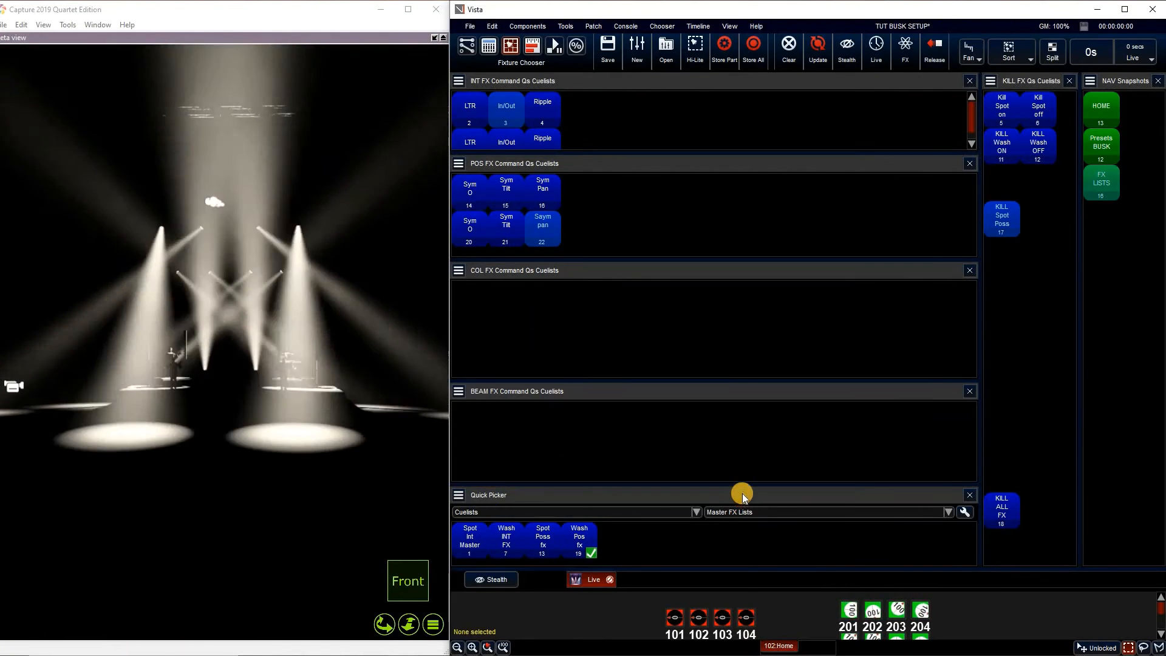
left_click(742, 512)
left_click(745, 487)
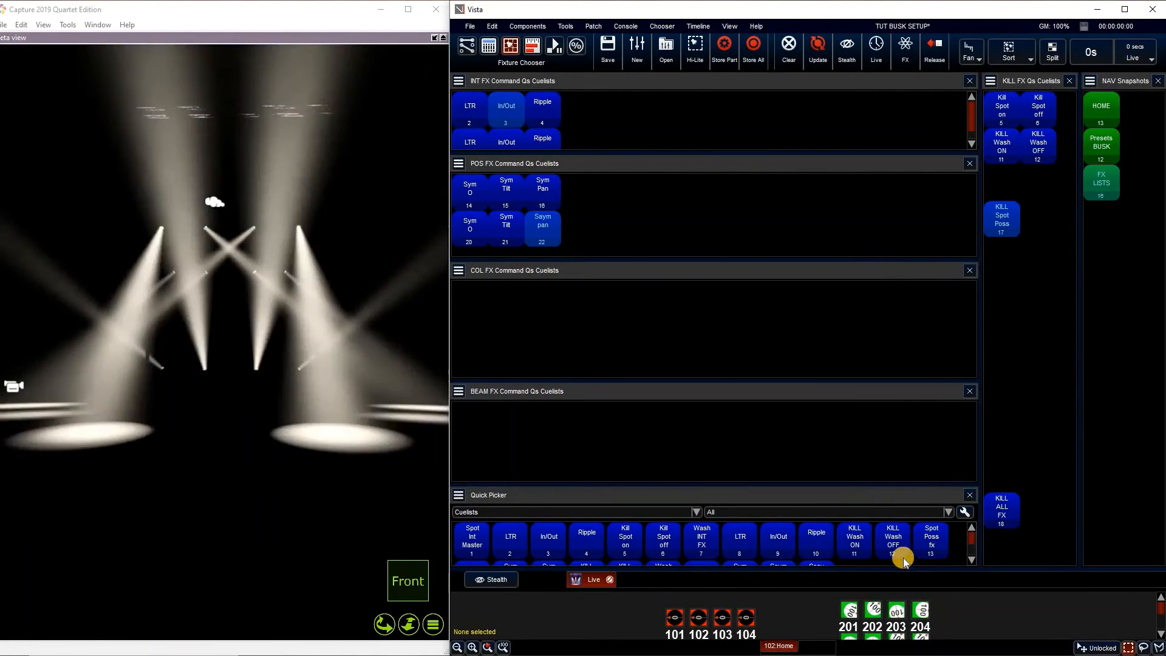
scroll(856, 545, "down", 1)
left_click_drag(962, 456, 1007, 263)
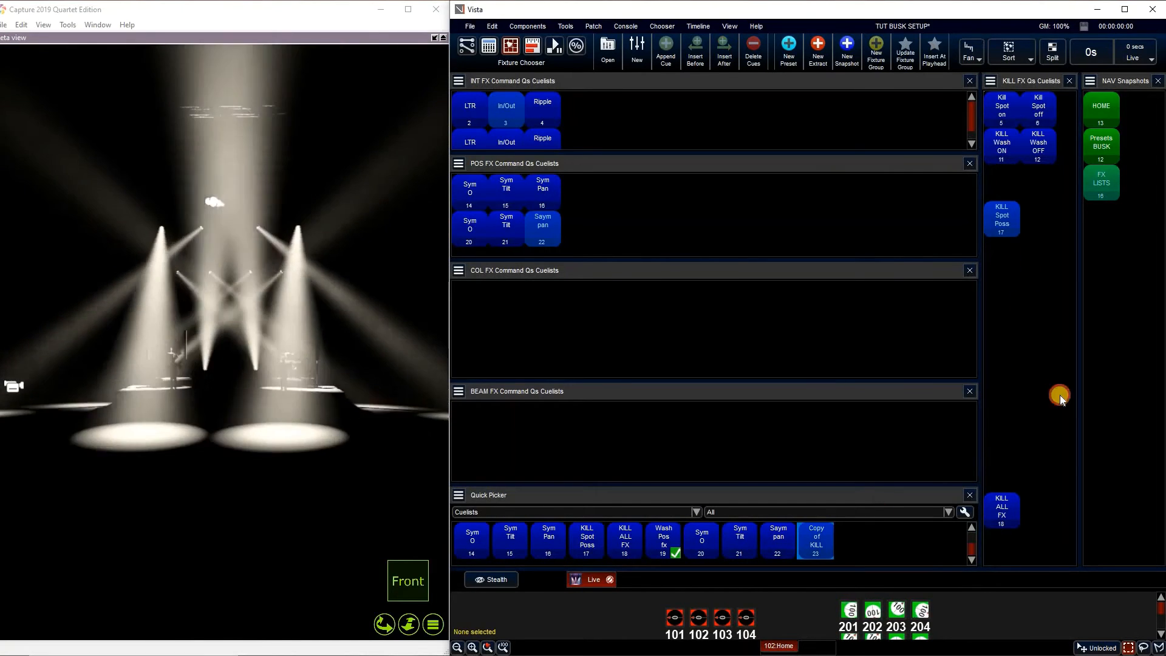
left_click_drag(1060, 397, 1005, 261)
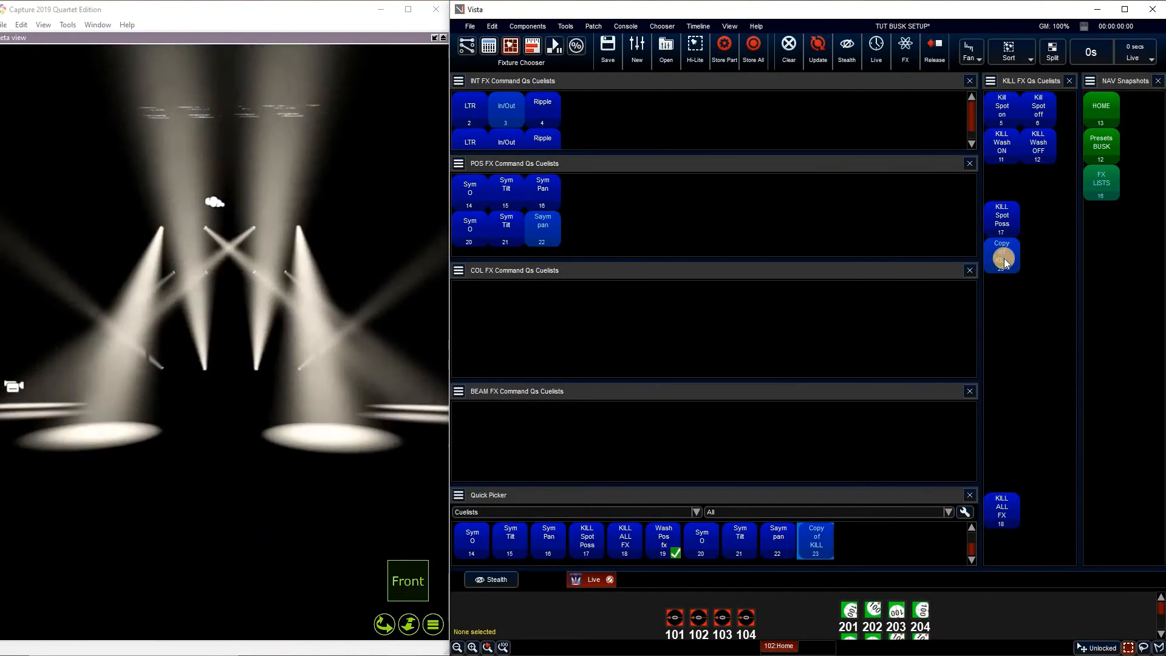
Step: Open cuelist 23, Copy of KILL Spot Poss, in the timeline and retarget its first Release command to 19:Wash Pos fx master Q list
right_click(1006, 258)
left_click(1044, 262)
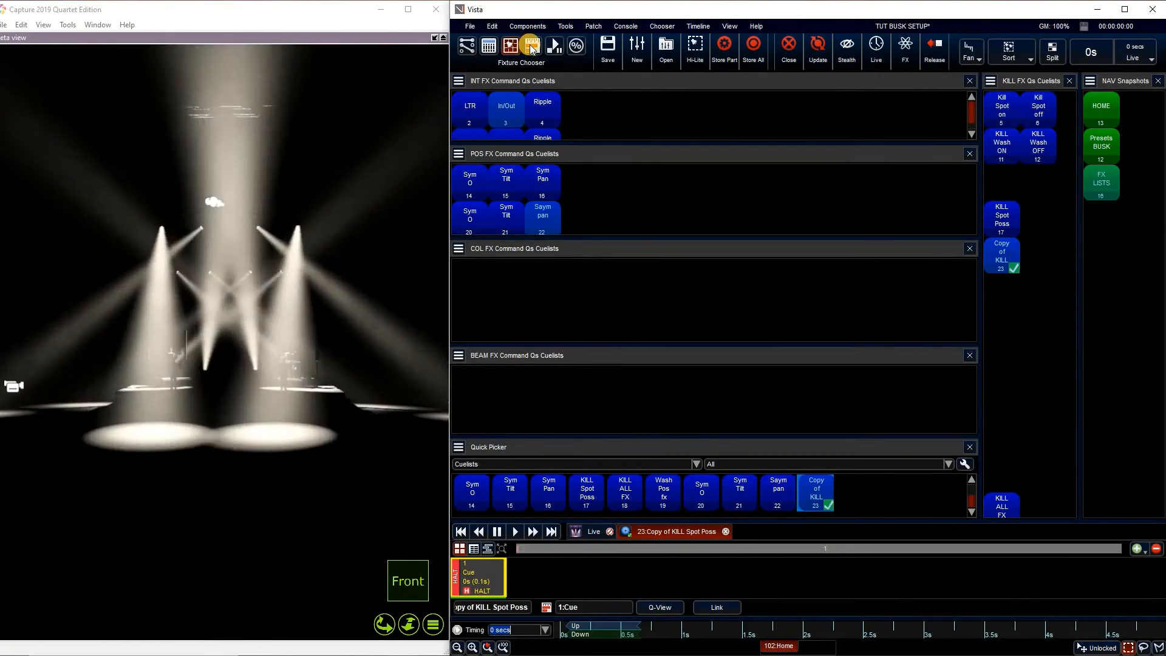
left_click(532, 47)
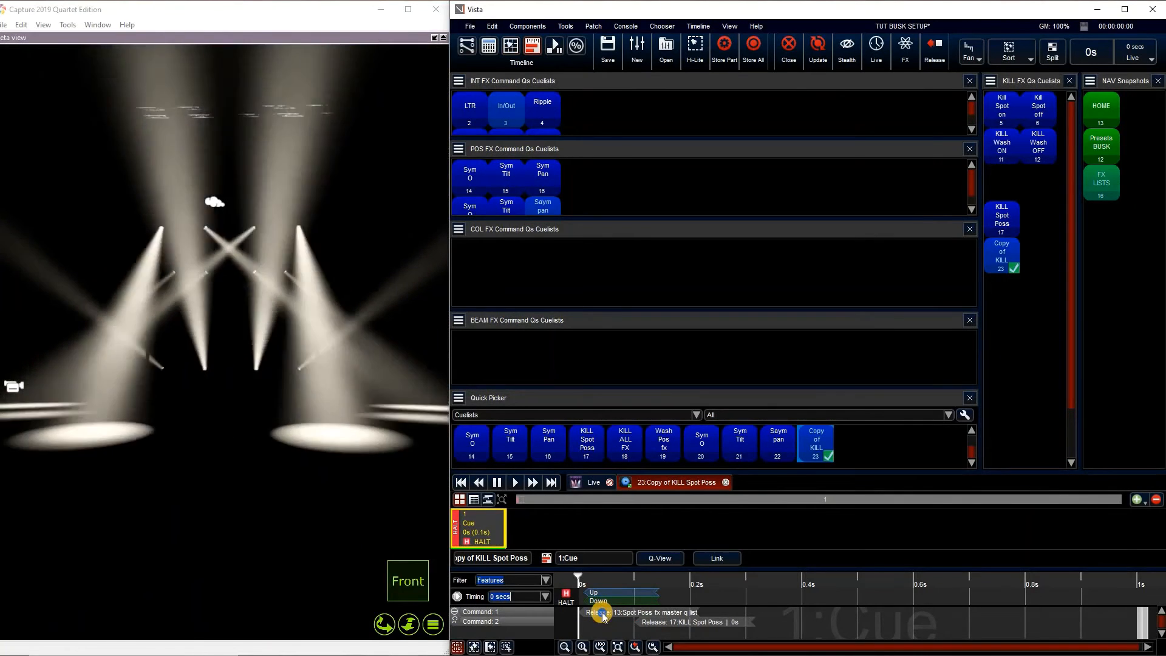
right_click(623, 613)
left_click(625, 607)
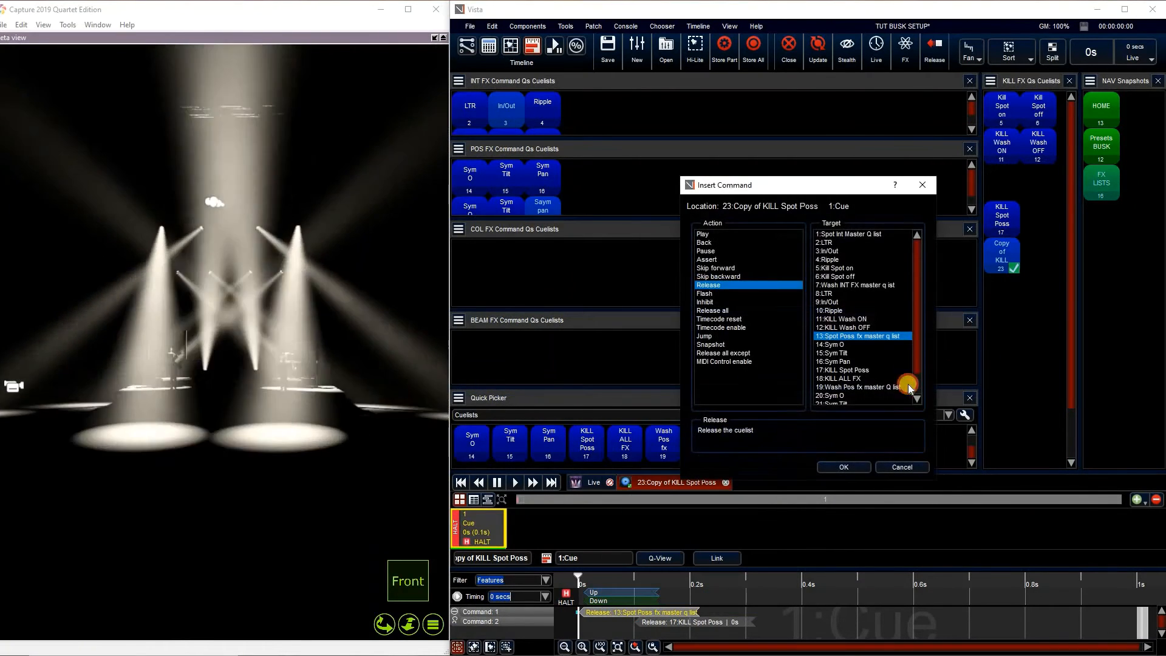
scroll(865, 366, "down", 1)
left_click(865, 368)
scroll(867, 389, "down", 1)
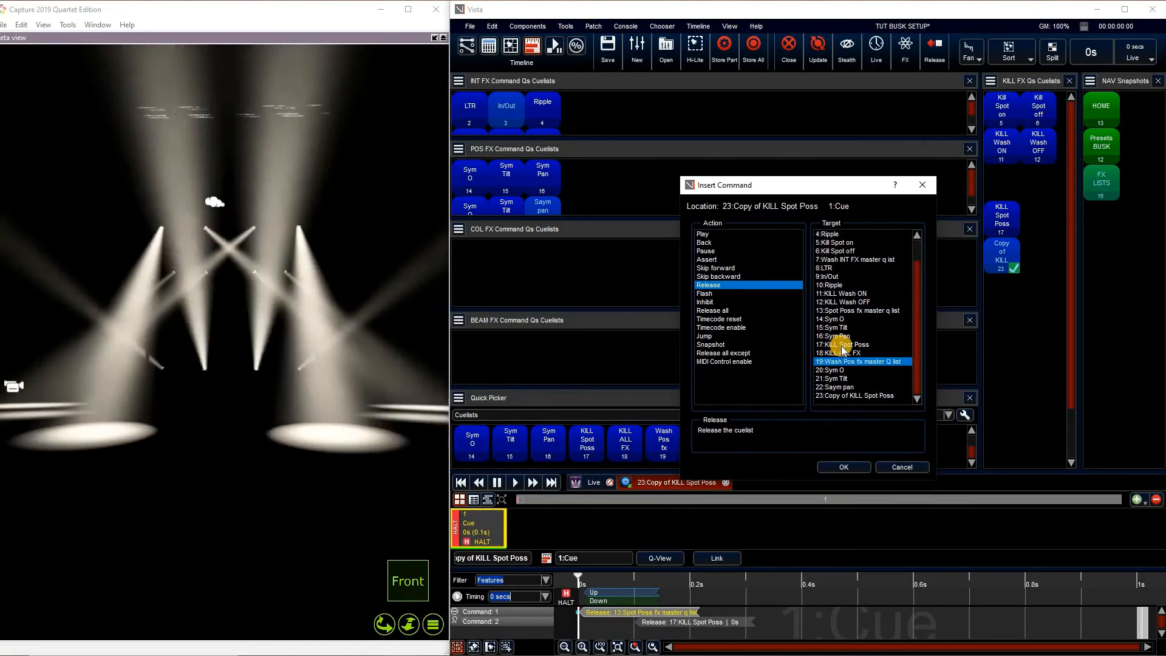
Step: Set the second Release command in cuelist 23 to release 23:Copy of KILL Spot Poss itself, and close the cuelist
right_click(700, 623)
left_click(736, 616)
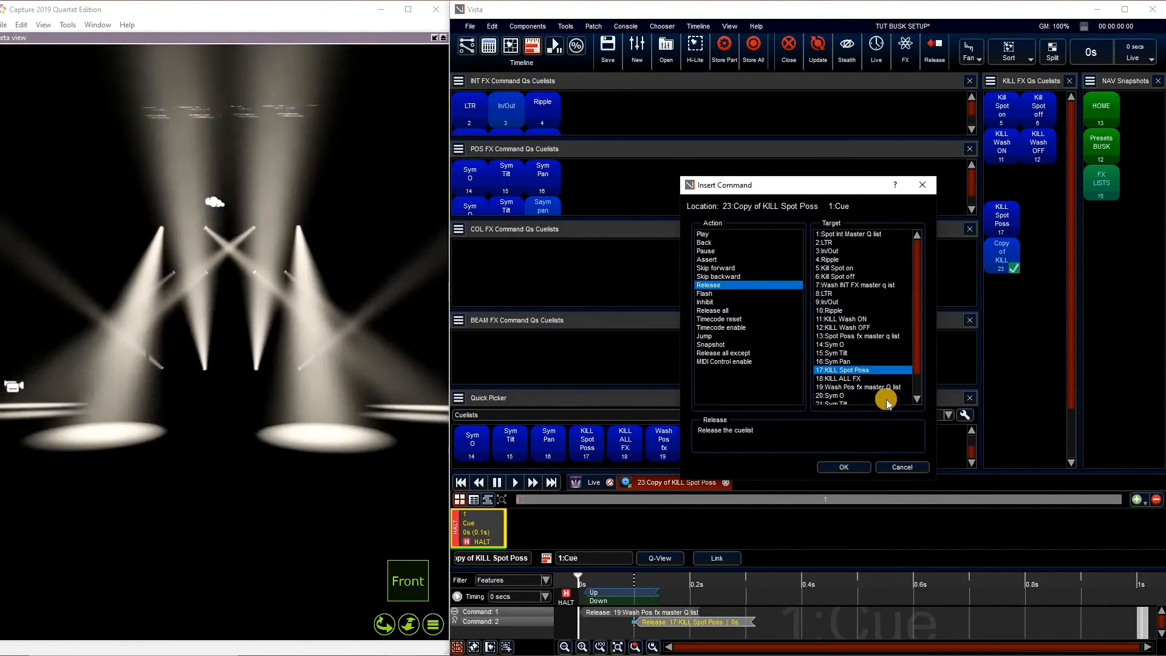
scroll(886, 399, "down", 1)
left_click(886, 397)
left_click(843, 466)
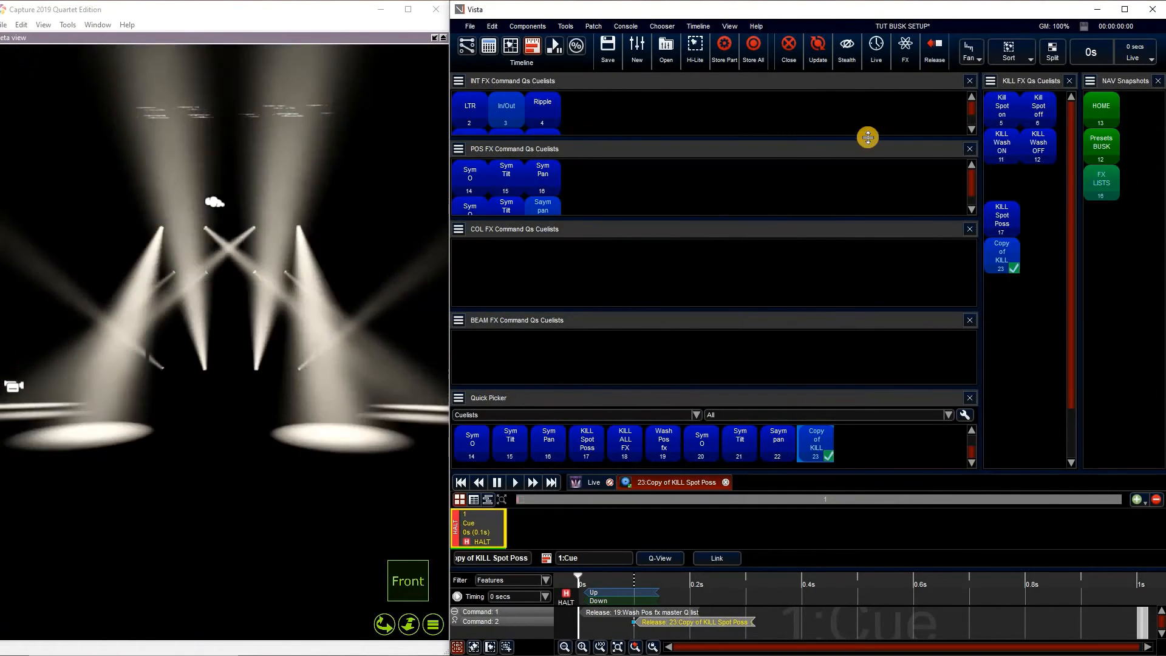
left_click(790, 53)
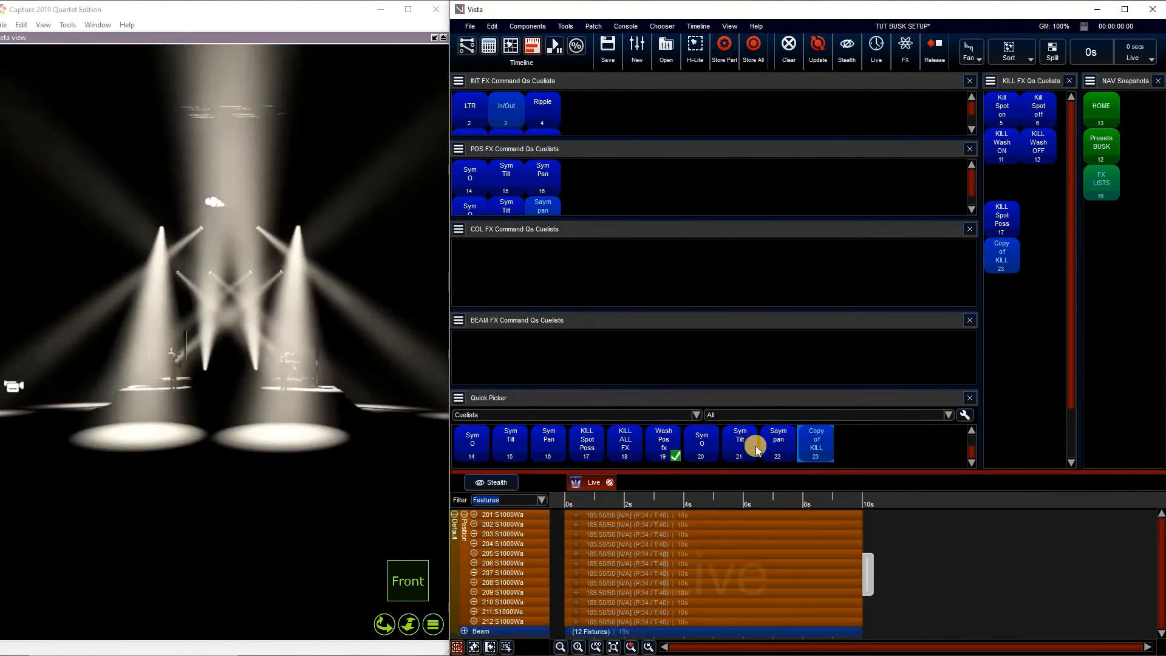
Step: Enlarge the INT FX and POS FX cuelist windows to fit both rows, extend the overall window area, and update the FX LISTS snapshot
left_click_drag(719, 473, 719, 470)
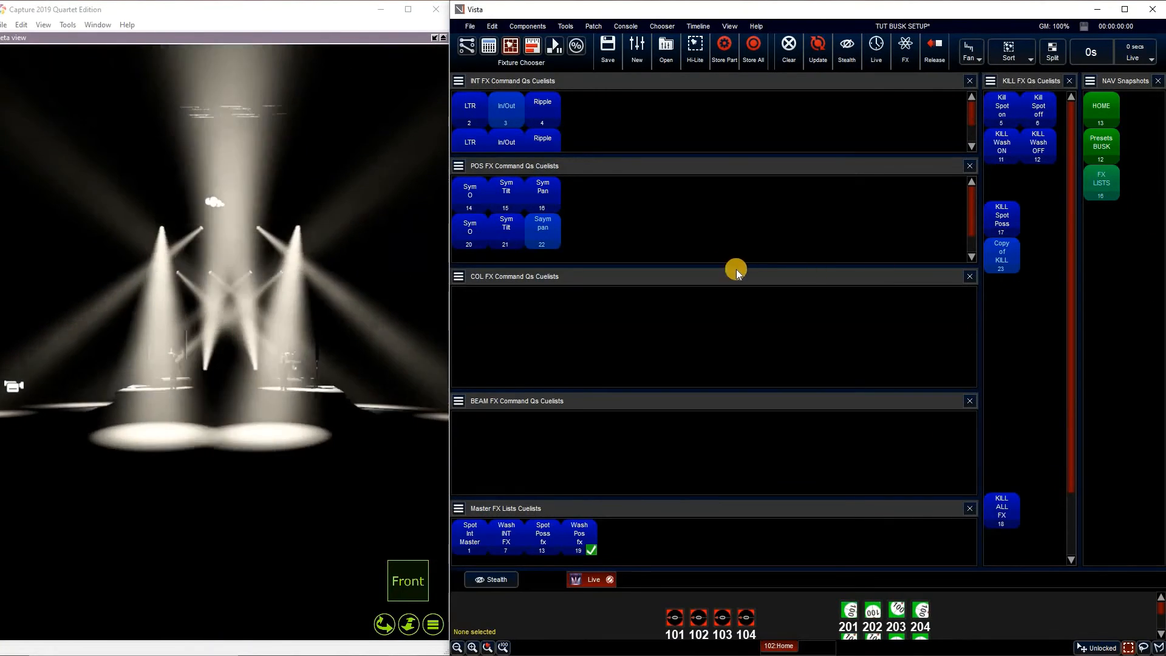
left_click_drag(698, 265, 694, 292)
left_click_drag(705, 390, 706, 409)
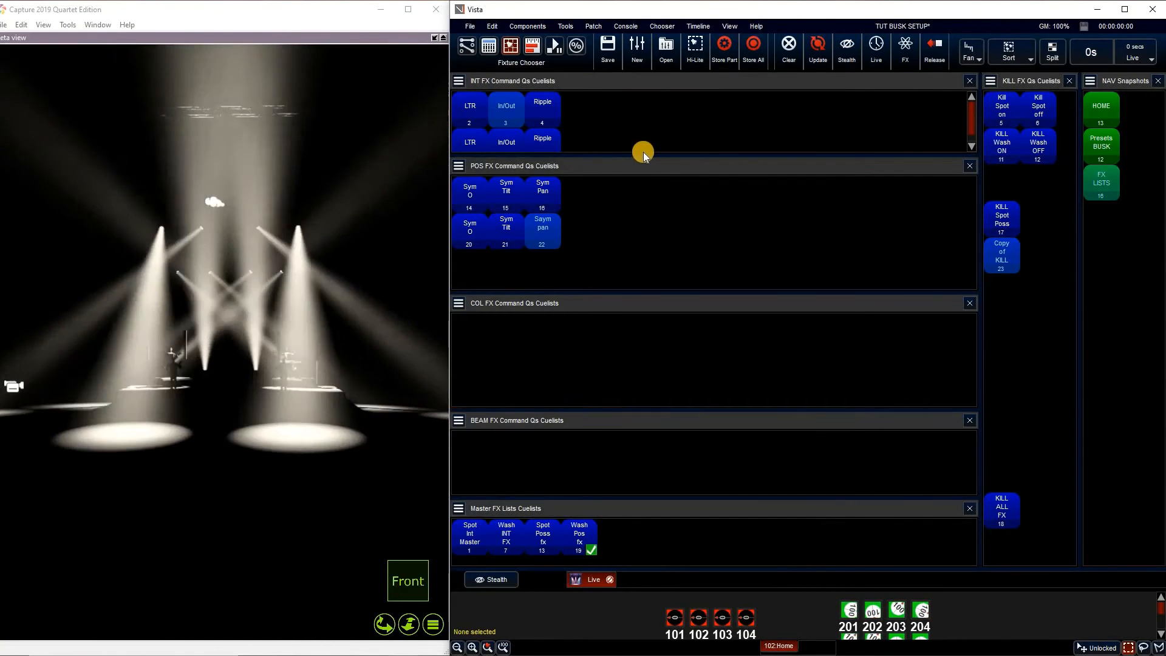
left_click_drag(643, 155, 650, 185)
left_click_drag(814, 175, 642, 304)
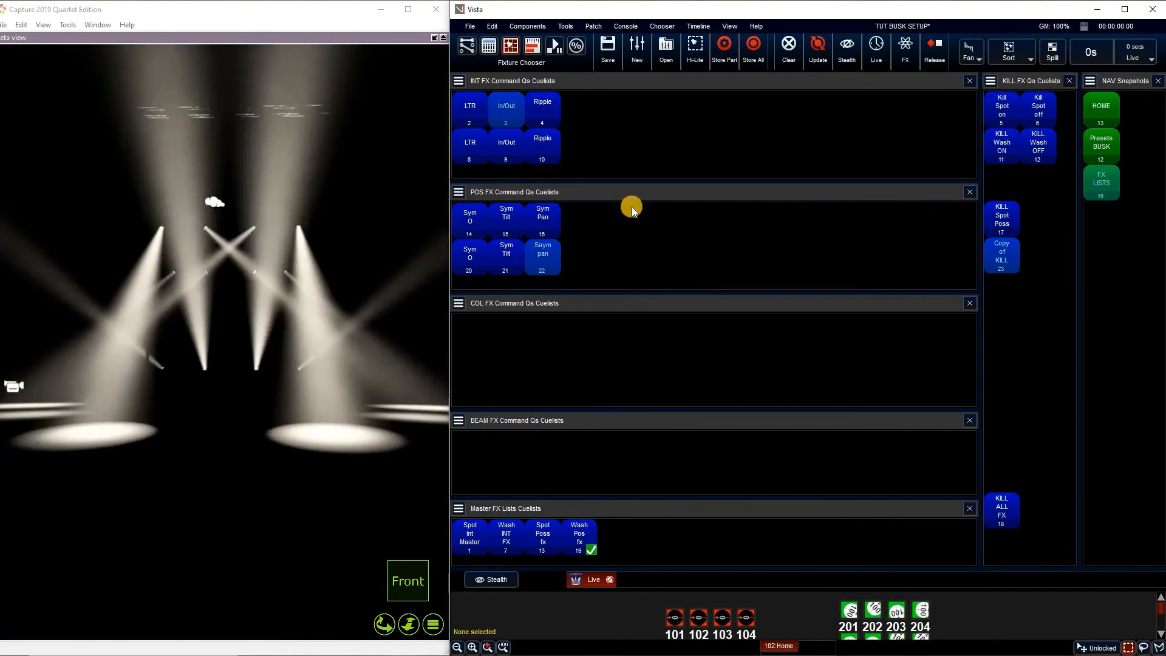
left_click_drag(753, 568, 777, 590)
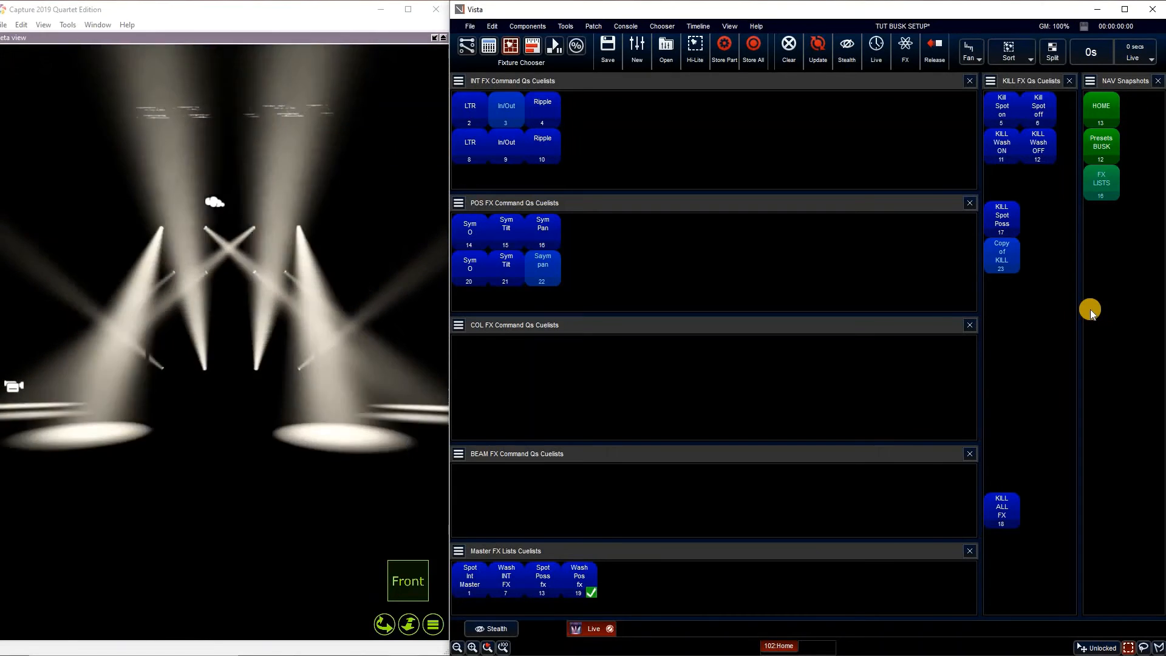
left_click(1103, 189)
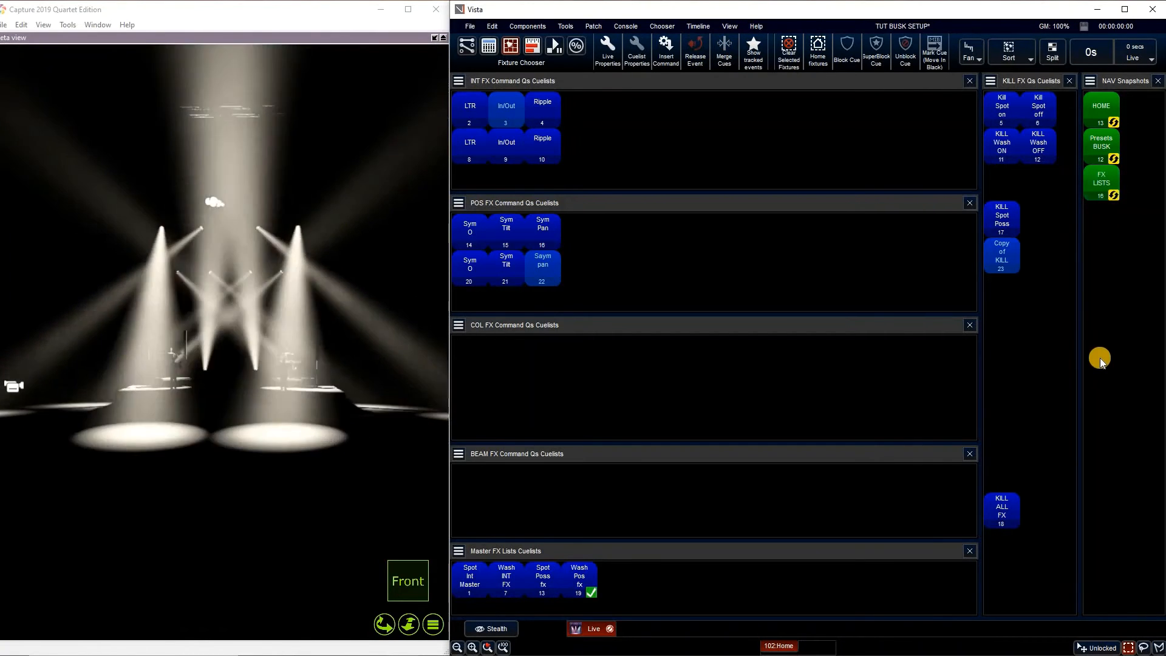
left_click(635, 351)
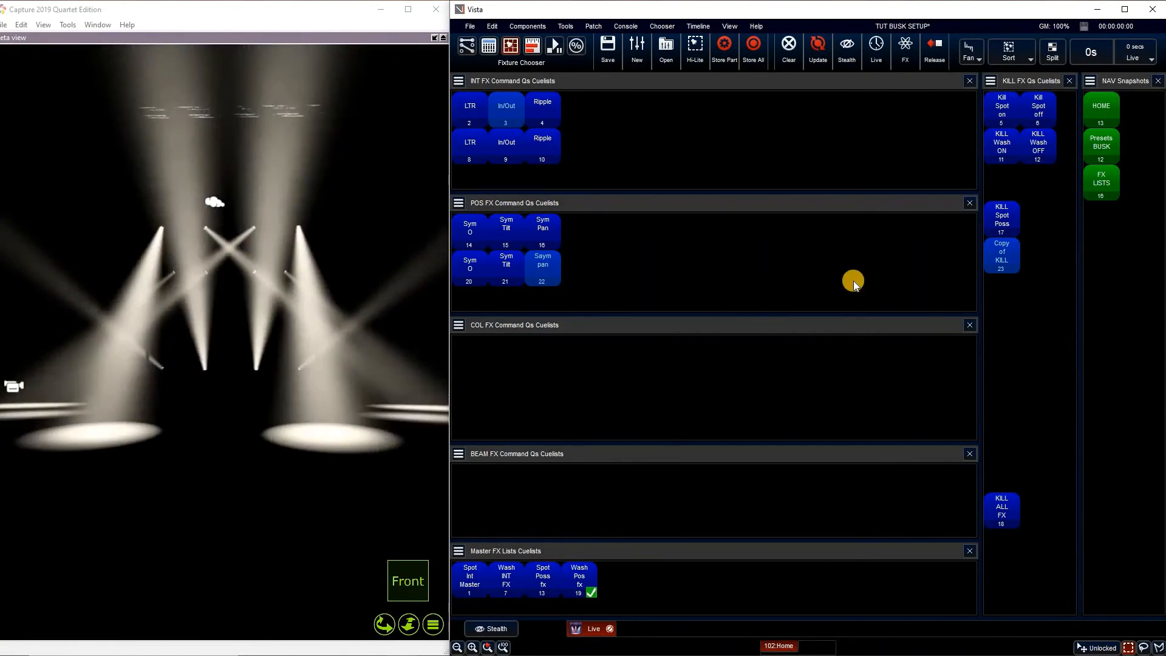
Step: Play the wash position effects Sym O, Sym Tilt and Saym pan in turn to test how they switch
left_click(470, 264)
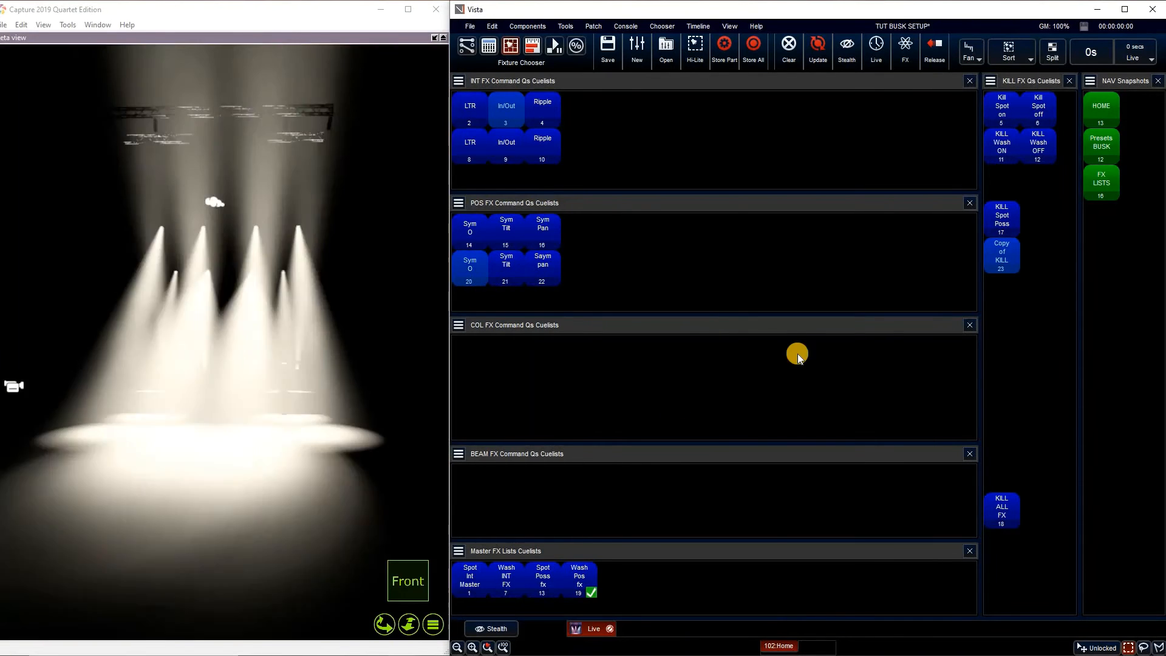
left_click(518, 261)
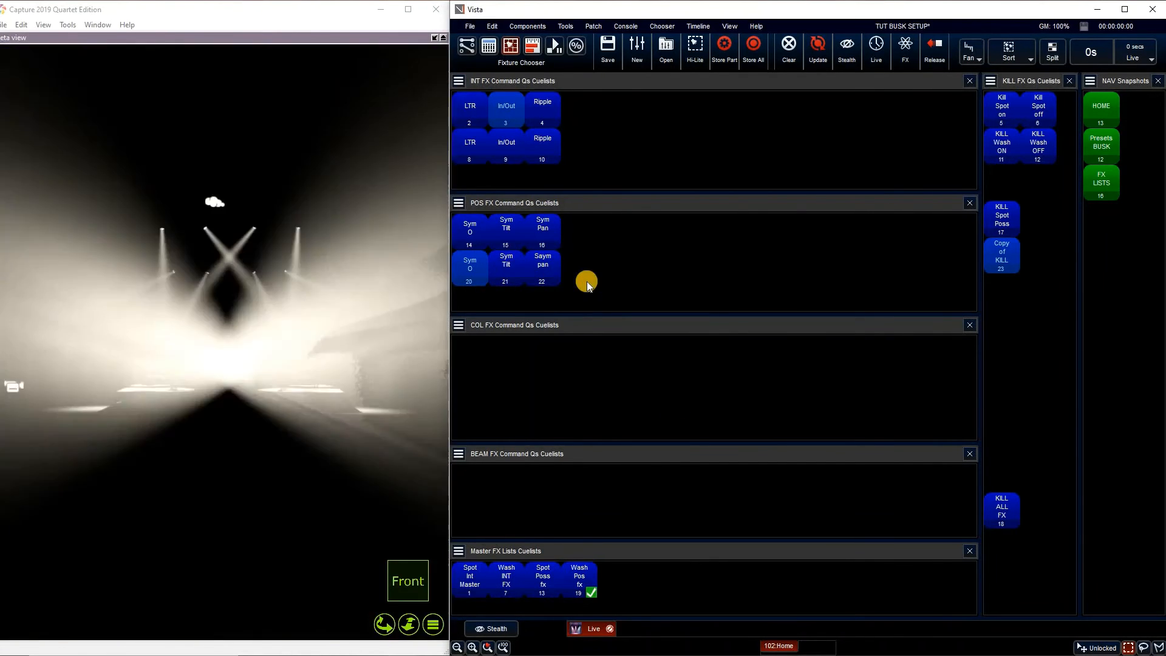
left_click(513, 272)
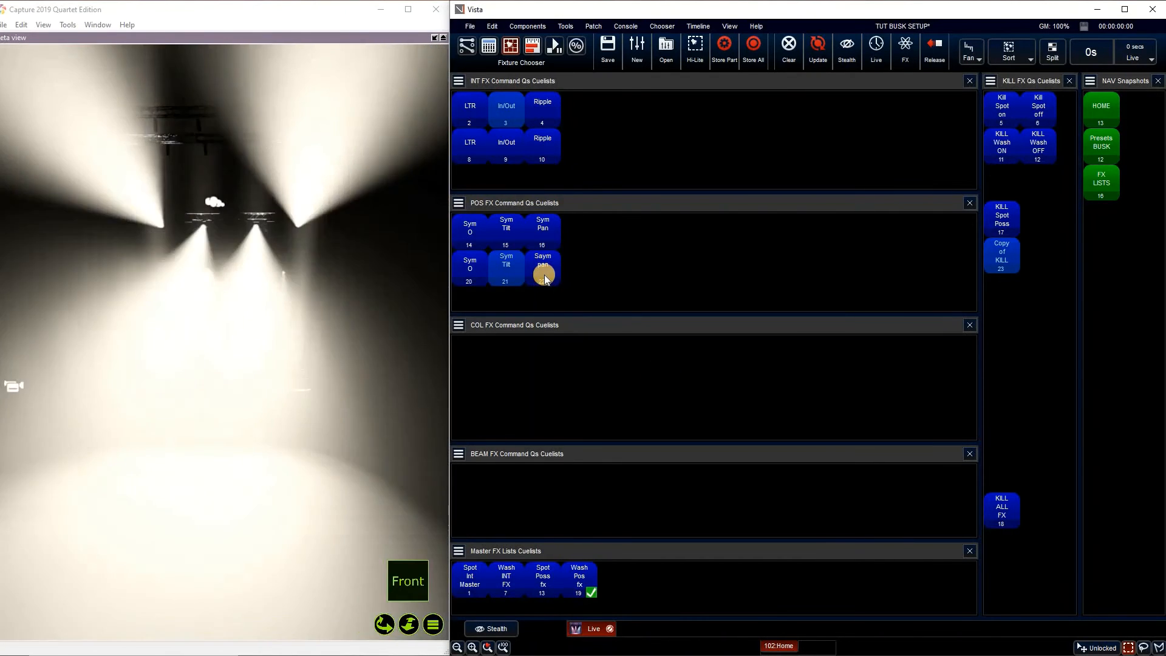
left_click(544, 276)
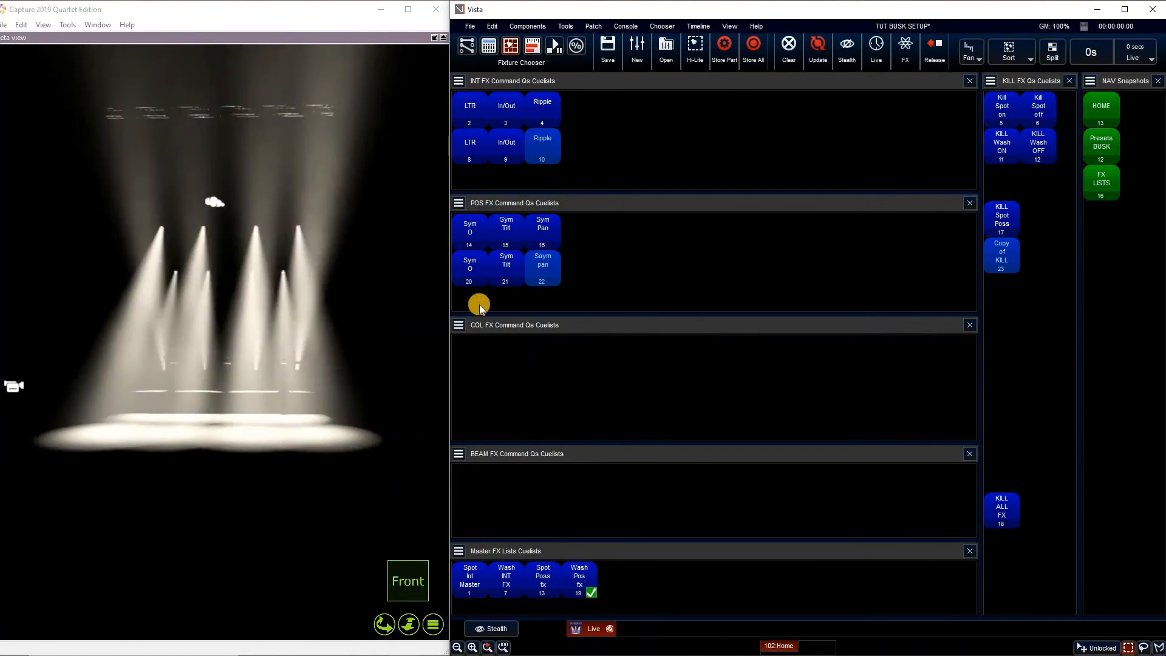
left_click(468, 265)
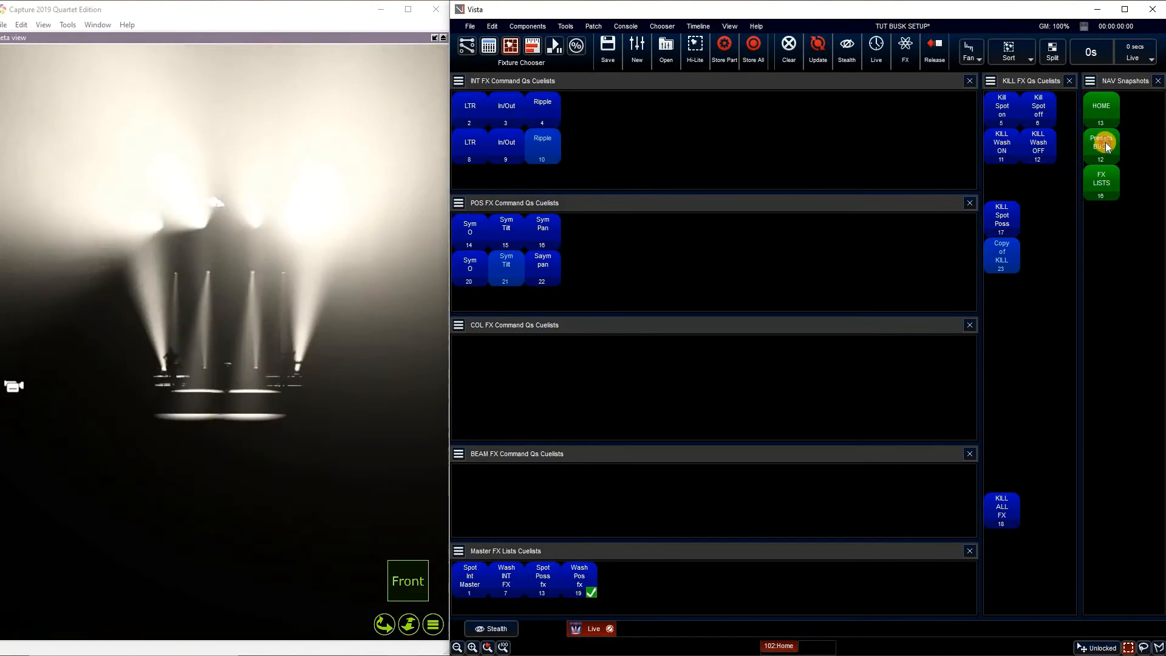
Step: Recall the Presets BUSK snapshot, select the Wash group, and apply the FAN out, FAN in and UP position presets and the red colour preset
left_click(1105, 146)
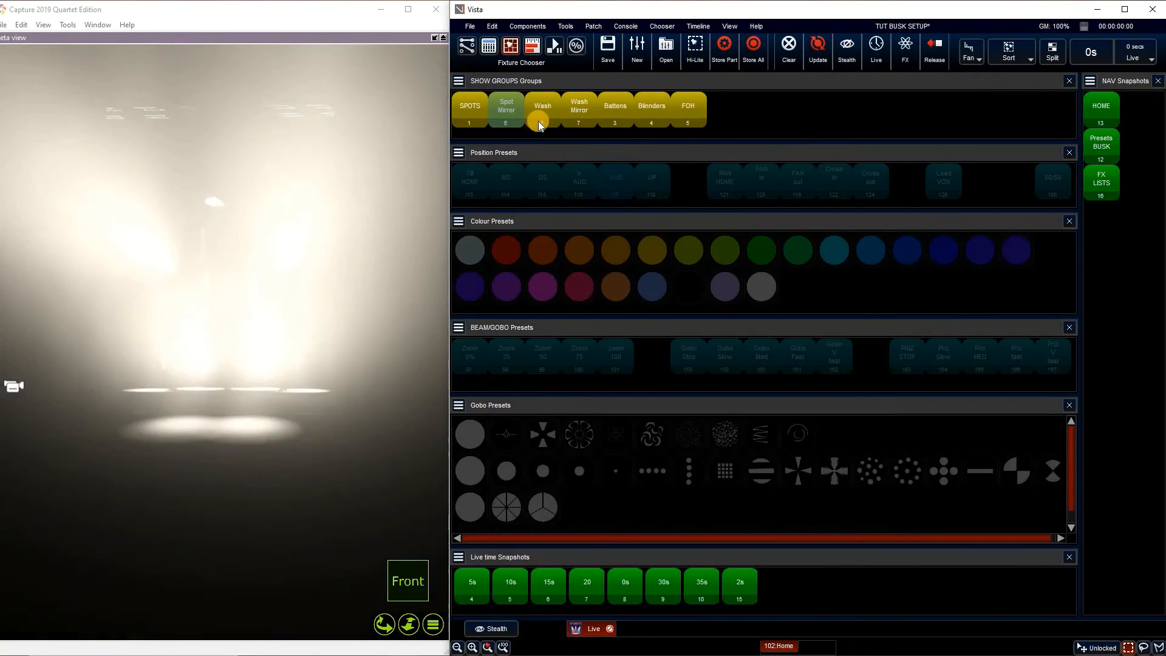
left_click(539, 119)
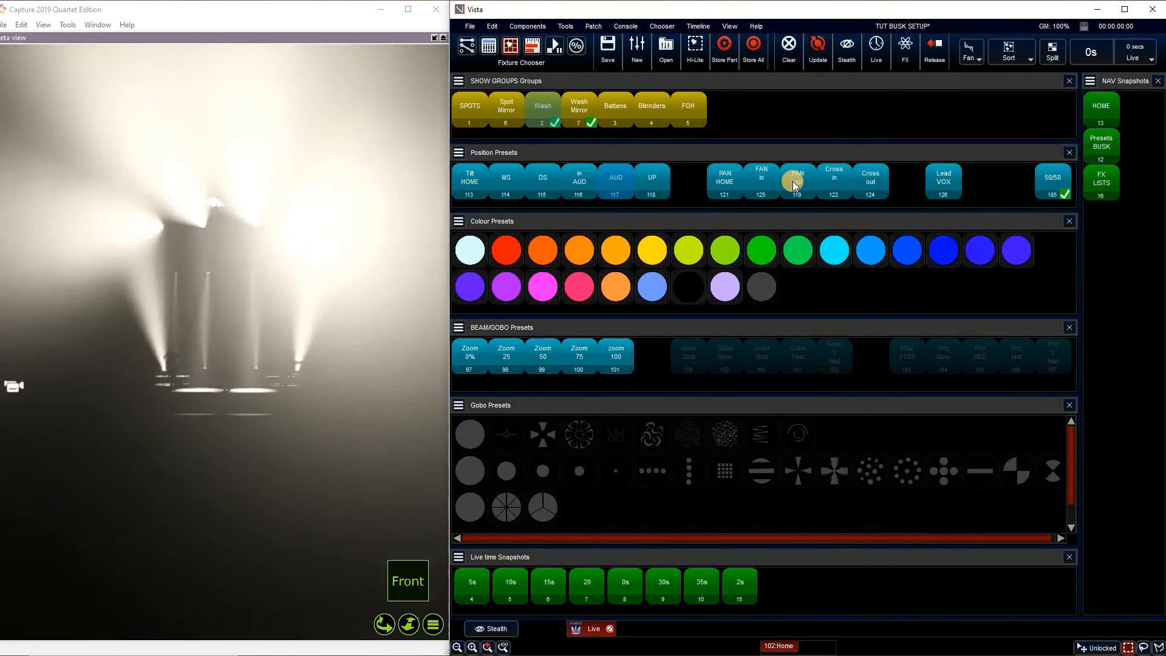
left_click(794, 185)
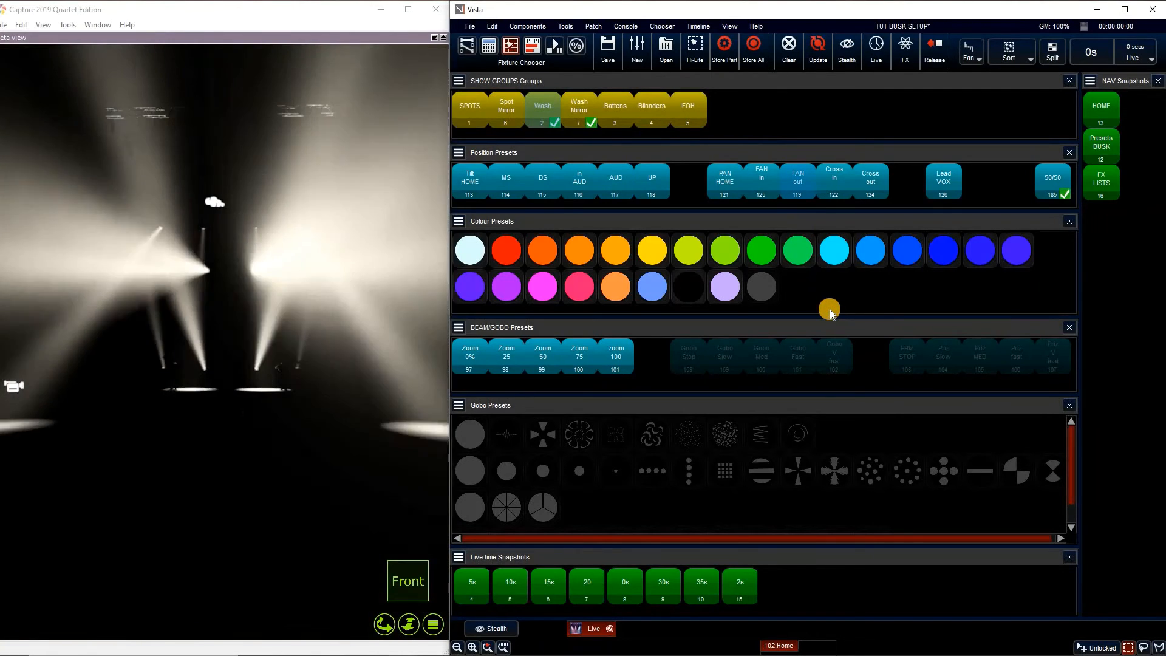
left_click(774, 190)
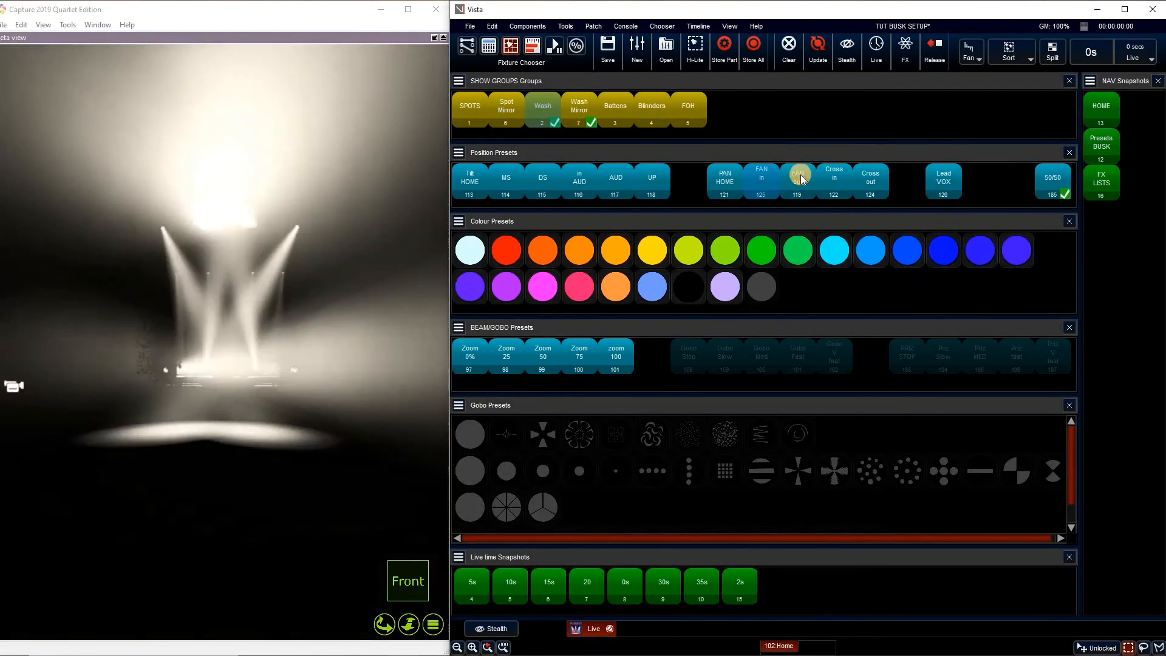
left_click(648, 182)
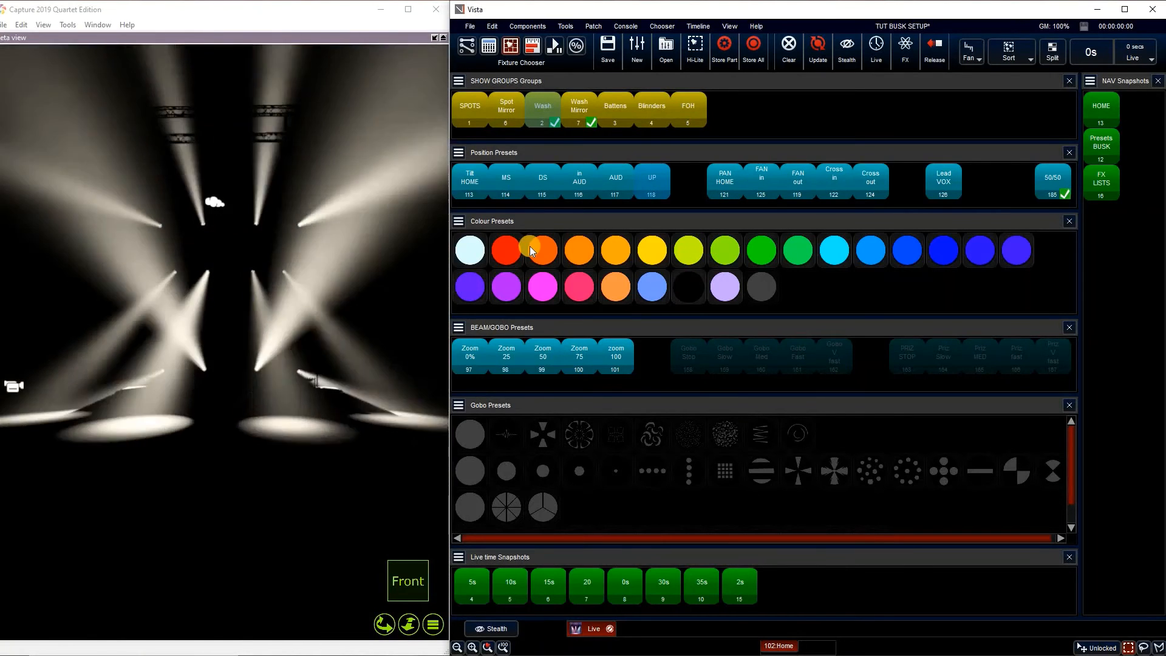
left_click(635, 364)
left_click(506, 249)
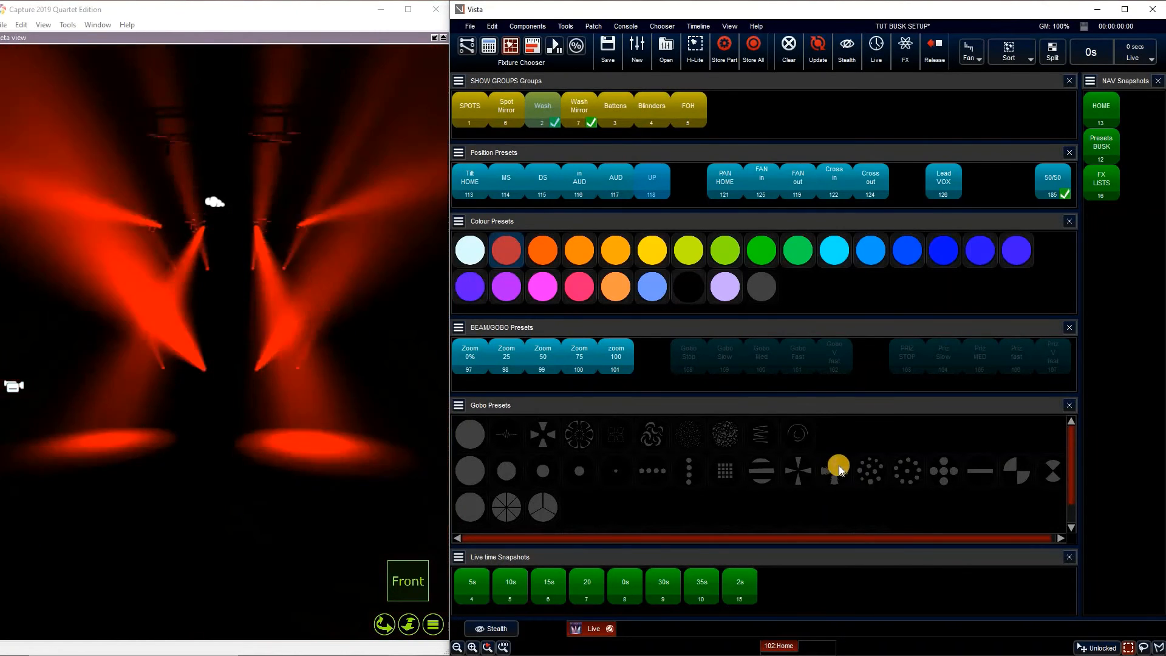
Step: Recall the FX LISTS snapshot and increase the height of the POS FX and INT FX cuelist windows
left_click(1115, 188)
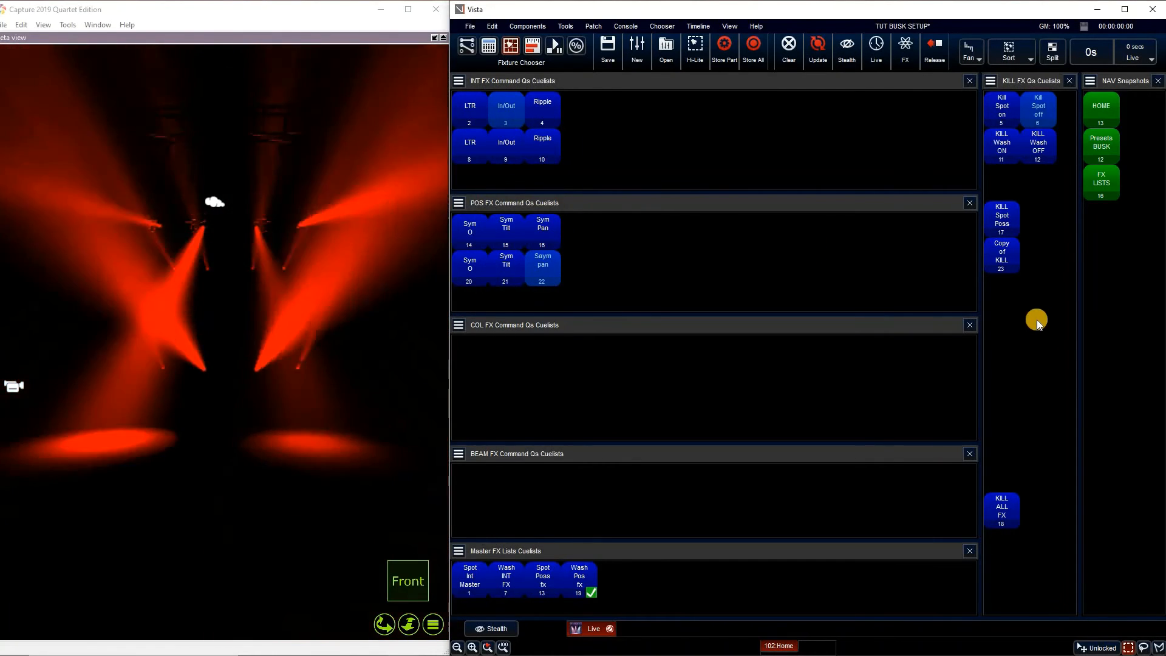
left_click(1001, 523)
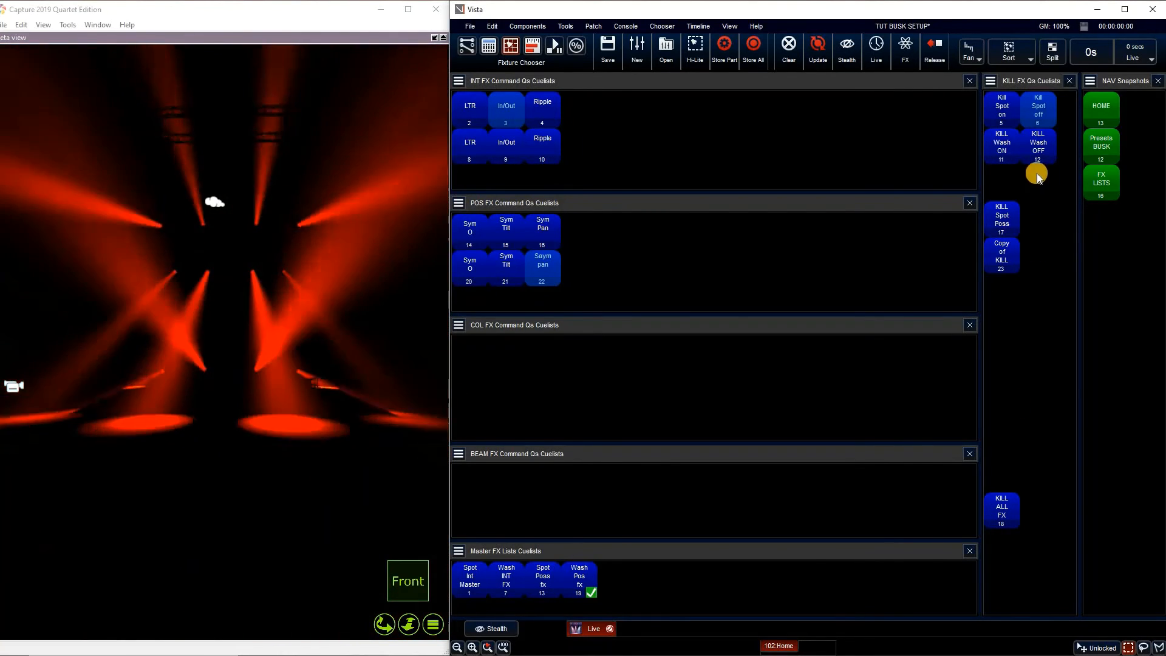
left_click(479, 144)
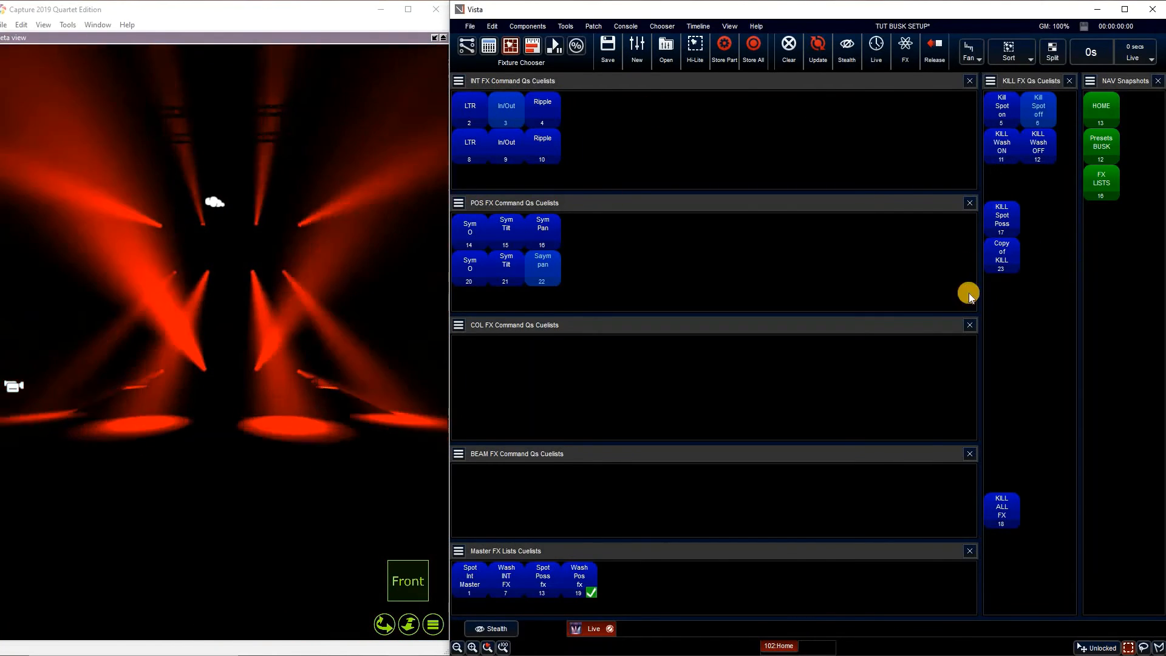
left_click_drag(898, 313, 889, 332)
left_click_drag(857, 192, 866, 226)
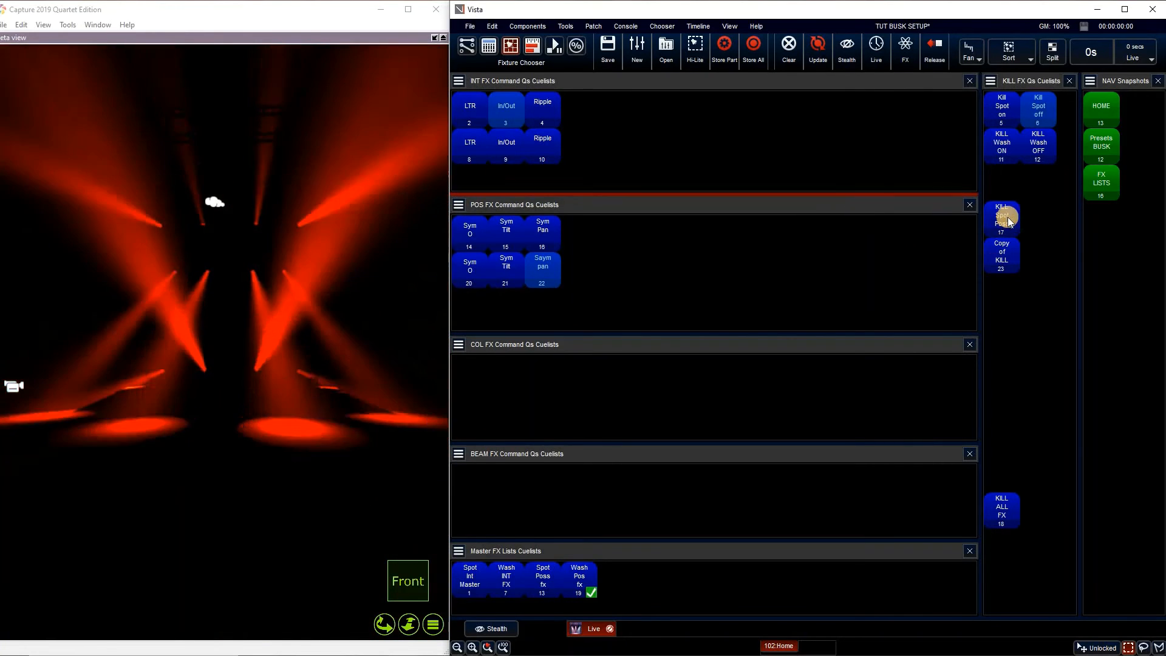
Step: Move KILL Spot Poss and its copy down one row in the KILL FX cuelists, and create a cuelist named KILL ALL INT above them
left_click(1004, 251)
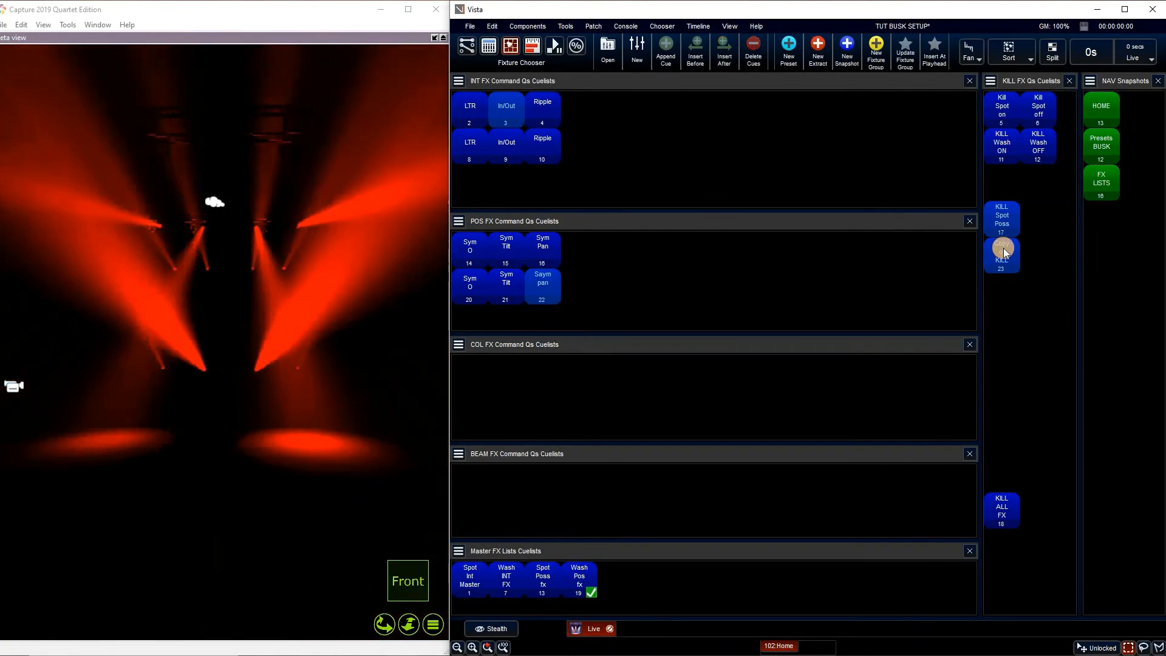
left_click_drag(1012, 210, 1017, 215)
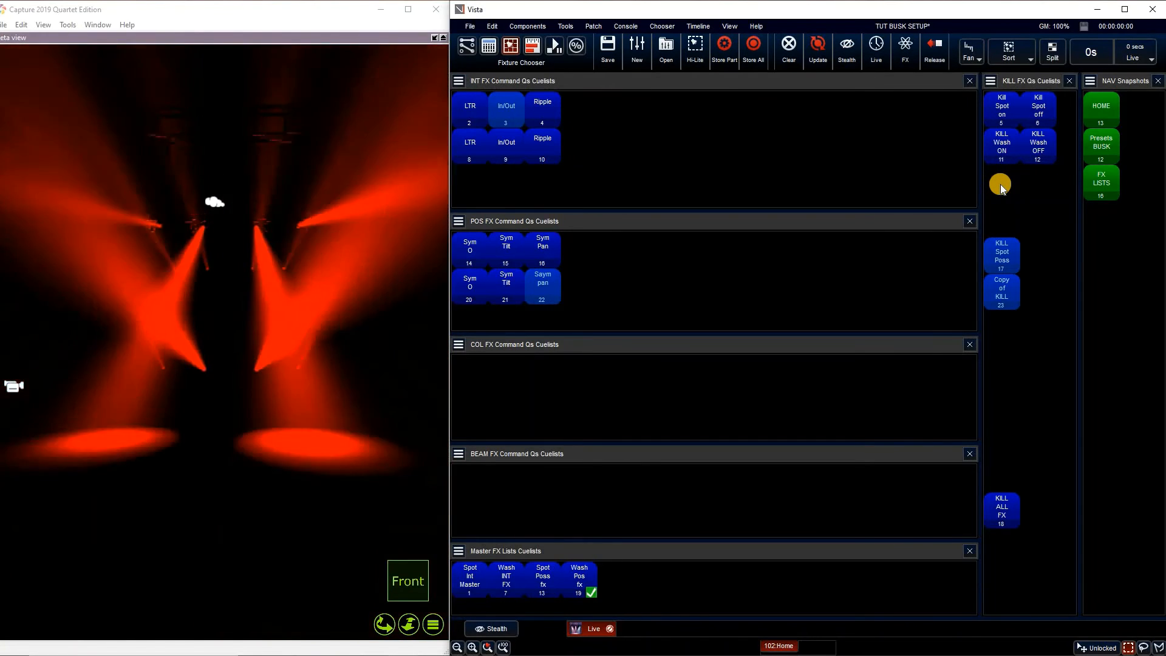
right_click(1000, 186)
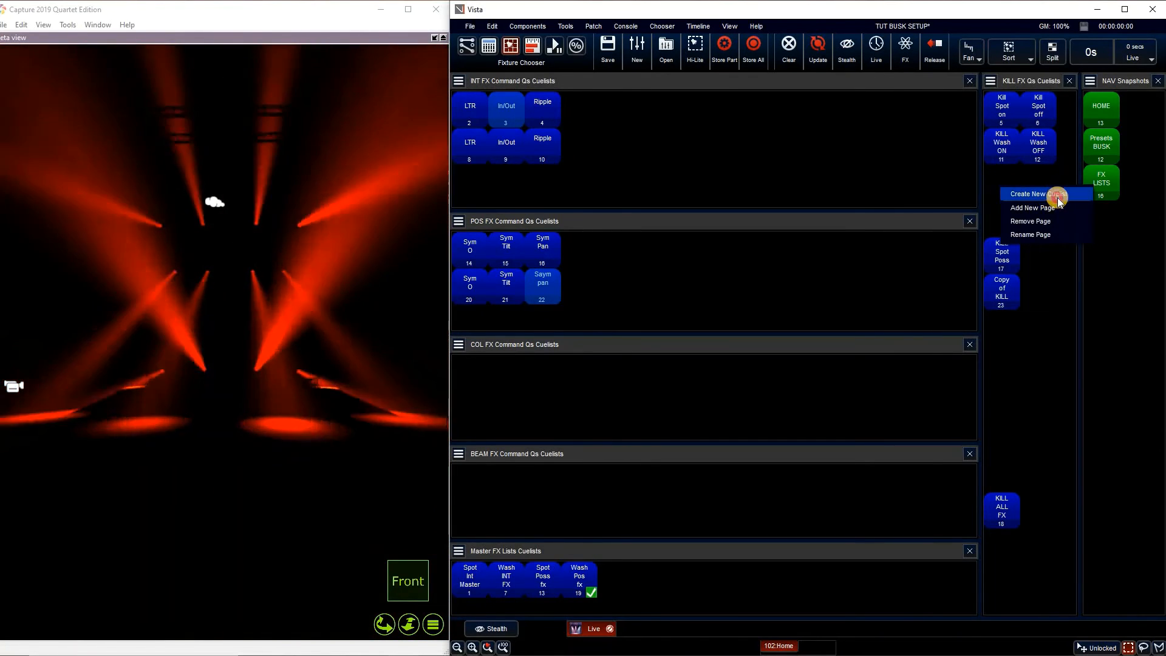
left_click(1032, 194)
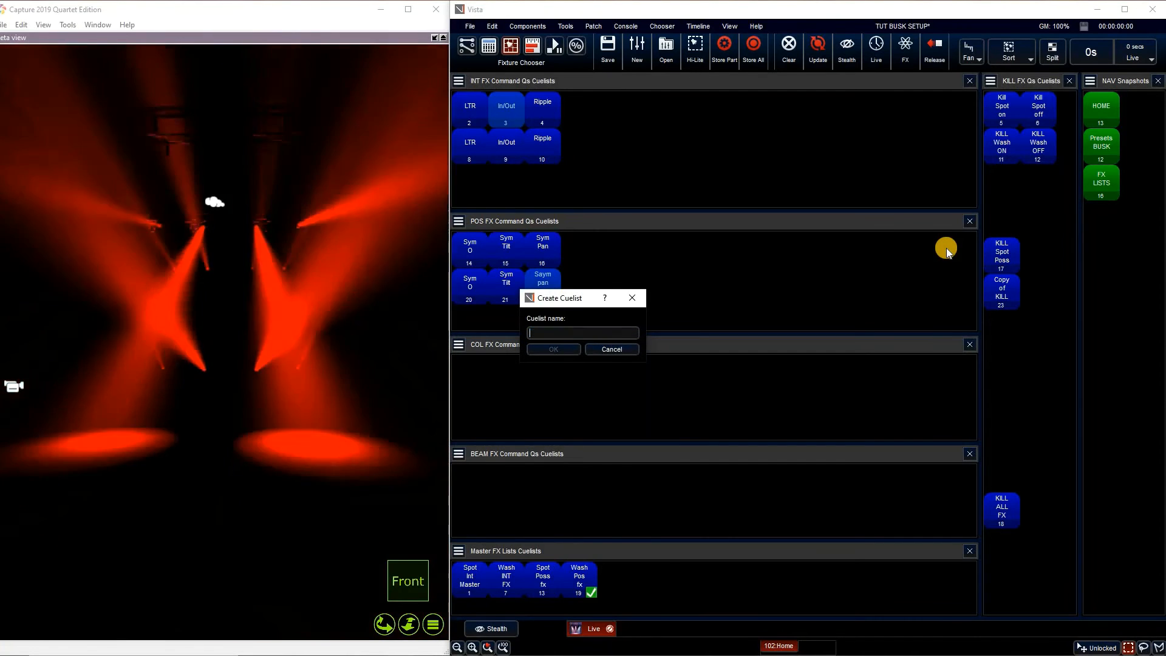
type("KILL")
type("AL")
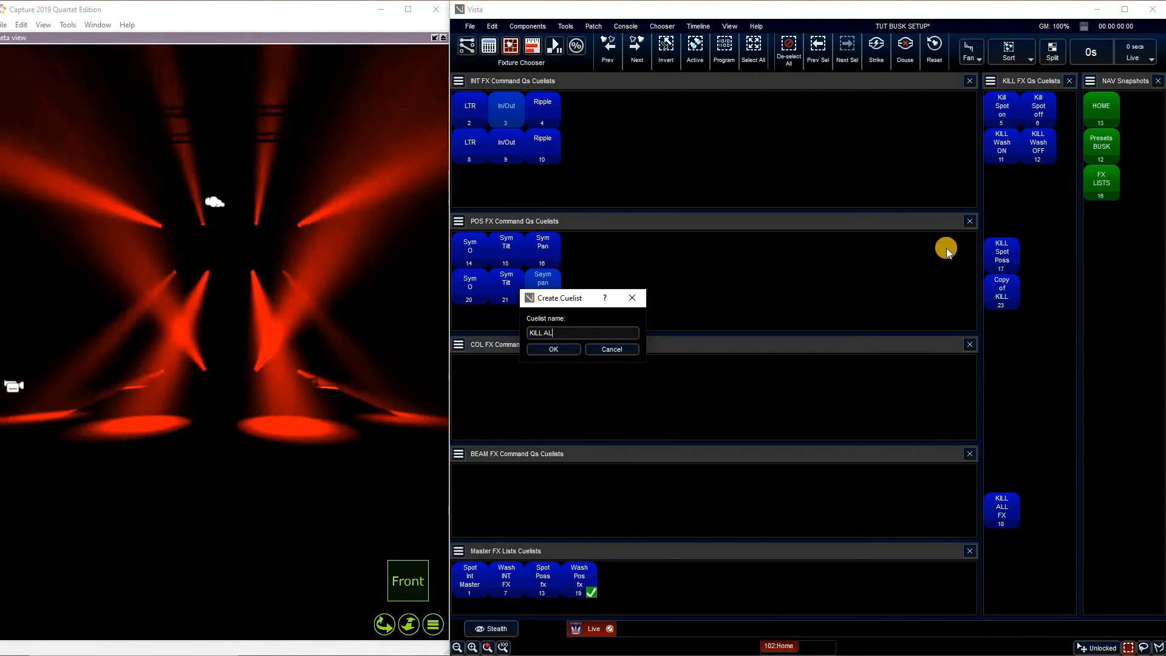
type("L INT")
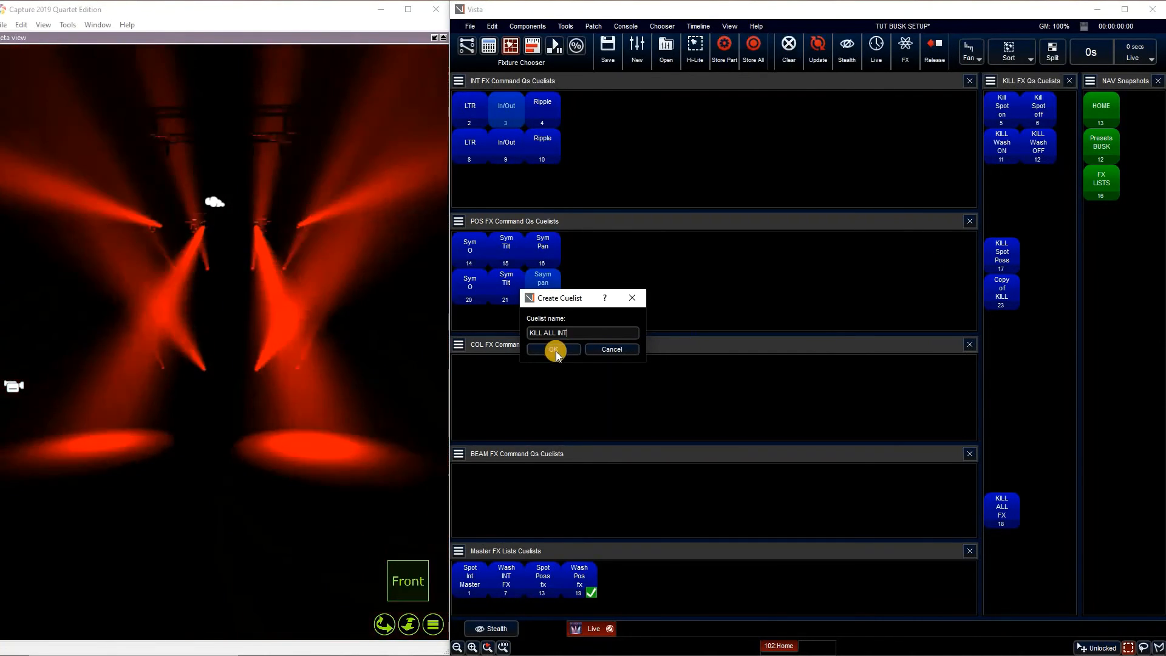
Step: Open KILL ALL INT in the timeline and insert Release commands for 1:Spot Int Master Q list and the 7:Wash INT FX master list
right_click(1003, 179)
left_click(1020, 189)
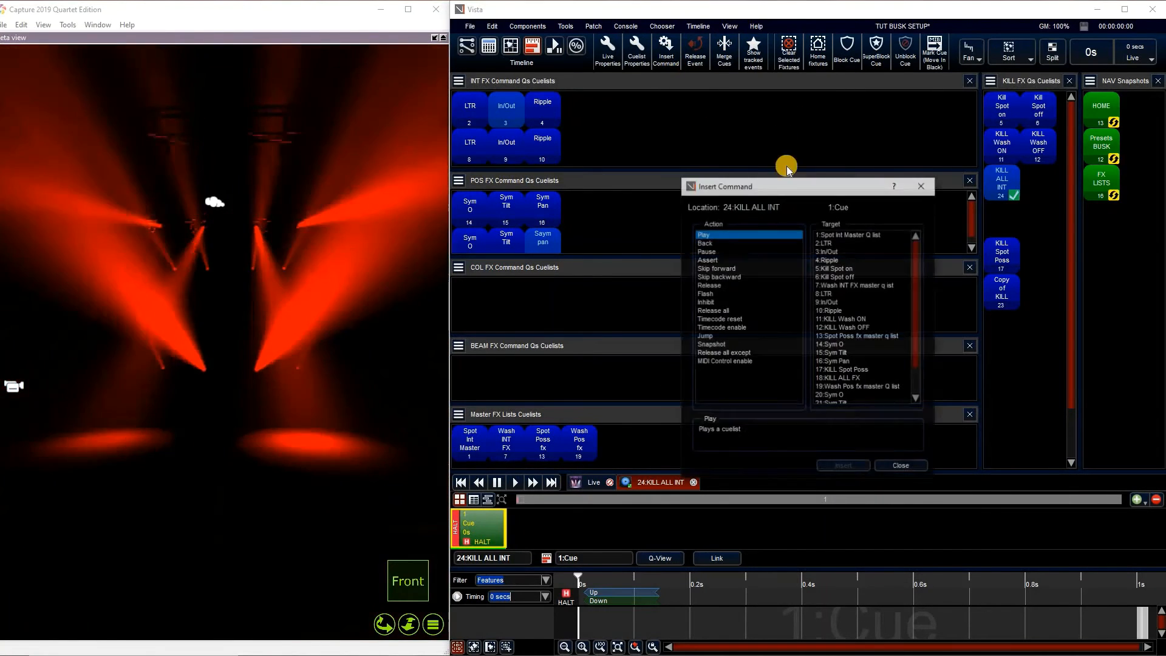
left_click(709, 285)
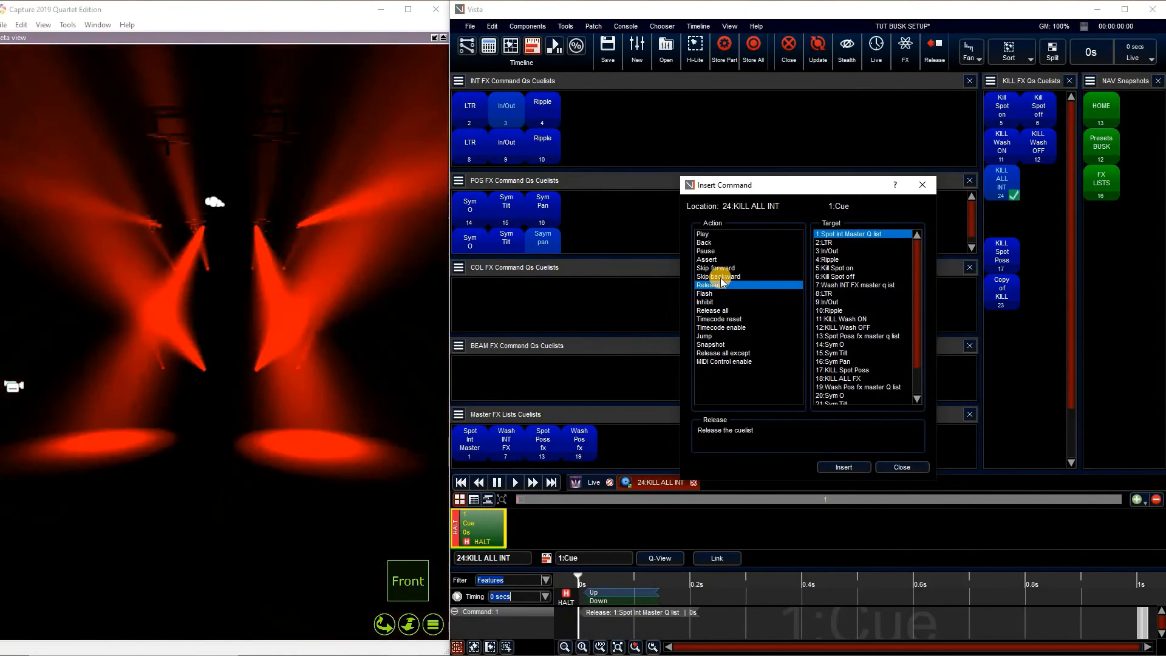
left_click(850, 285)
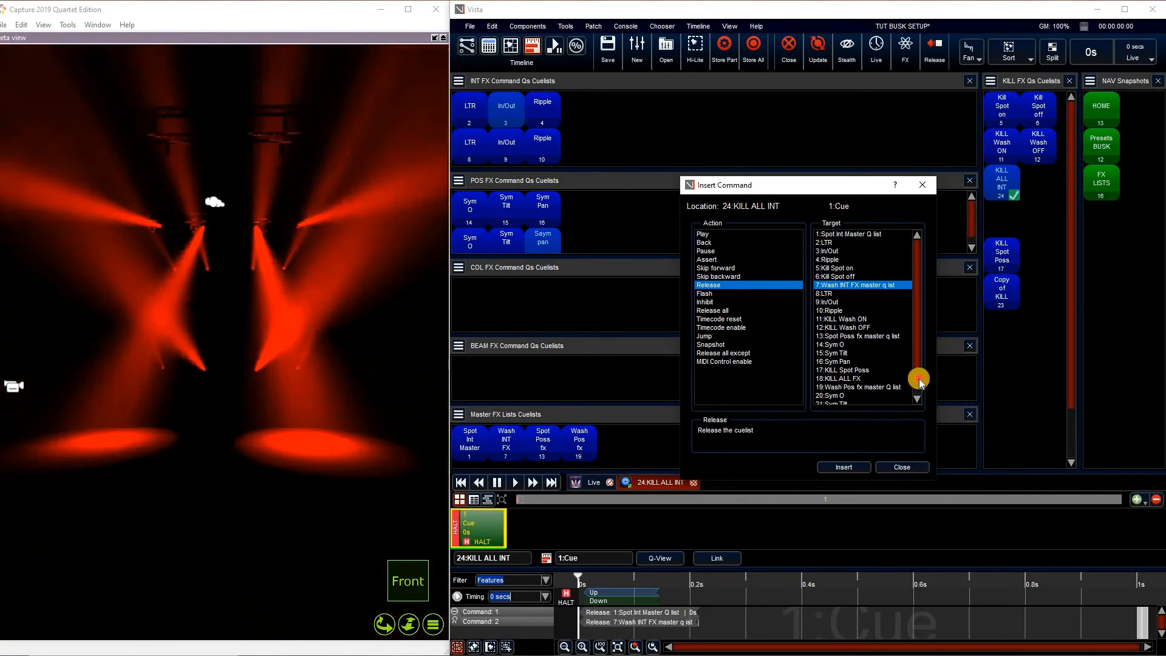
Step: Insert a third Release command targeting 24:KILL ALL INT itself, close the cuelist, and return to the FX LISTS layout
scroll(853, 398, "down", 2)
left_click(842, 468)
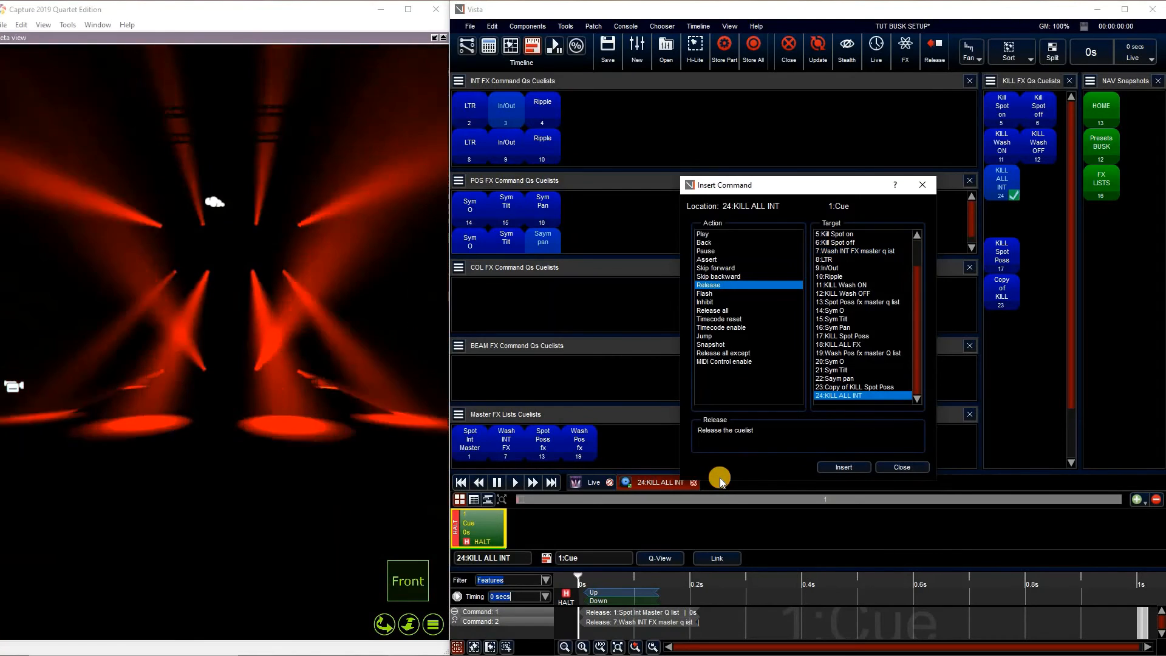
left_click(903, 466)
left_click(789, 54)
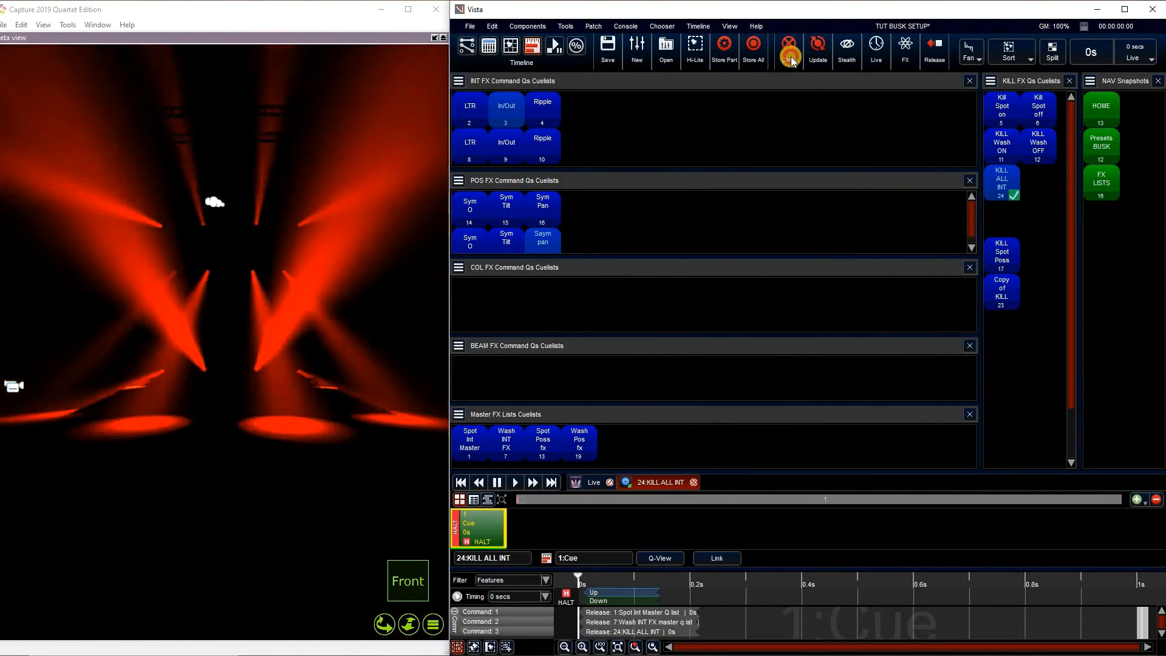
left_click(745, 388)
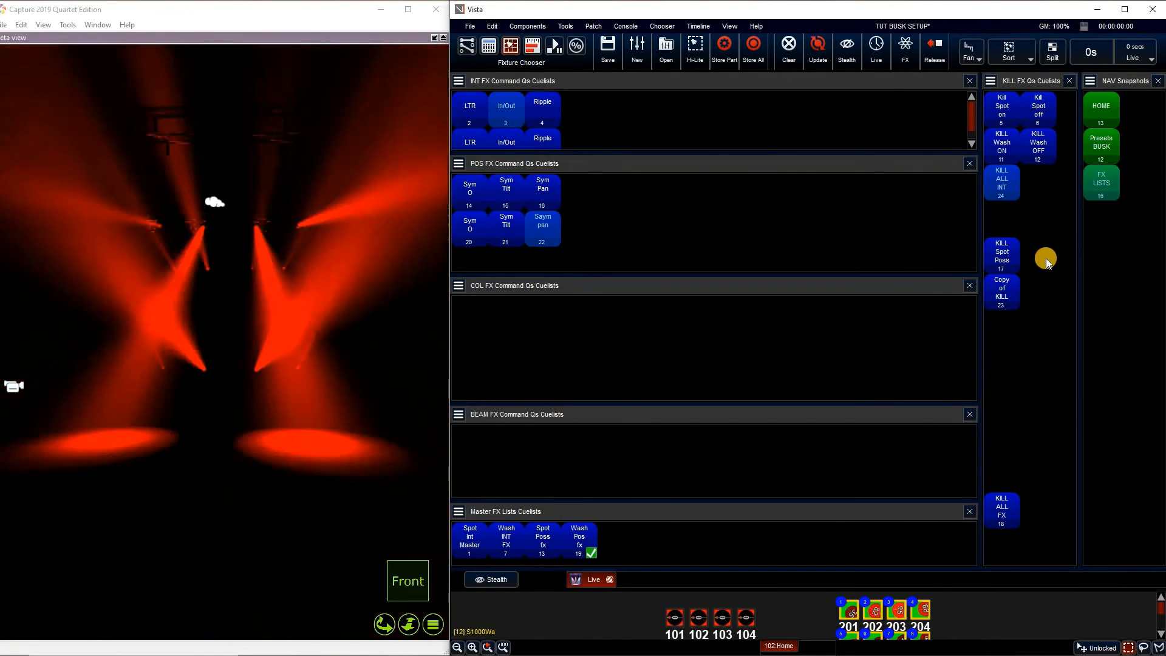
Step: Create a cuelist named KILL ALL POSS beside KILL Spot Poss in the KILL FX cuelists
right_click(1087, 267)
left_click(1093, 261)
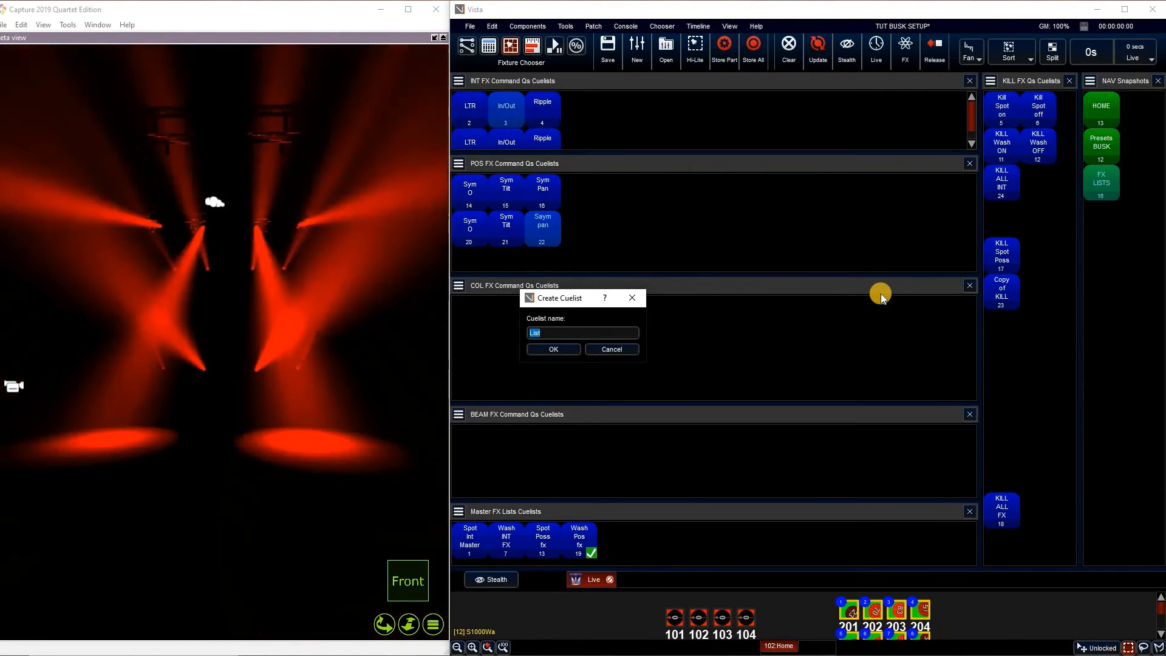
type("KILL")
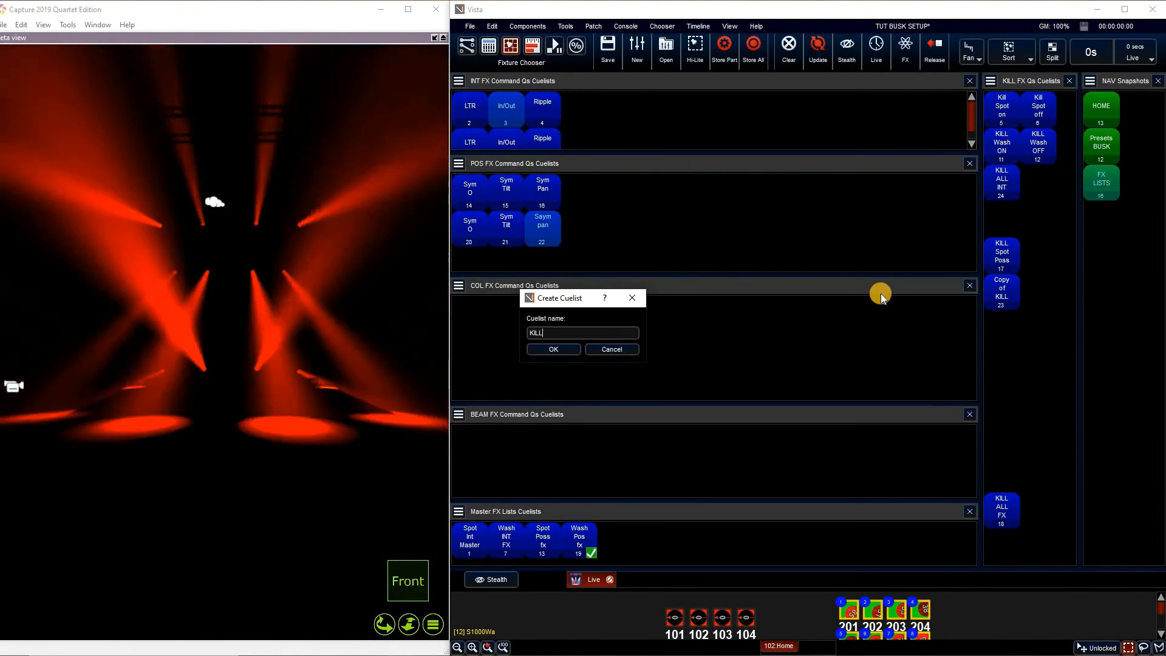
type(" ALL POSS")
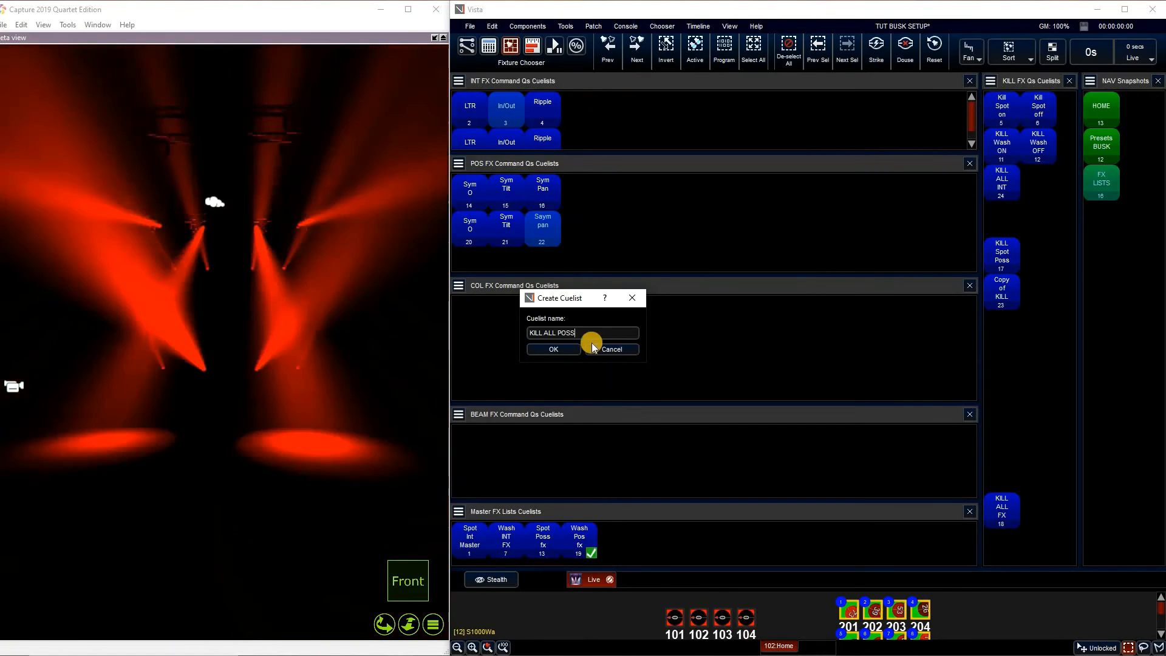
key("Return")
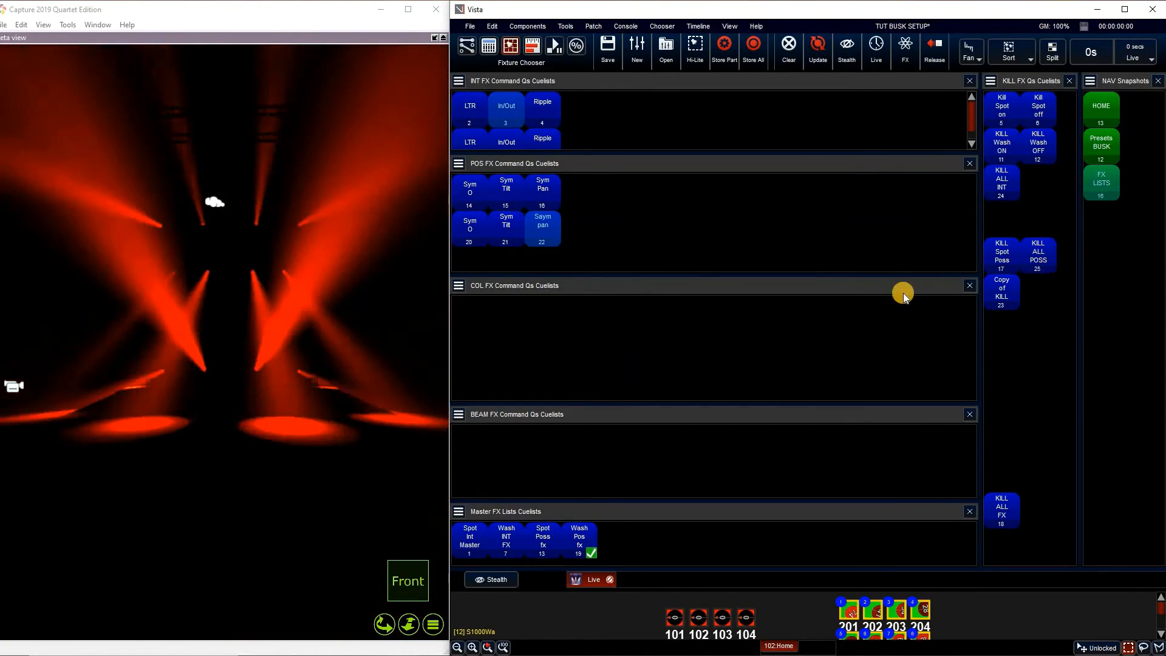
Step: Open KILL ALL POSS in the timeline and insert Release commands for 13:Spot Poss fx master q list and 19:Wash Pos fx master Q list
right_click(1038, 255)
left_click(1050, 264)
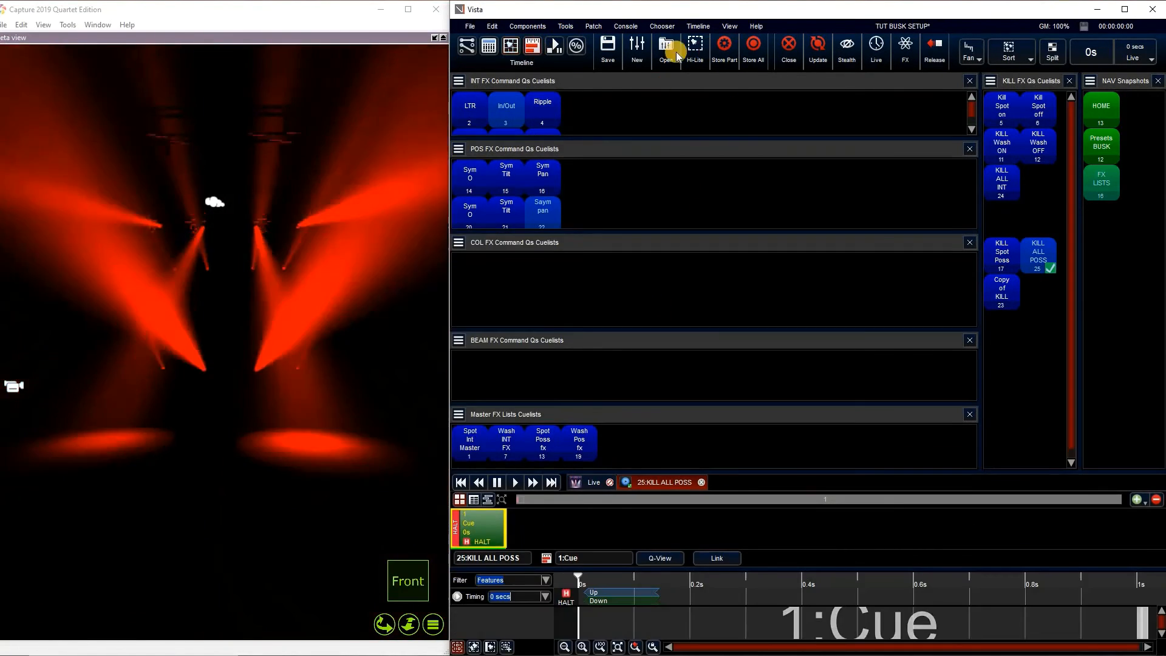
key("ctrl+i")
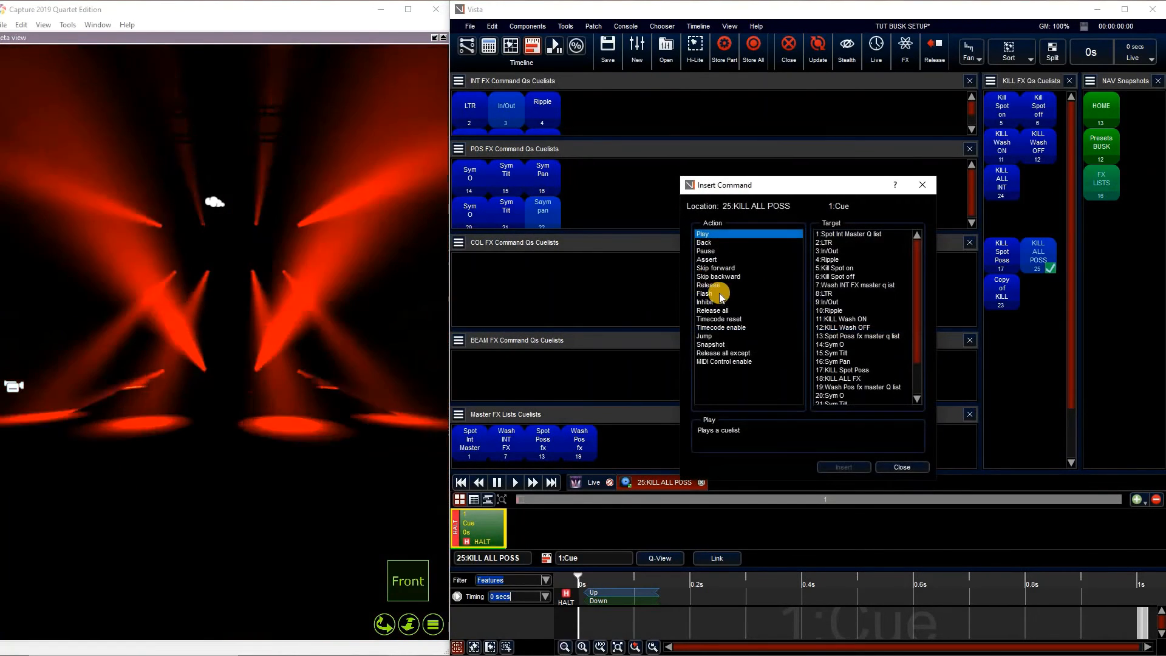
left_click(711, 285)
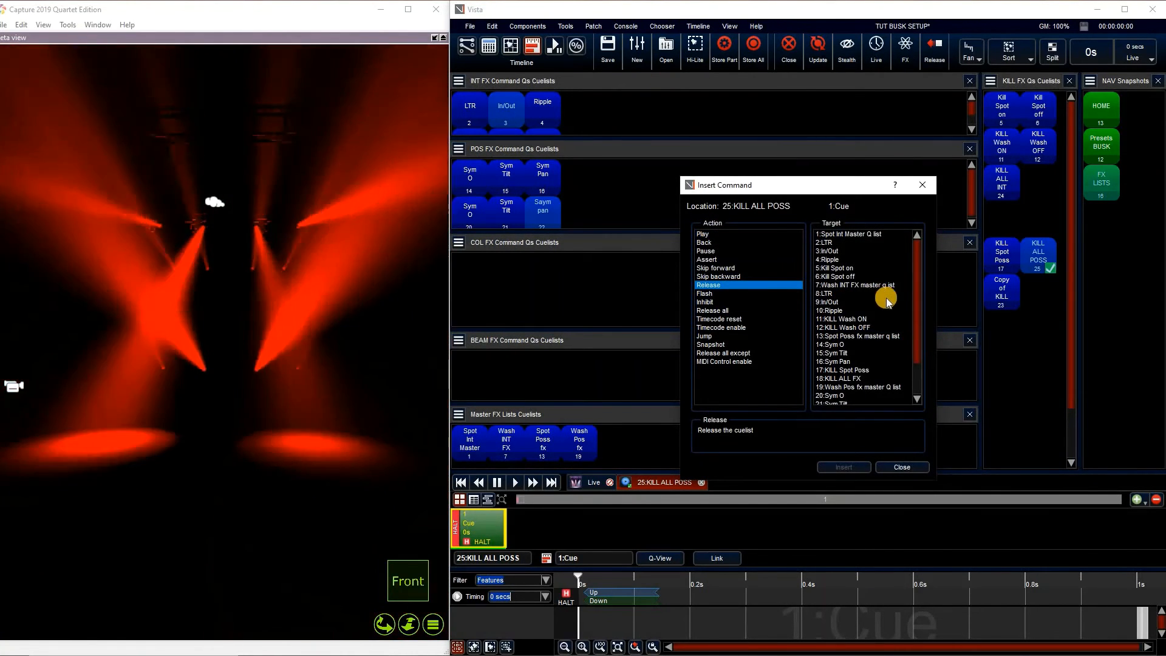
scroll(895, 297, "down", 2)
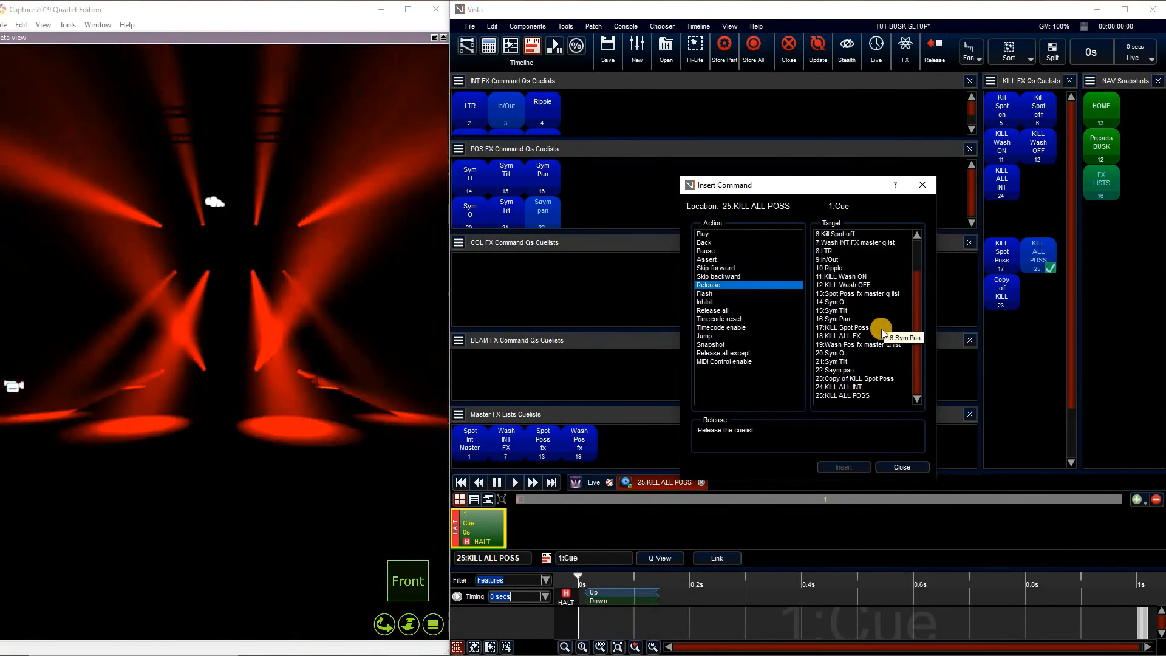
left_click(850, 467)
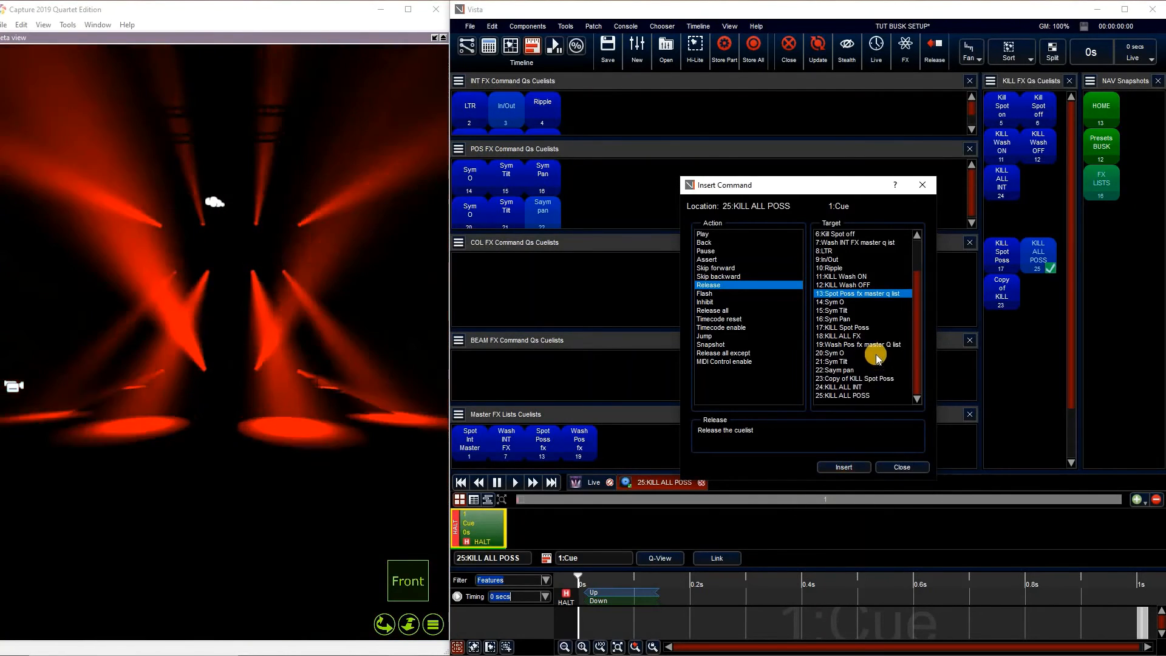
left_click(844, 469)
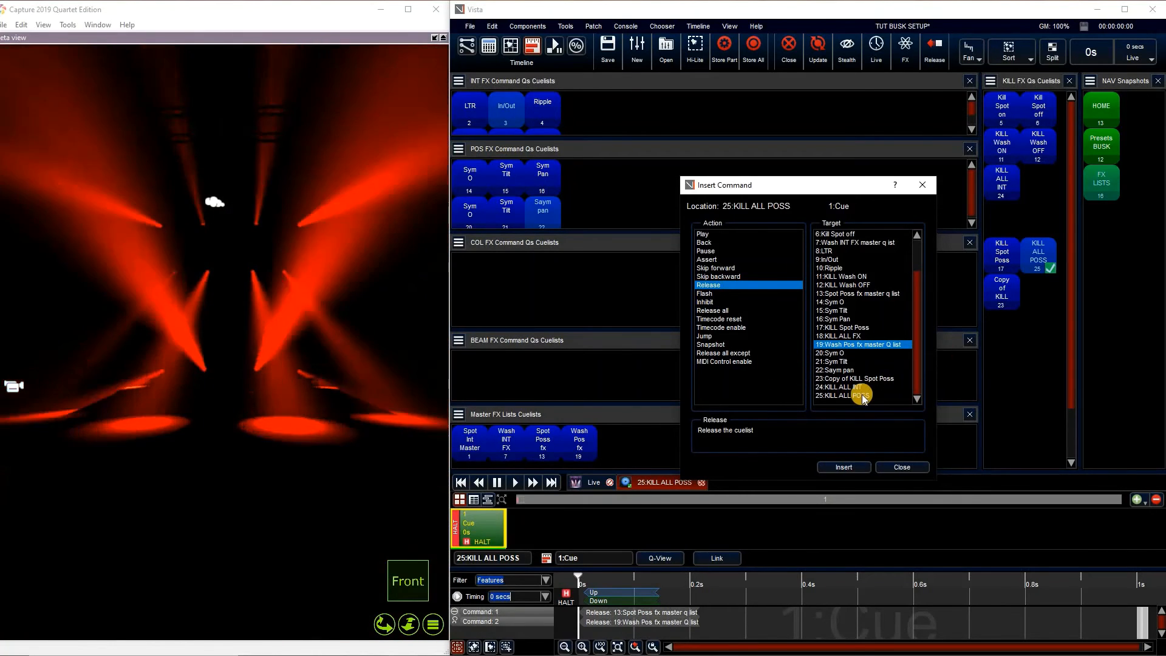
Step: Insert a Release command targeting 25:KILL ALL POSS itself, save and close the cuelist, and recall the FX LISTS layout
left_click(862, 395)
left_click(847, 468)
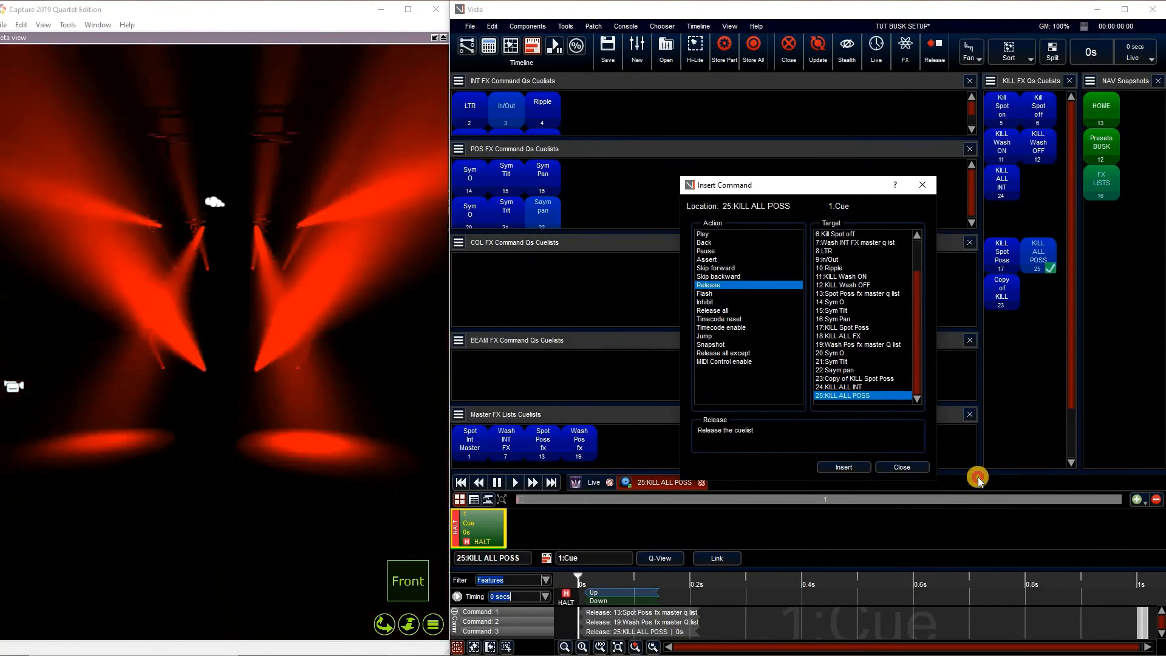
left_click(907, 468)
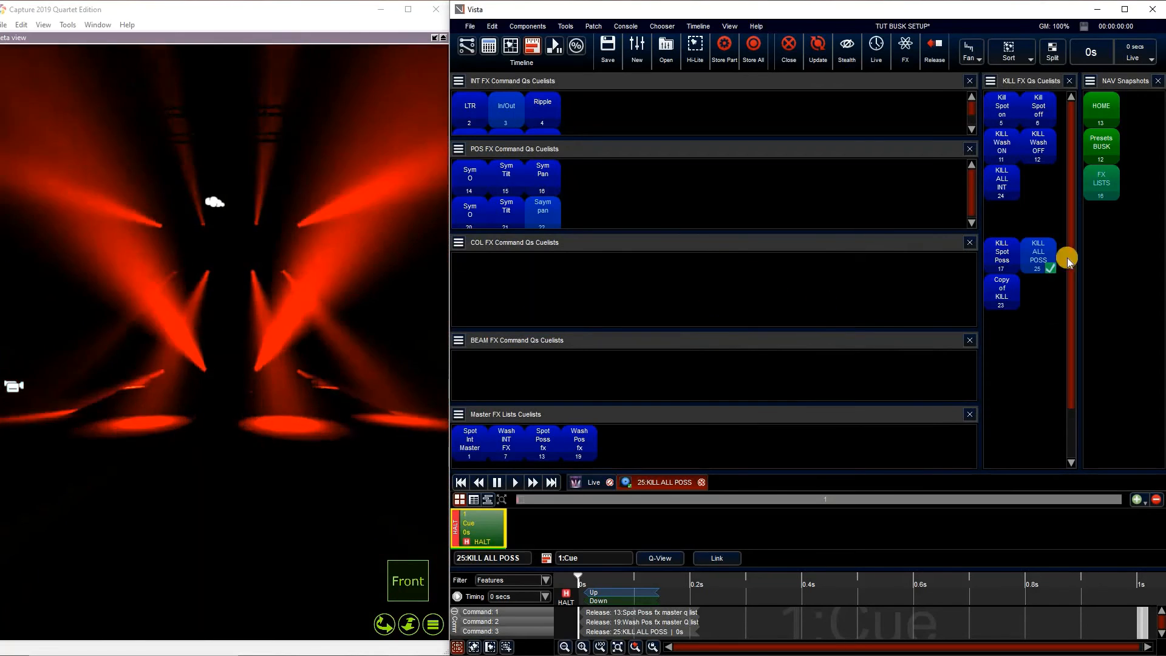
left_click(993, 303)
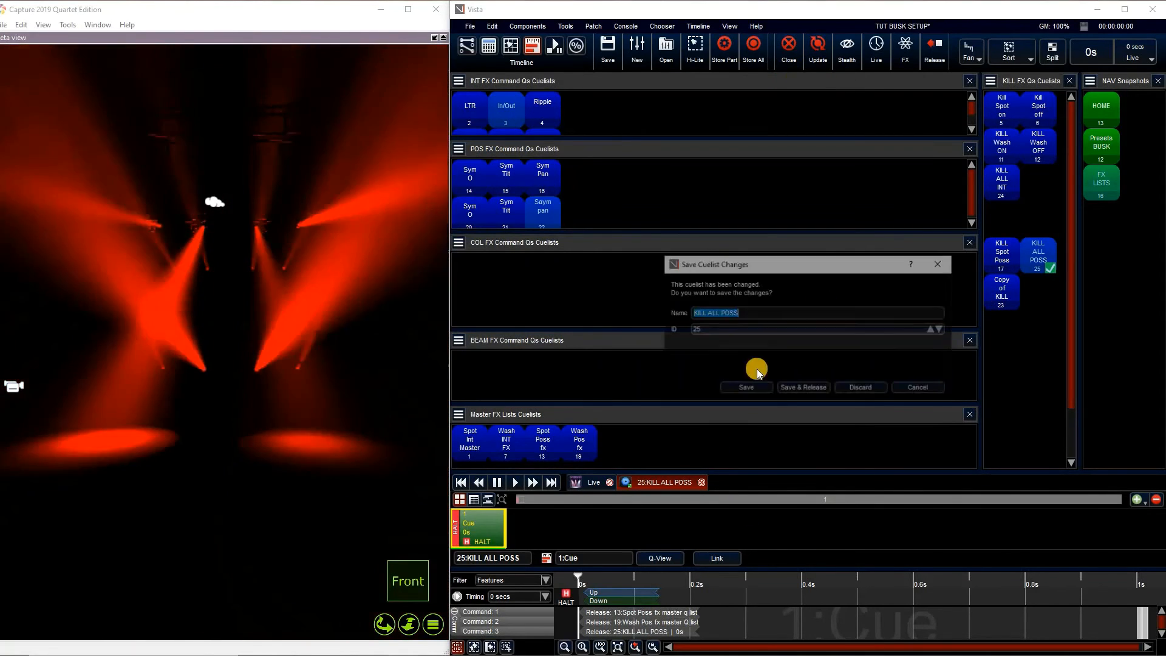
left_click(793, 380)
left_click(1116, 193)
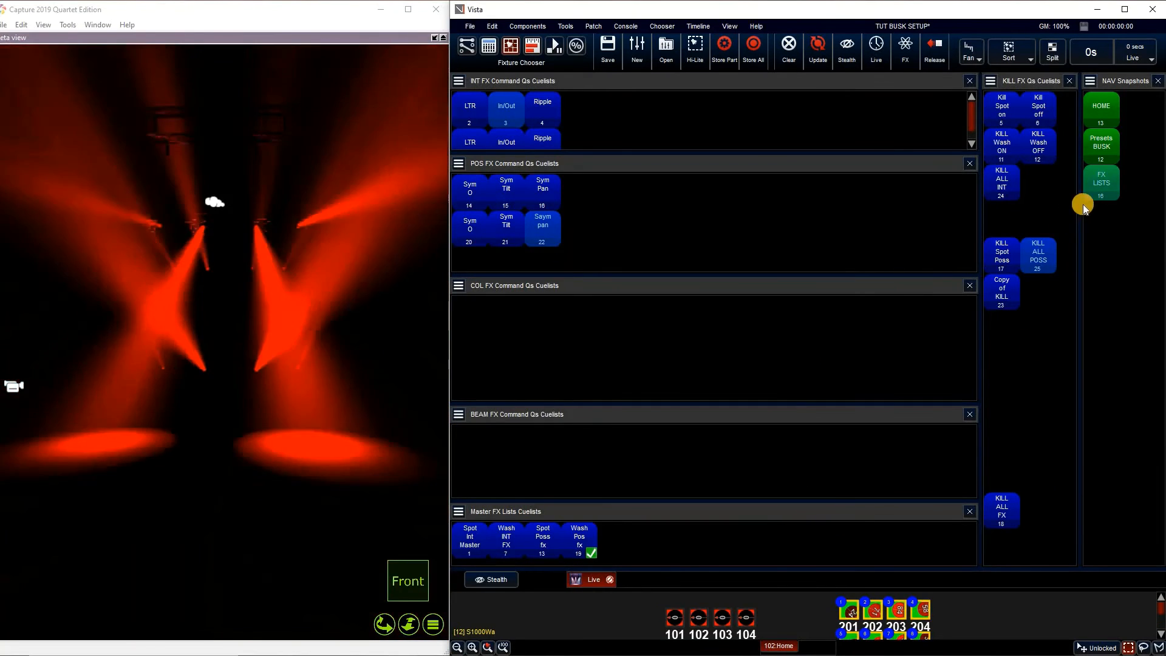
Step: Enlarge the INT FX and POS FX command cuelist windows, adjust the COL FX window, and re-record the layout on the FX LISTS snapshot
left_click(1083, 197)
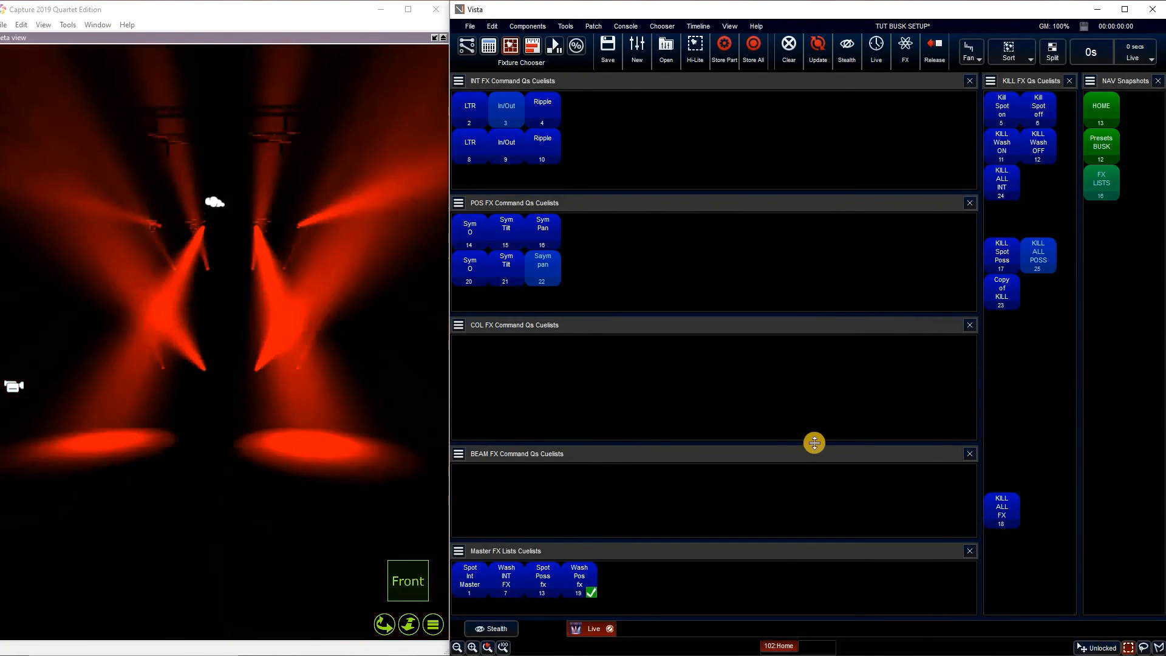
left_click_drag(814, 443, 812, 452)
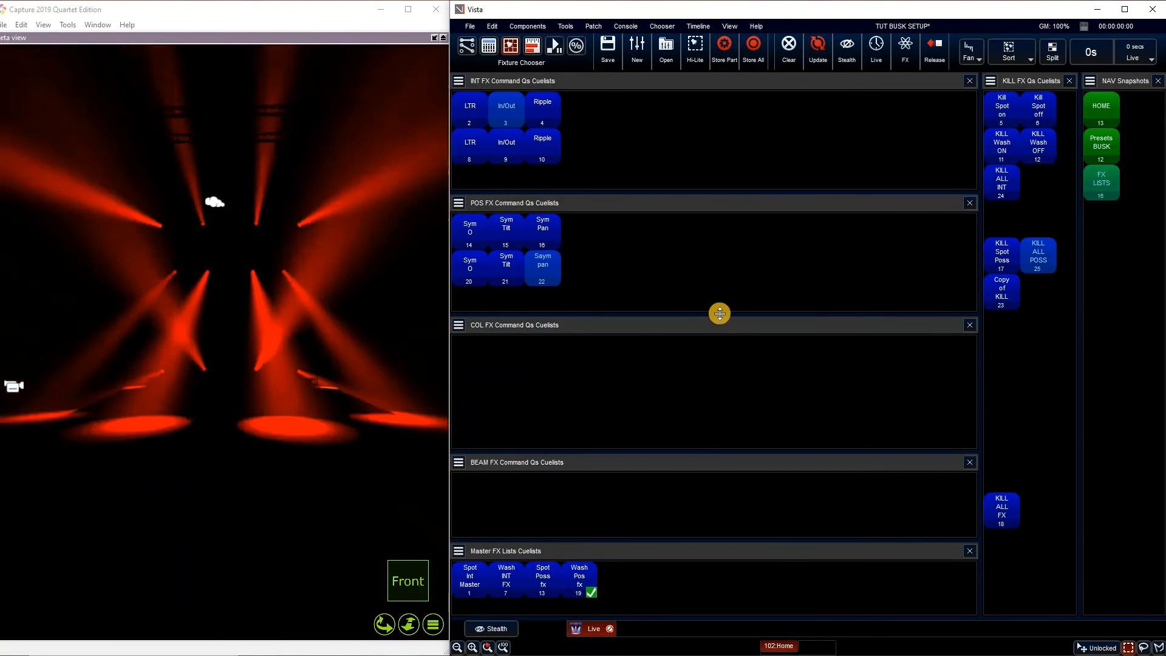
left_click_drag(719, 312, 718, 348)
left_click_drag(860, 193, 855, 213)
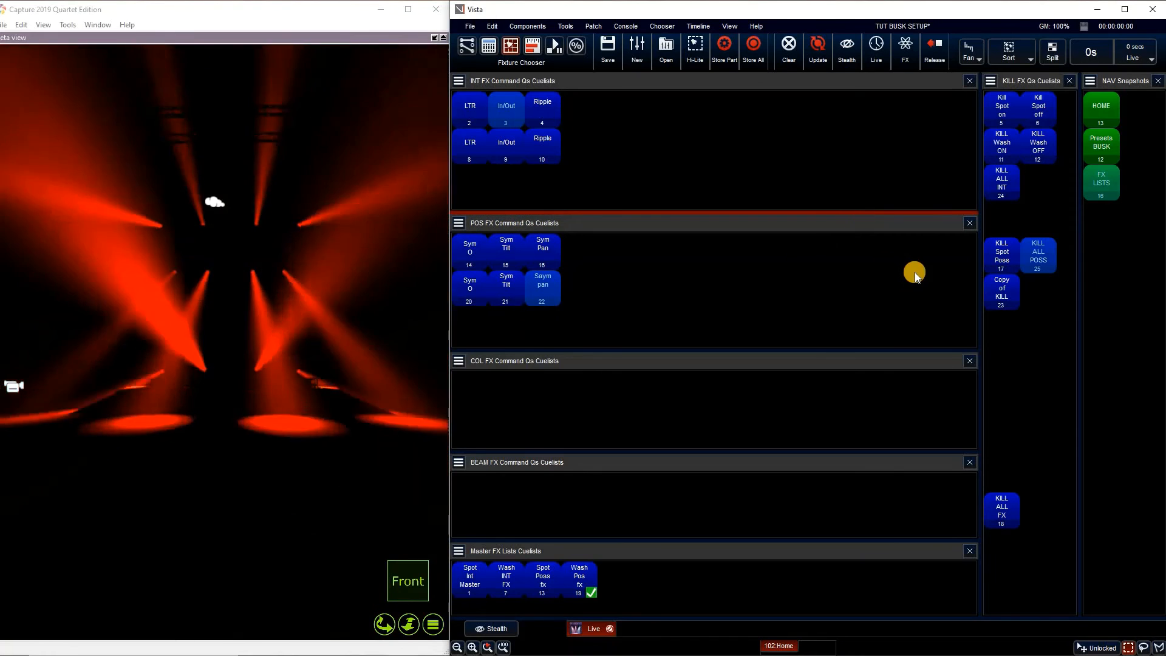
left_click(1102, 181, "shift")
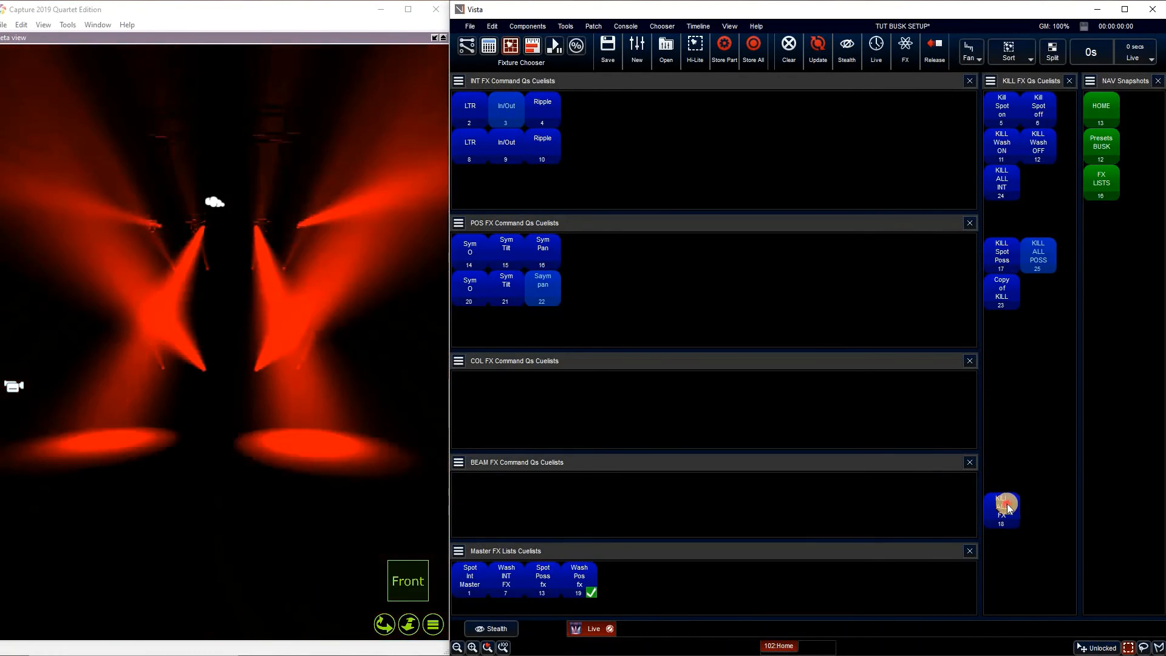
Step: Release the running playbacks, start the Spot on and Wash on console playbacks, and set the INT rate to 62 BPM
left_click(937, 58)
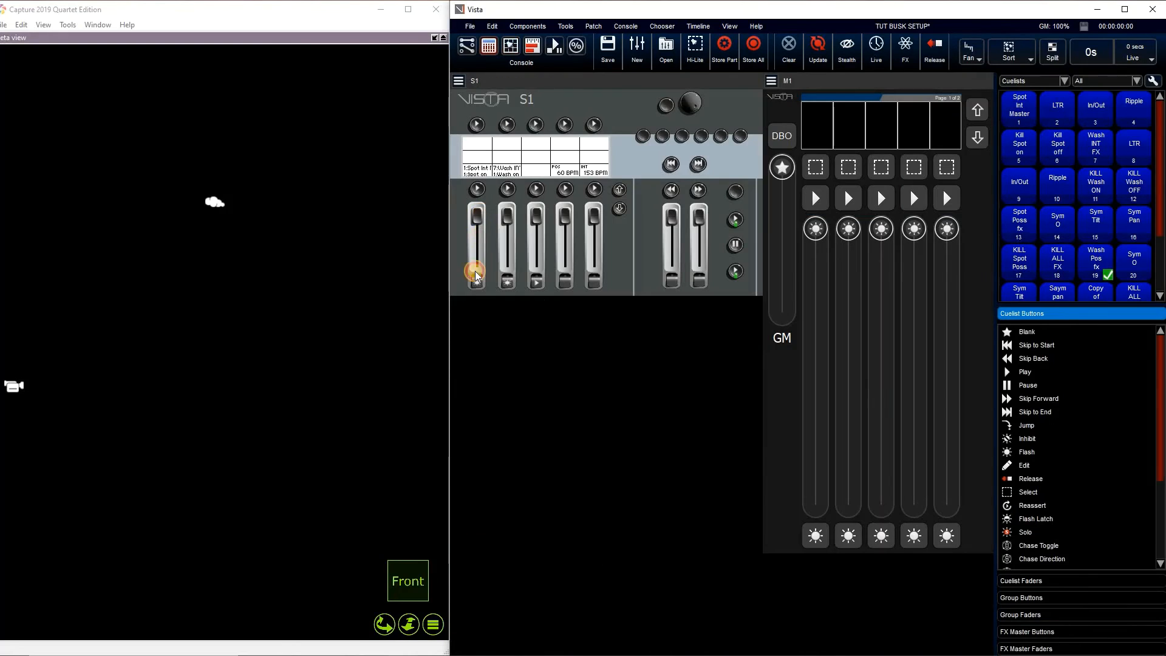
left_click_drag(474, 271, 507, 213)
left_click(505, 277)
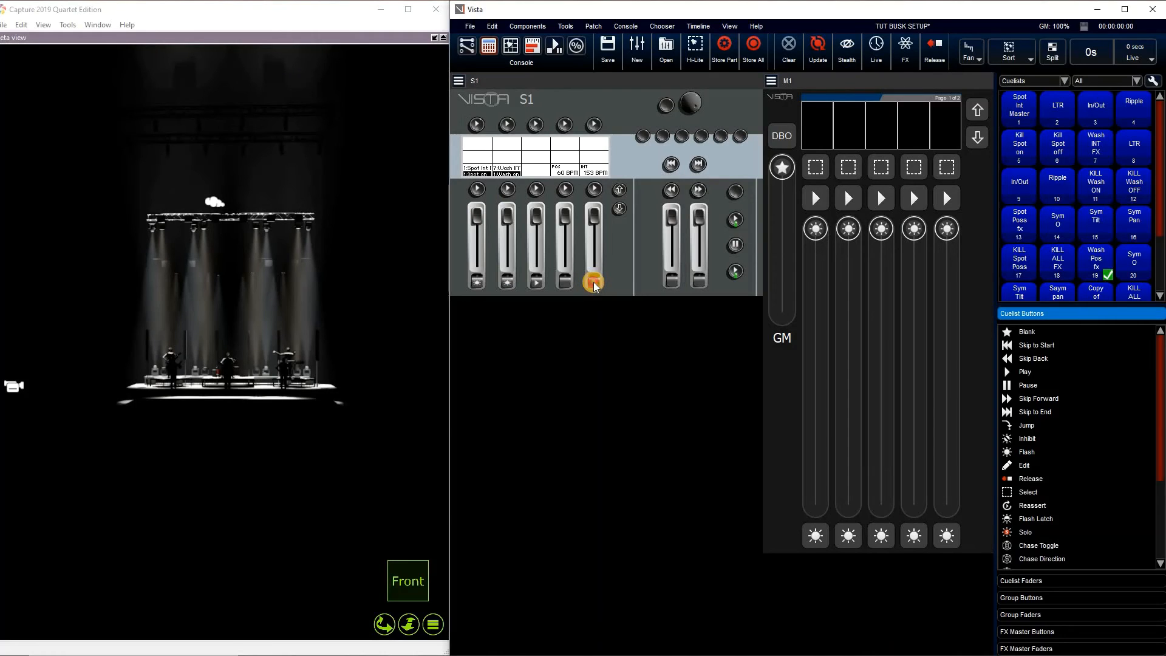
left_click_drag(594, 285, 593, 251)
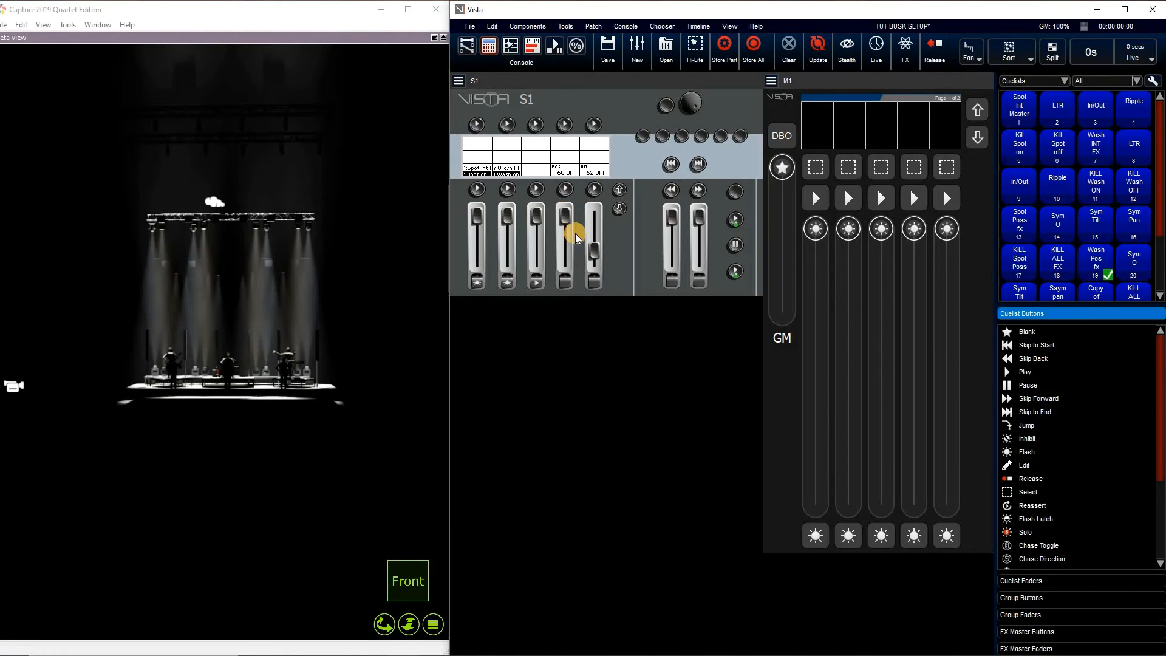
Step: Build a look from the spot and wash groups using blue and a 5s live time, with Zoom 25 and a gobo on the spots
left_click(508, 47)
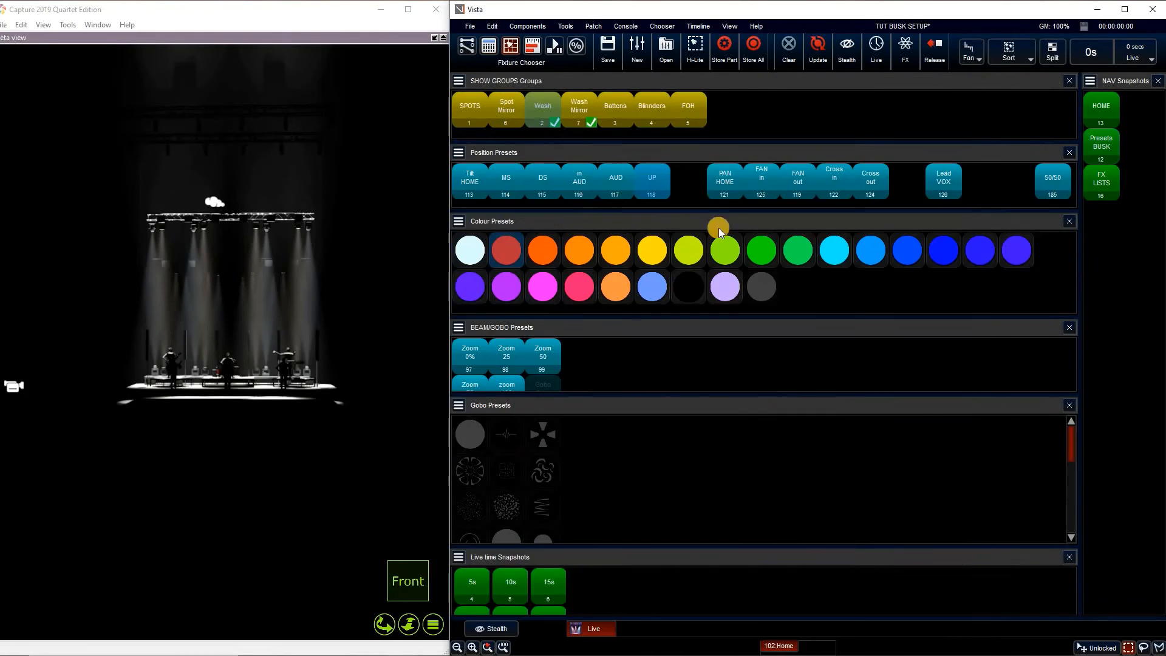
left_click(471, 121)
left_click(506, 119)
left_click(507, 198)
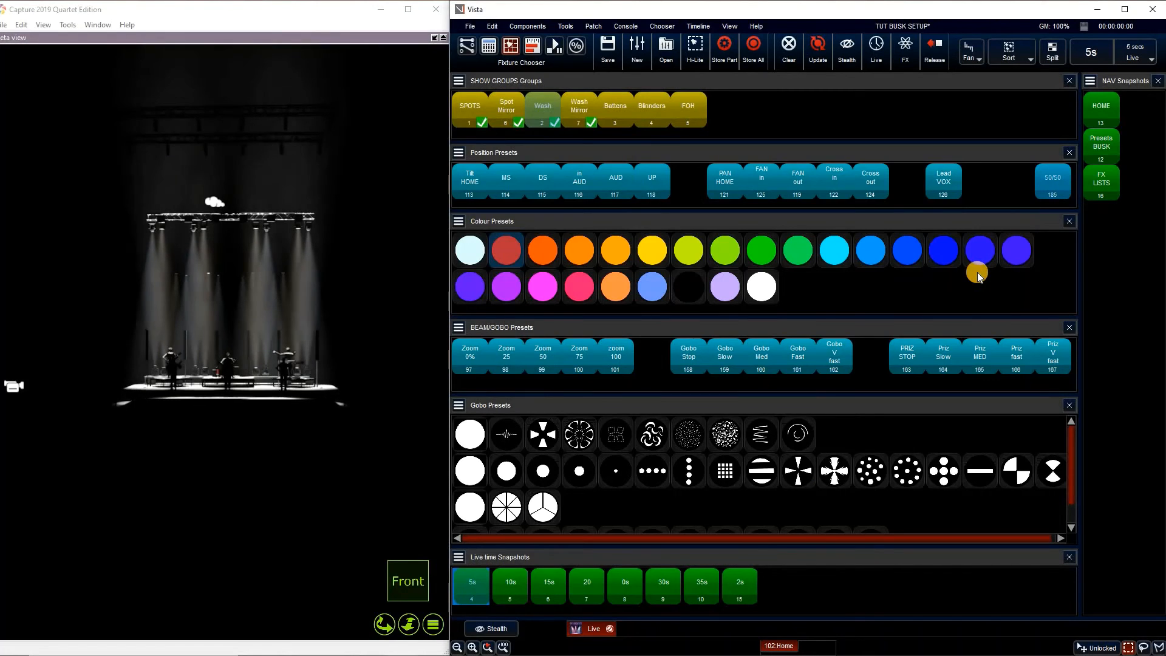
left_click(944, 254)
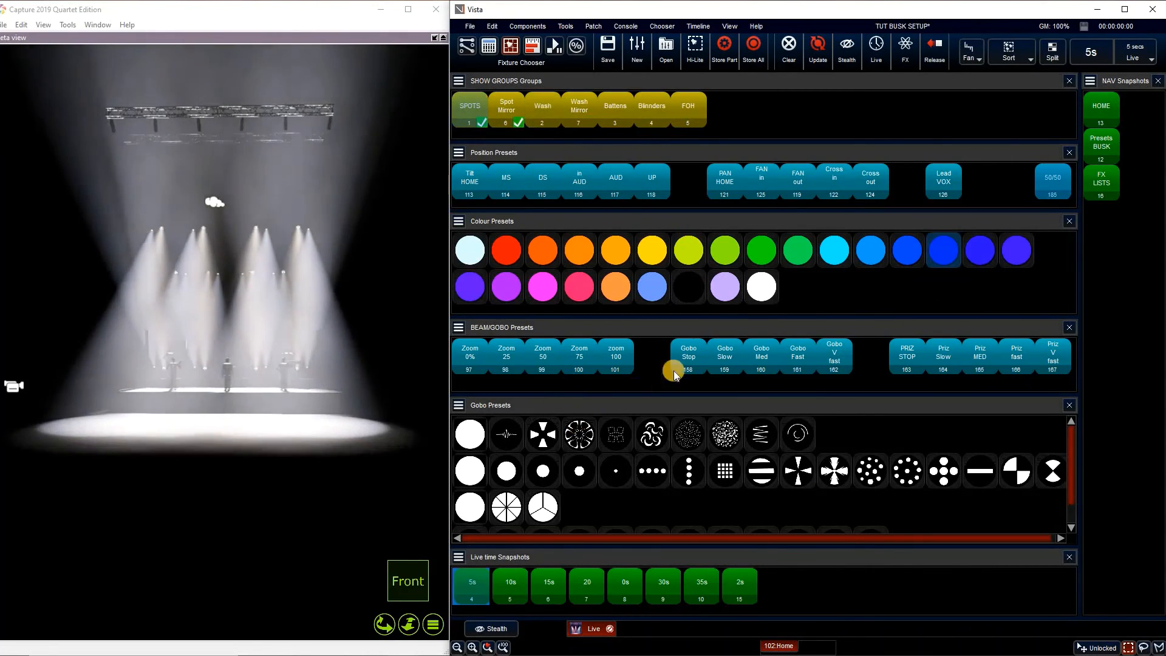
left_click(502, 358)
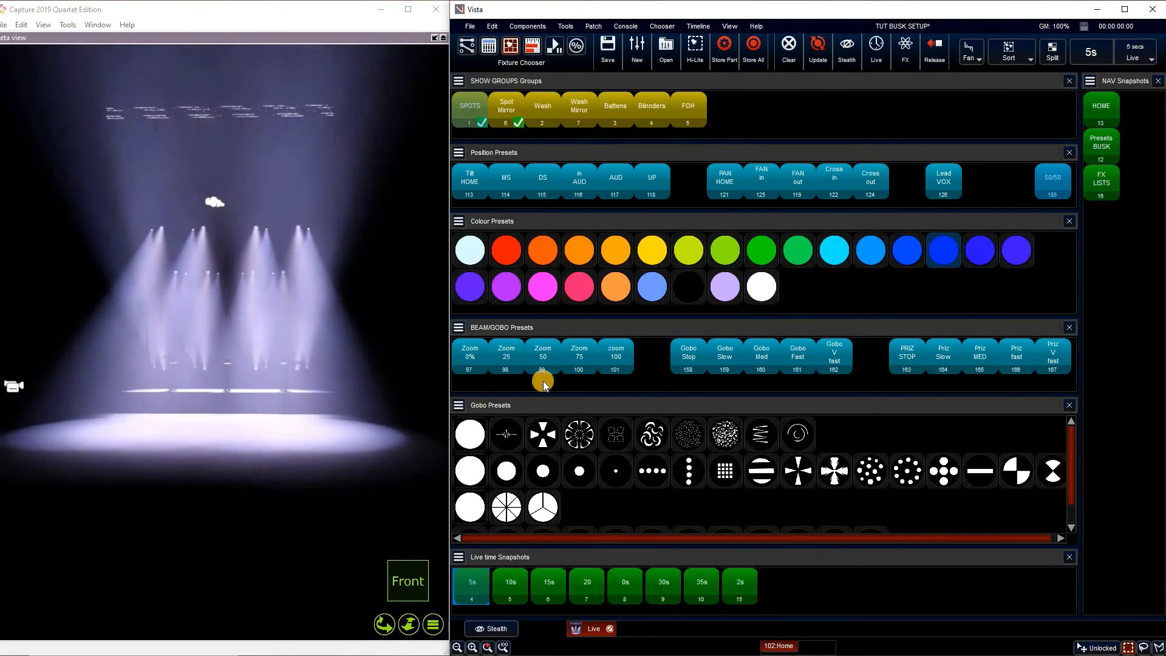
left_click(579, 434)
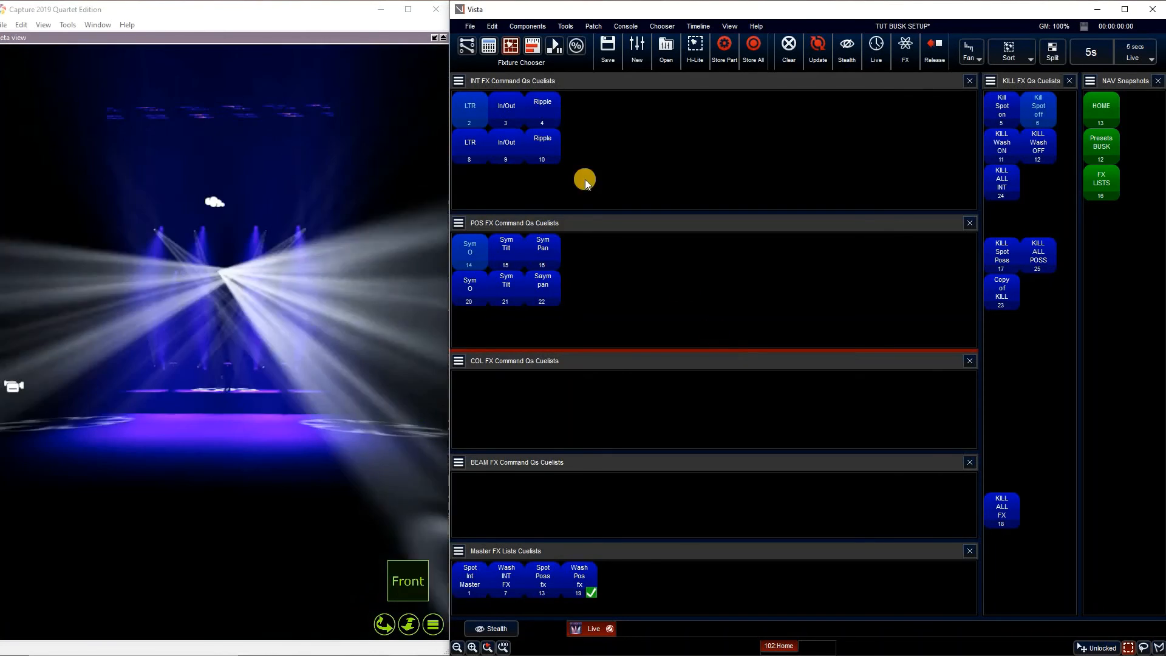
Step: Play the spot In/Out intensity effect and the wash LTR intensity effect
left_click(507, 111)
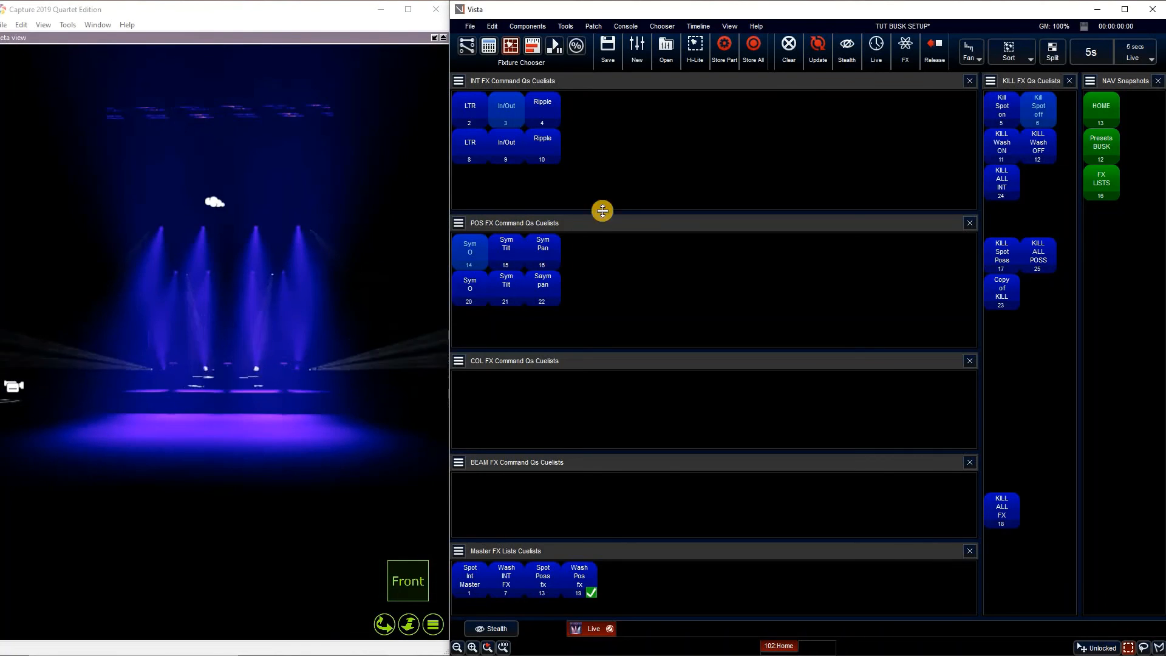
left_click(469, 145)
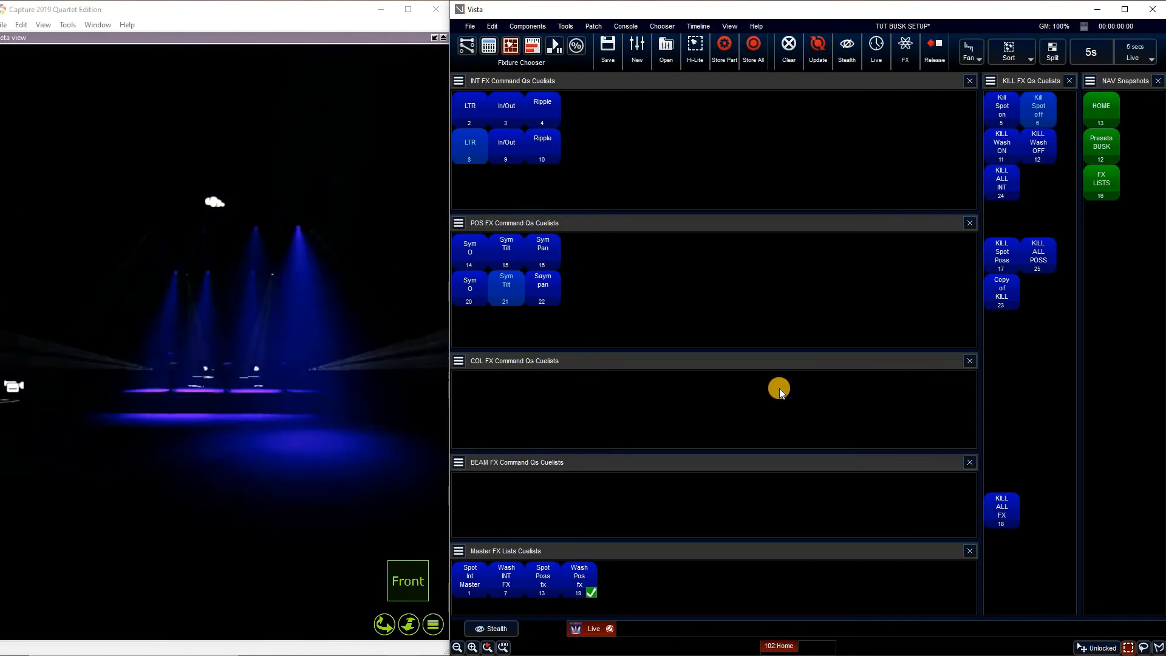
Step: In the Presets BUSK layout, set the spots to zoom 100 and give the wash groups yellow, Zoom 0% and FAN out
left_click(1104, 151)
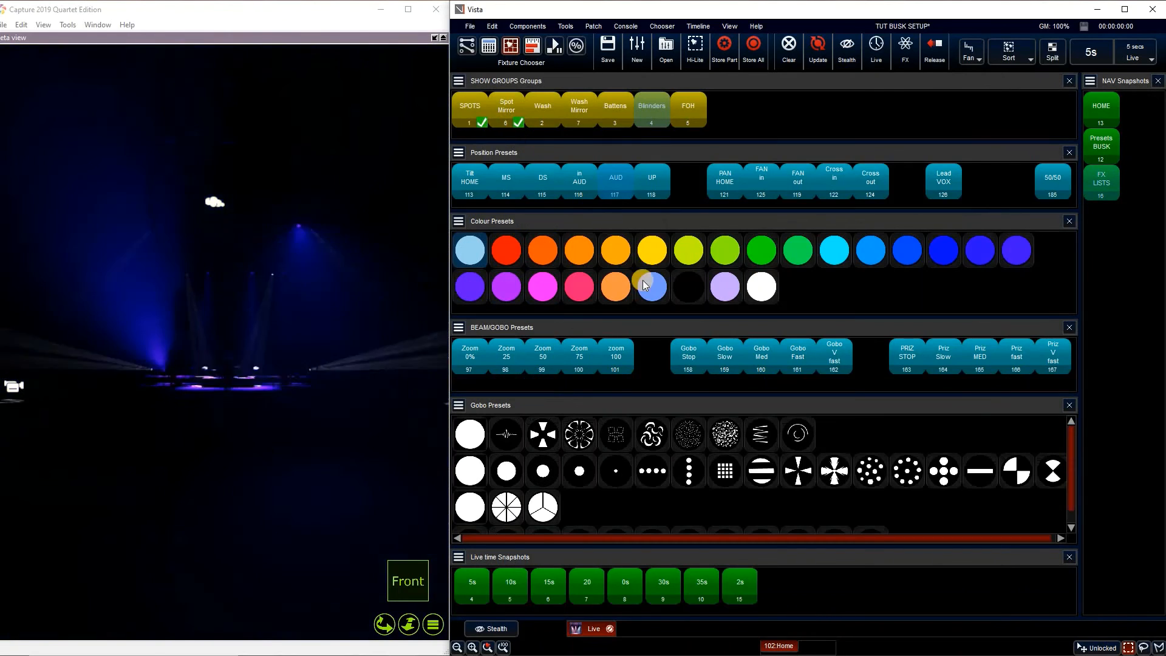
left_click(491, 126)
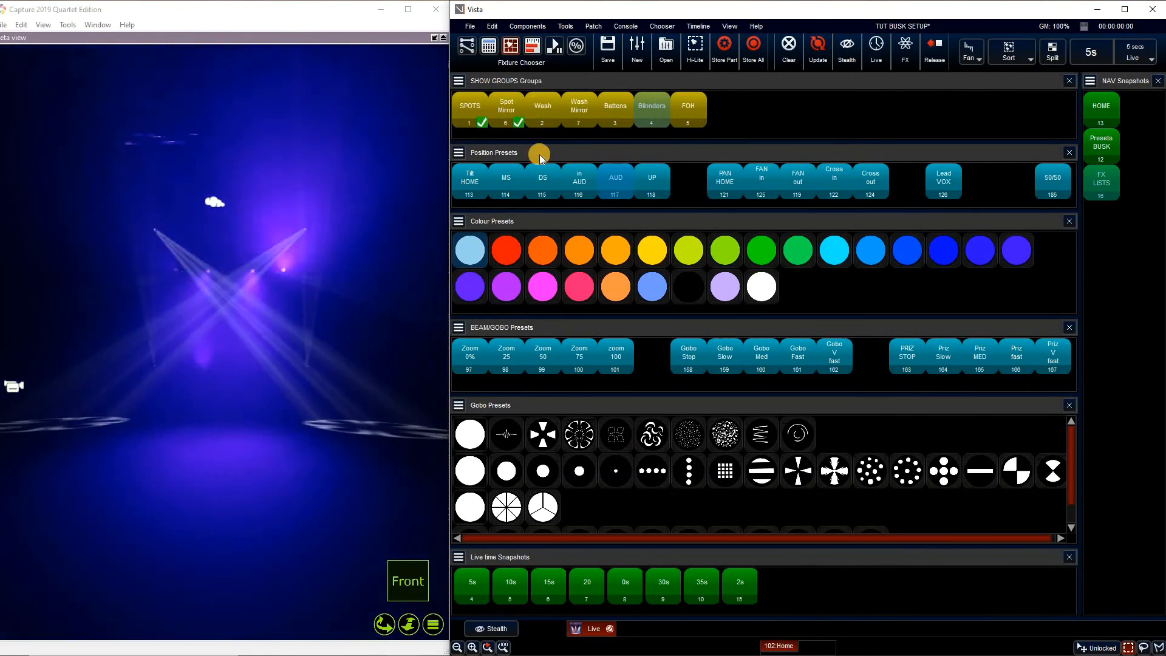
left_click(605, 354)
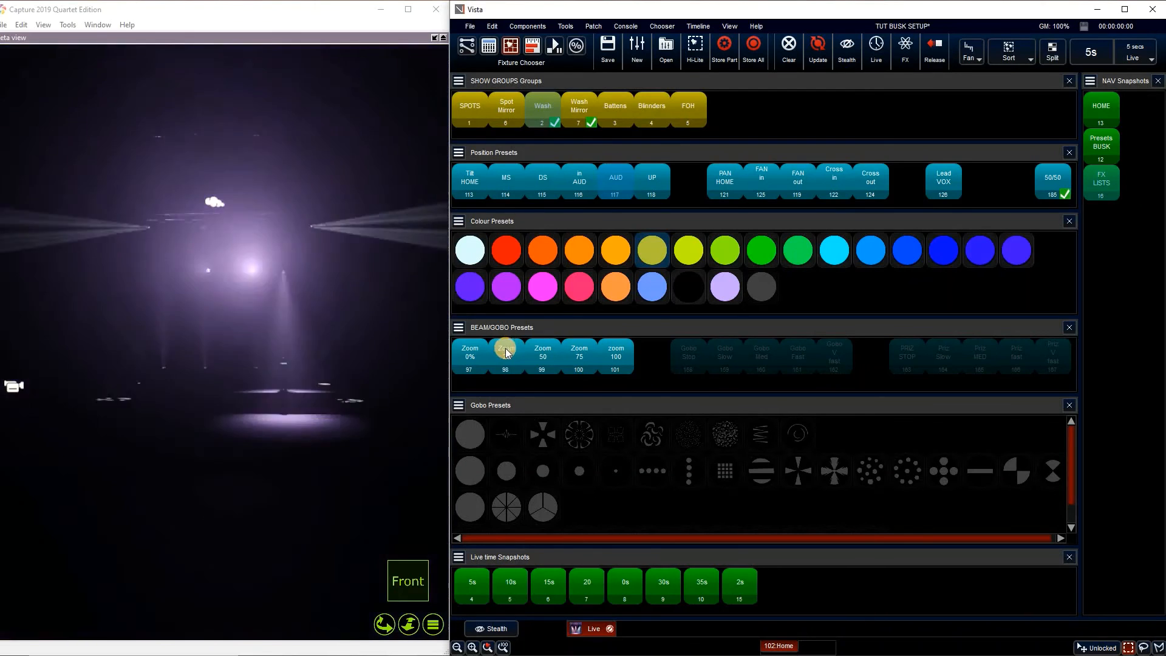
left_click(464, 352)
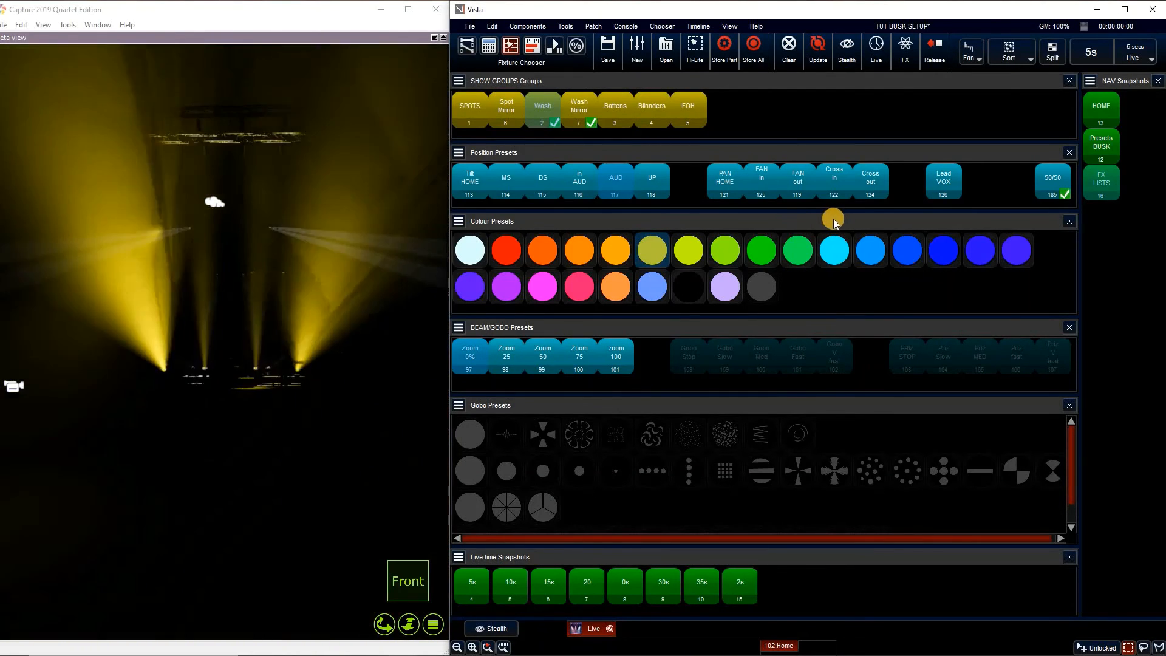
left_click(796, 180)
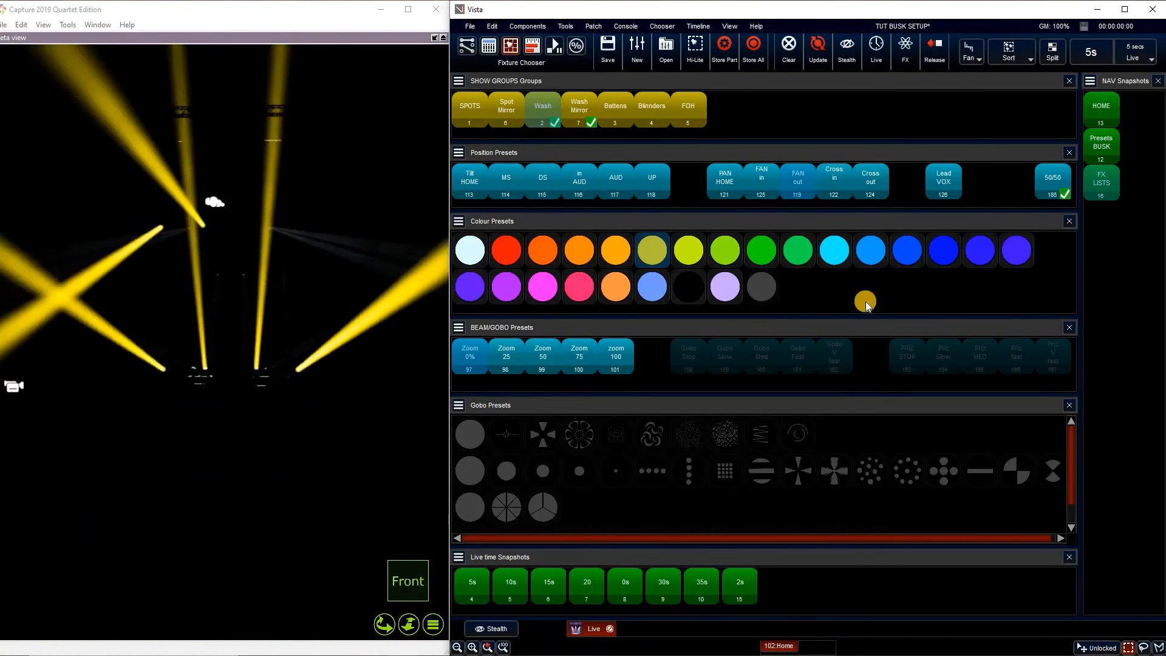
Step: Play the spot LTR and In/Out intensity effects in turn, and run the wash Saym pan position effect
left_click(479, 125)
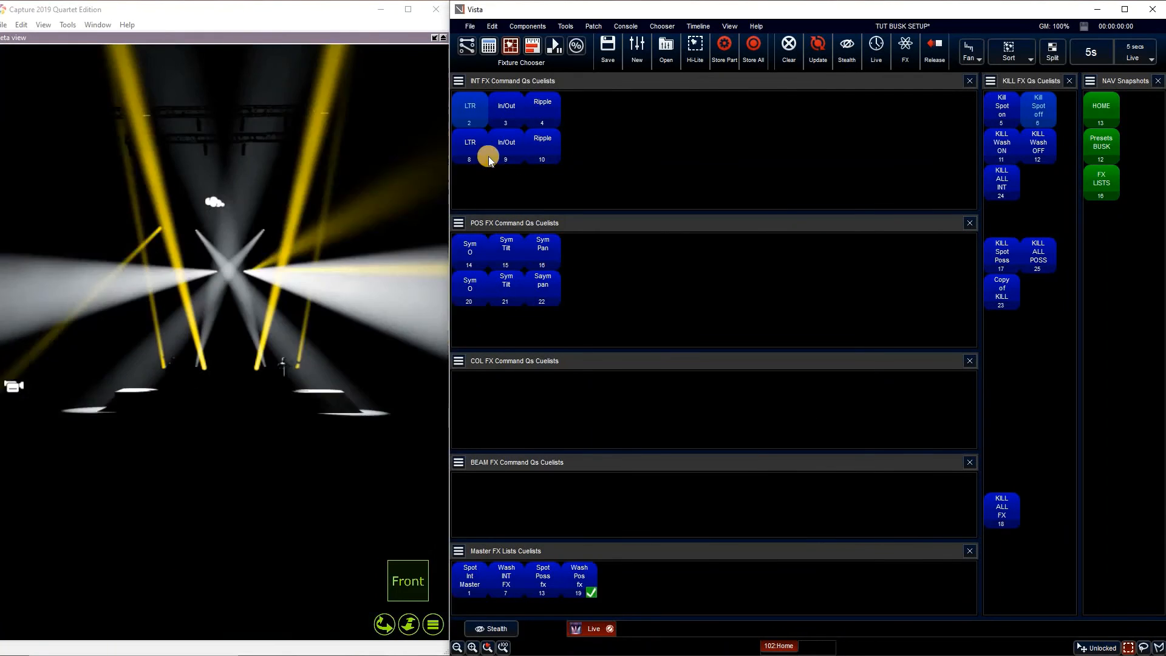
left_click(502, 114)
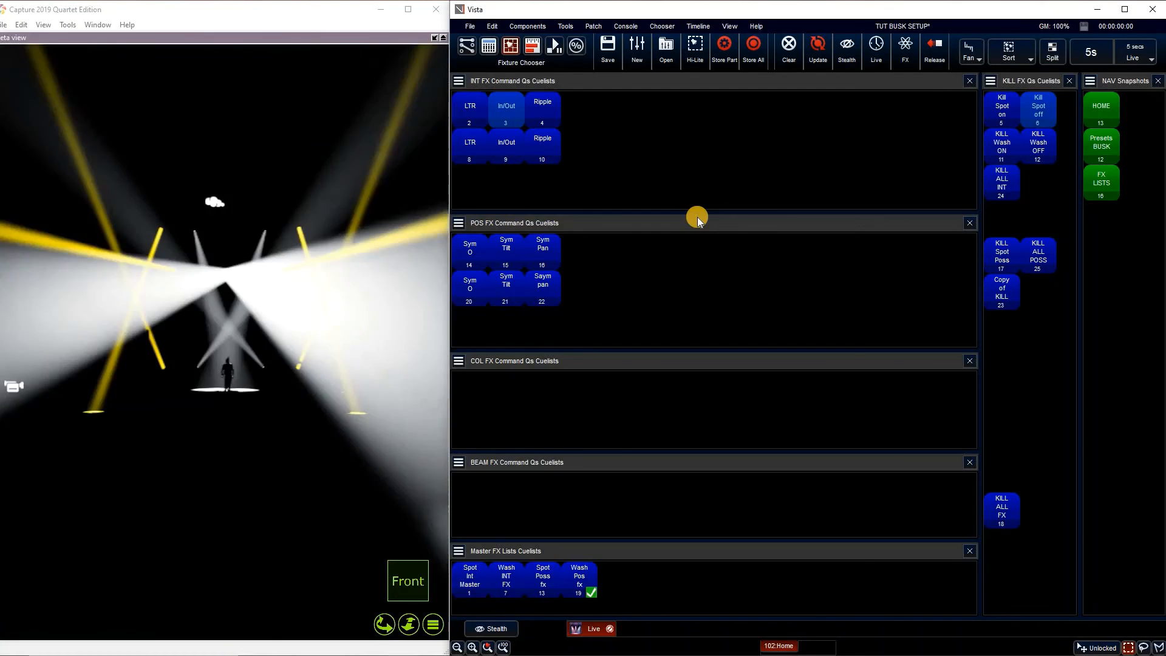
left_click(543, 284)
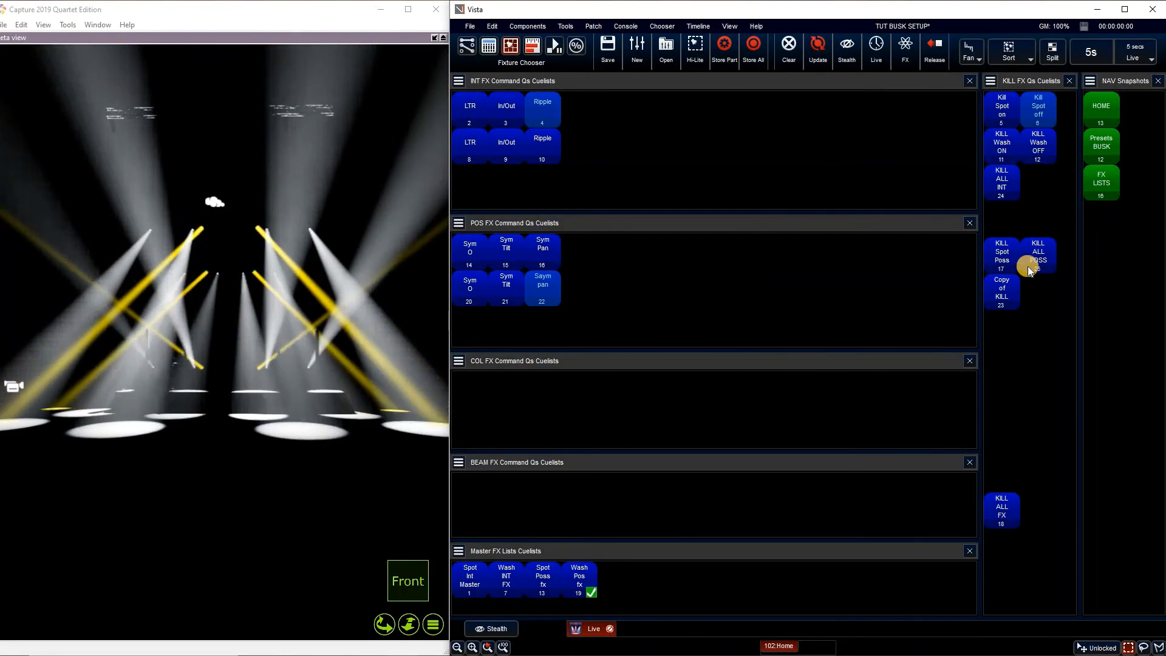
Step: Fire KILL ALL POSS and KILL ALL FX, and raise the Spot on fader on the console
left_click(1035, 262)
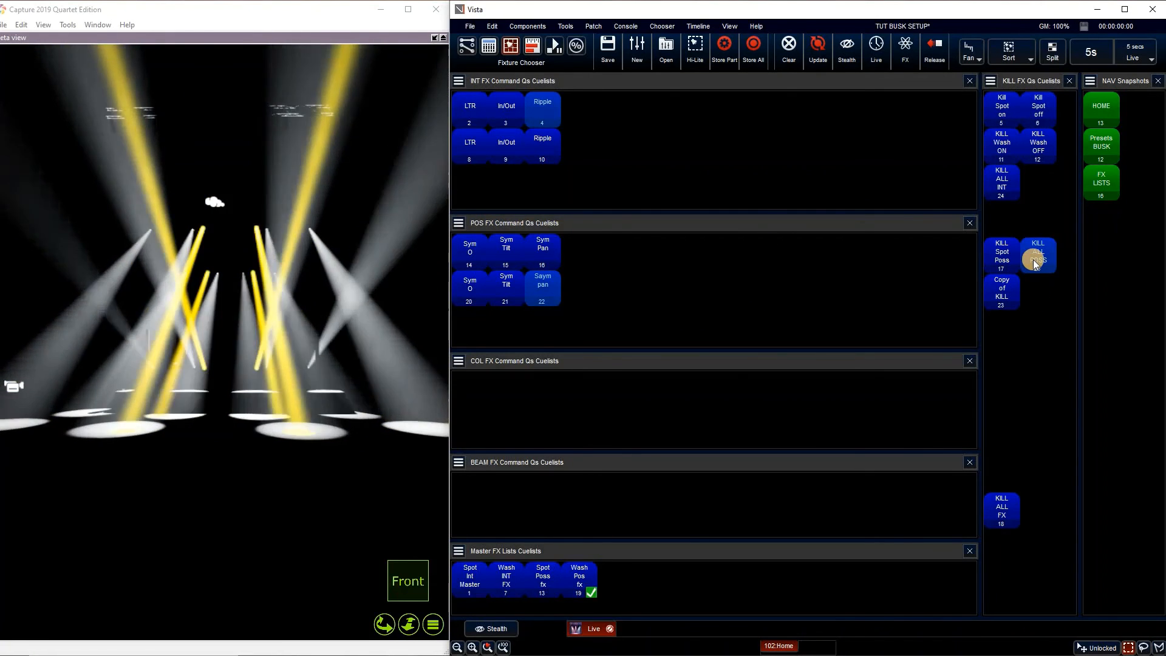
left_click(1008, 513)
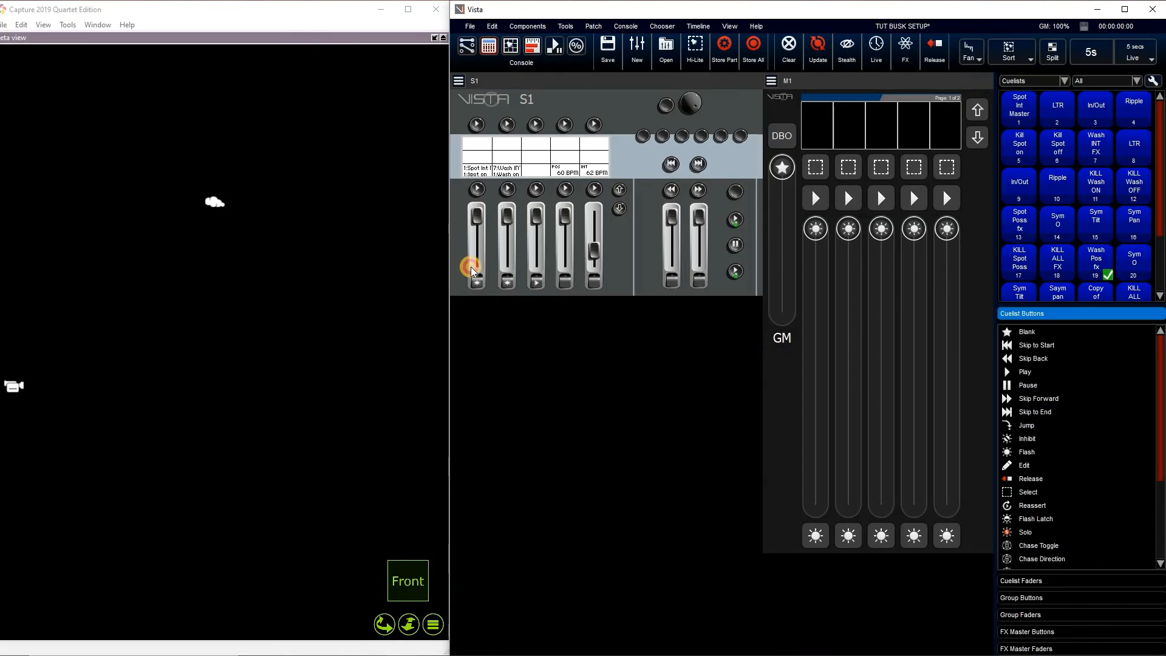
left_click_drag(471, 265, 479, 190)
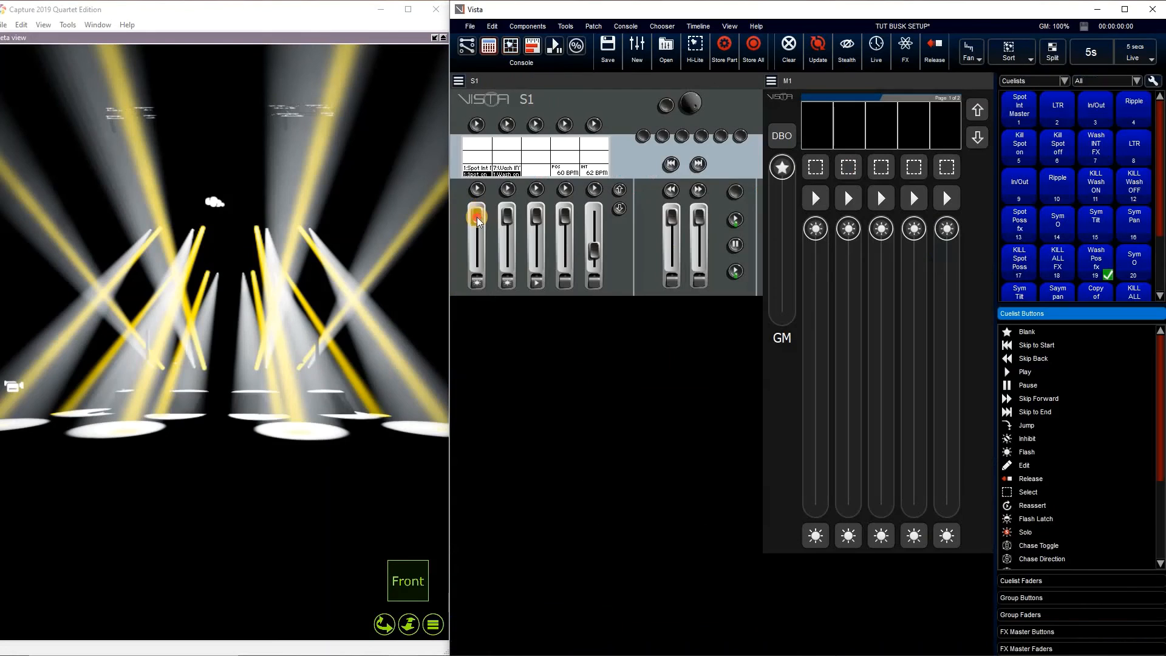
Step: Fade the spot and wash intensity master faders down on the console and bring them back up
left_click_drag(476, 221, 476, 261)
left_click(511, 47)
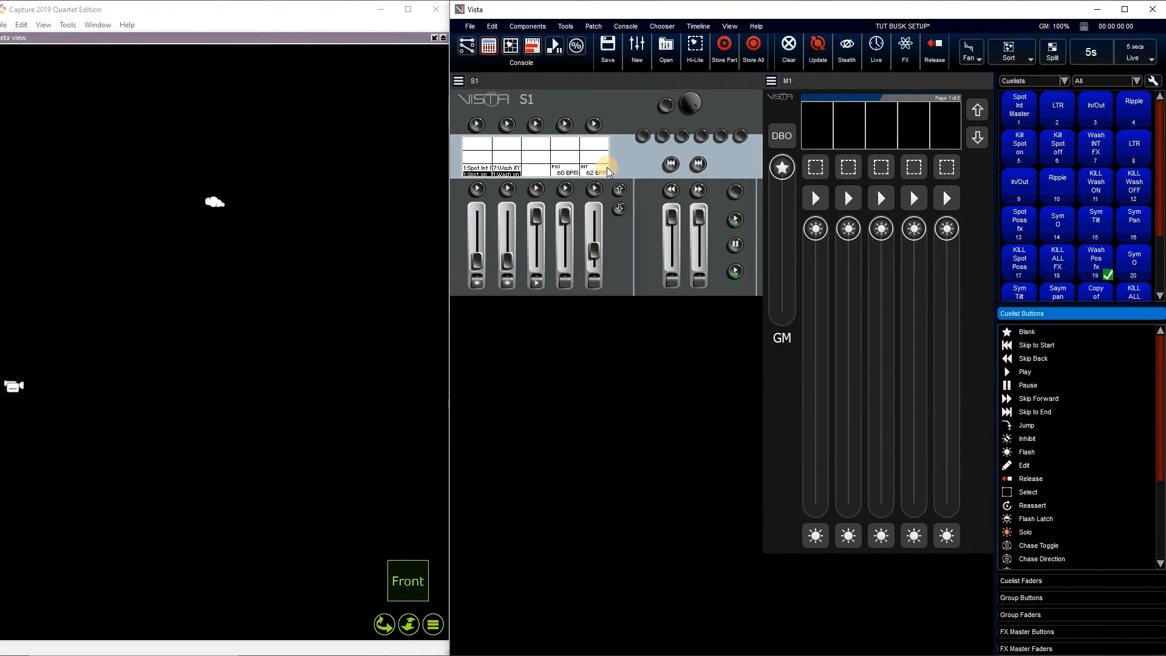
left_click(511, 46)
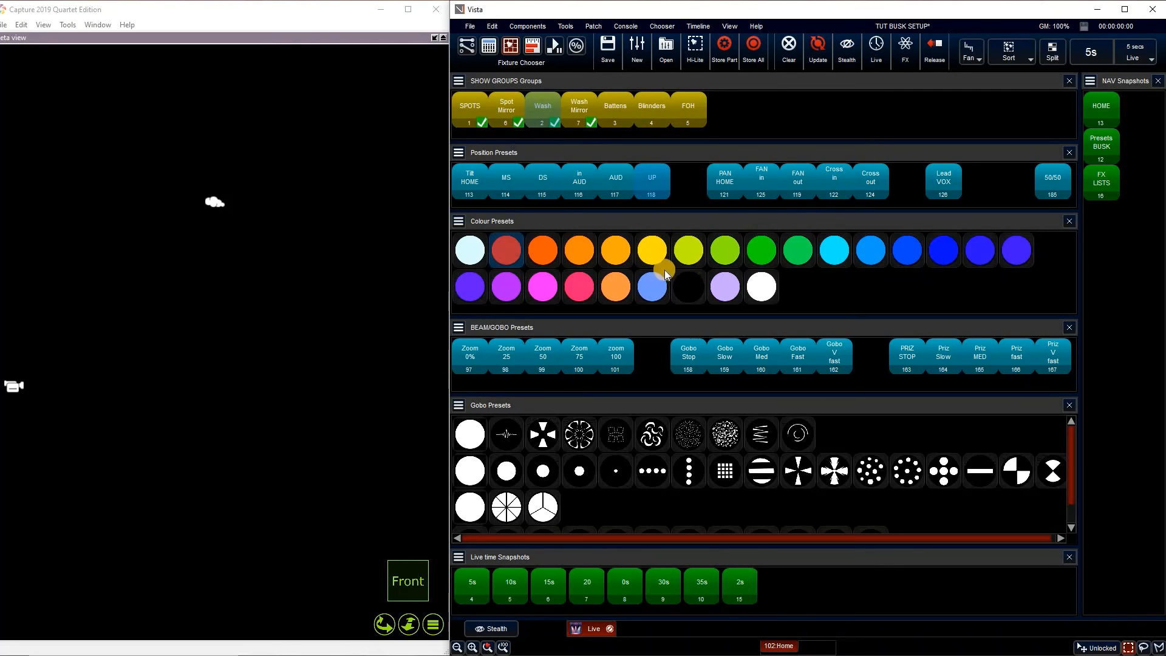
left_click_drag(476, 261, 481, 227)
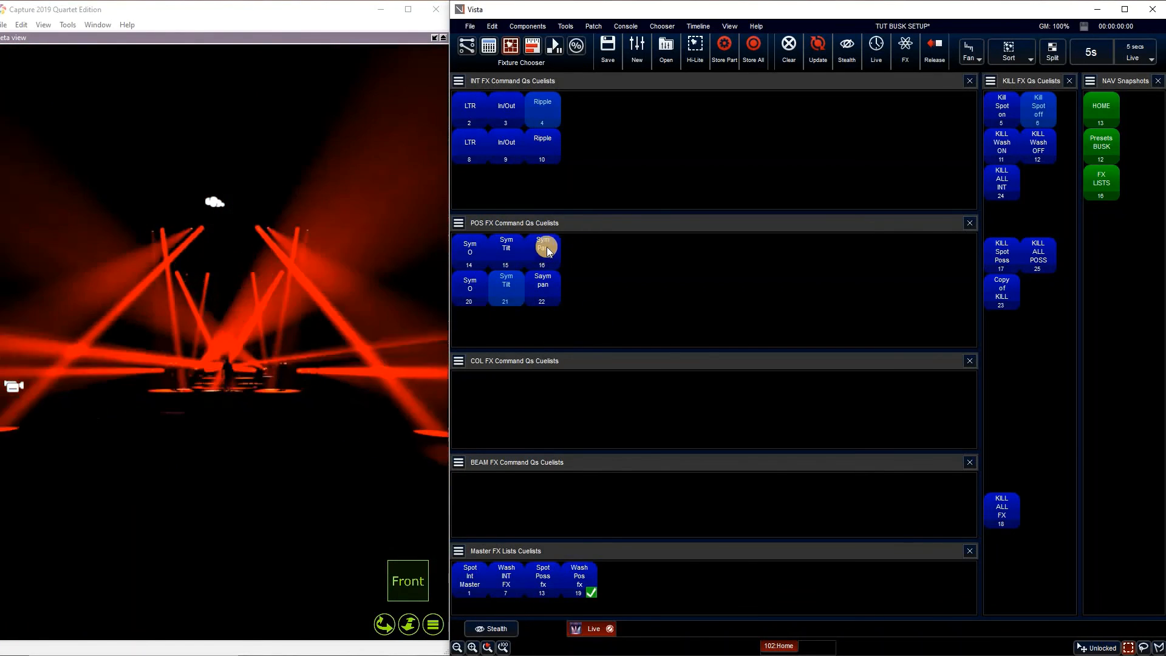
Step: Play the spot Sym Pan position effect and the spot In/Out intensity effect
left_click(554, 268)
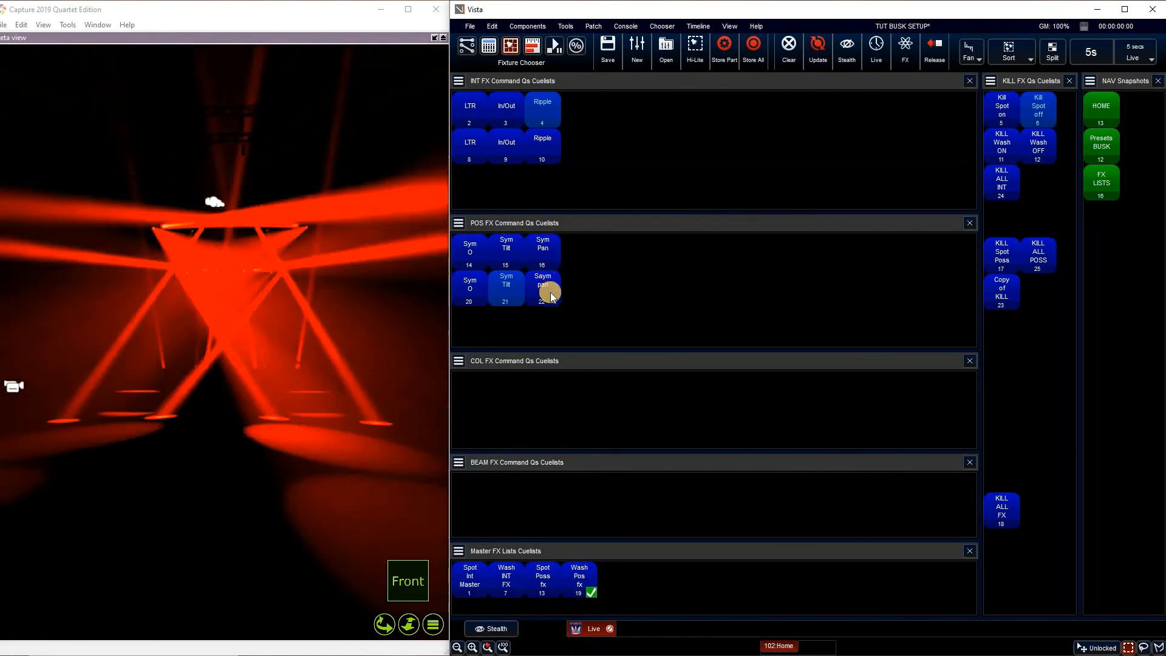
left_click(509, 112)
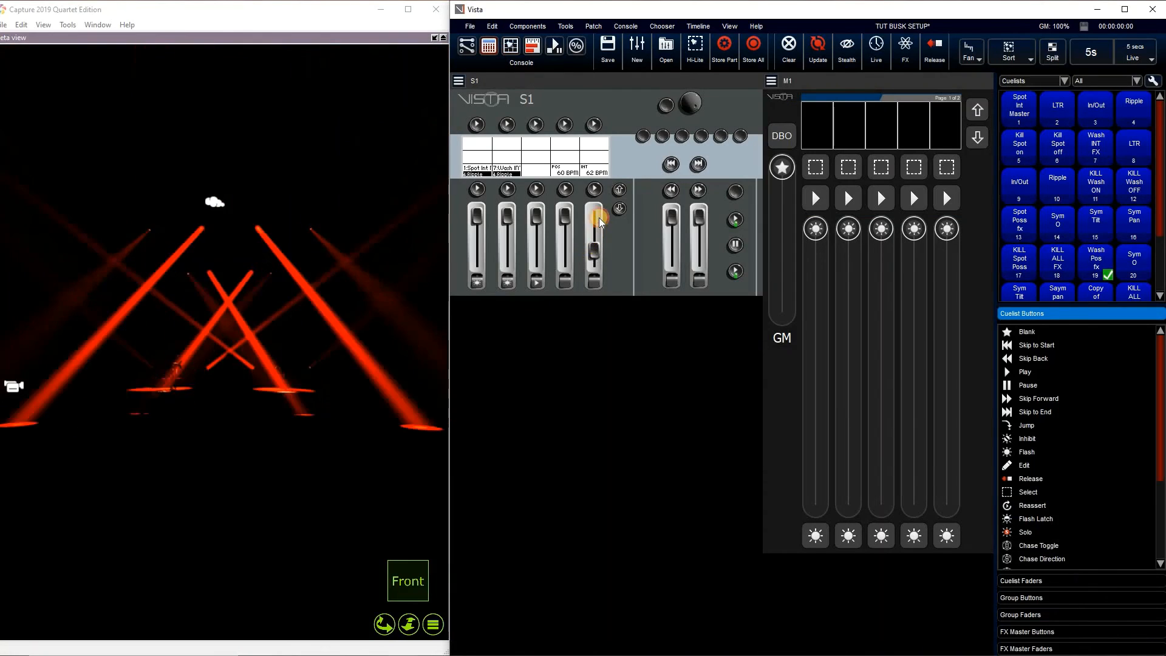
Step: Adjust the FX rate faders on the console, setting position effects to 120 BPM and intensity effects to 58 BPM
left_click(599, 219)
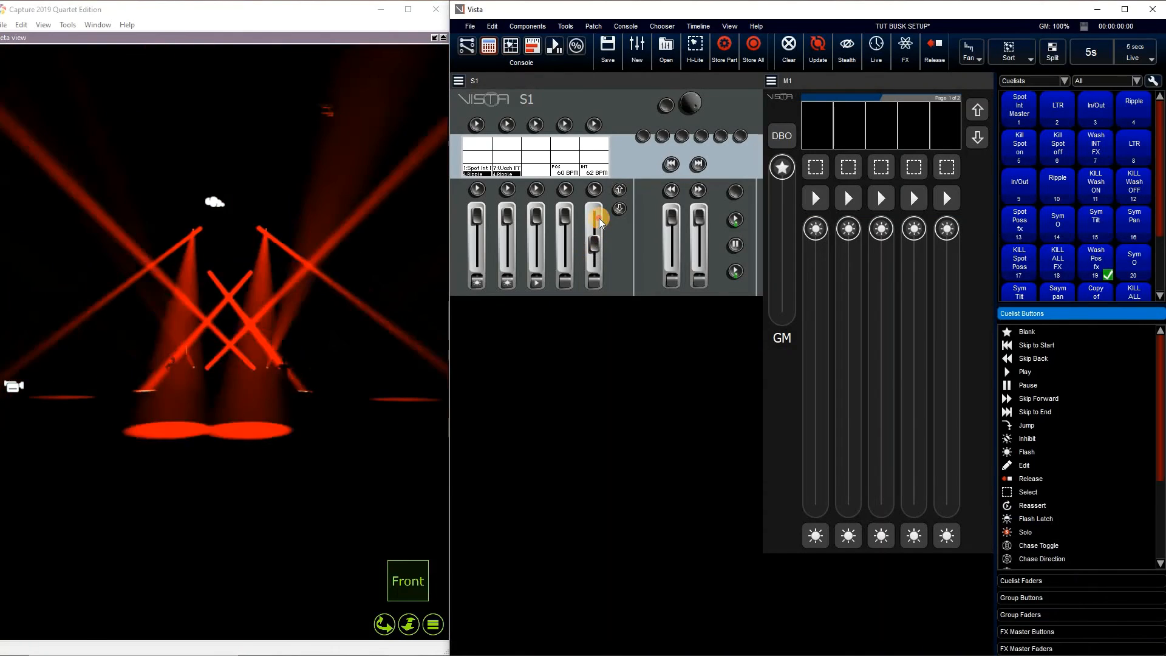
left_click(598, 219)
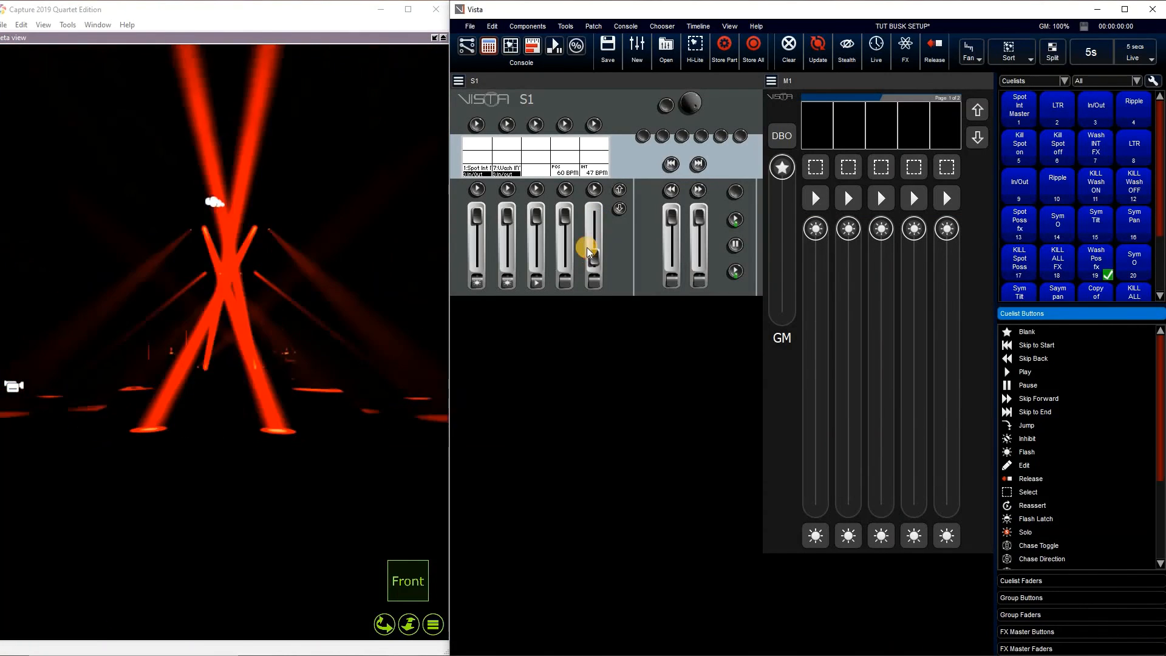
left_click_drag(565, 216, 567, 275)
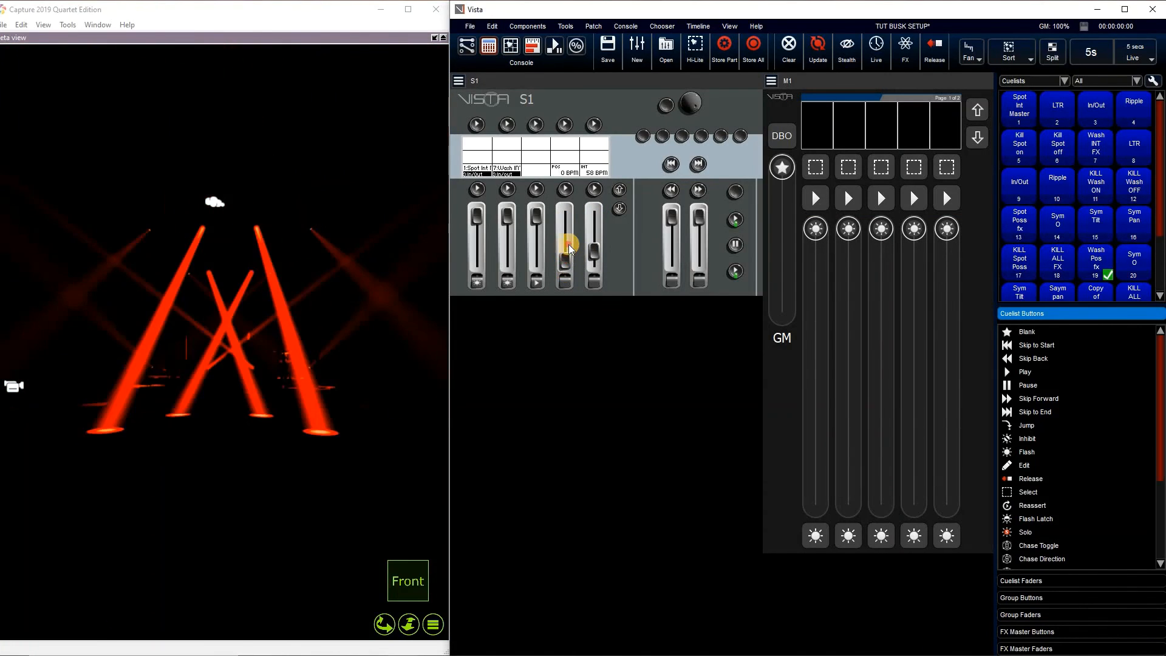
left_click(564, 224)
left_click(595, 255)
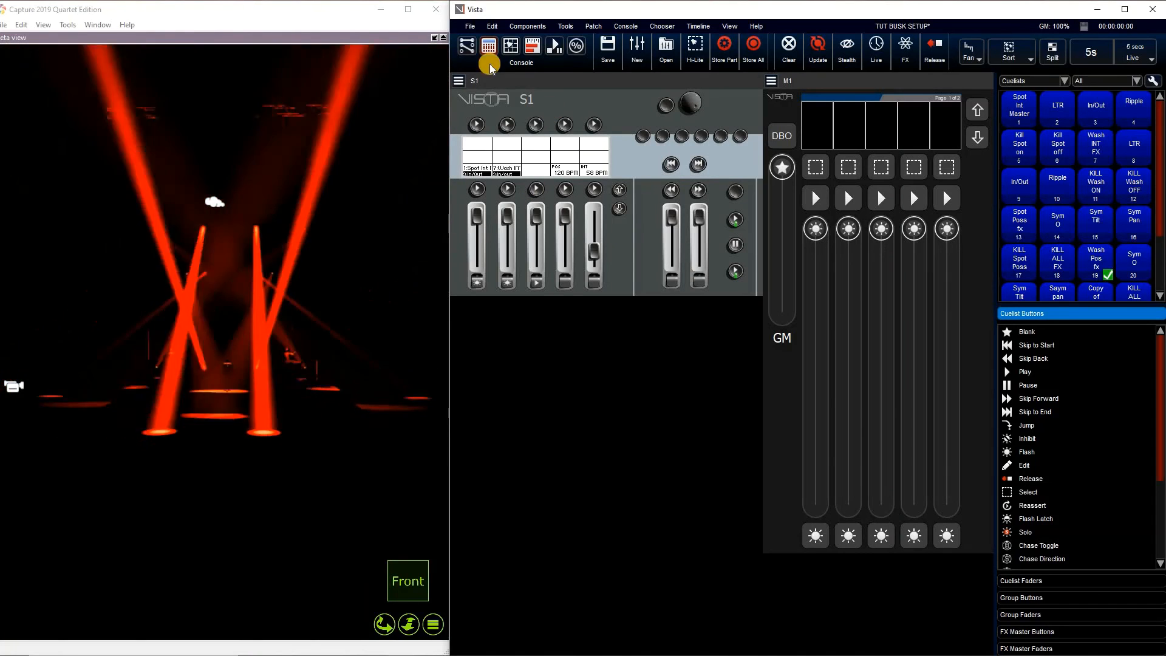
Step: Review the Presets BUSK layout, the FX LISTS layout and the console faders in turn
left_click(511, 47)
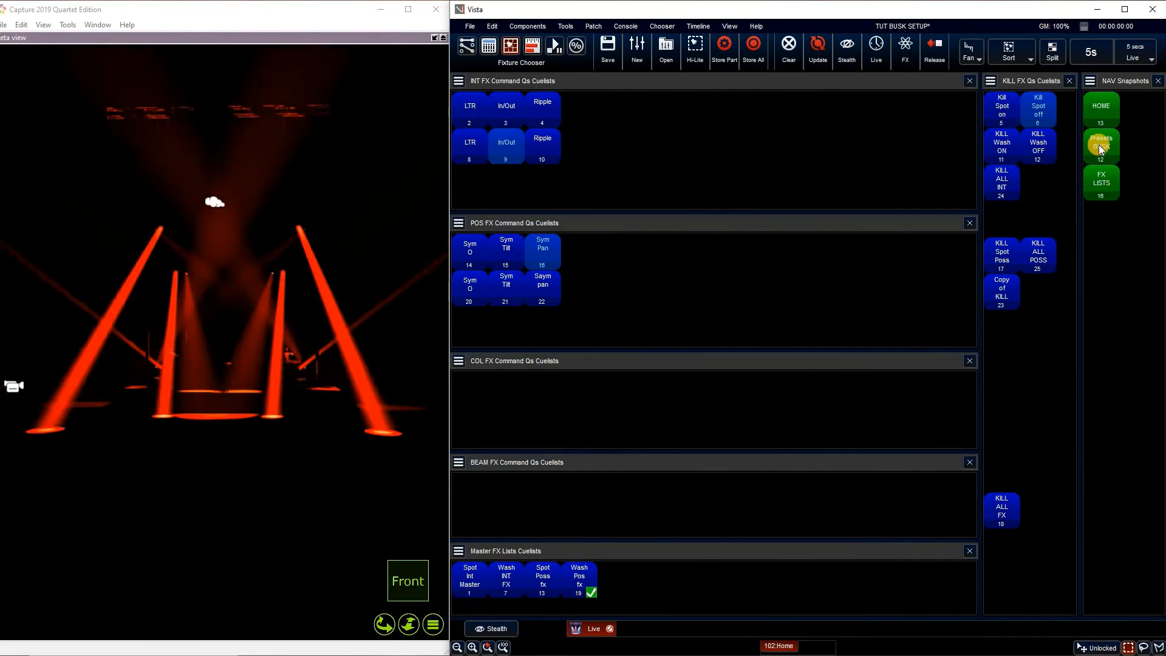
left_click(1099, 144)
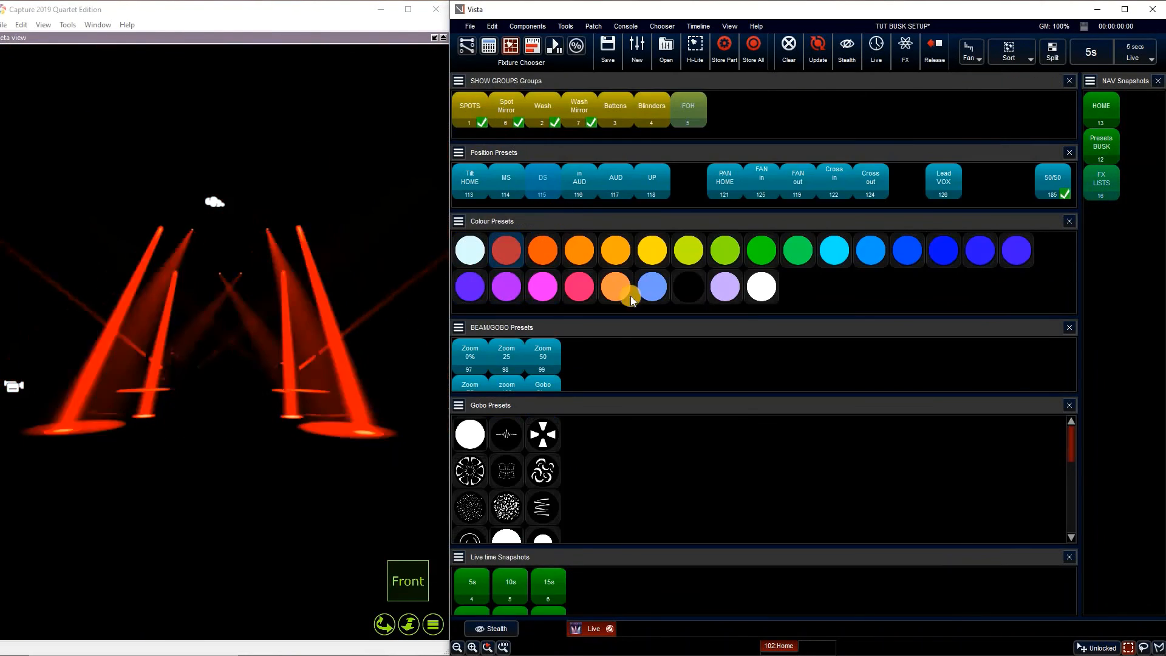
left_click(1102, 185)
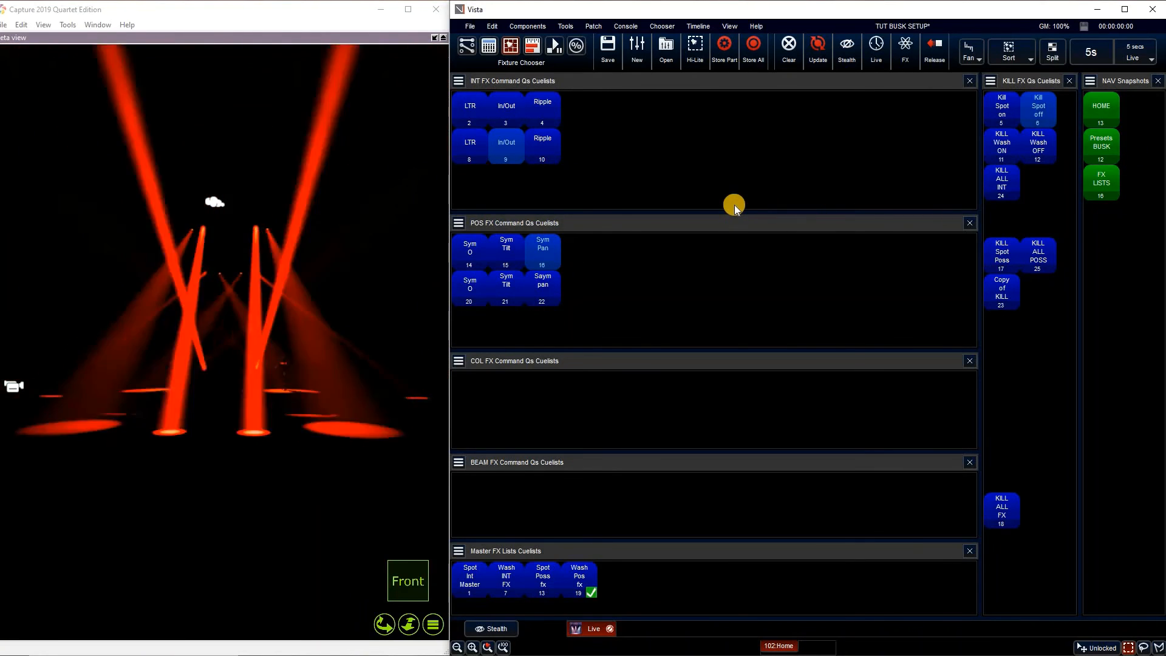
left_click(488, 45)
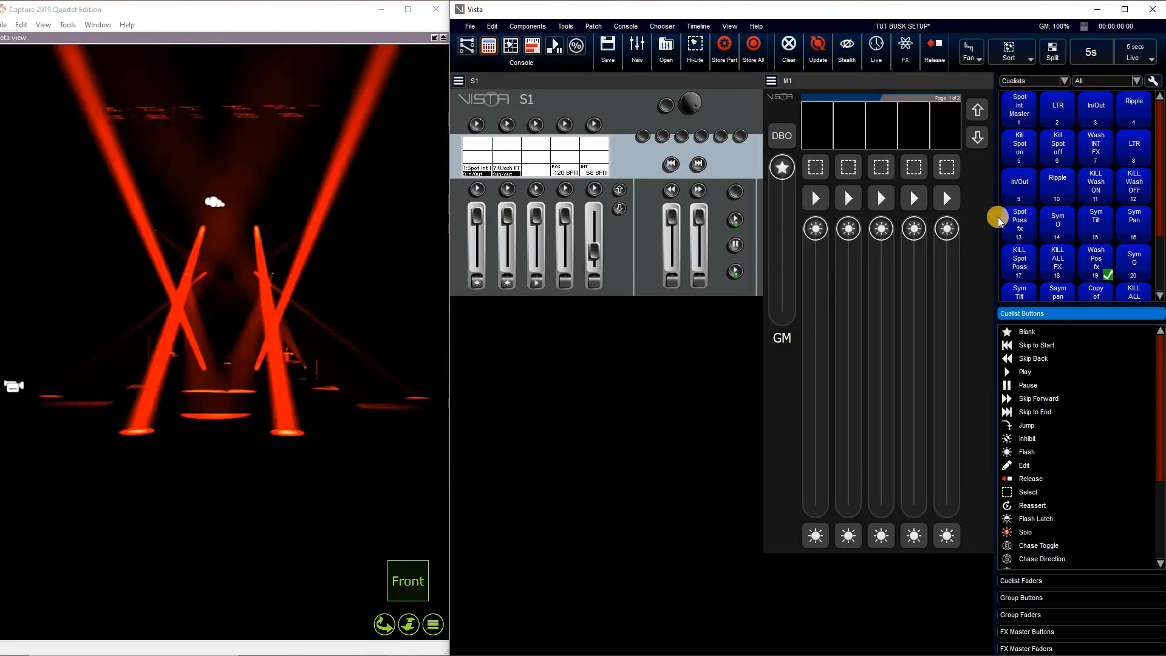
left_click(513, 51)
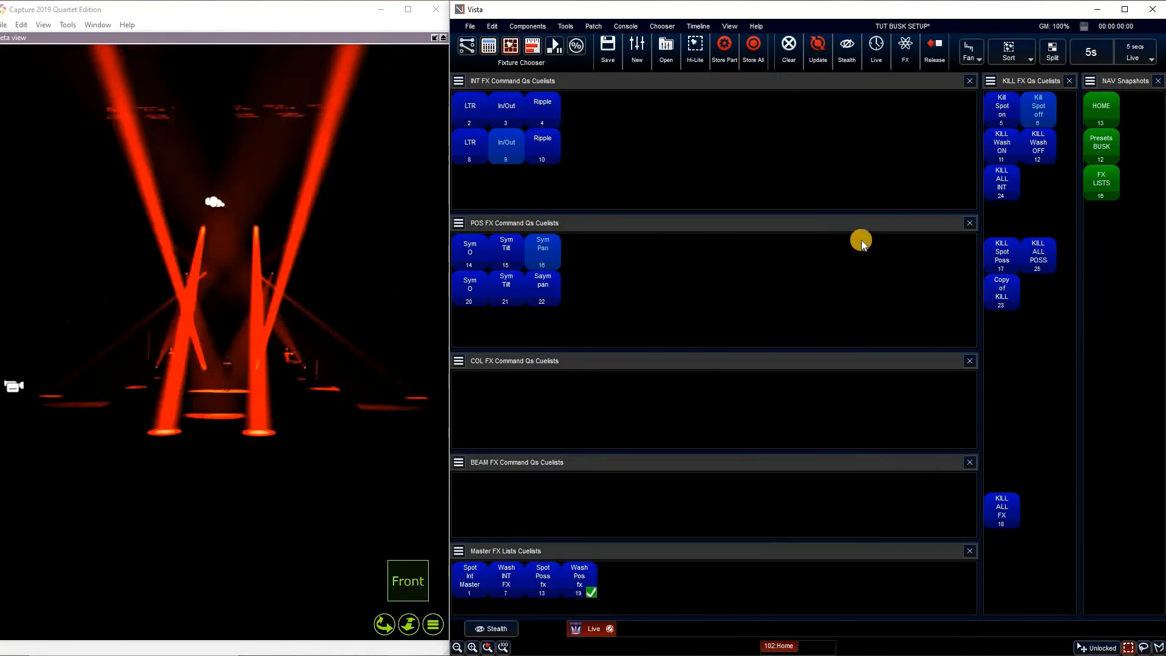